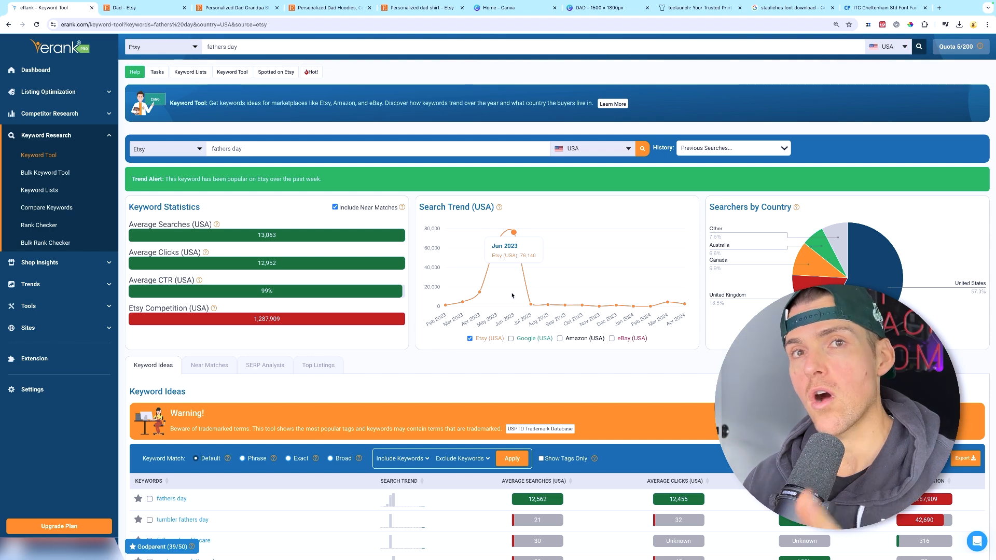
Sort the Etsy keyword ideas for "fathers day" by average searches in the USA, highest first
scroll(586, 305, down, 4)
scroll(599, 296, down, 1)
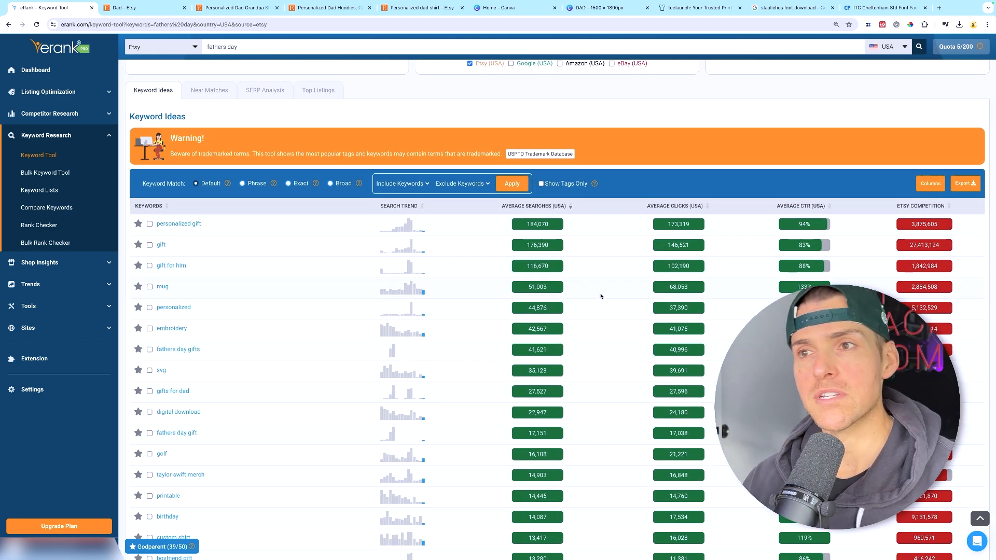
scroll(601, 297, up, 1)
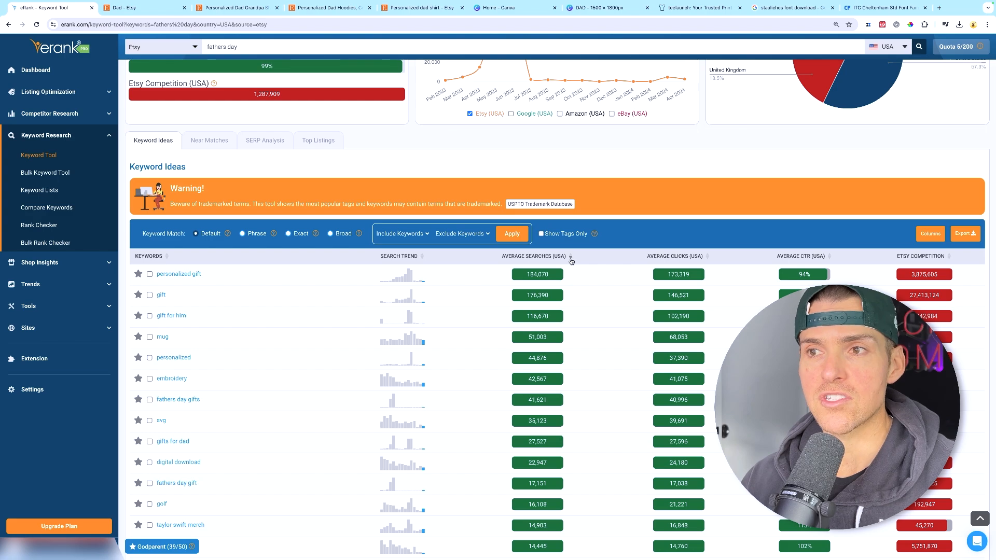
click(572, 261)
scroll(586, 263, down, 2)
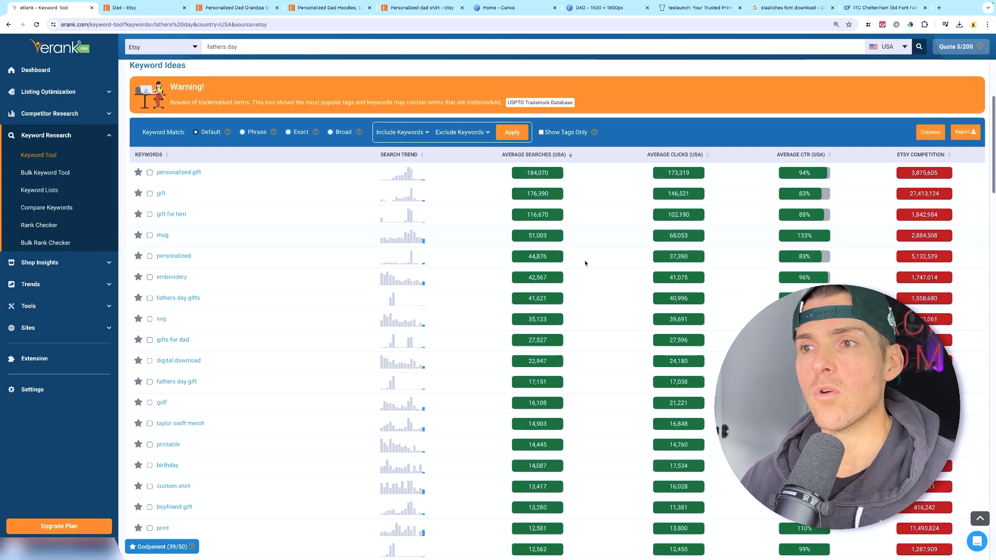
Review the sorted "fathers day" keyword ideas, comparing search volume, clicks and Etsy competition down to the lower-volume terms
scroll(585, 263, down, 10)
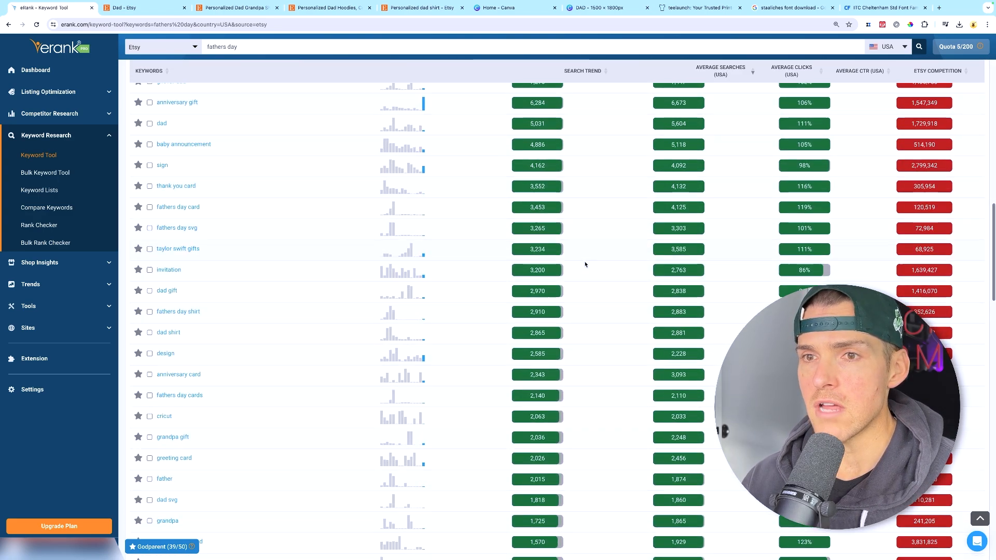
scroll(585, 265, down, 10)
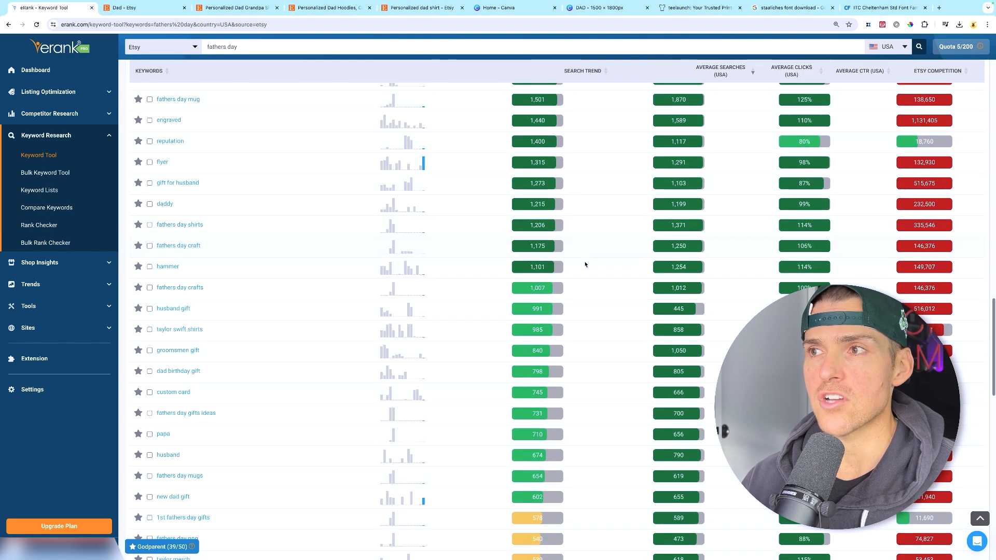
scroll(585, 265, down, 2)
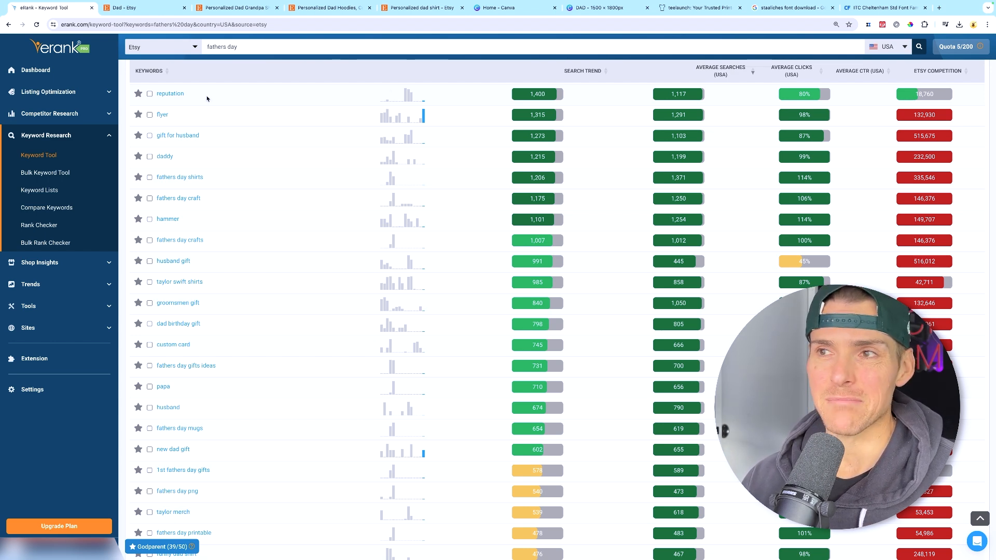
scroll(482, 155, down, 6)
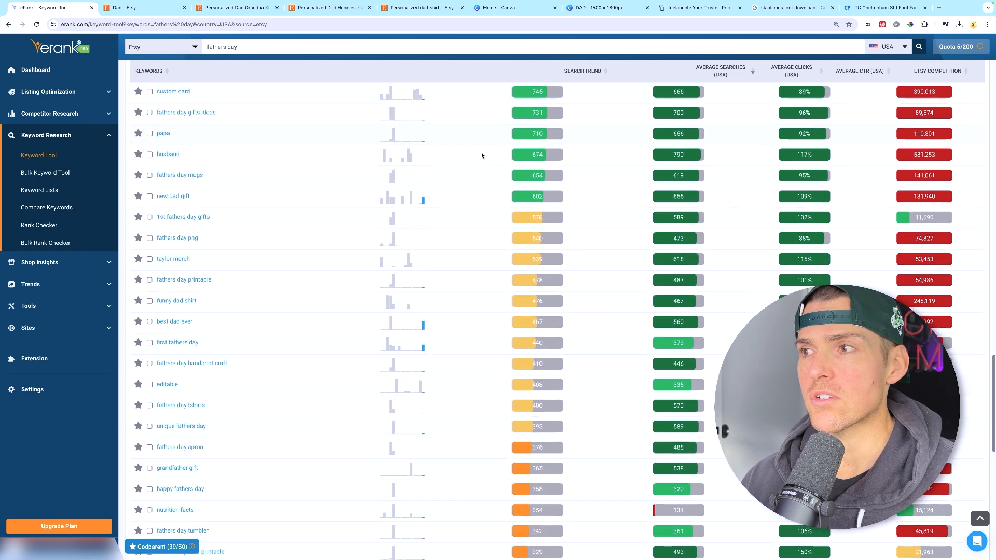
scroll(482, 154, down, 1)
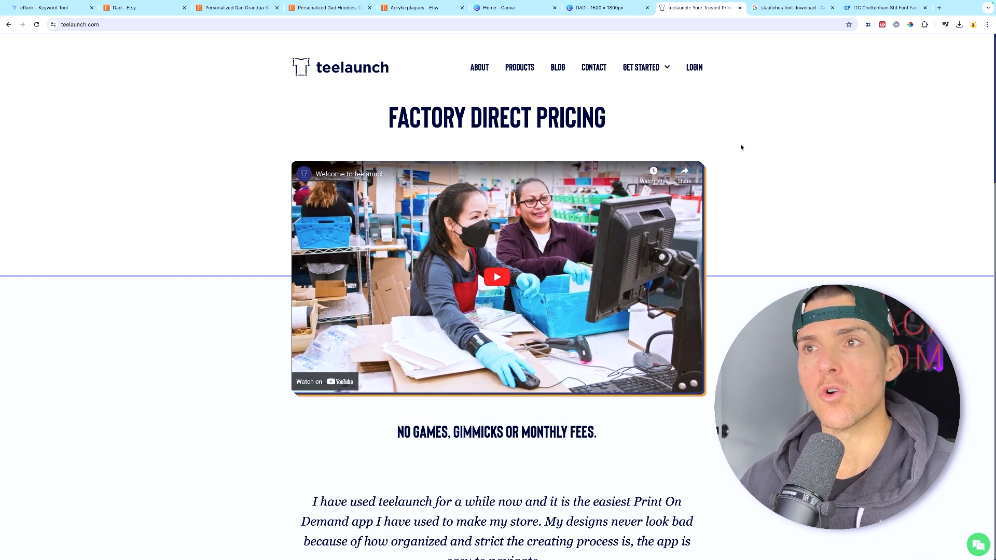
Open the product catalog on the teelaunch website
click(528, 73)
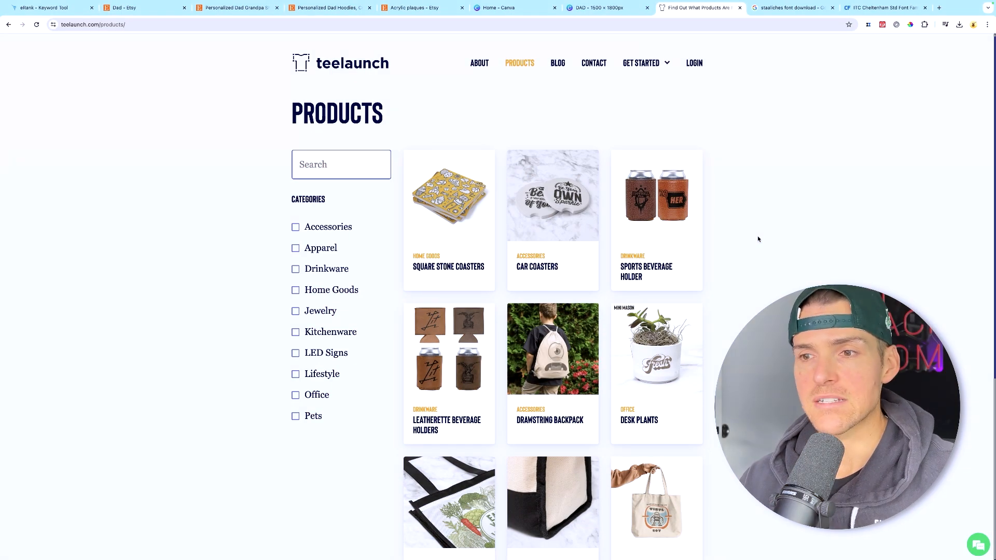
Switch to eRank, look up the keyword "plaque" for Etsy USA and review its related keyword ideas
click(44, 8)
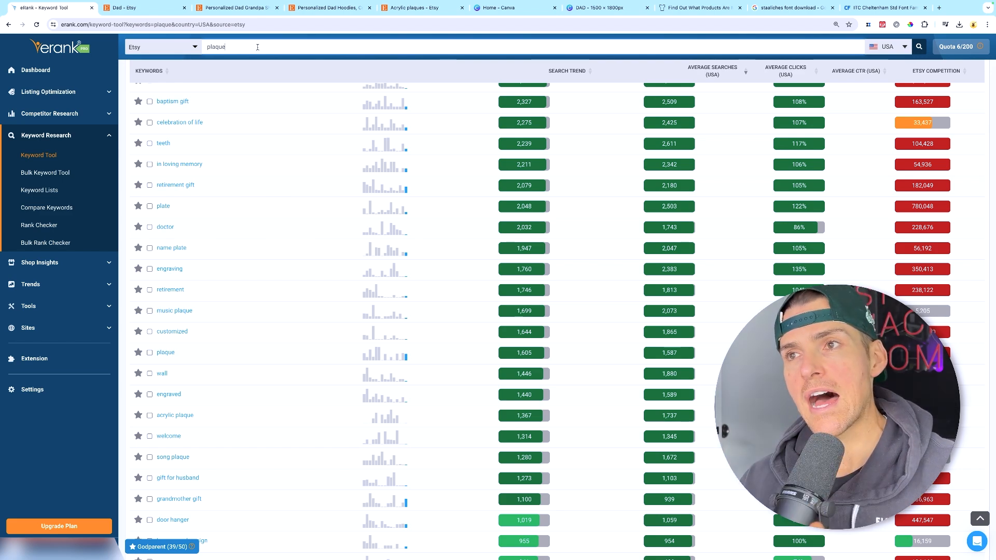
scroll(327, 142, up, 1)
scroll(327, 143, down, 3)
scroll(327, 142, down, 3)
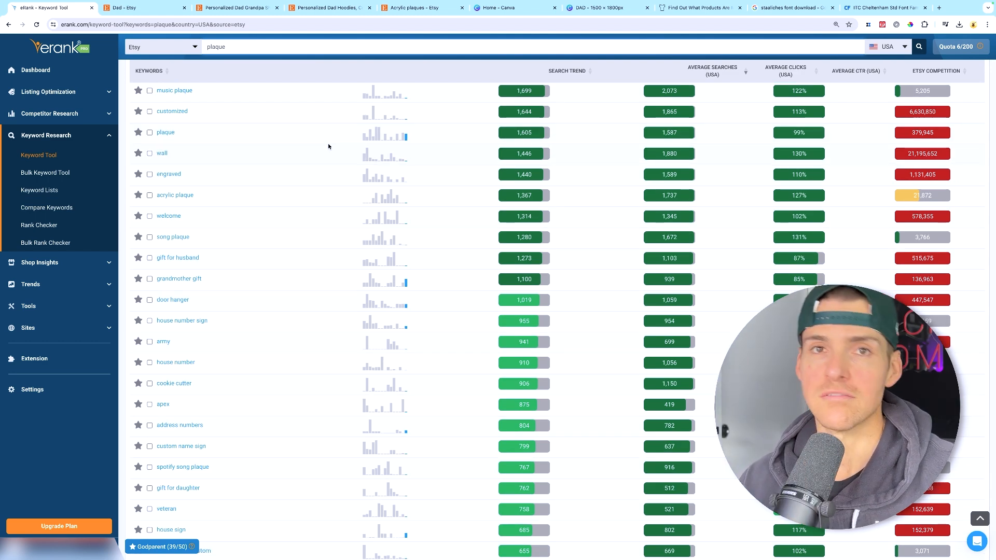
scroll(327, 144, down, 4)
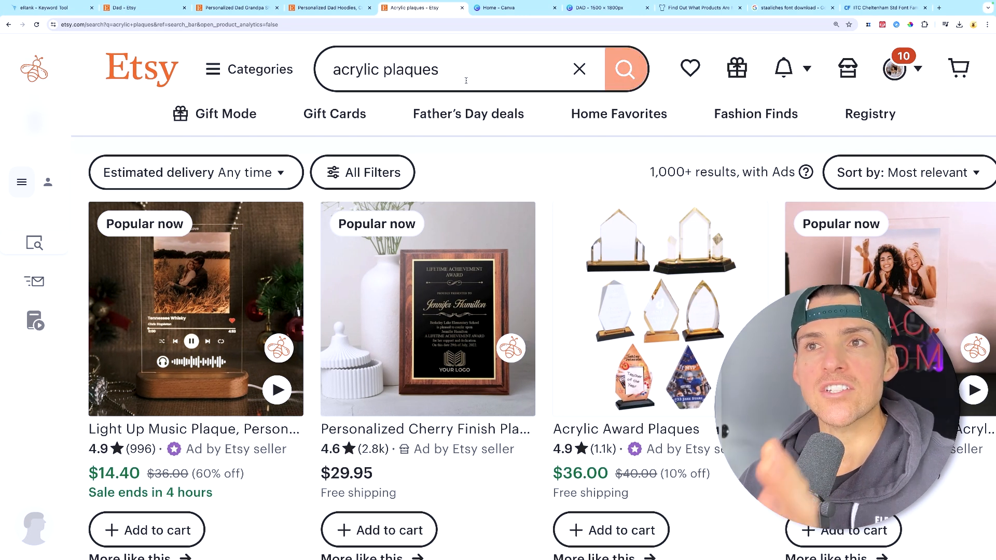
Switch to Etsy and filter the "acrylic plaques" search results to physical items only
click(464, 72)
click(276, 139)
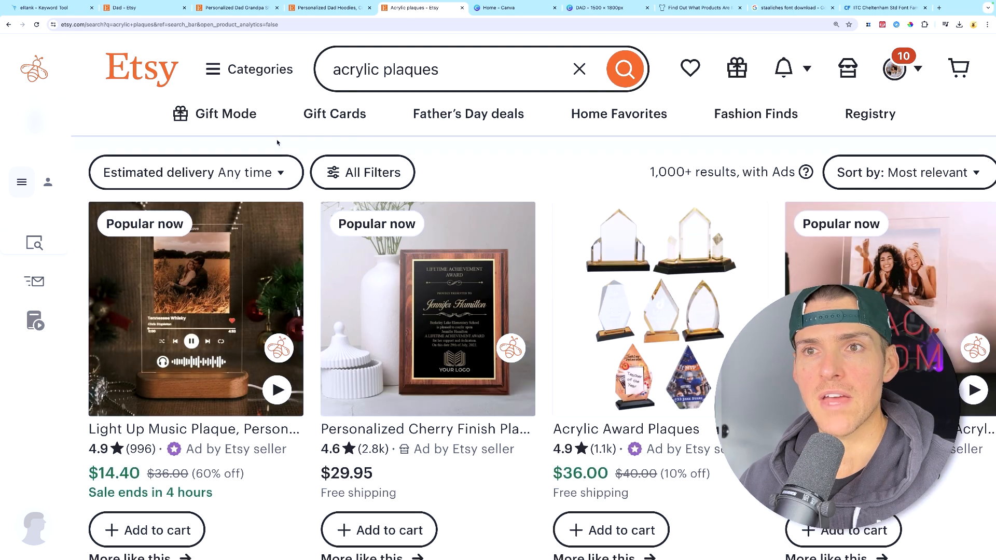
click(346, 171)
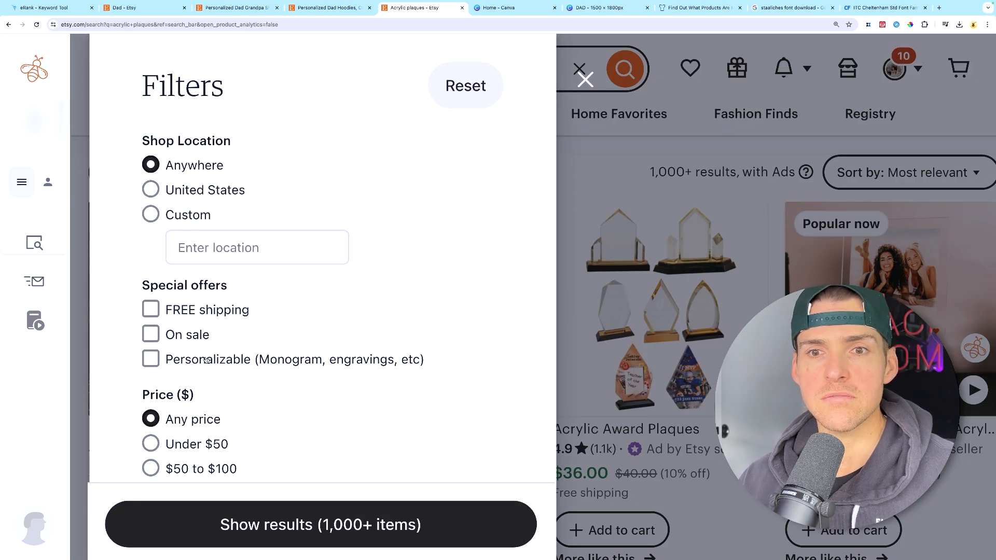
scroll(218, 313, down, 7)
click(150, 308)
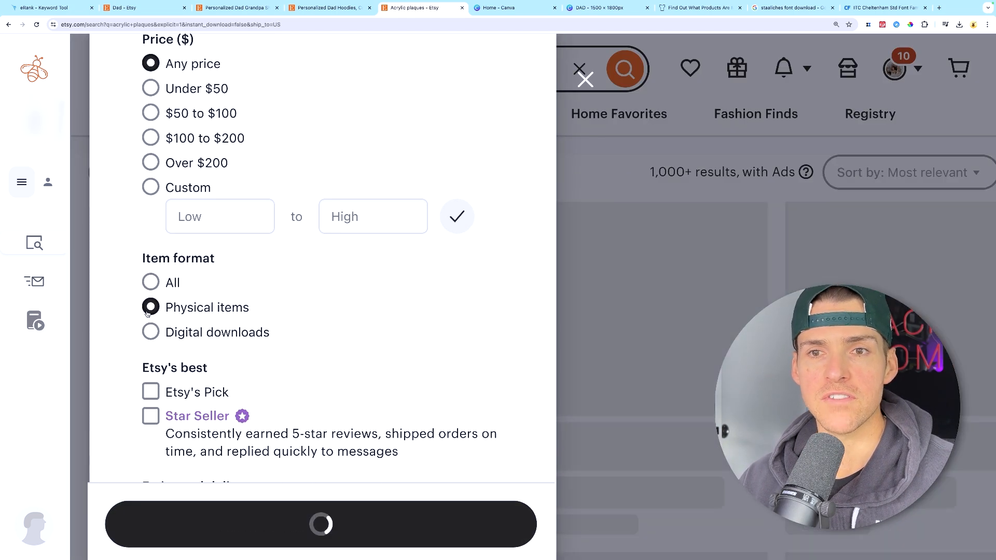
click(368, 524)
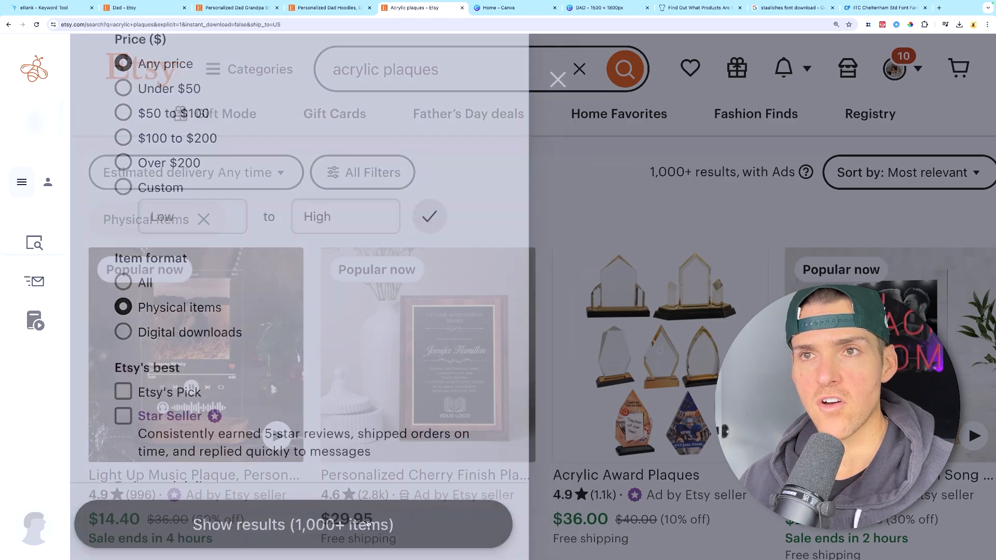
Browse the filtered acrylic plaques and examine their listings in Product Analytics, ordered by highest monthly revenue
scroll(504, 185, down, 10)
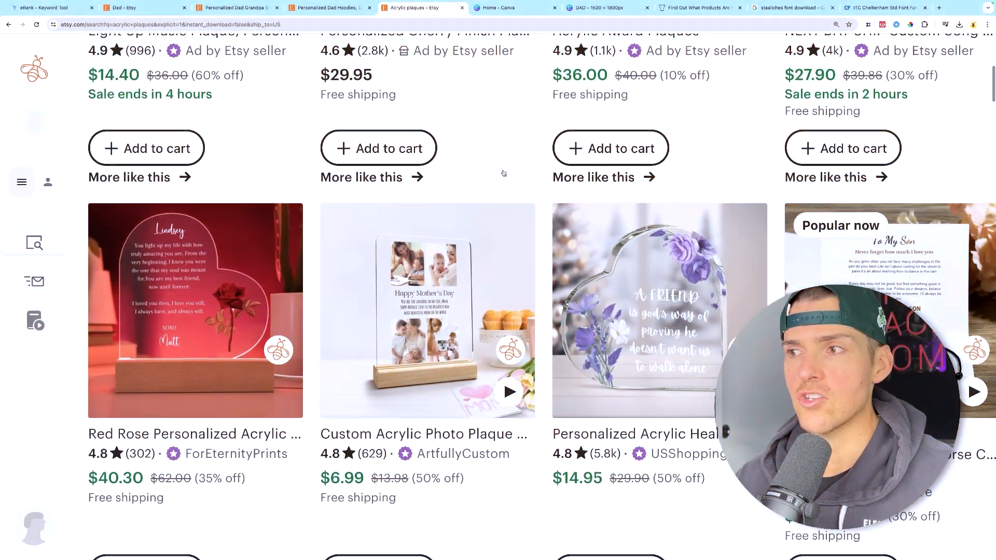
scroll(520, 178, down, 7)
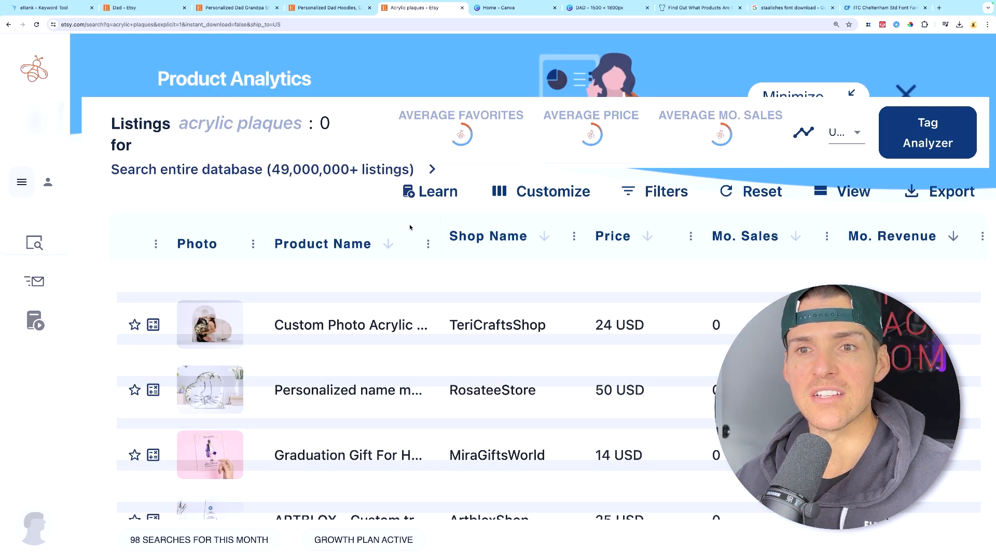
click(652, 243)
click(931, 239)
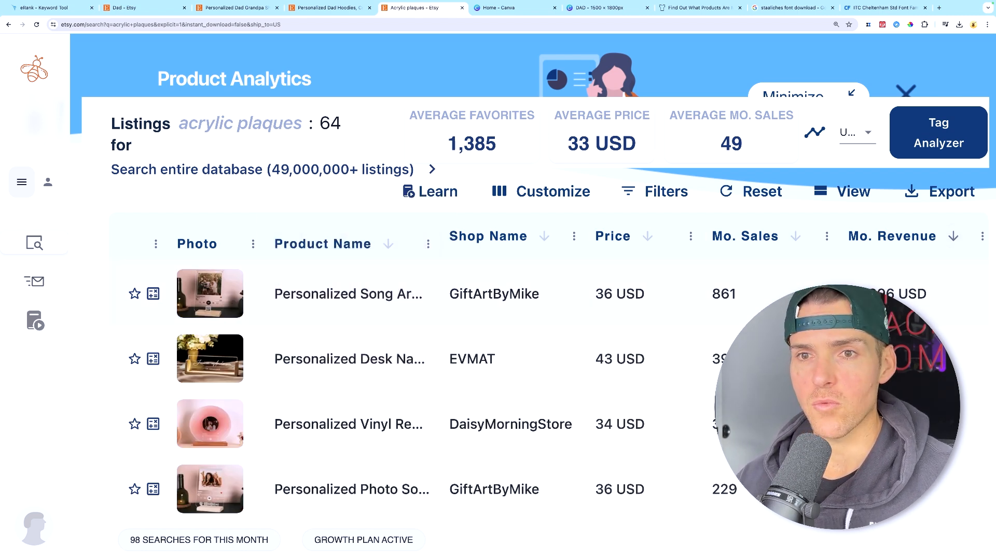
scroll(415, 389, down, 1)
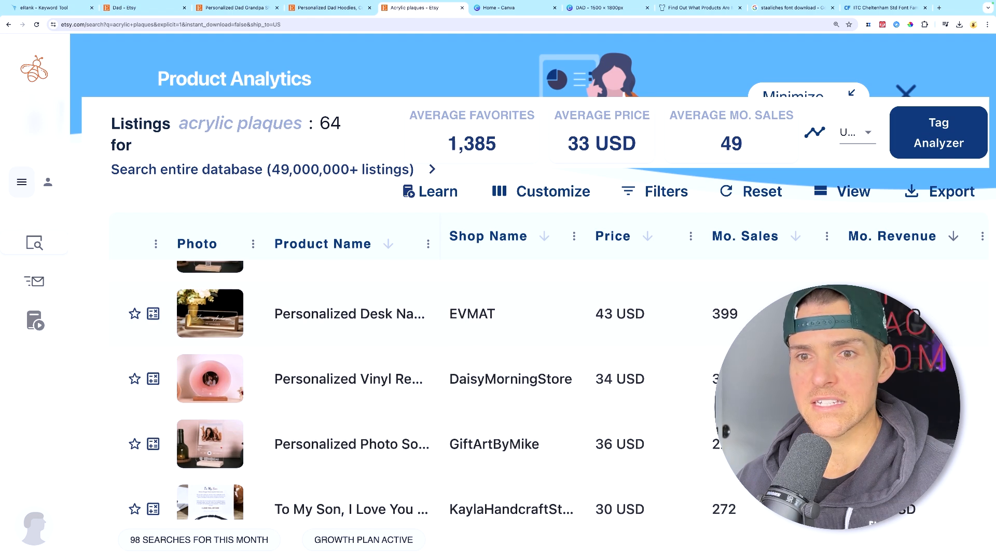
scroll(415, 389, down, 3)
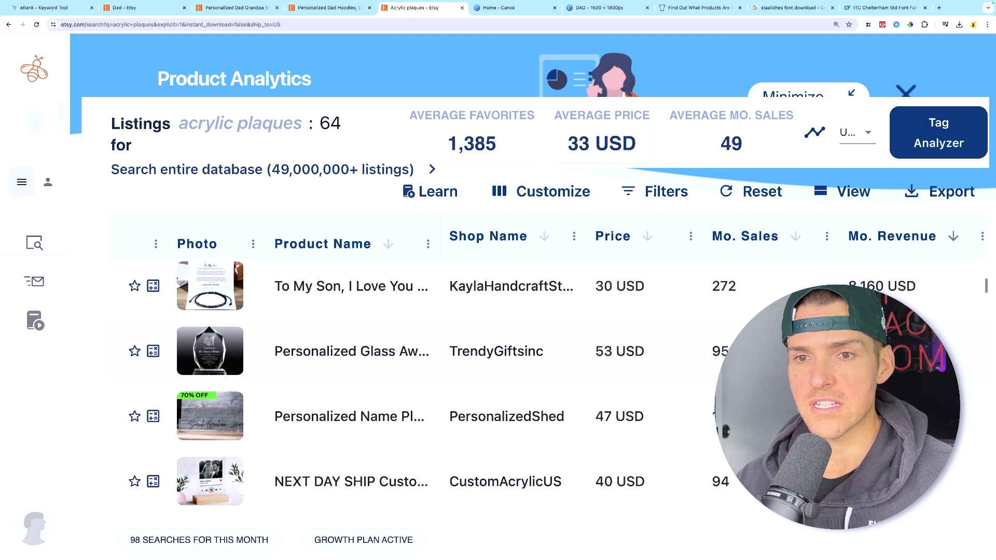
scroll(415, 389, down, 2)
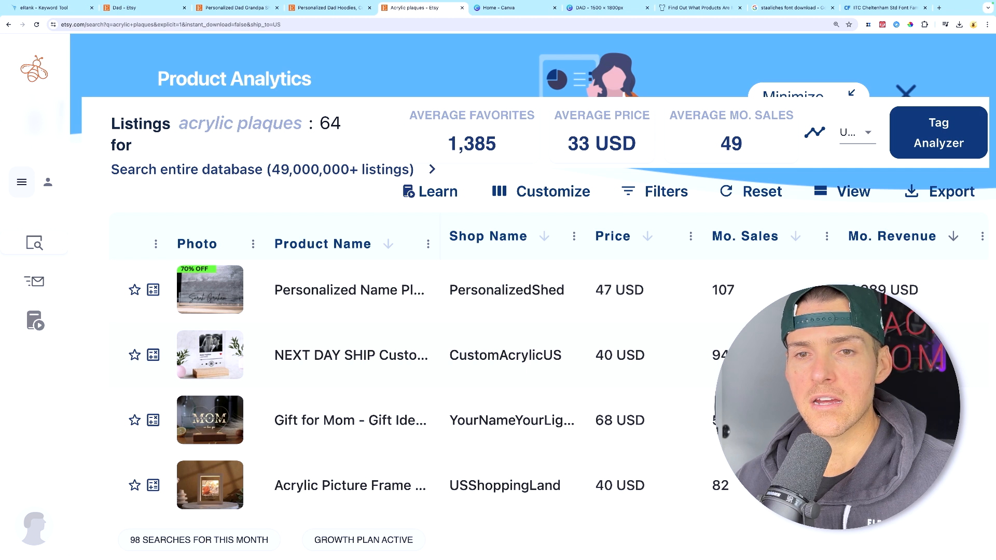
View the analytics details of the heart-shaped "Gift for Mom" plaque listing and open its Etsy product page
click(219, 425)
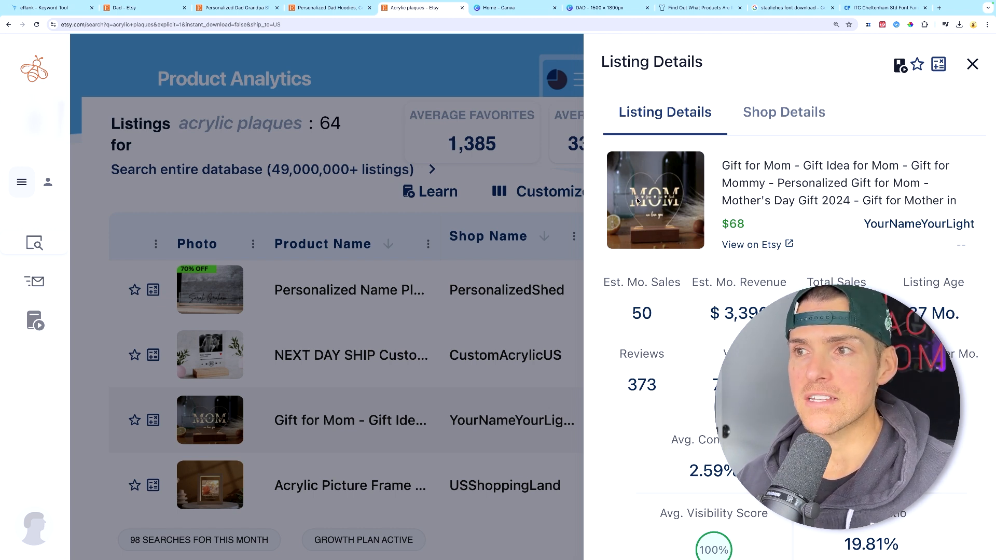
click(660, 202)
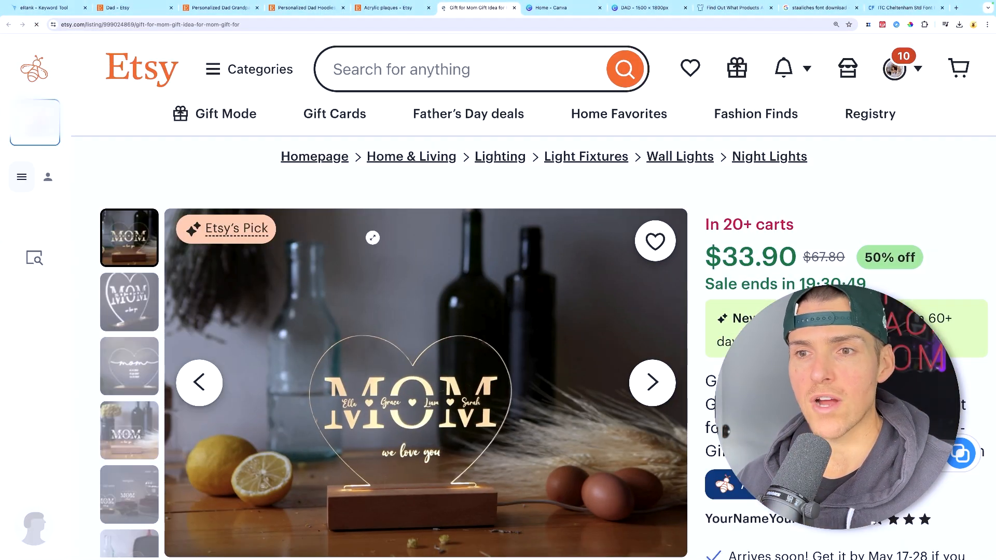
scroll(374, 240, down, 2)
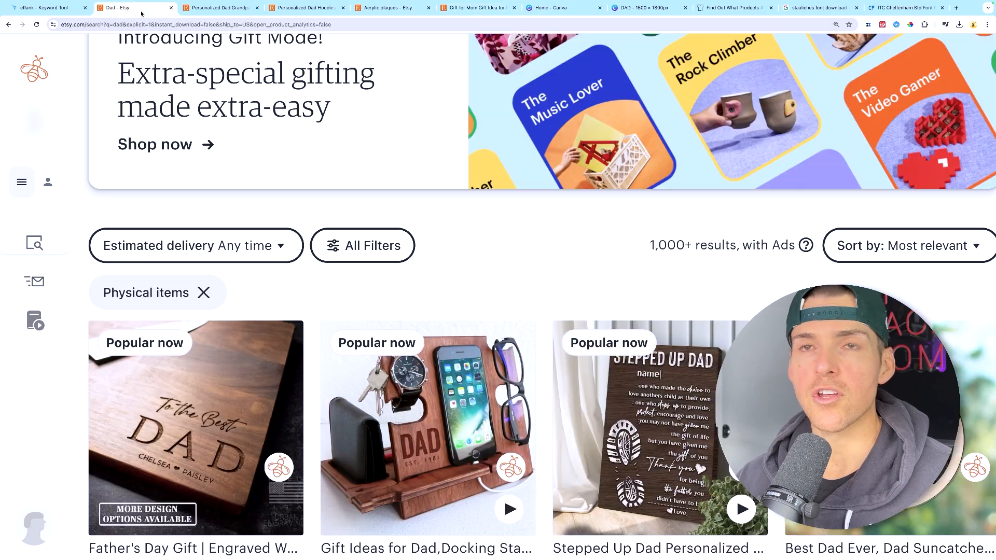
Run Product Analytics on the Etsy "dad" search results and review the listings by monthly sales and revenue
scroll(480, 244, down, 5)
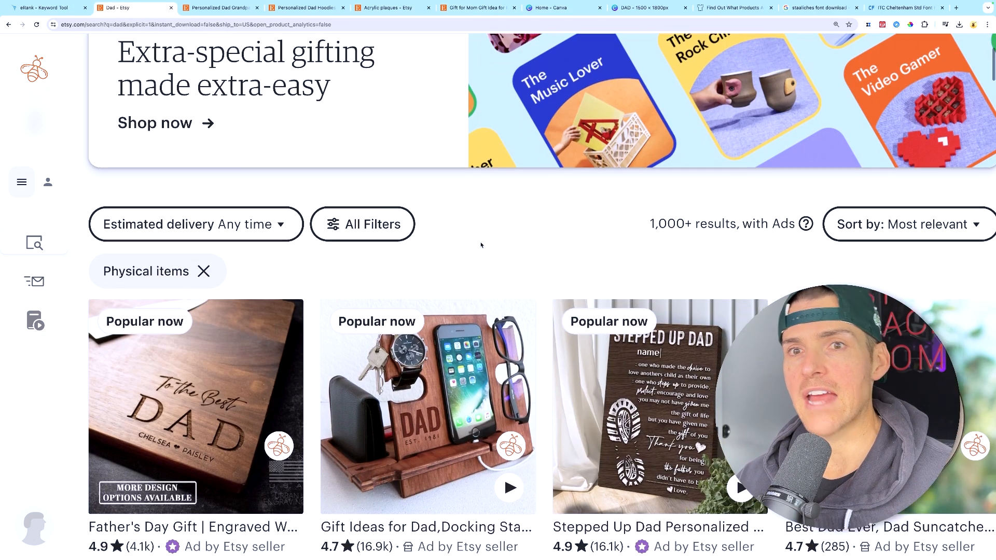
scroll(481, 246, down, 3)
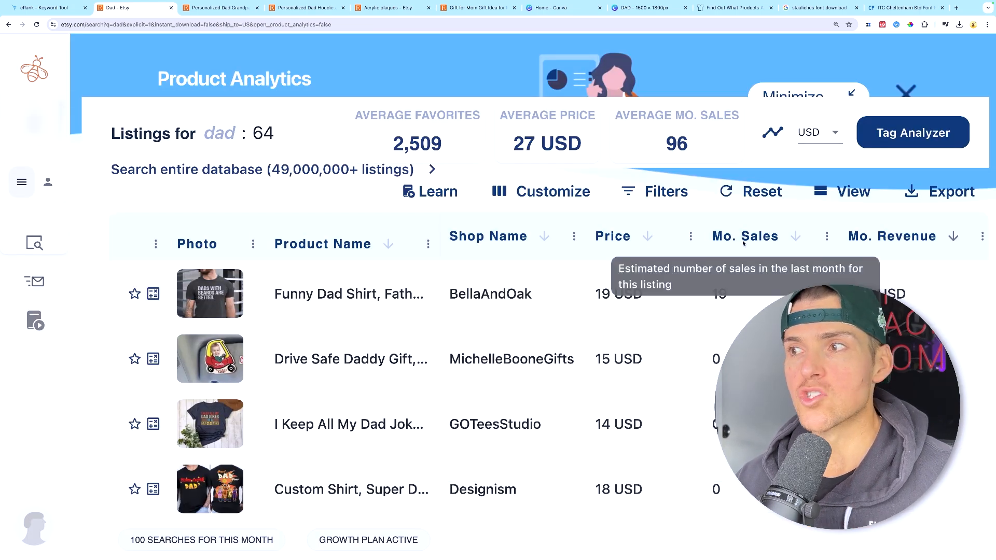
scroll(692, 315, down, 5)
scroll(692, 315, down, 4)
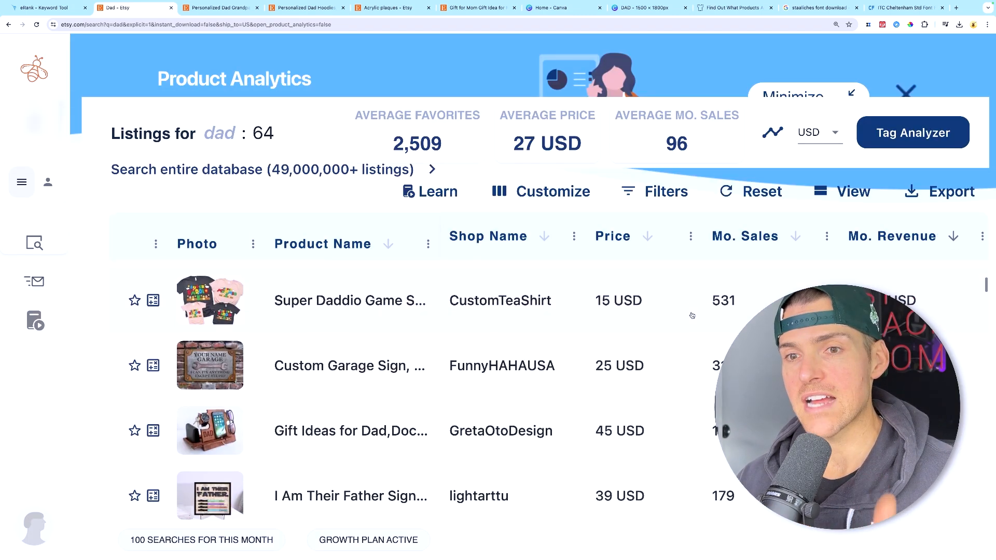
scroll(692, 316, down, 5)
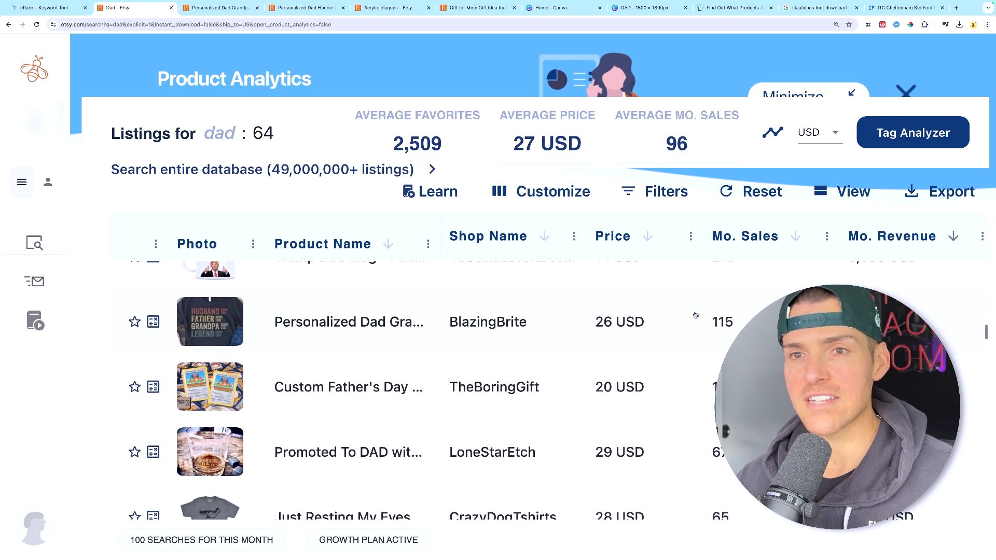
scroll(695, 316, down, 1)
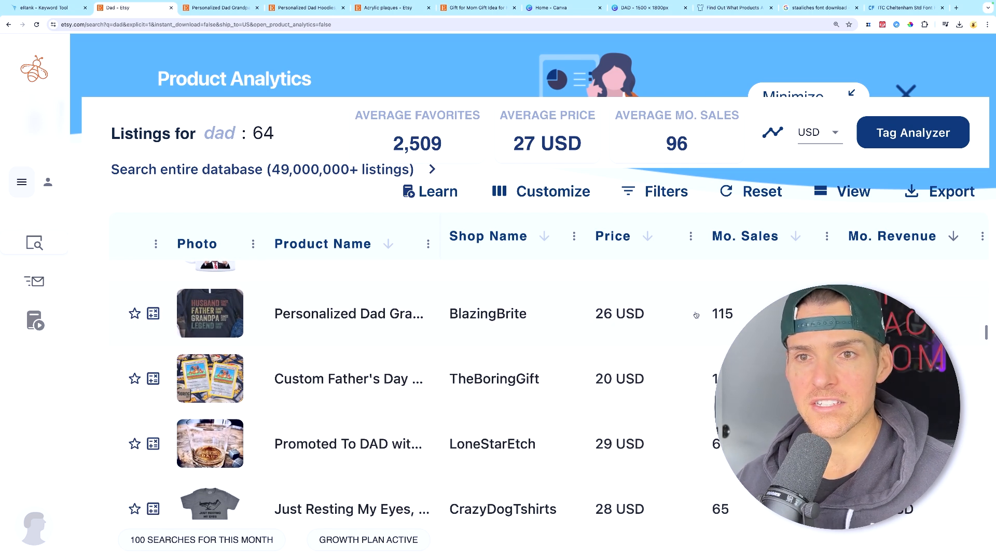
View the analytics details of the "Personalized Dad Grandpa Shirt" listing and inspect its Etsy product page
click(212, 308)
click(816, 192)
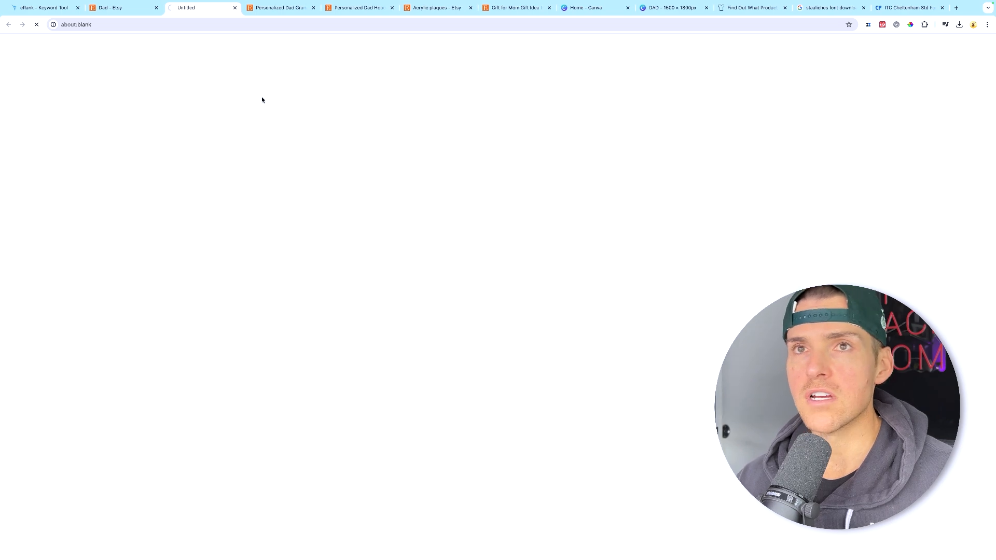
scroll(404, 183, down, 2)
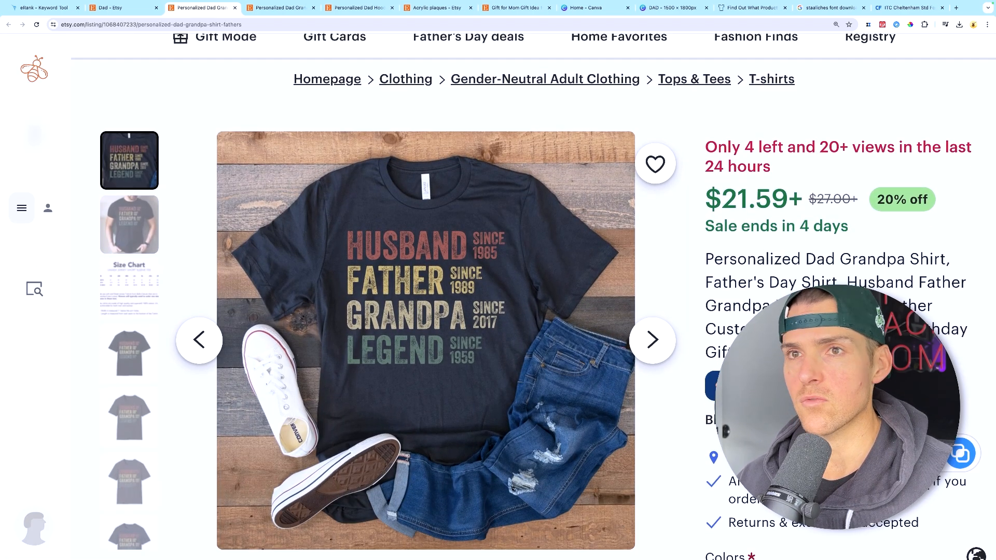
click(747, 386)
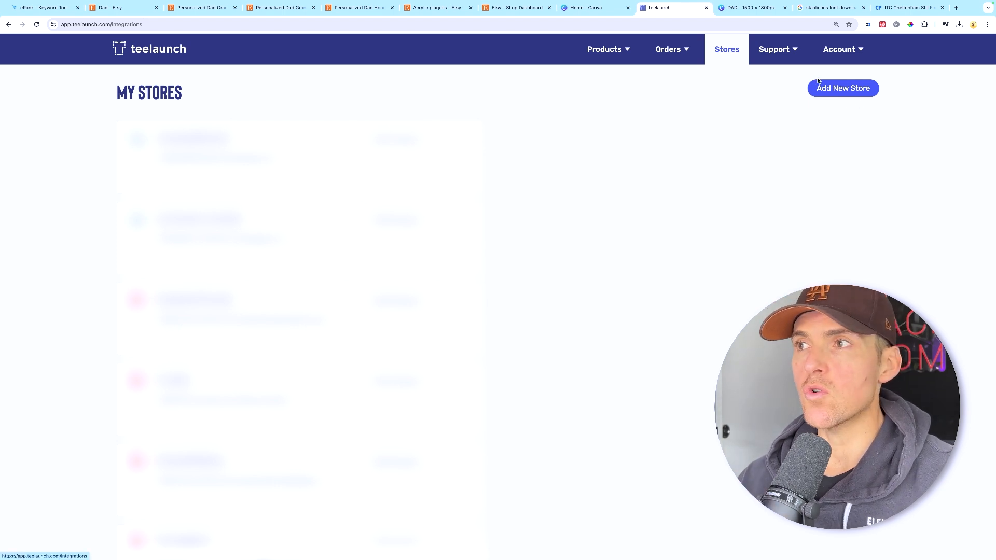
Switch to the teelaunch app and open the catalog for creating a new product
click(864, 96)
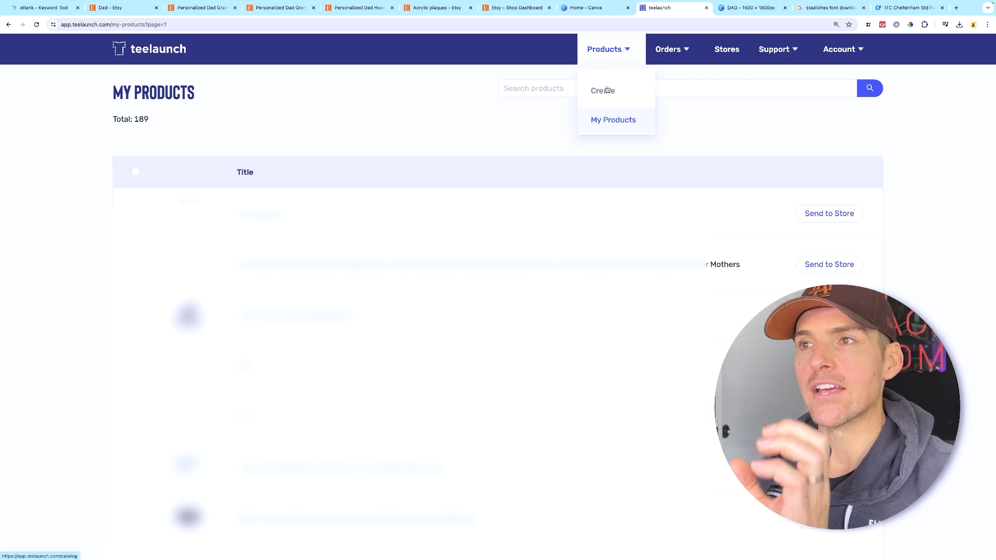
click(608, 91)
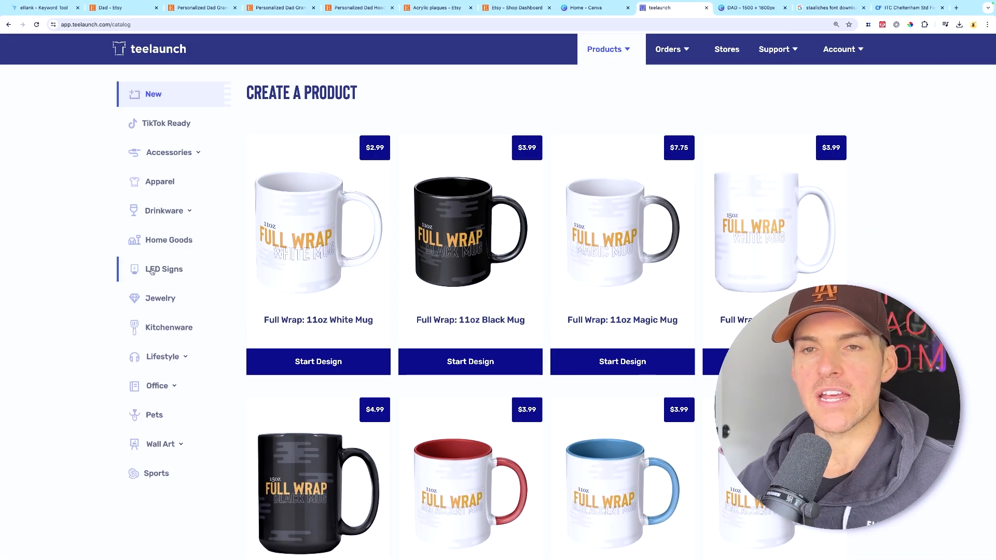
Start a Rectangle Acrylic LED Sign design from the LED Signs category and check its required design size
click(153, 271)
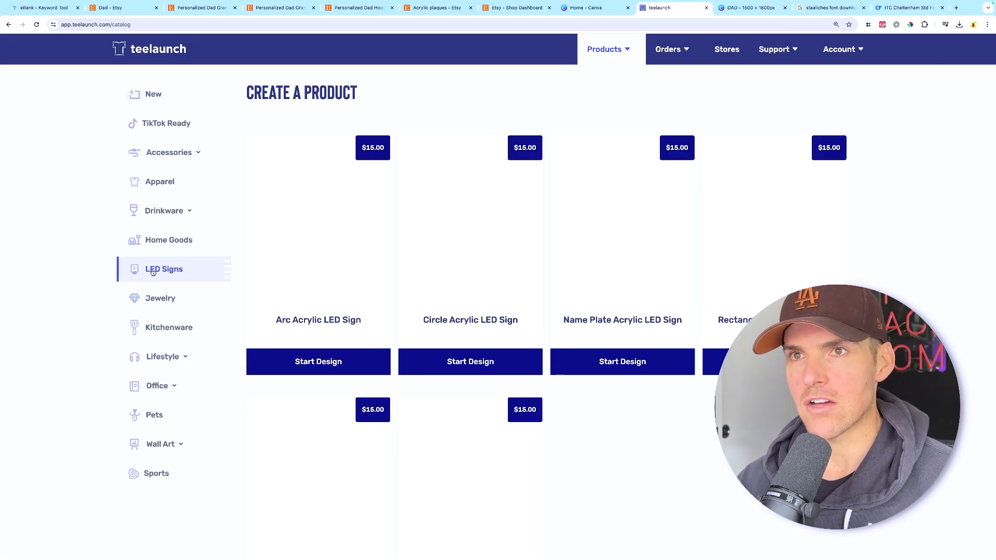
scroll(870, 279, down, 1)
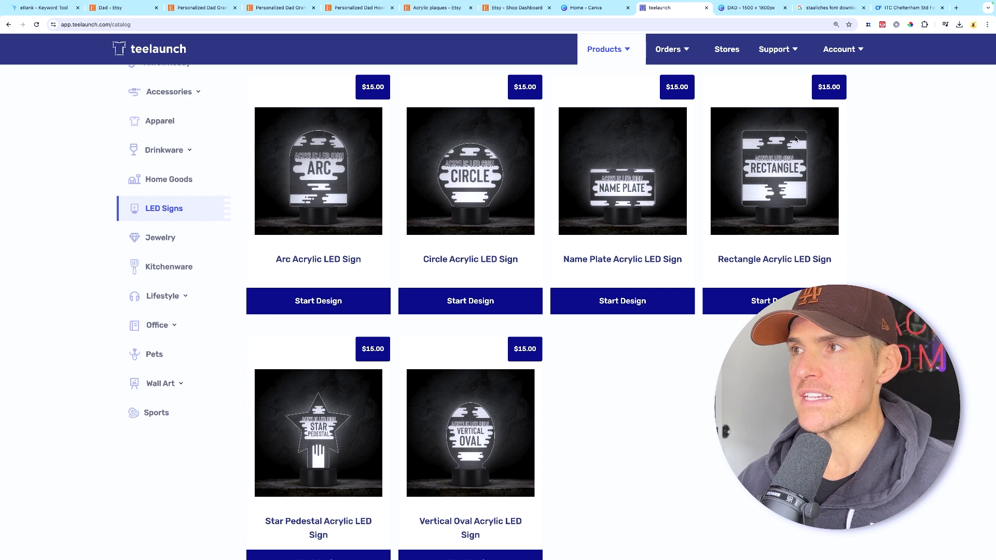
scroll(796, 139, up, 1)
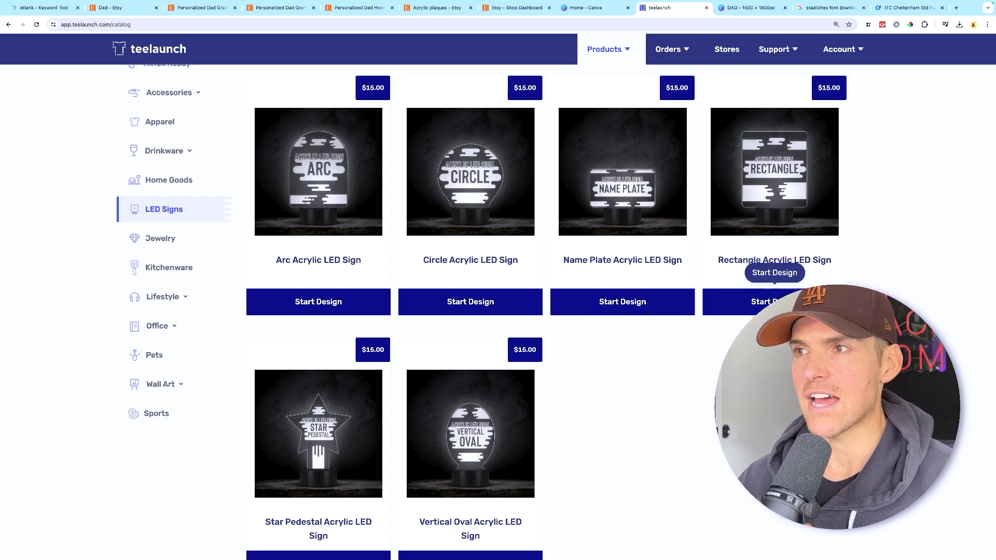
click(767, 302)
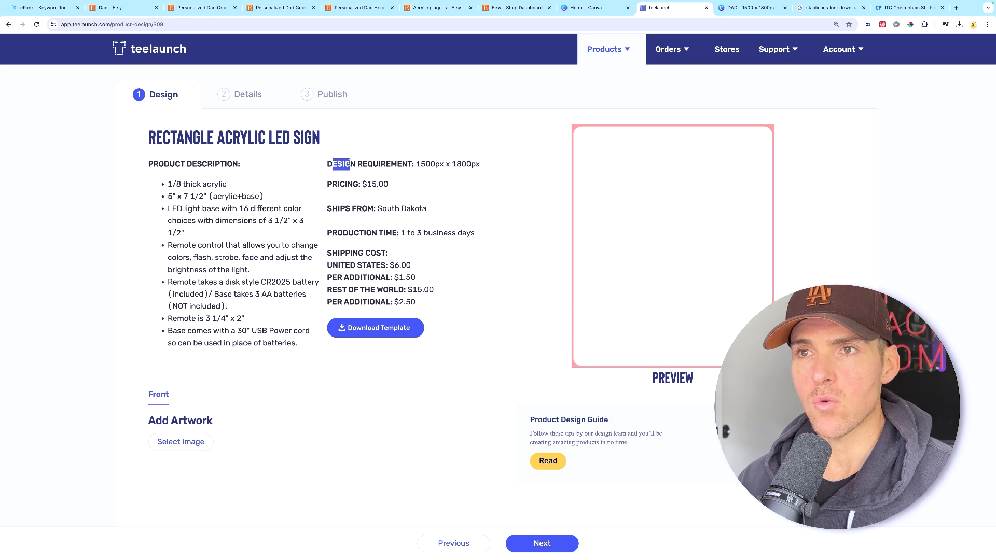
drag(349, 164, 470, 165)
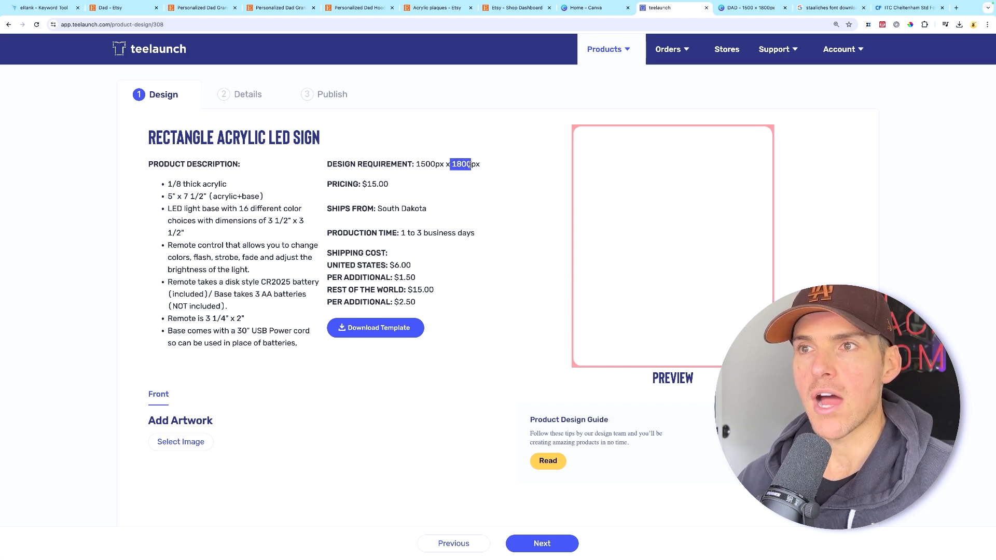
Switch to Canva and create a new custom-size design of 1500 × 1800 px
click(586, 7)
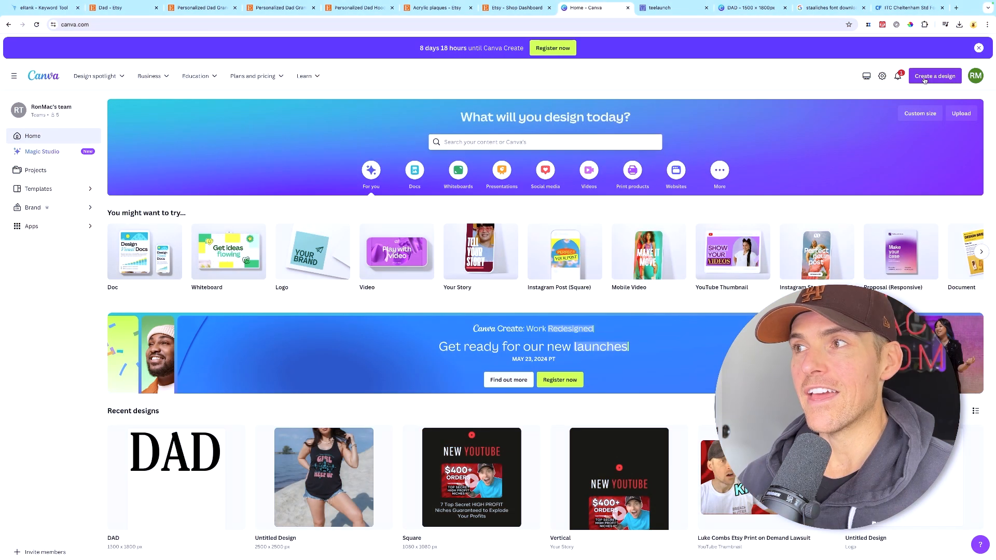
click(924, 79)
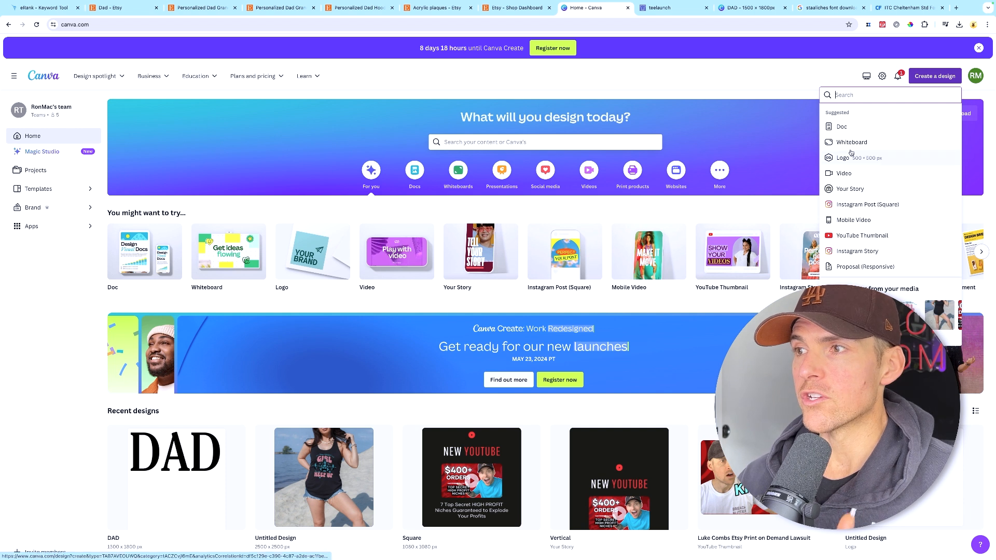
click(841, 316)
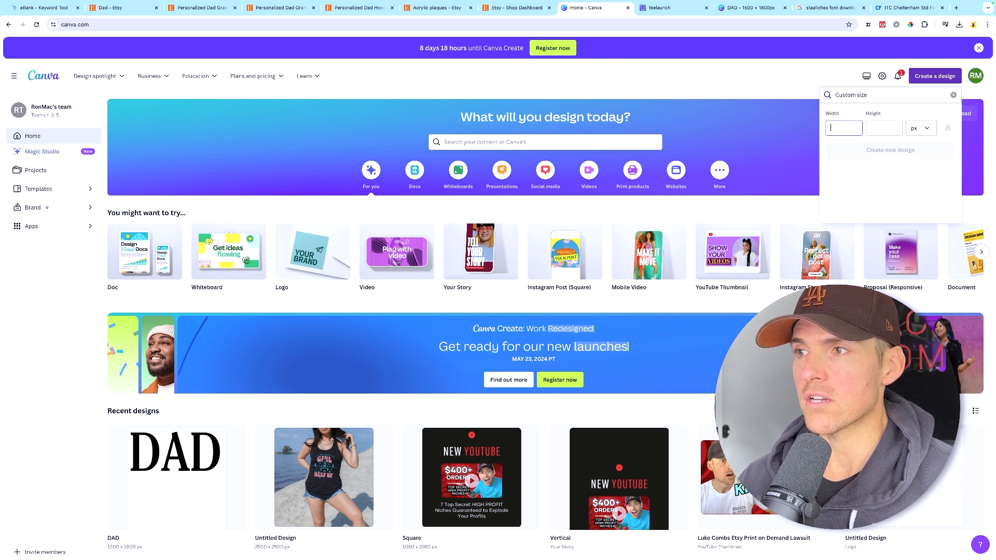
text(1500)
key(Tab)
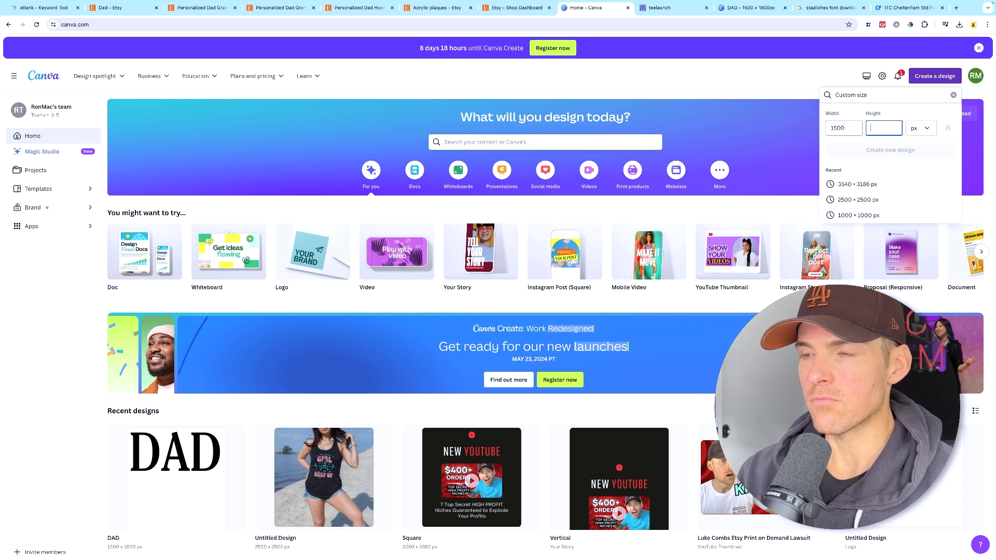
text(1800)
key(Return)
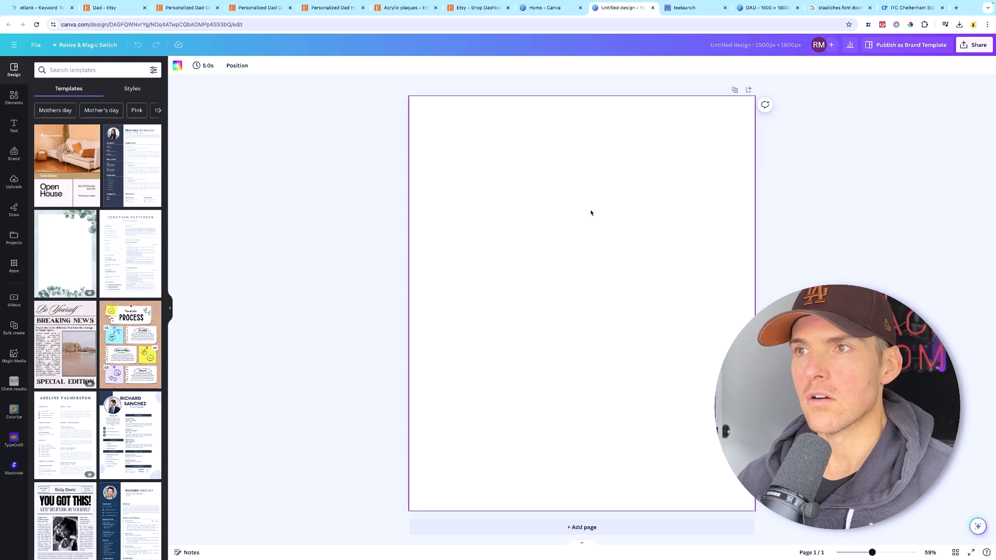
Add the text "DAD" to the blank page, enlarge it to about size 438 and move it to the page's upper part
key(t)
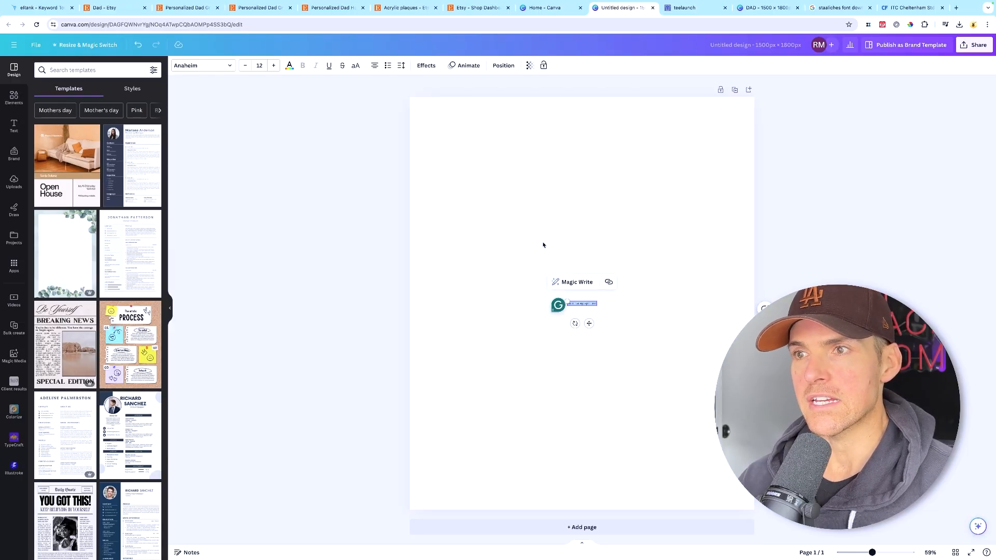
drag(567, 302, 457, 217)
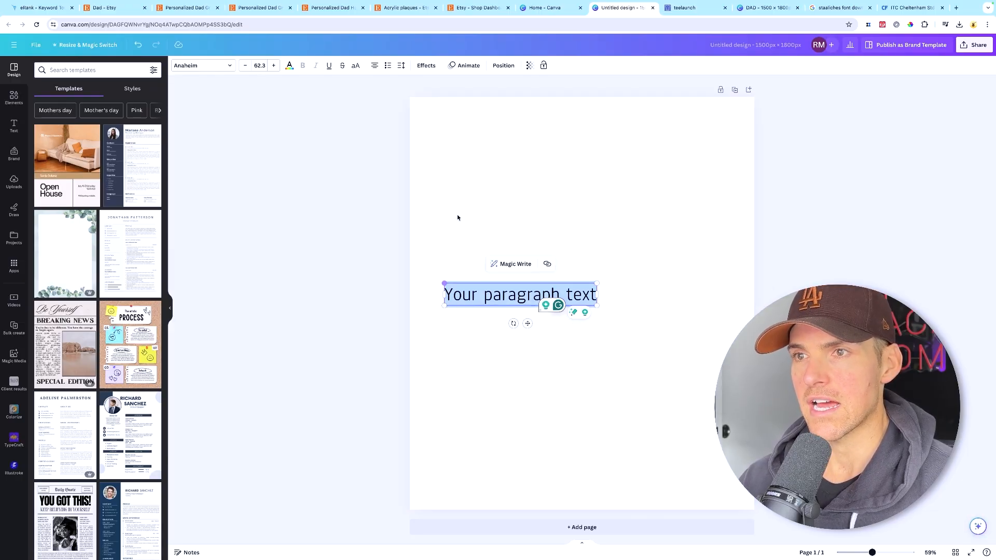
text(DAD)
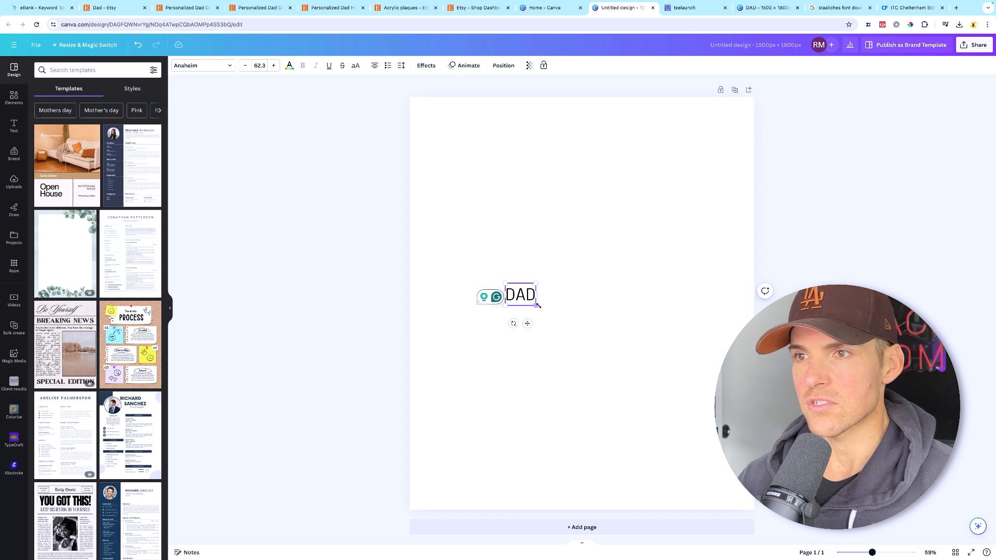
drag(538, 306, 718, 440)
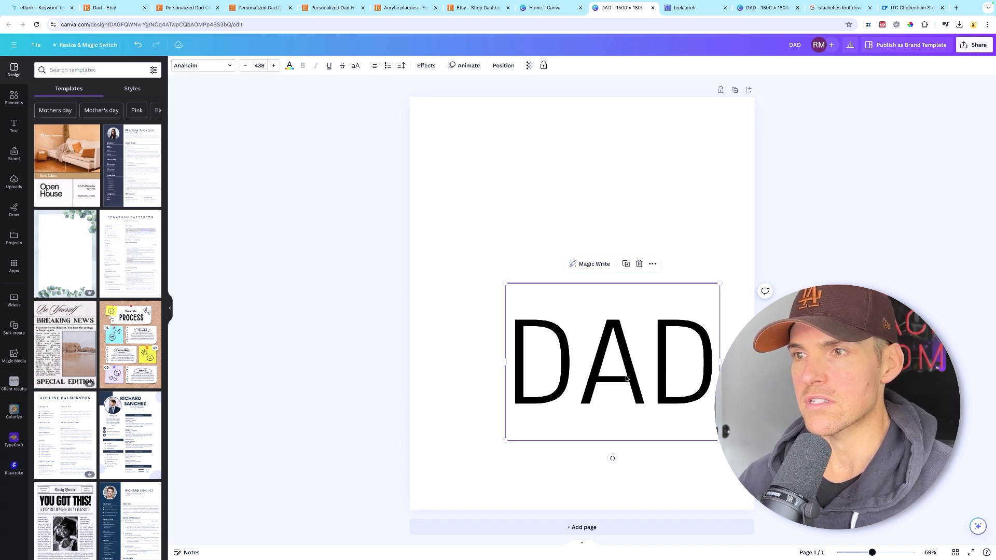
drag(626, 379, 596, 180)
Change the font of the "DAD" text to ITC Cheltenham Condensed
double_click(598, 180)
click(224, 67)
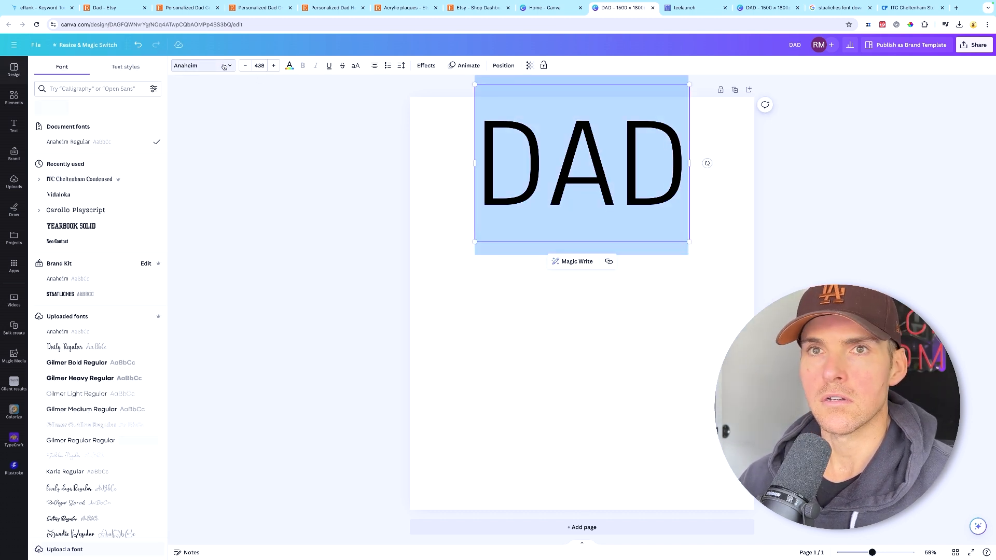
click(91, 180)
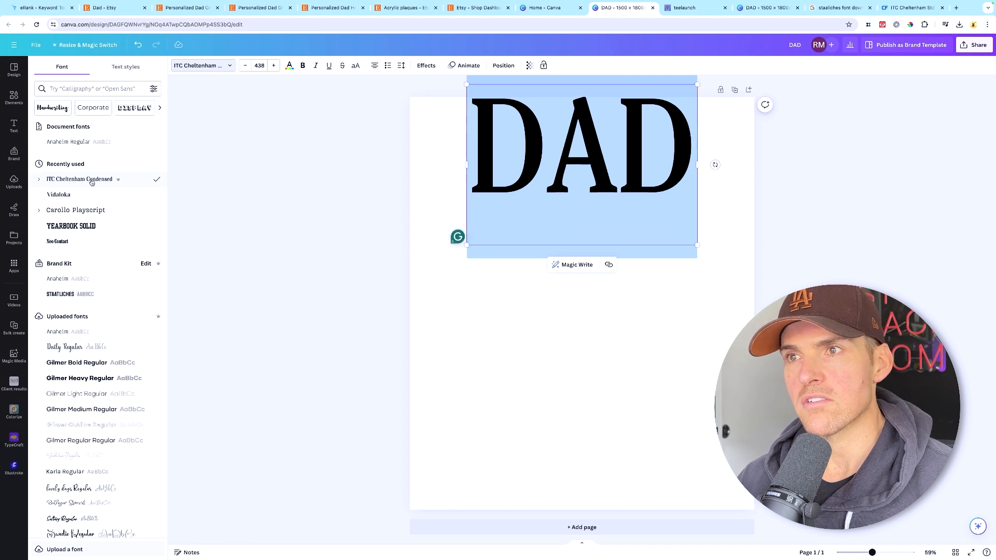
click(296, 189)
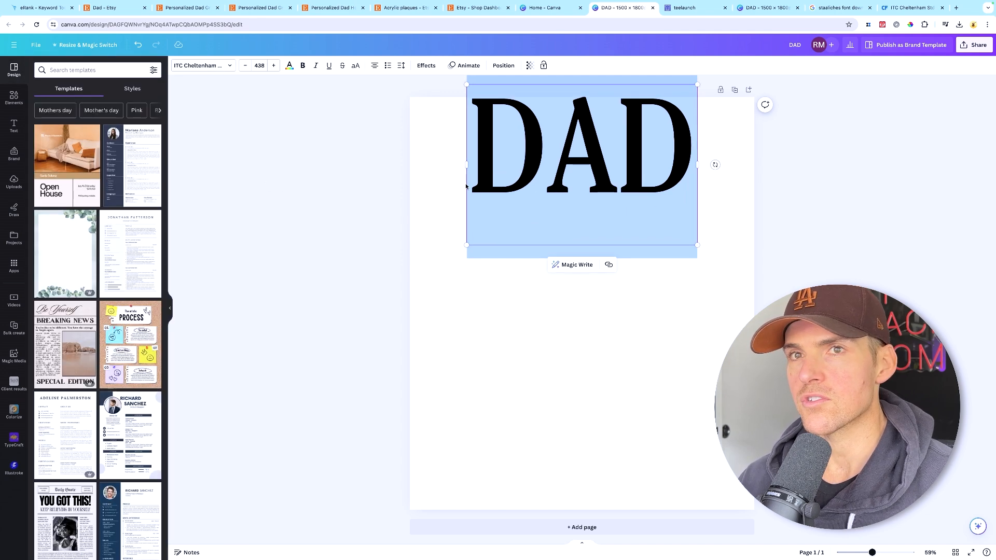
click(223, 67)
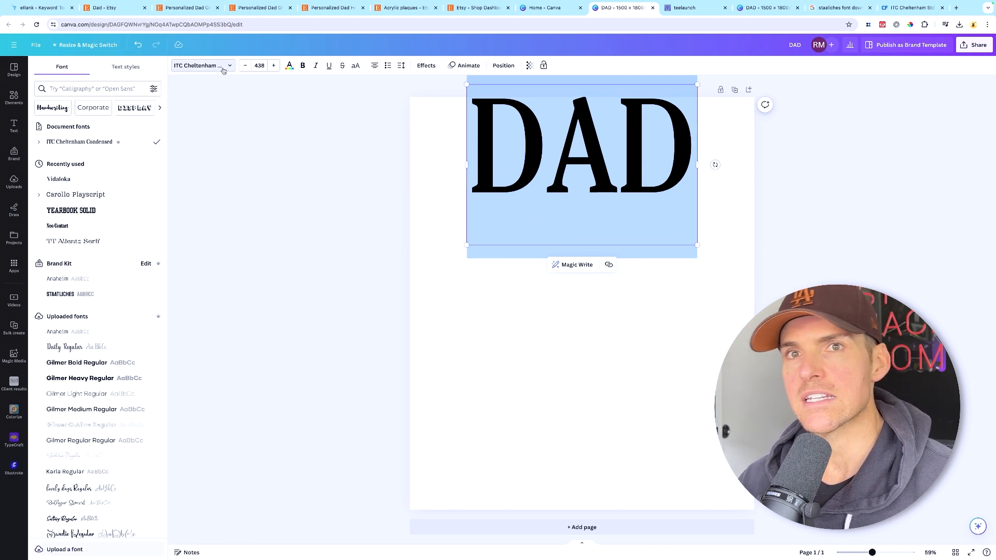
click(398, 242)
Enlarge the "DAD" text to about size 616 and position it centred across the top of the page
drag(687, 171, 639, 187)
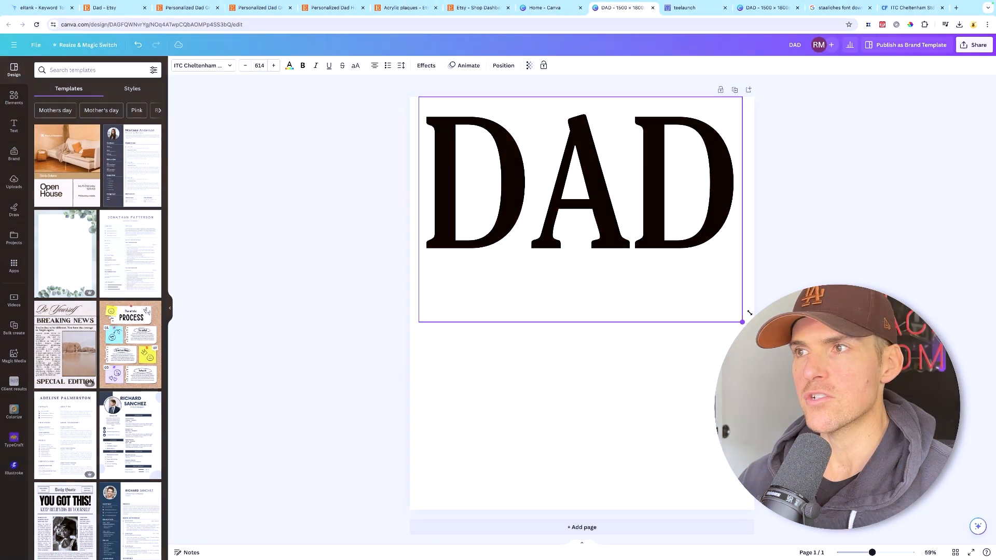
drag(750, 313, 751, 314)
click(776, 270)
drag(690, 236, 692, 233)
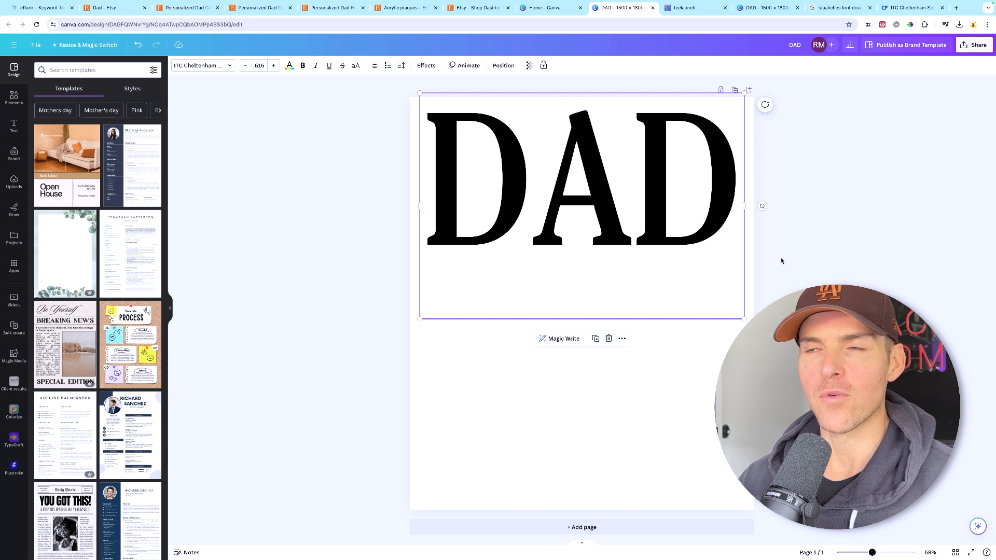
click(817, 275)
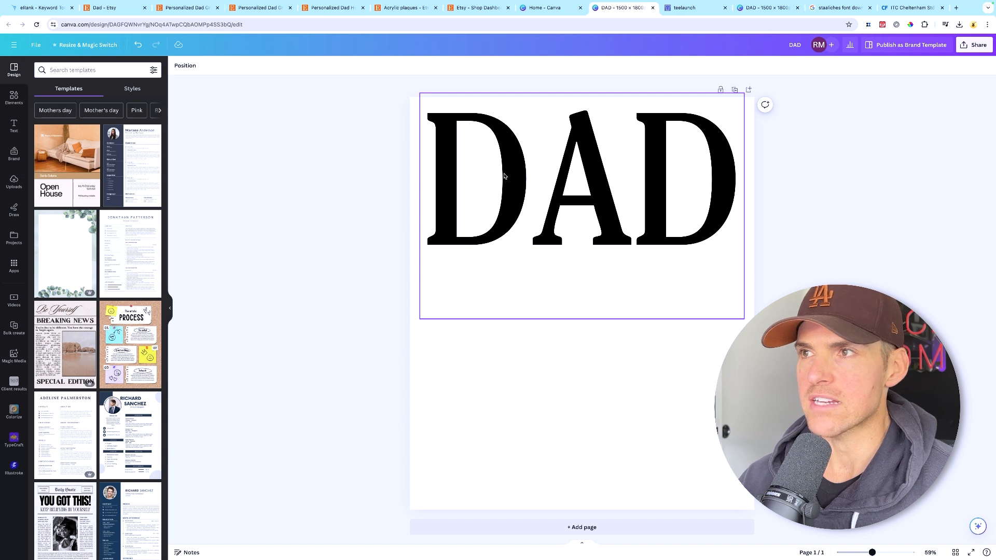
click(660, 183)
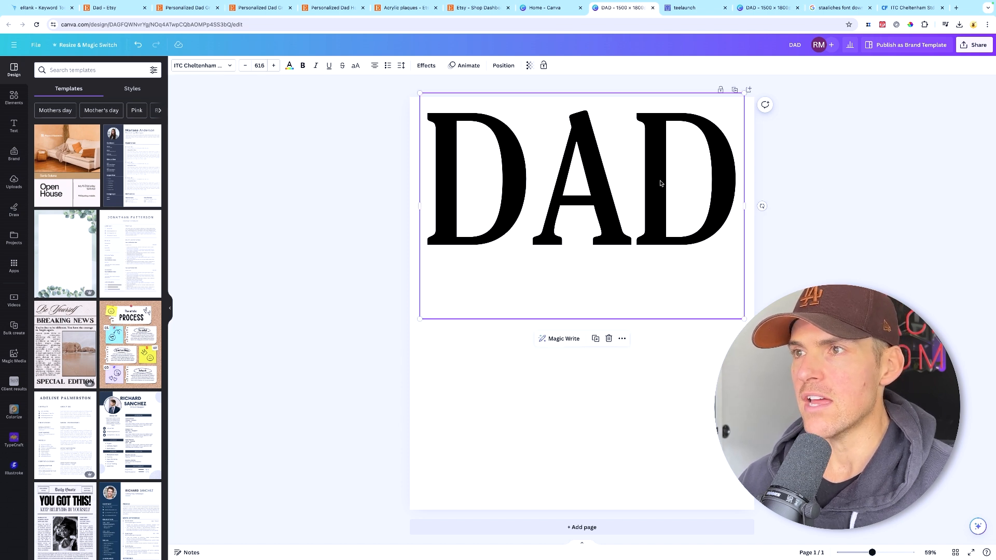
Download the "DAD" design as an image file
click(833, 193)
click(978, 45)
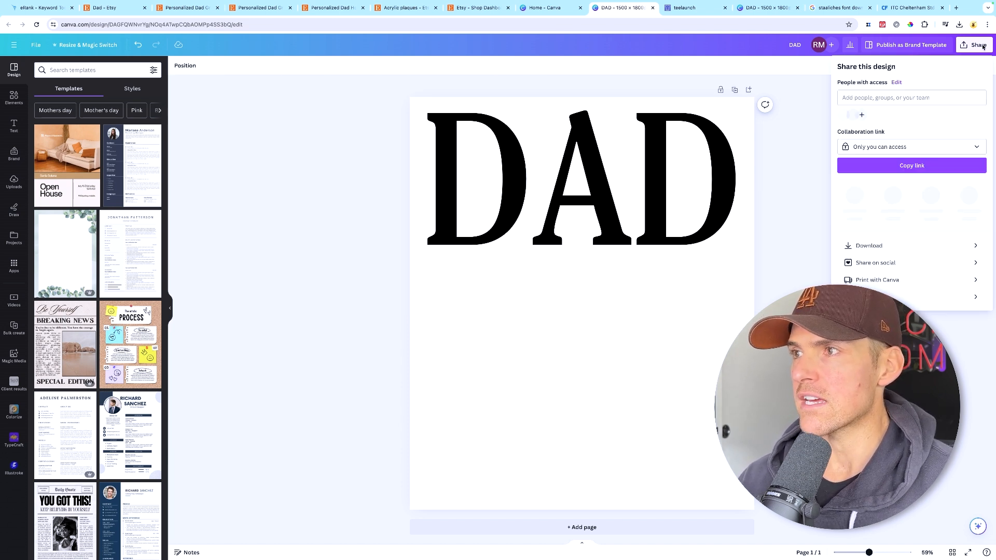
click(869, 245)
click(911, 202)
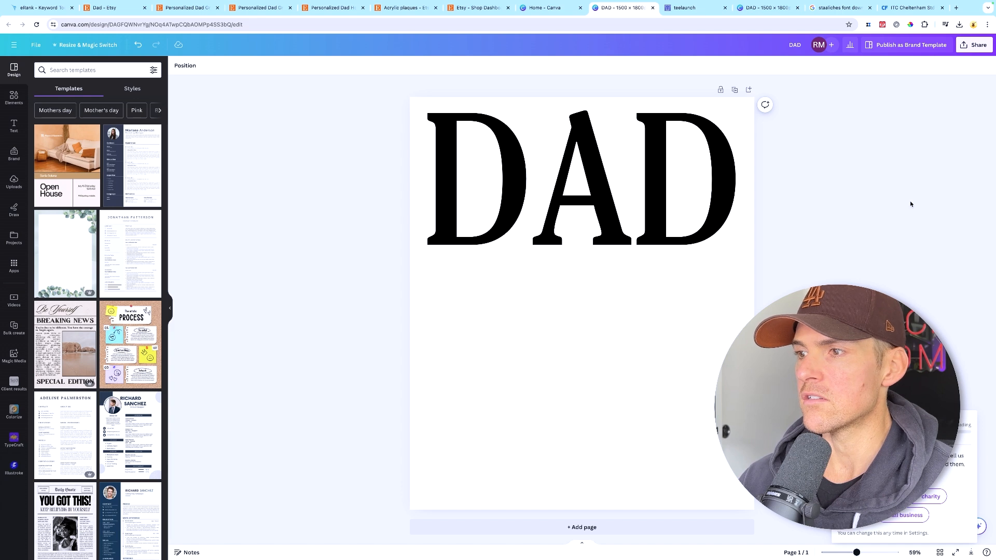
Delete the "DAD" text and replace it with the exported DAD image, scaled to fill the whole page
click(718, 188)
key(Delete)
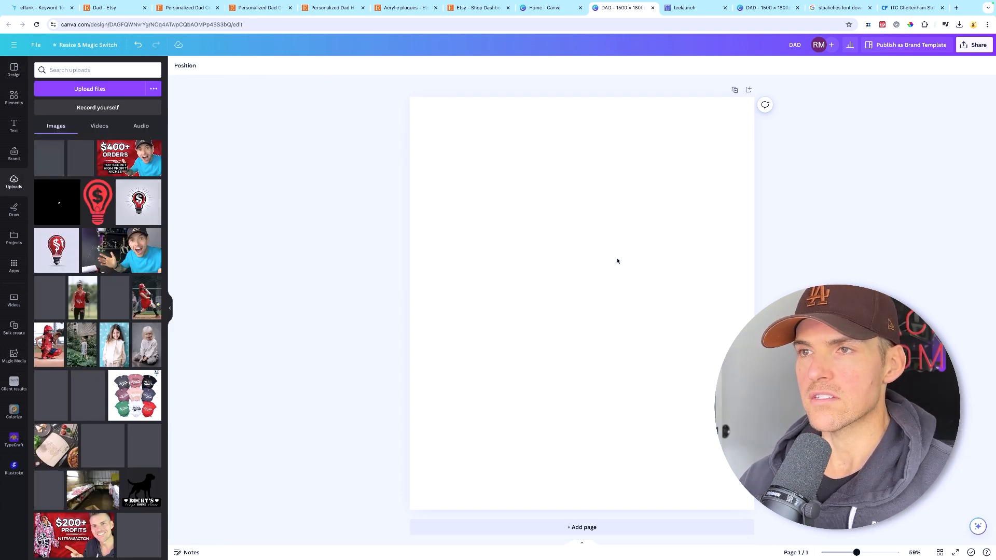
drag(654, 393, 755, 509)
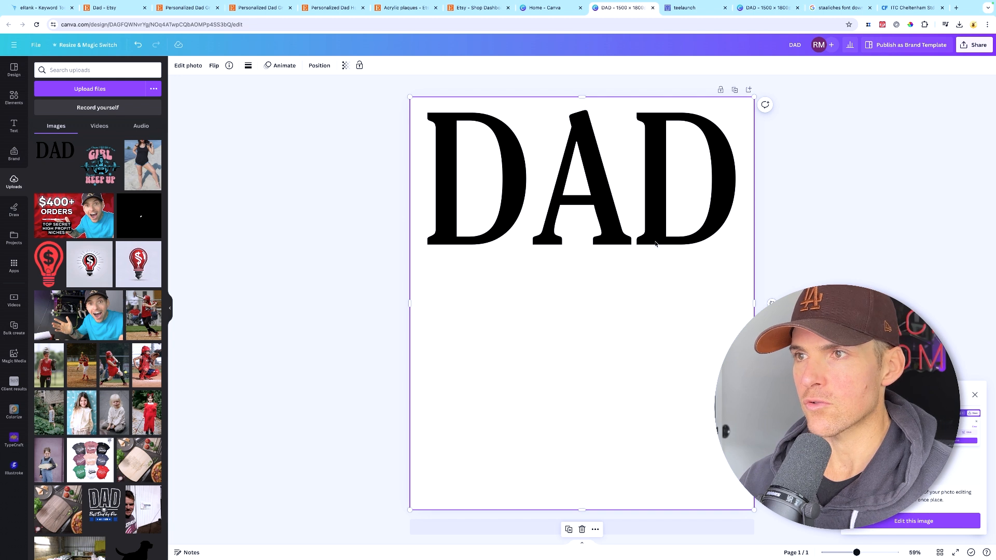
Crop the DAD image to the upper part of the letters and duplicate the cropped image
double_click(694, 216)
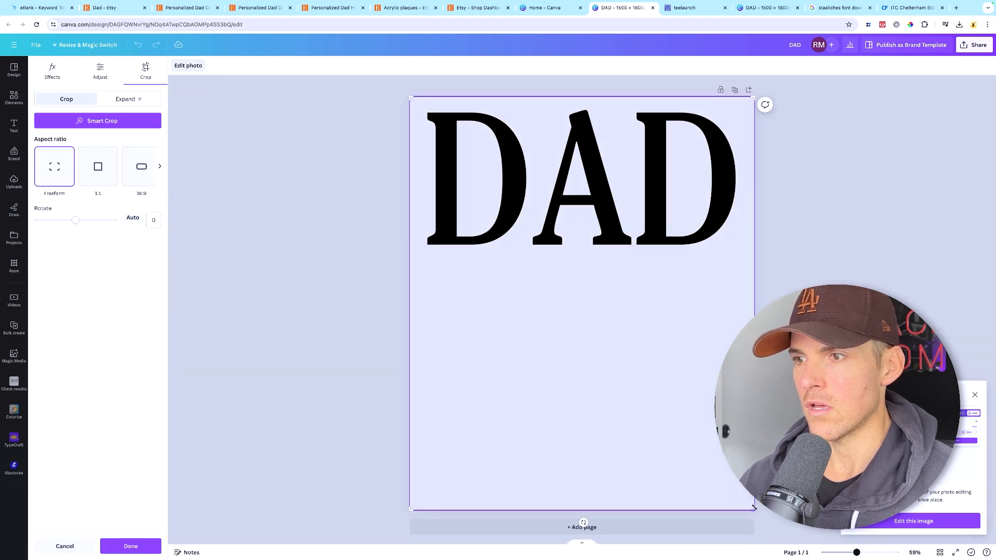
drag(754, 510, 828, 158)
click(827, 160)
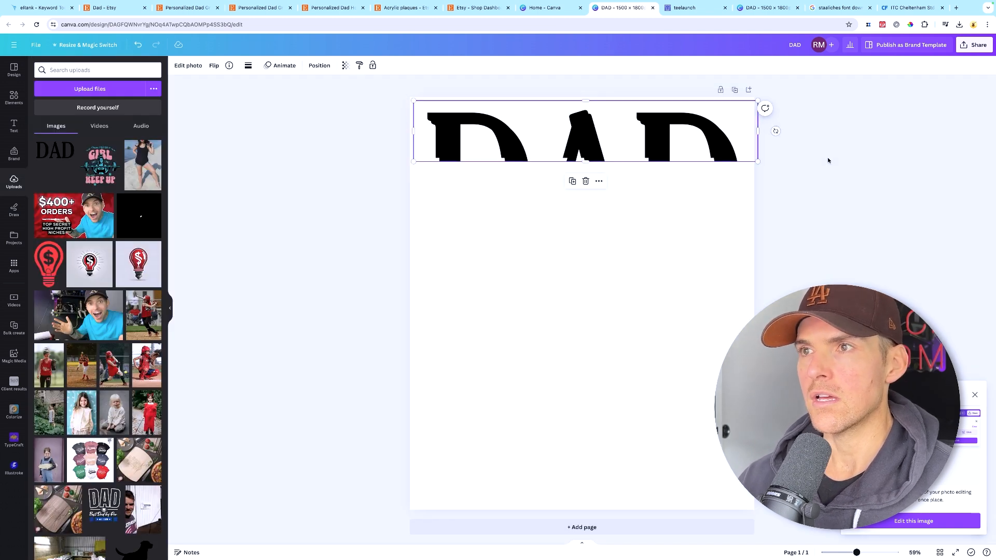
Crop the duplicate to the lower part of the letters and align it under the upper part, leaving a horizontal gap between them
drag(745, 157, 743, 225)
double_click(742, 225)
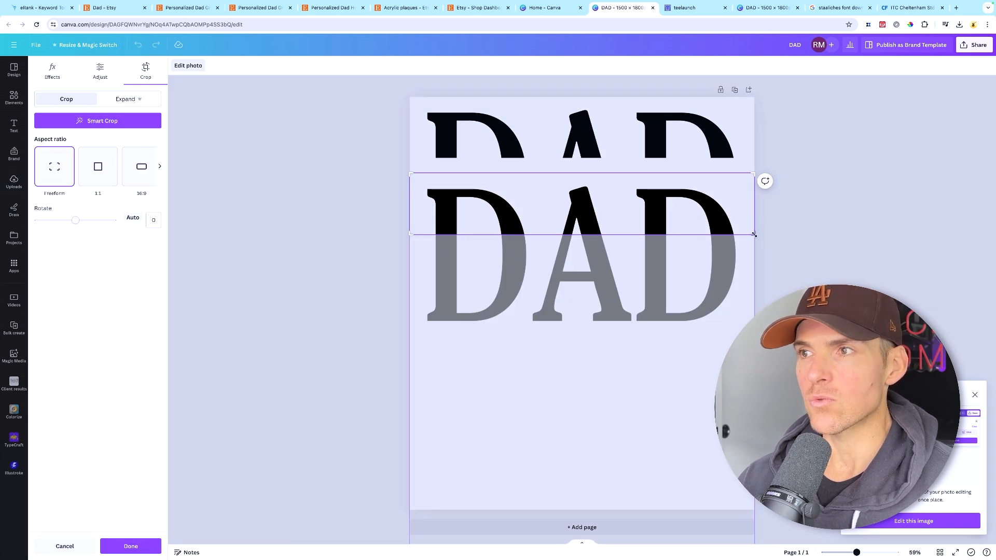
drag(754, 235, 755, 339)
drag(753, 175, 762, 251)
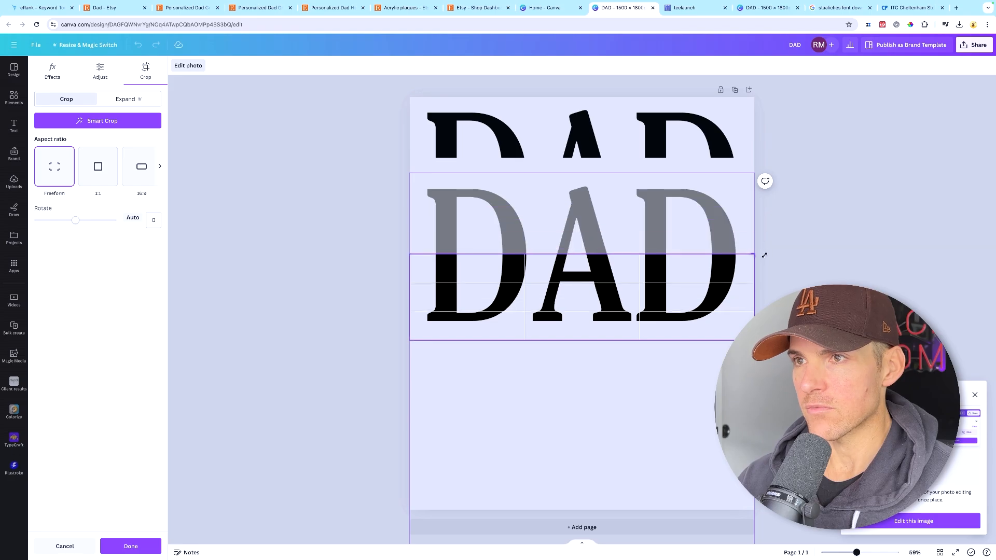
drag(763, 251, 760, 266)
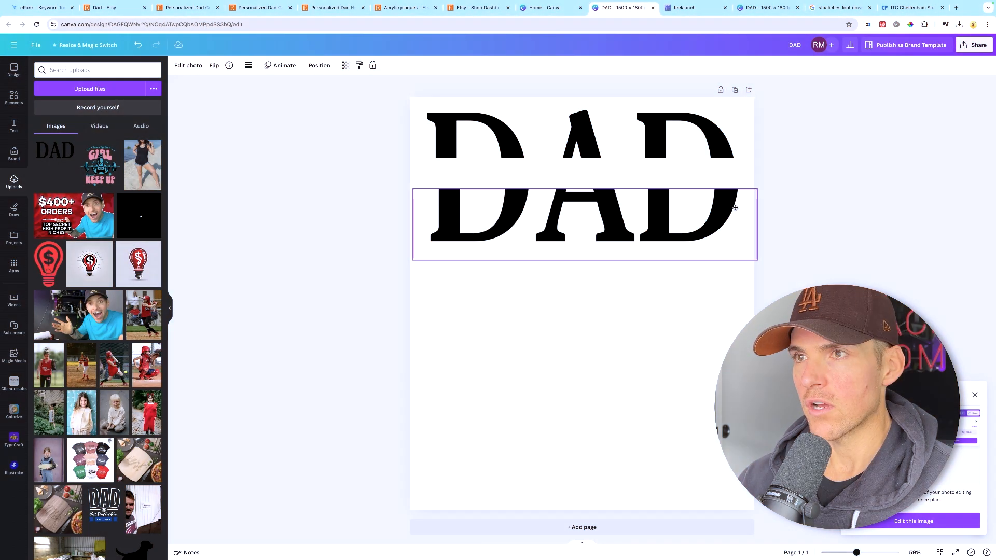
drag(736, 208, 733, 208)
click(792, 209)
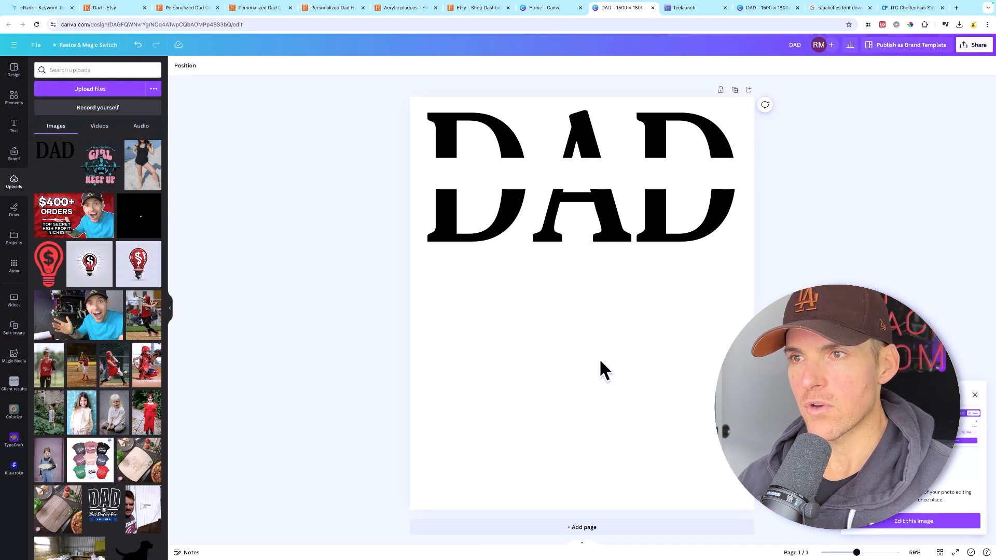
Add a text box below the split DAD lettering, enlarge it to about size 81.4 and enter a sample child's first name
key(t)
drag(568, 301, 469, 259)
click(597, 307)
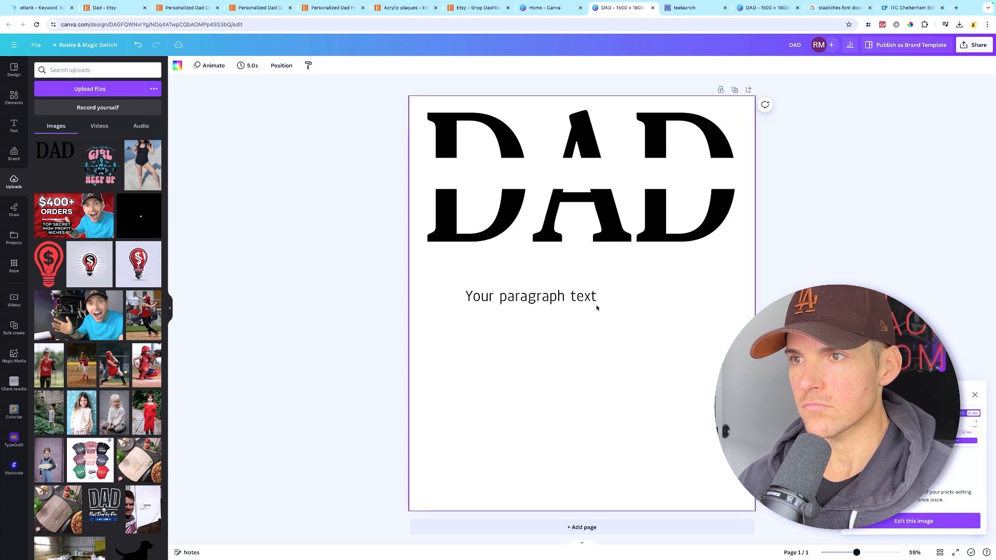
click(590, 299)
drag(598, 307, 662, 334)
click(591, 305)
text(Se)
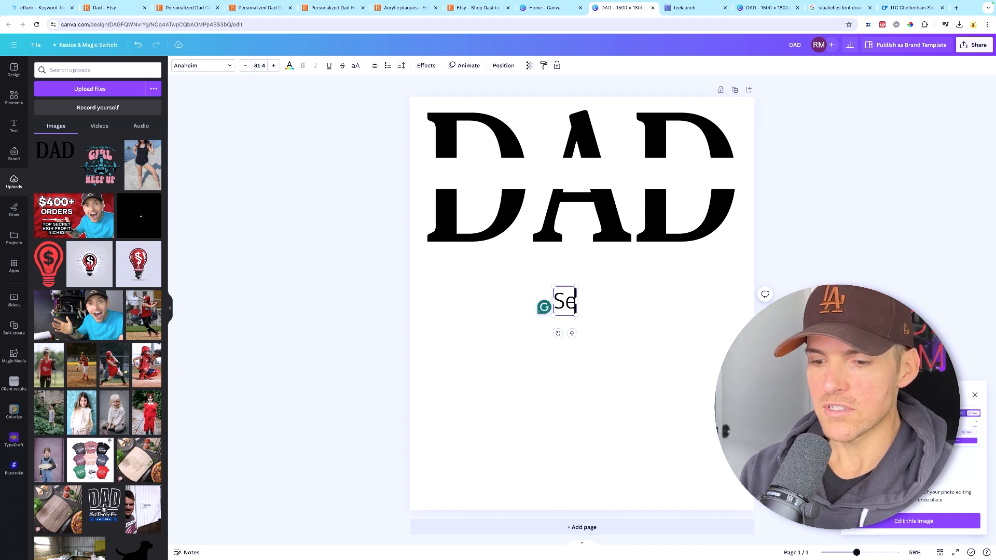
text(bastian)
double_click(582, 307)
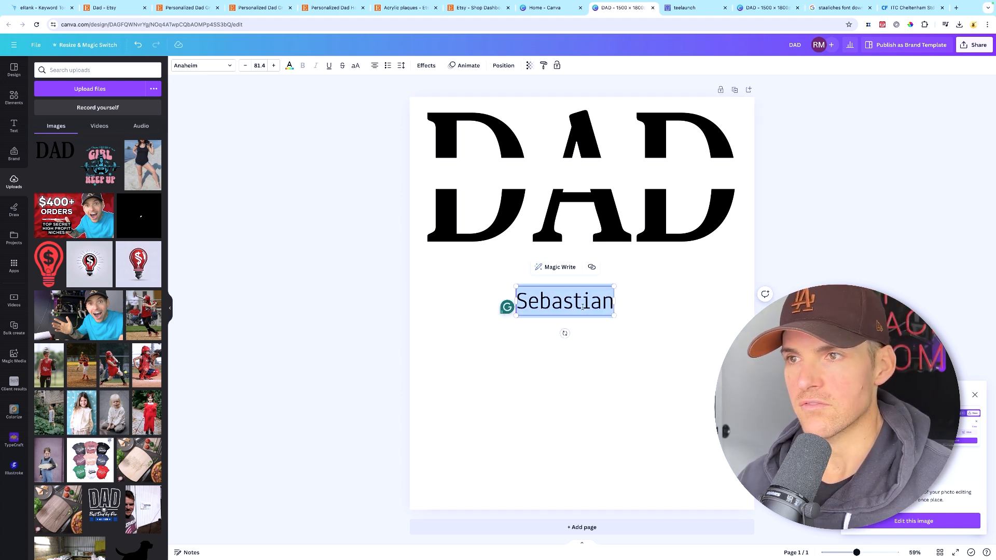
Try the Rathgar and Jecki line uploaded fonts on the child's name below the DAD lettering
click(231, 68)
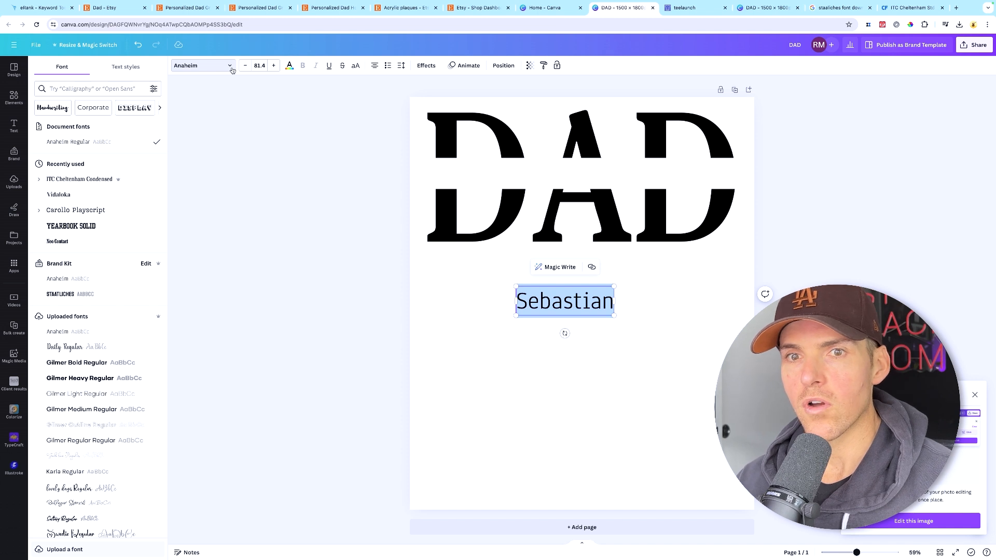
scroll(104, 358, down, 1)
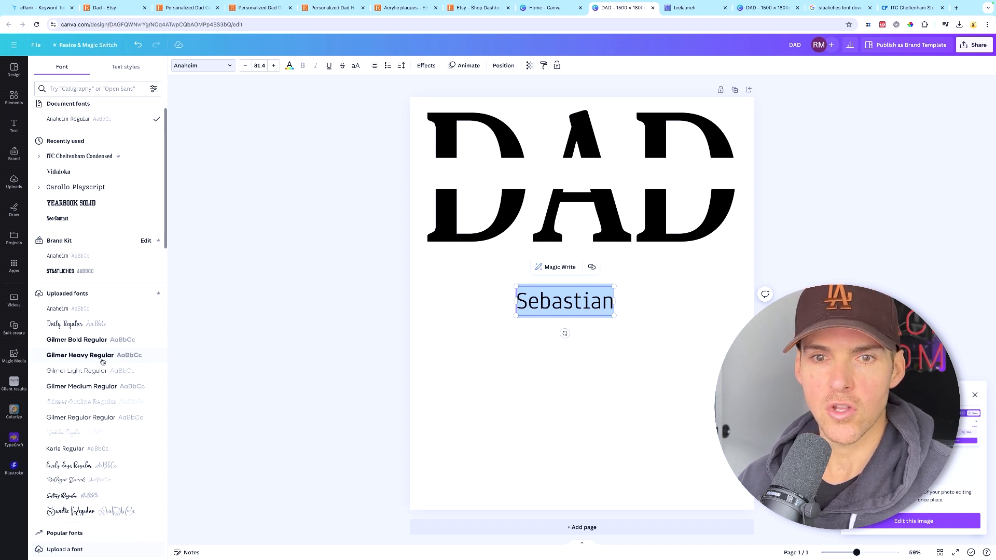
click(80, 482)
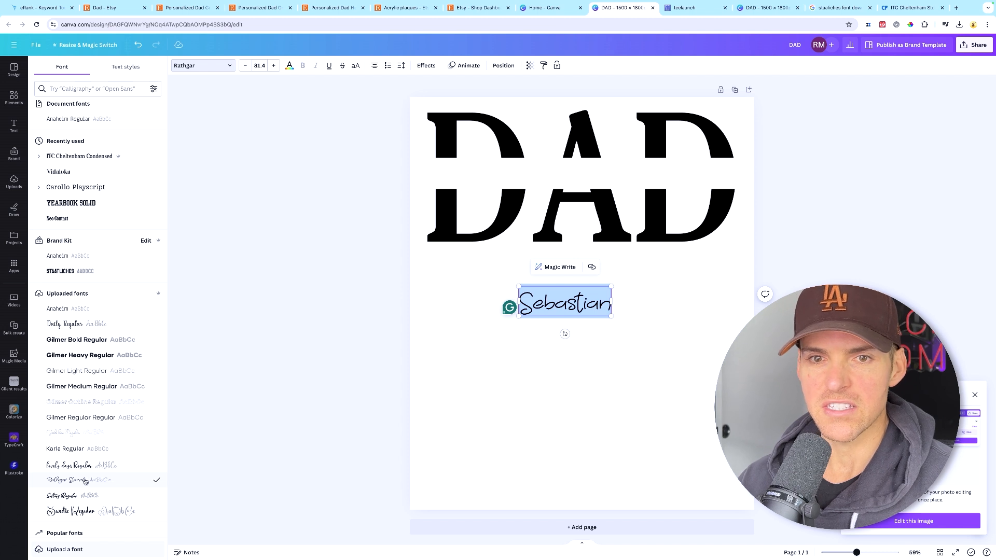
click(97, 440)
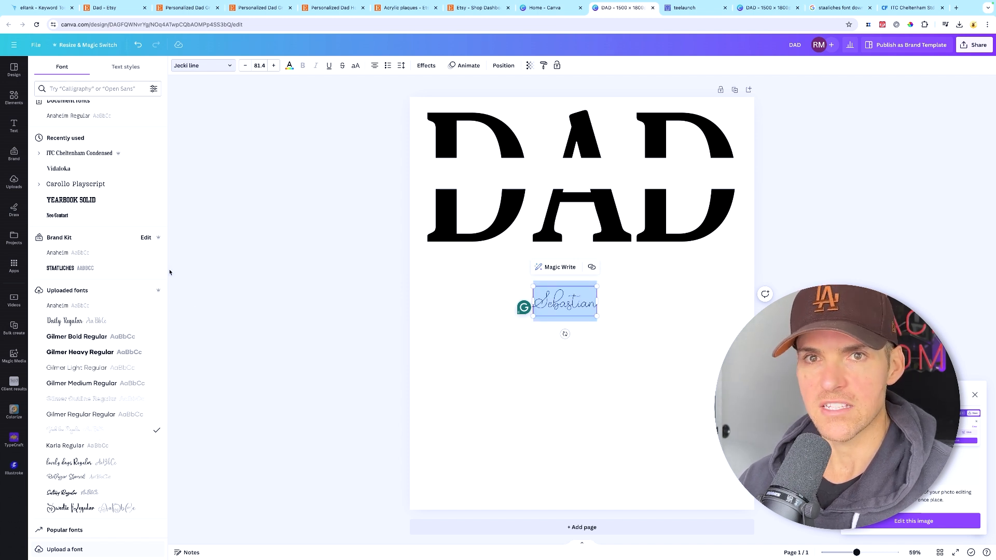
Apply the Themysion font from the Funky category to the child's name and move it into the gap in the DAD lettering
scroll(103, 291, down, 1)
scroll(103, 291, up, 1)
scroll(122, 110, right, 4)
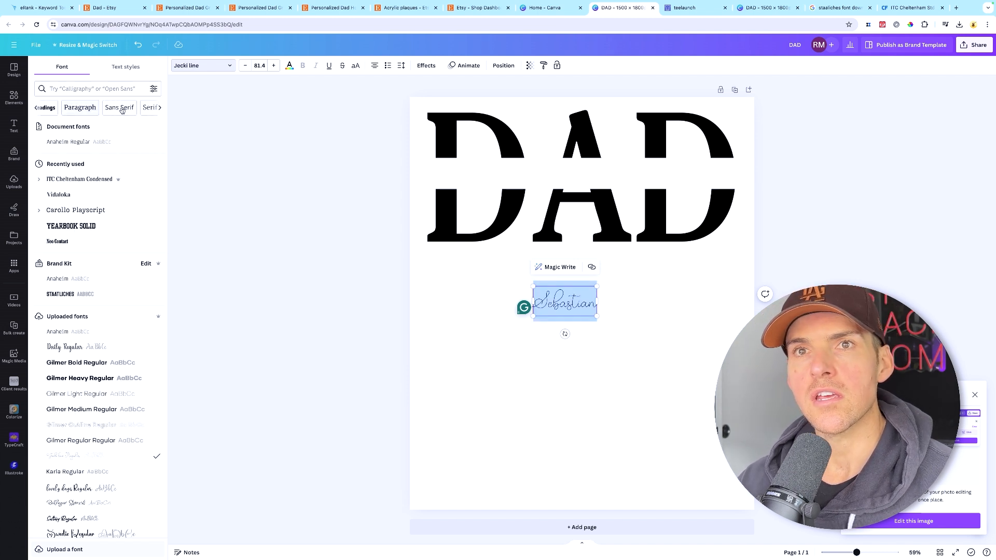
scroll(122, 111, right, 5)
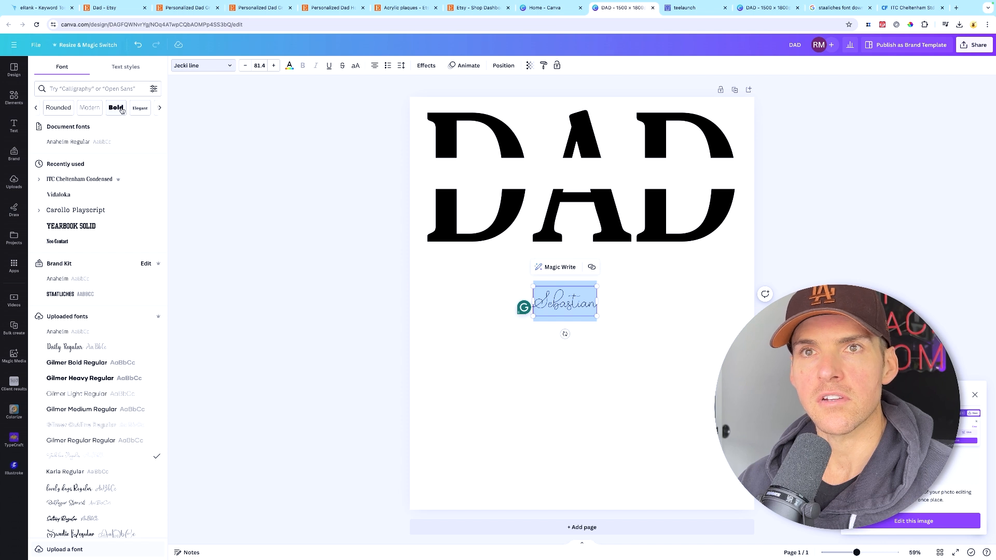
scroll(122, 110, right, 6)
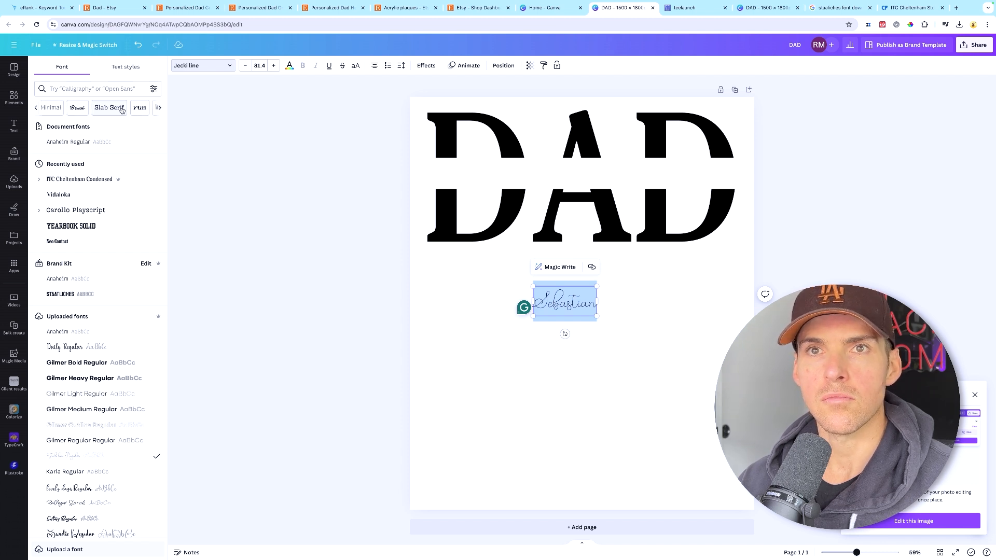
scroll(121, 110, right, 5)
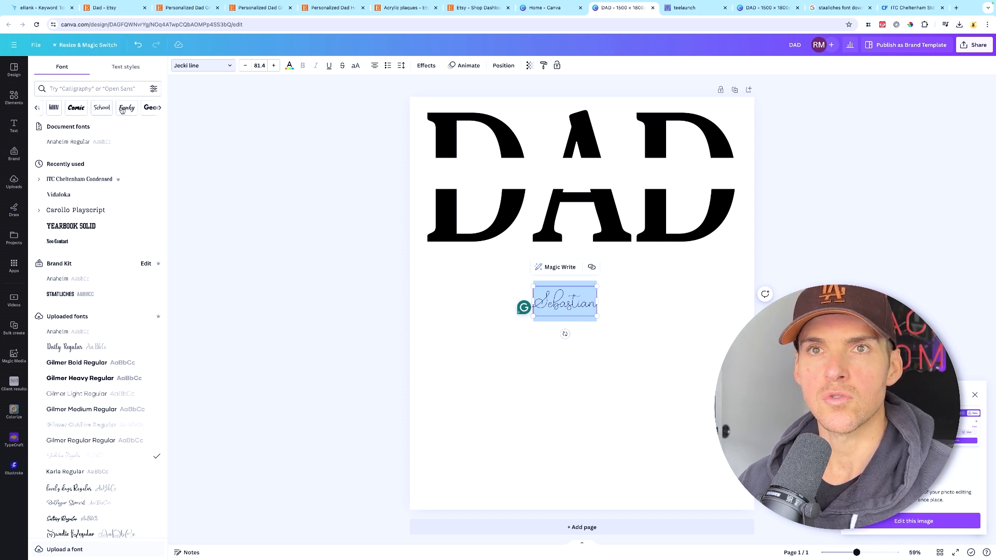
click(117, 108)
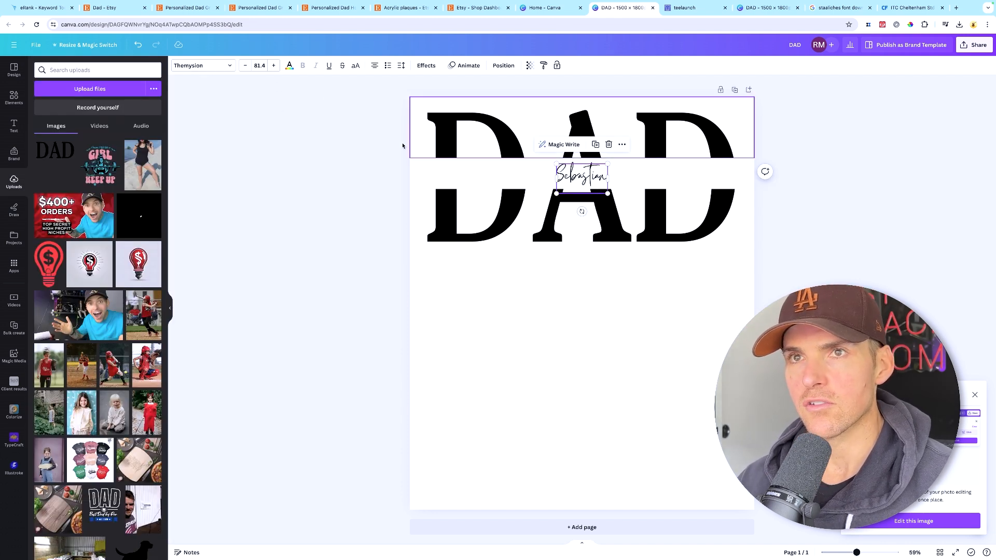
Change the child's name to the Kaushan Script font and centre it vertically in the gap of the DAD lettering
click(233, 67)
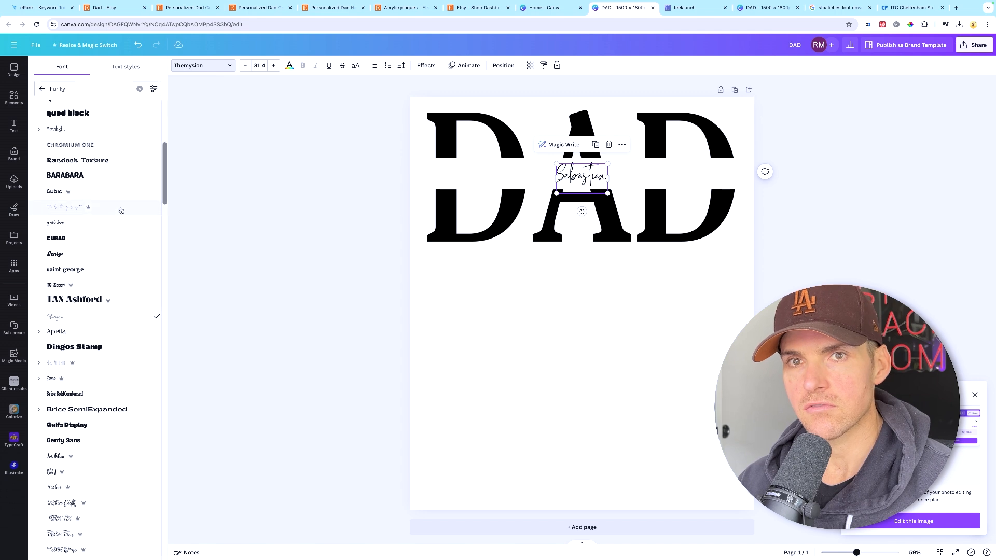
scroll(107, 216, down, 10)
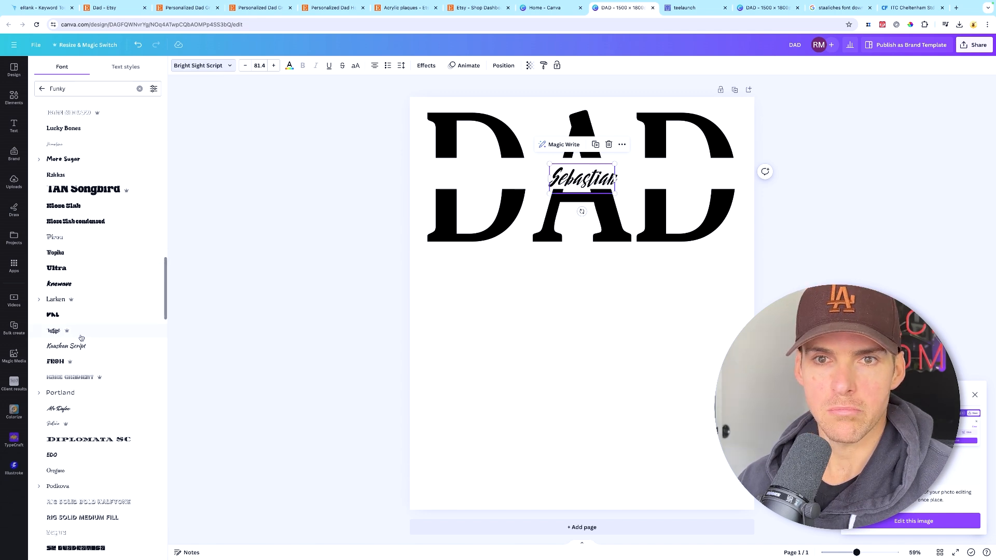
click(80, 347)
click(572, 295)
click(582, 176)
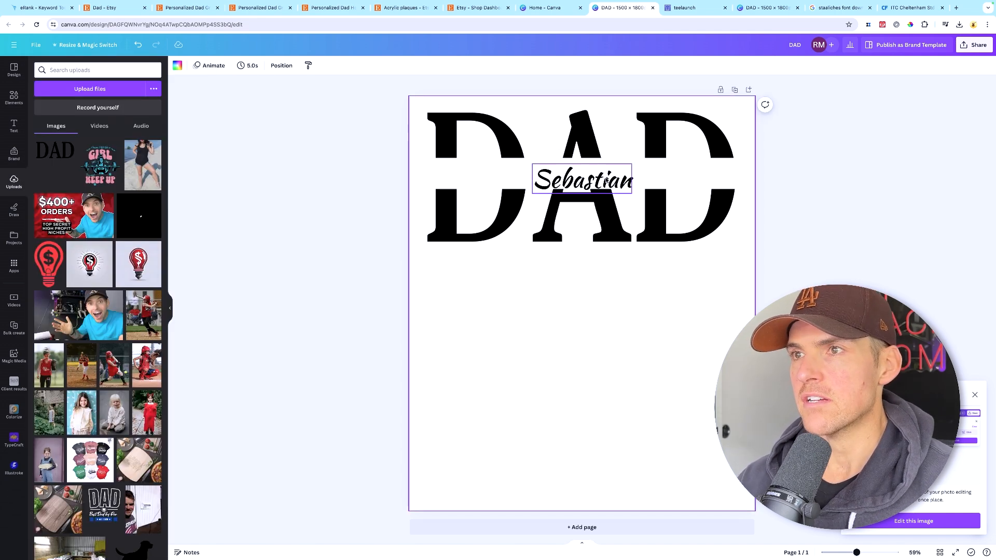
click(621, 262)
Search the elements for "baby feet" and place a small footprints graphic on each side of the child's name in the gap
click(14, 97)
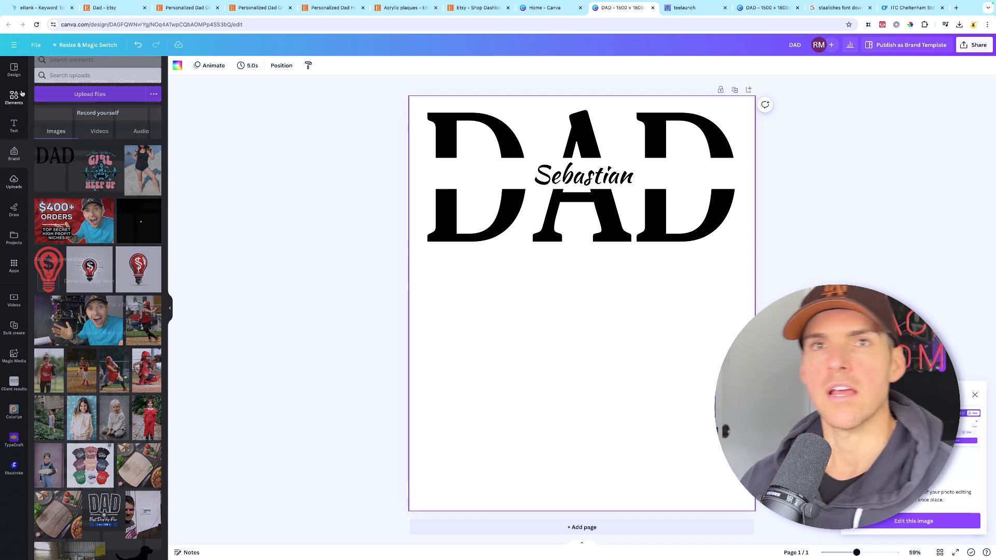
text(baby feet)
key(Return)
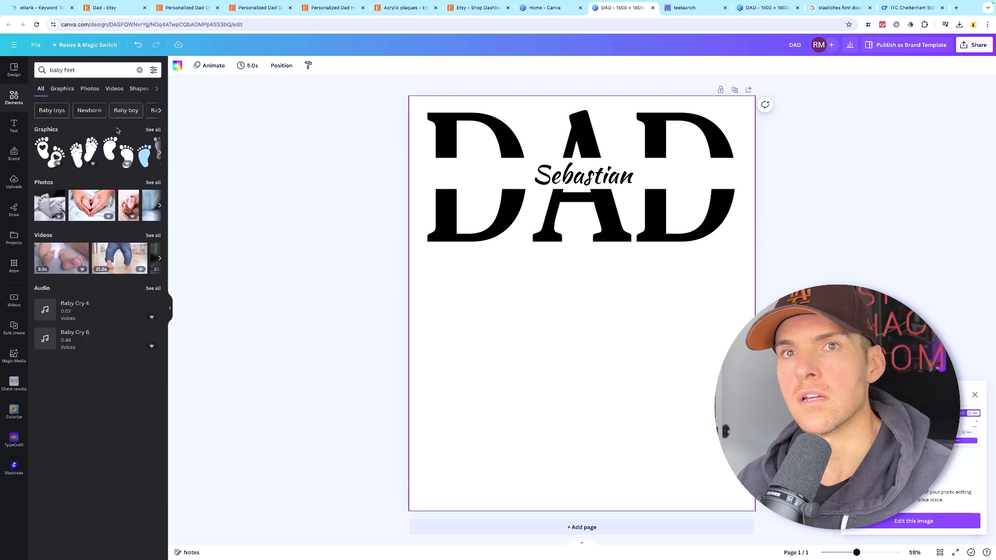
click(49, 152)
drag(650, 386, 657, 178)
key(ctrl+d)
click(711, 275)
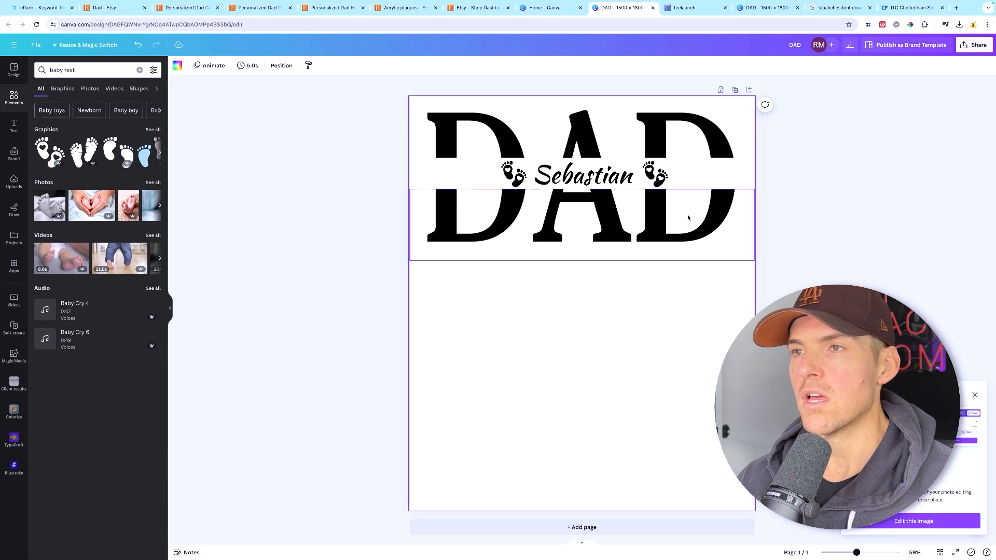
click(596, 178)
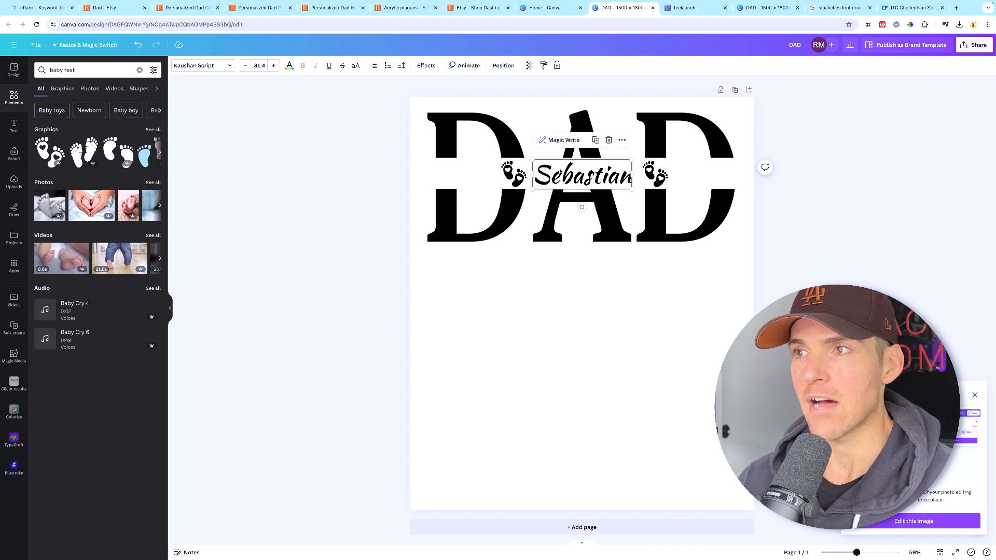
click(872, 249)
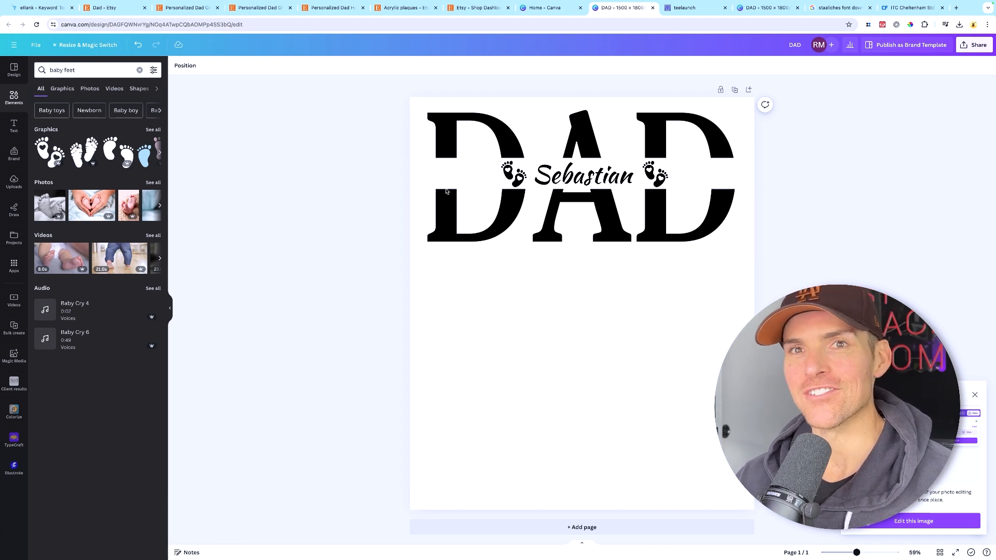
Search the graphics for "heart", recolour a solid heart black and place a small copy at each outer end of the gap
click(89, 70)
text(hear)
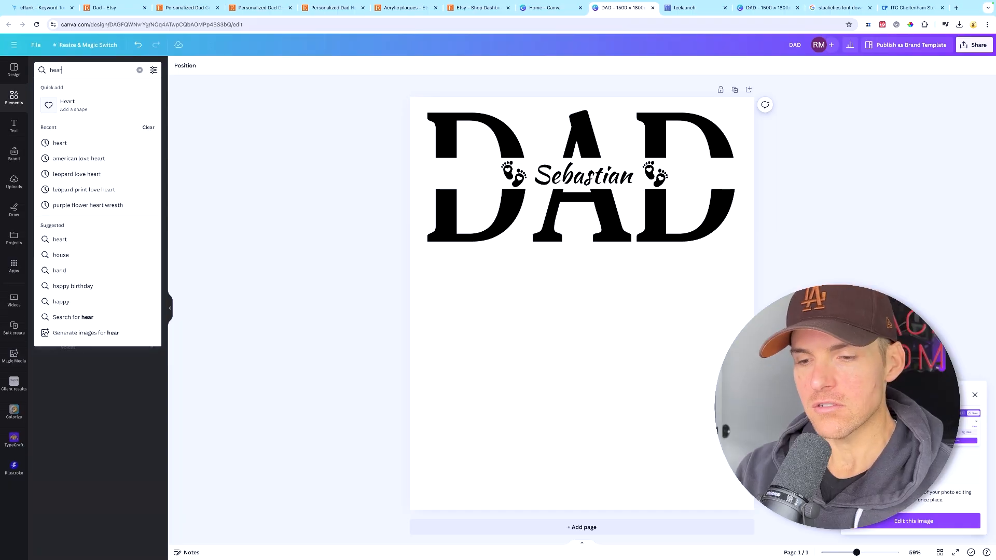
text(t)
key(Return)
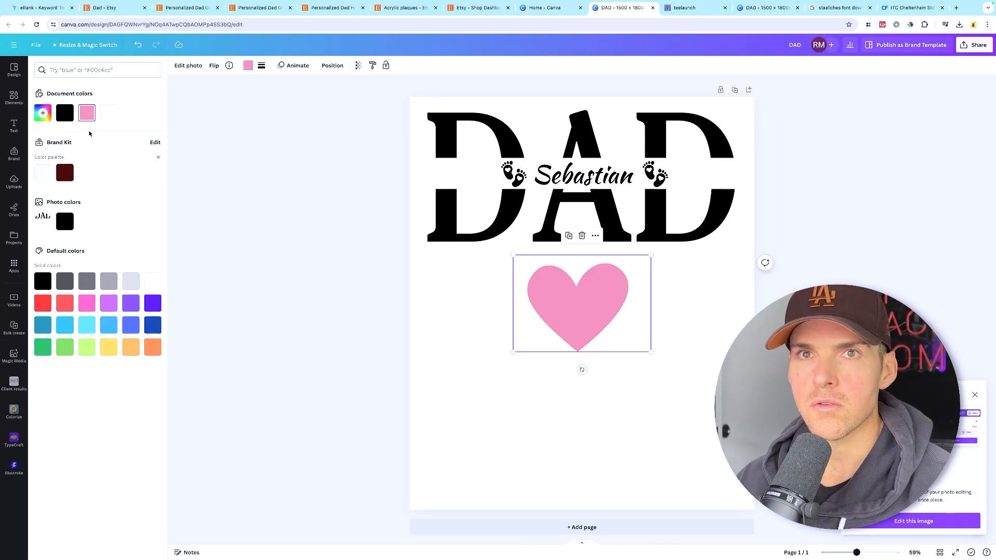
click(67, 113)
drag(651, 352, 721, 174)
click(796, 189)
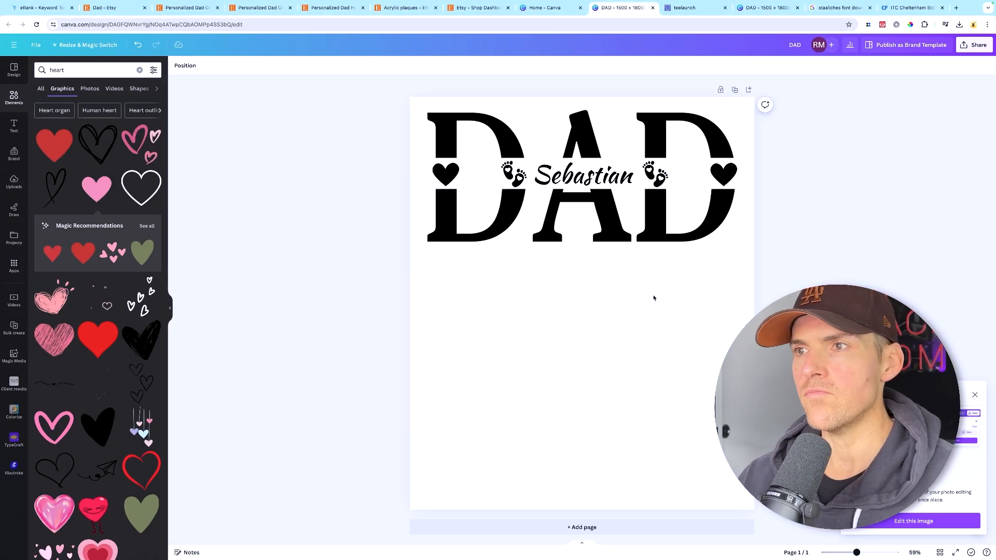
Add the text BOYFRIEND in Staatliches below the DAD lettering, enlarged to size 195 and aligned with the lettering's left edge
click(471, 315)
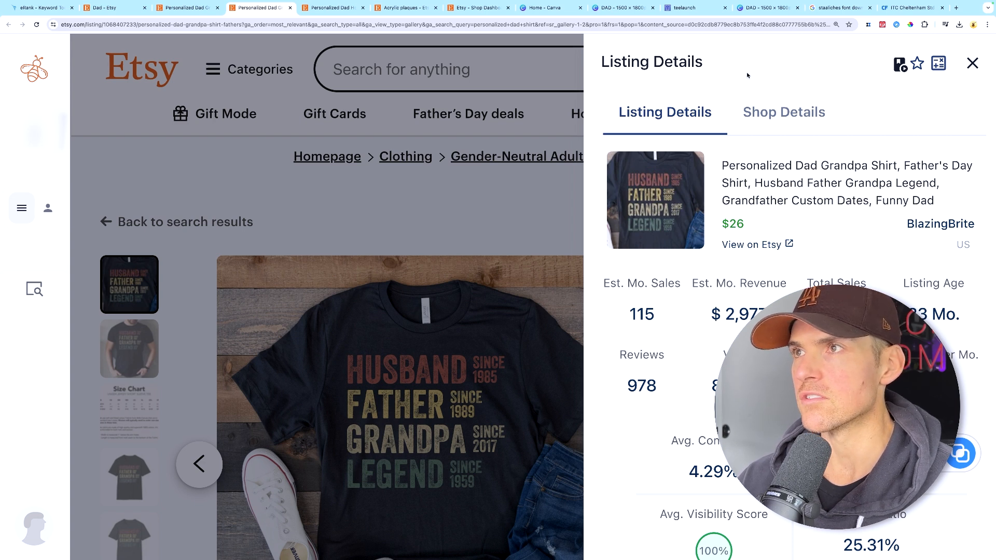
click(756, 8)
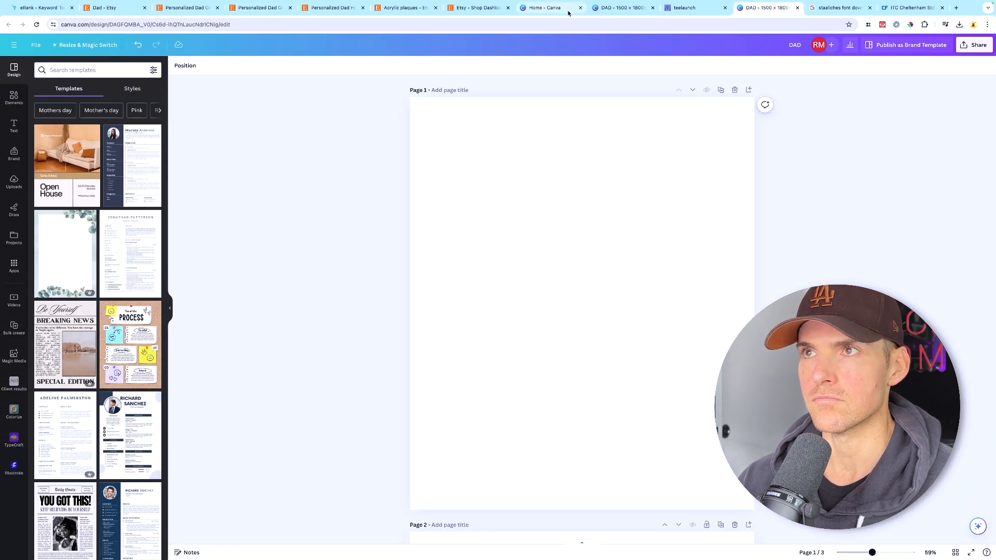
click(620, 8)
text(BOYFRIEND)
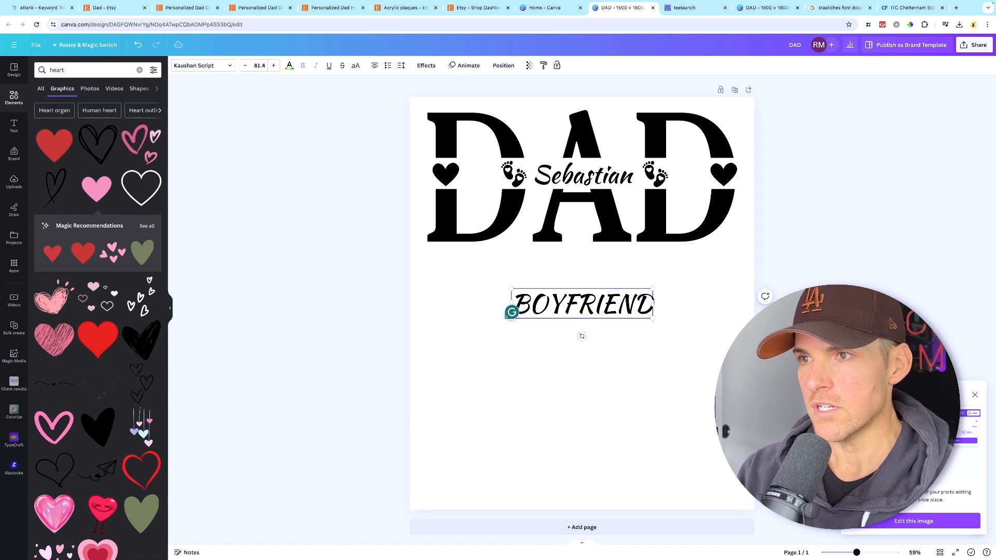
key(super+a)
click(231, 66)
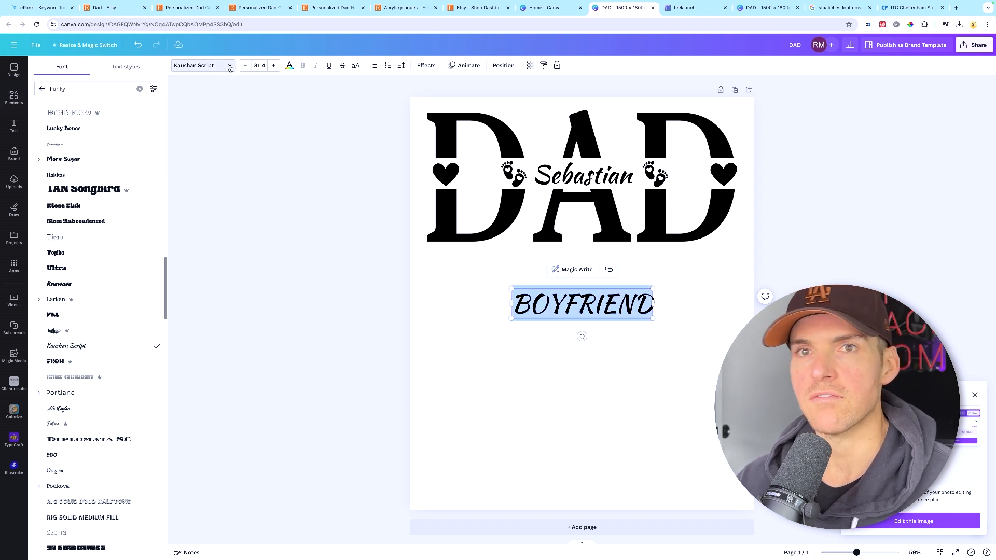
click(89, 116)
click(42, 90)
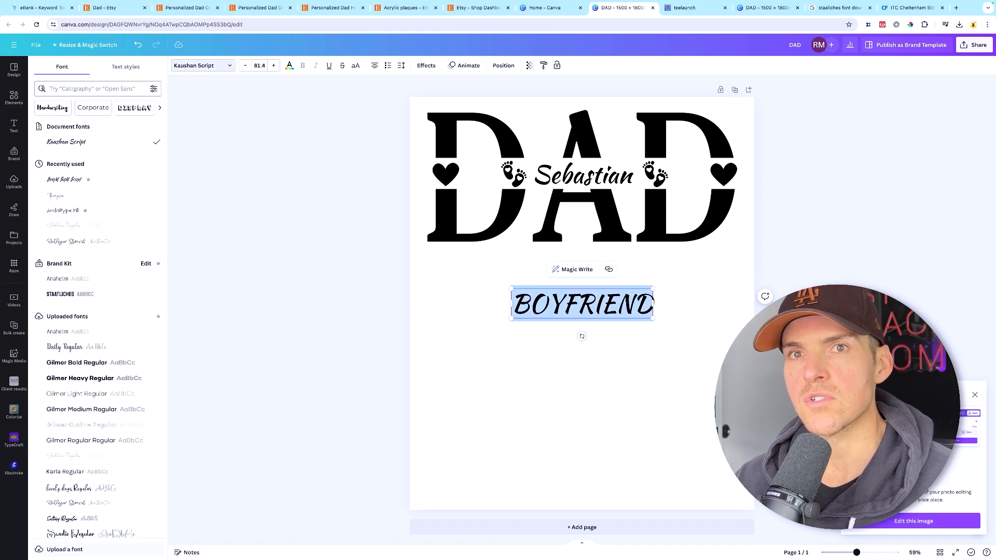
click(73, 294)
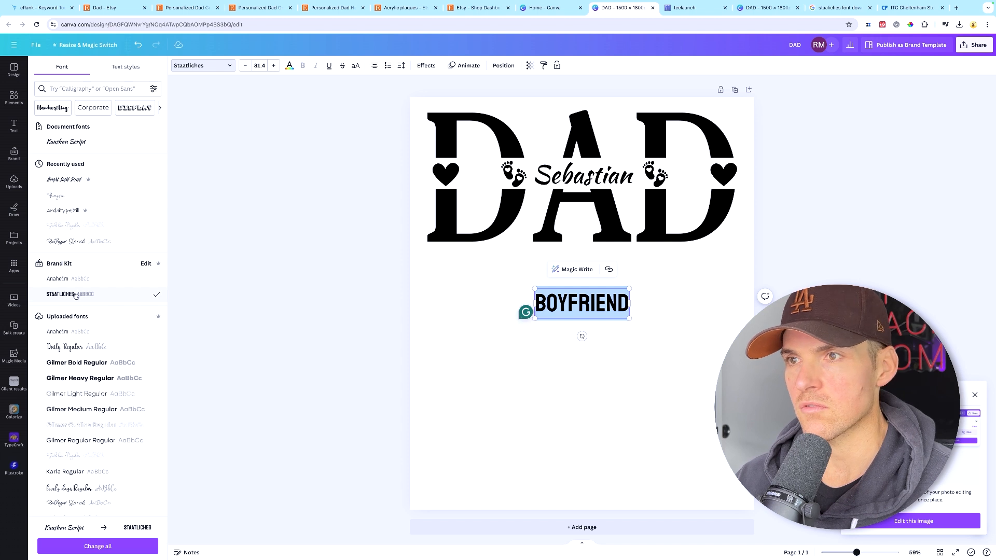
click(367, 312)
click(640, 344)
drag(604, 312, 655, 335)
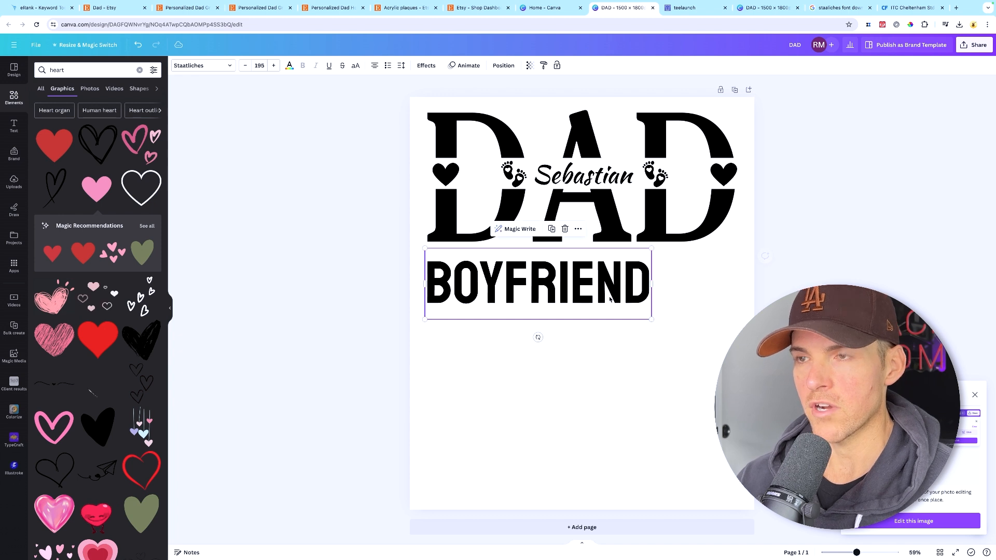
Duplicate the BOYFRIEND text into three evenly stacked lines below it reading HUSBAND, FATHER and LEGEND
key(super+d)
key(Return)
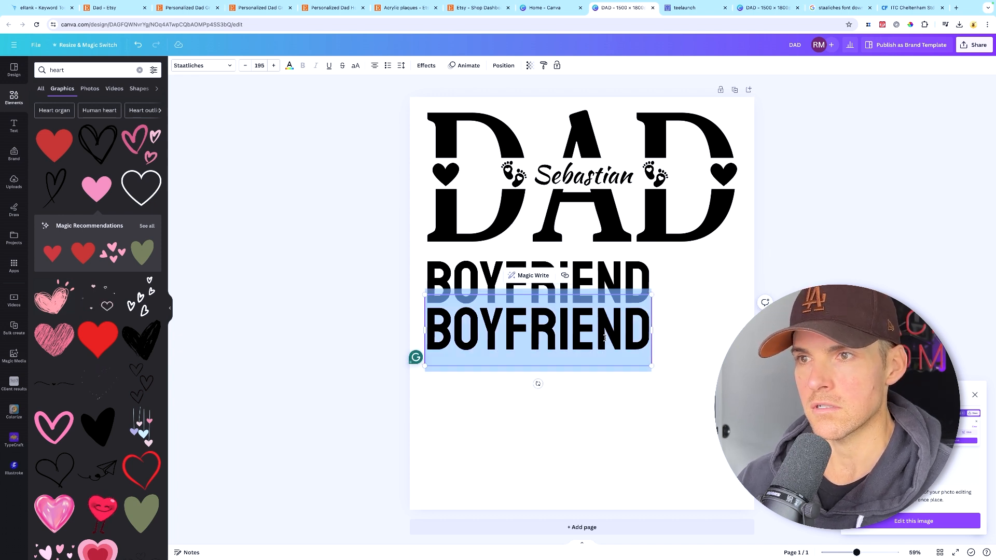
text(HUSBAND)
click(638, 332)
drag(589, 323, 551, 465)
key(Return)
text(FATHER)
key(Return)
text(LEGEND)
click(618, 441)
drag(553, 391, 553, 391)
drag(518, 466, 518, 452)
Enlarge the four stacked text lines together to size 207 so they fill the space under the DAD lettering
drag(394, 248, 661, 502)
drag(611, 370, 610, 380)
click(674, 373)
Duplicate BOYFRIEND, change the copy to SINCE, shrink it to size 93.4 and place it just after BOYFRIEND, level with its upper half
click(546, 306)
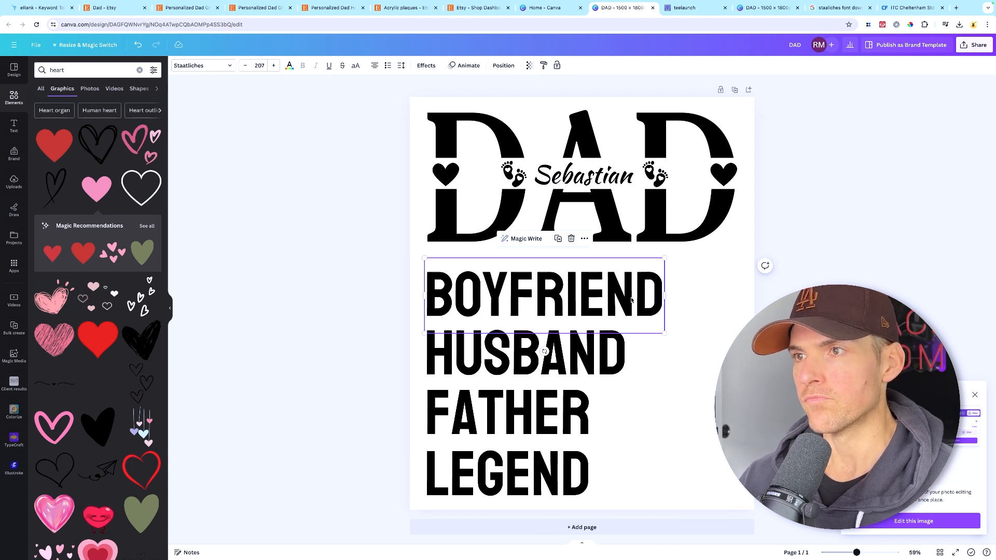
key(super+d)
drag(539, 311, 612, 329)
drag(512, 369, 646, 311)
drag(712, 304, 688, 282)
double_click(735, 292)
text(SINCE)
click(709, 311)
drag(711, 293, 692, 305)
Duplicate the SINCE text and place one copy after each of HUSBAND, FATHER and LEGEND
key(super+d)
key(super+d)
key(super+d)
Place another copy of SINCE directly under the one beside BOYFRIEND and change its text to 2020
key(super+d)
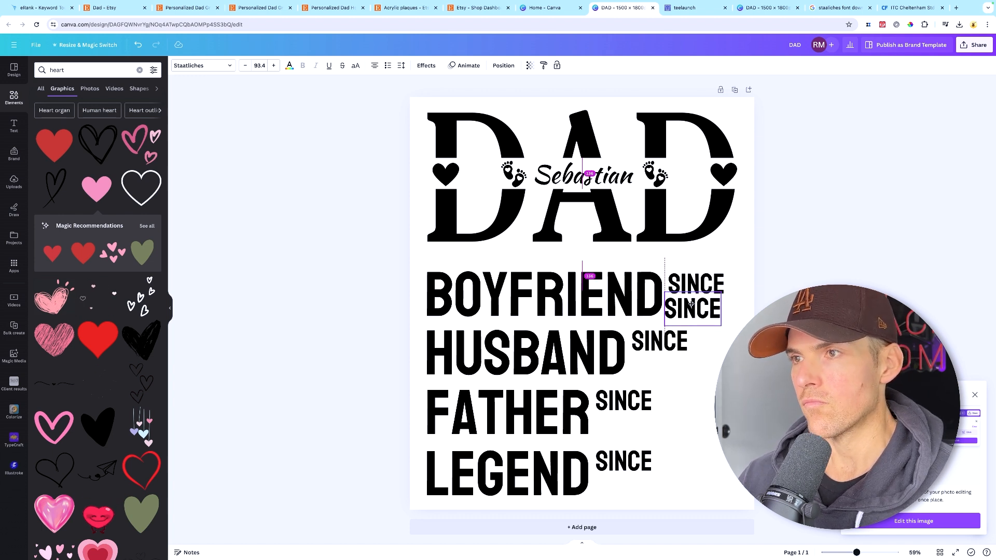
double_click(692, 304)
double_click(692, 305)
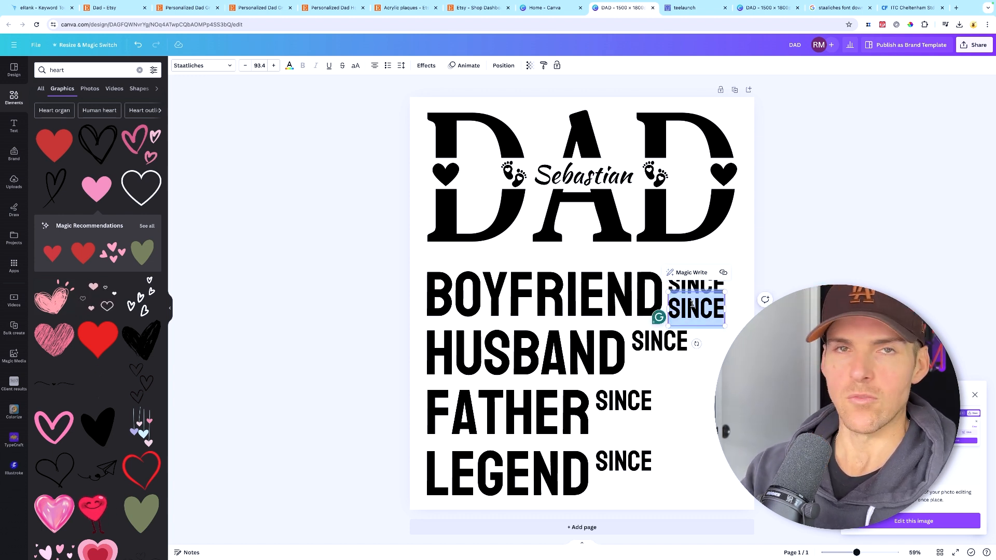
text(20)
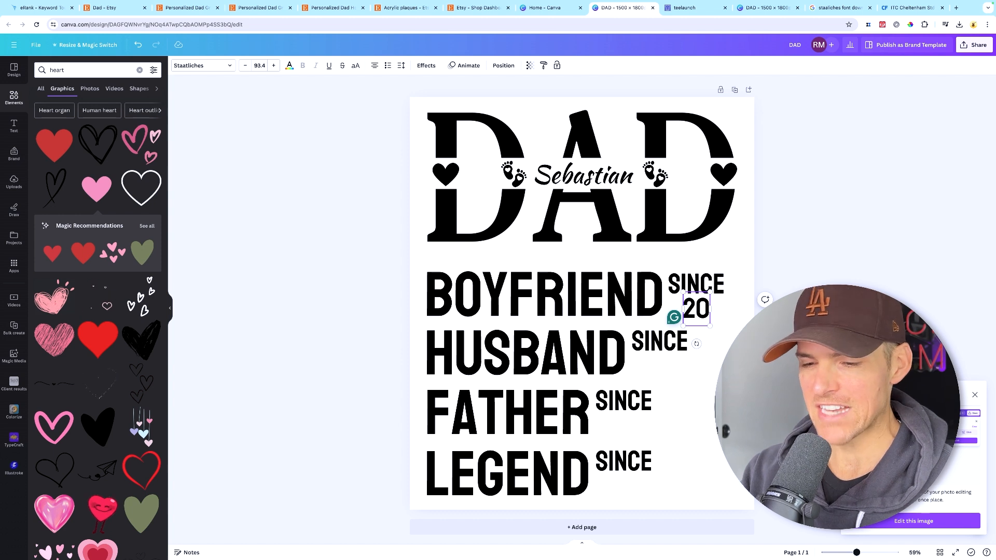
text(20)
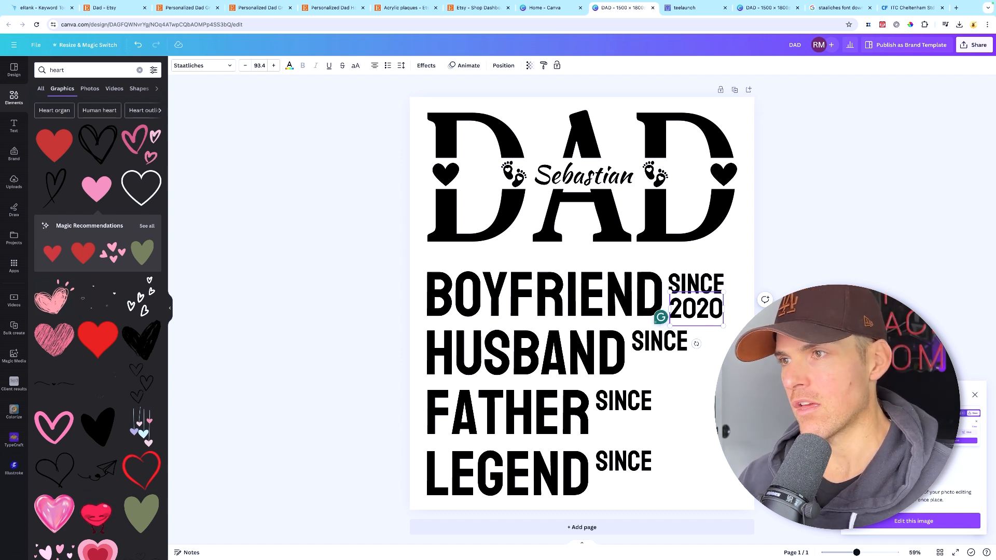
click(732, 315)
Copy the 2020 text under the SINCE beside HUSBAND and change the copy to 2022
drag(712, 310, 683, 367)
key(super+c)
key(super+v)
double_click(669, 367)
text(2)
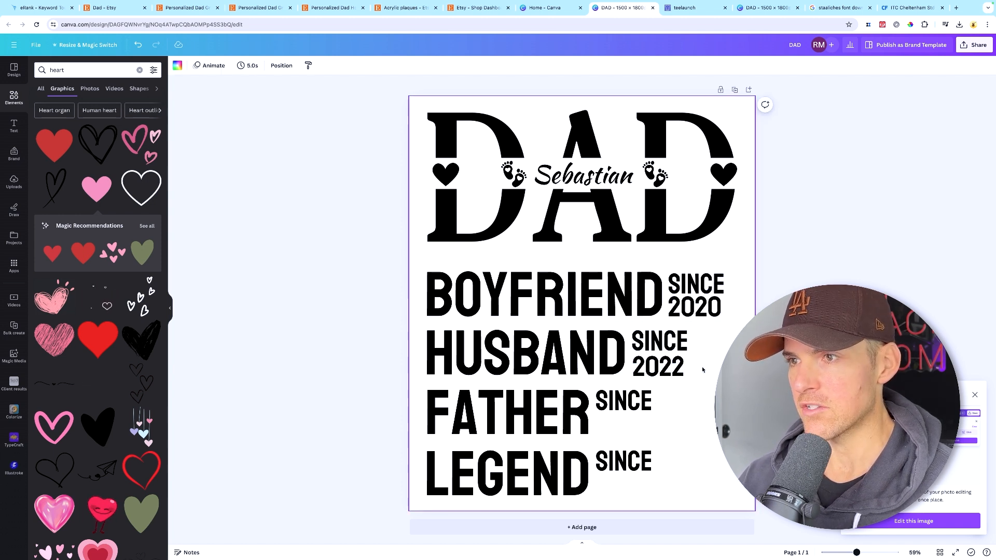
key(Escape)
key(Up)
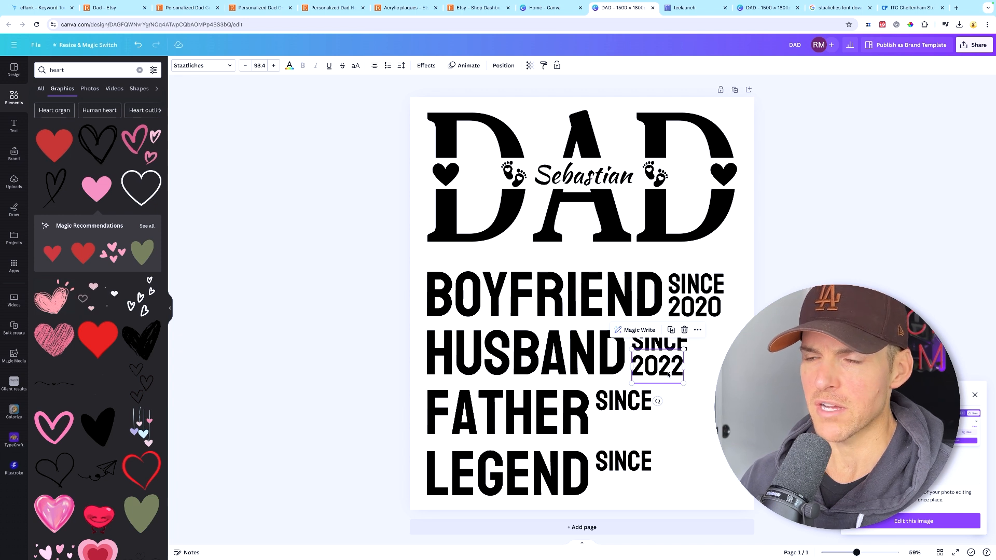
Copy the 2022 text under the SINCE beside FATHER and change the copy to 2024
drag(669, 374, 635, 426)
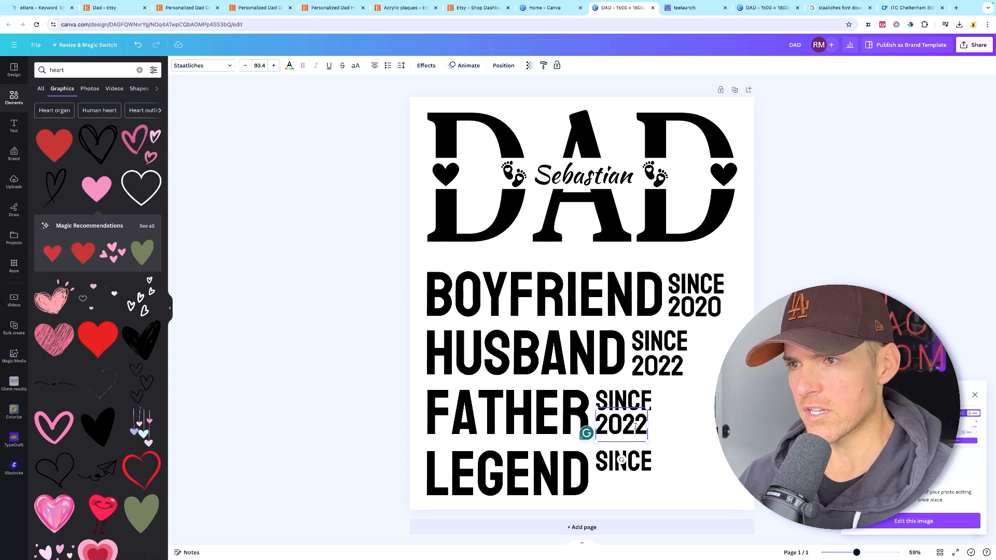
key(BackSpace)
text(4)
key(Escape)
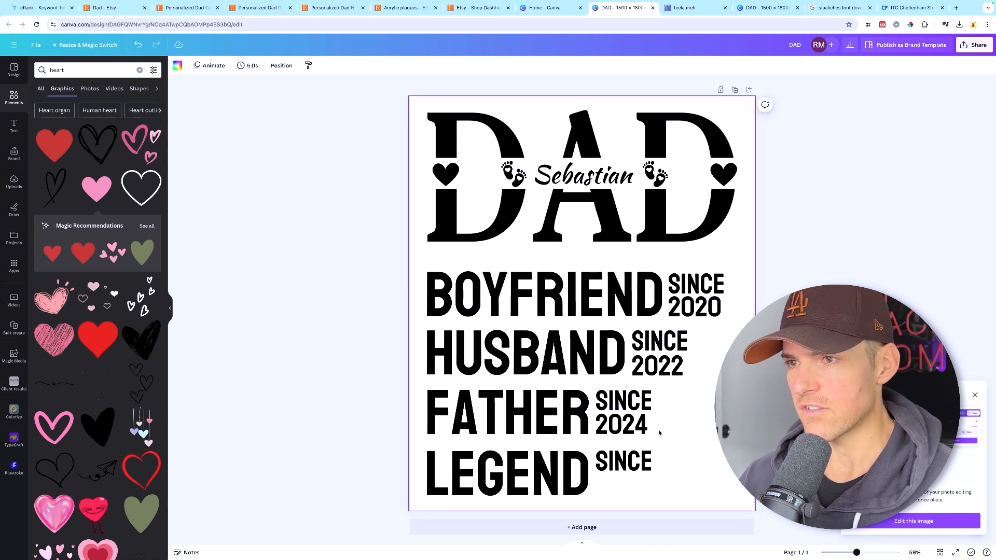
Copy the 2024 text under the SINCE beside LEGEND, change the copy to 1998 and align it with that SINCE
drag(630, 429, 604, 484)
double_click(604, 484)
text(1)
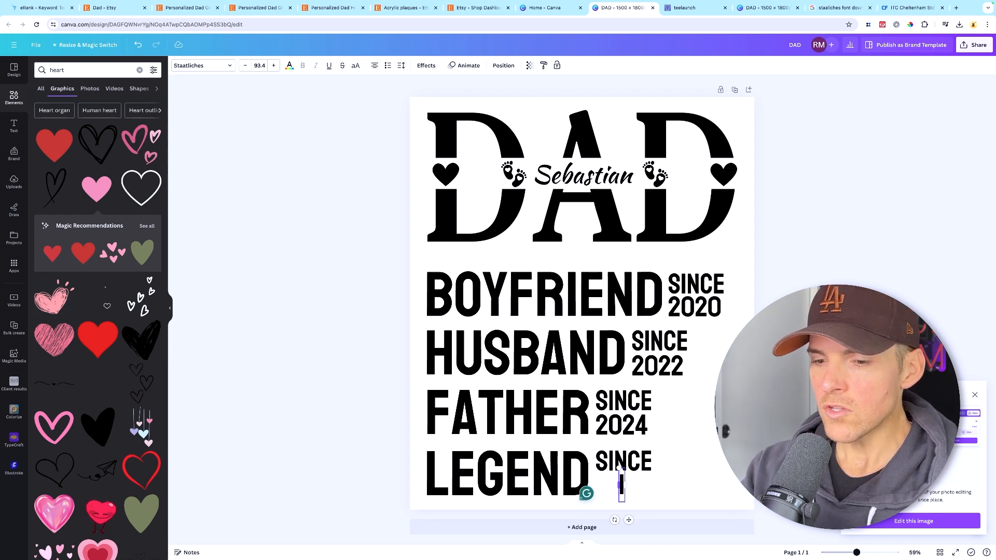
text(998)
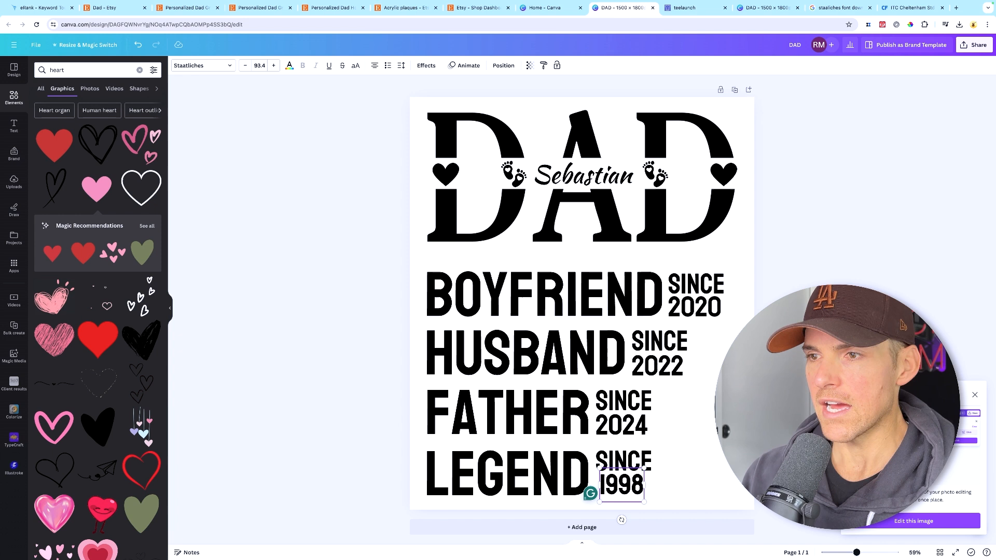
click(707, 456)
drag(627, 486, 622, 487)
key(Up)
key(Up)
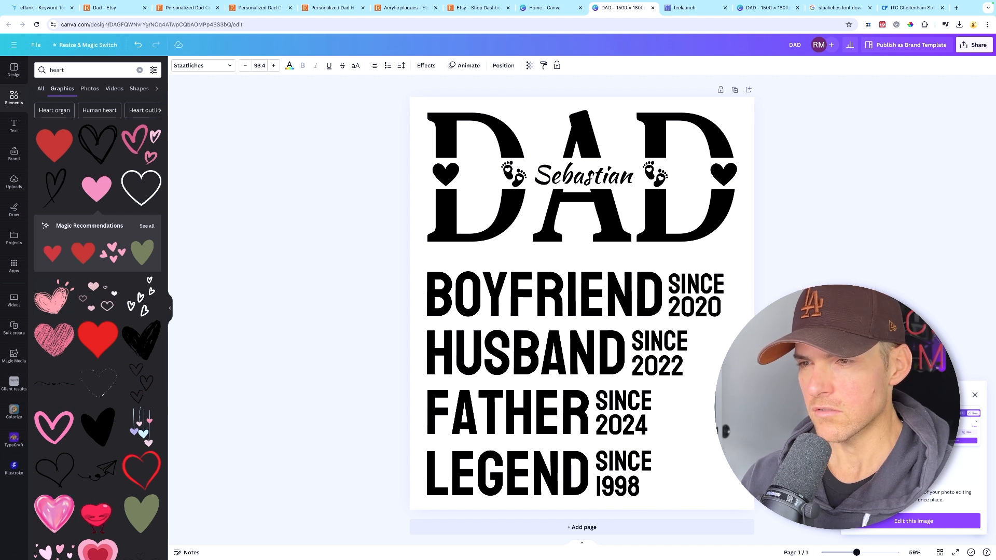
Duplicate the finished artwork page and check the font of the child's name on the copy
click(778, 483)
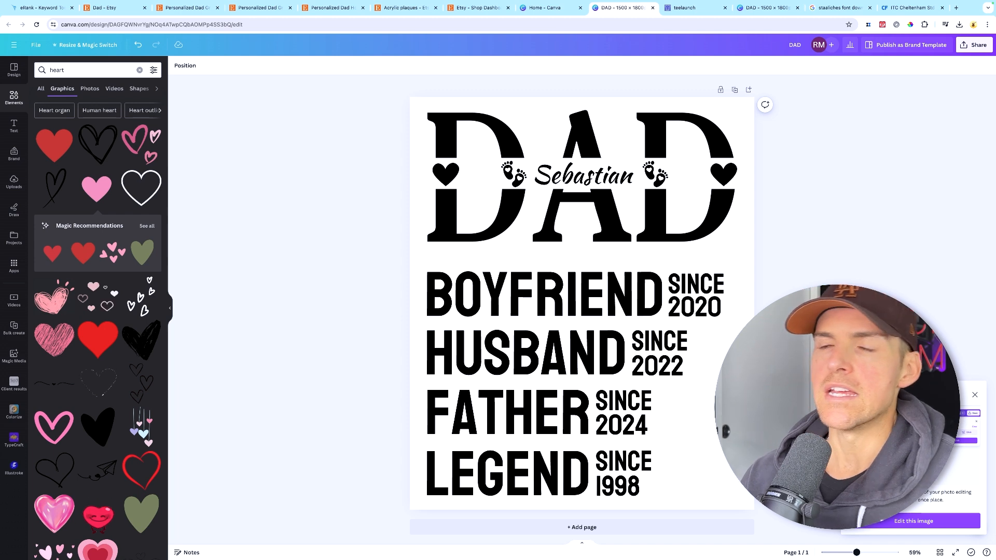
click(734, 89)
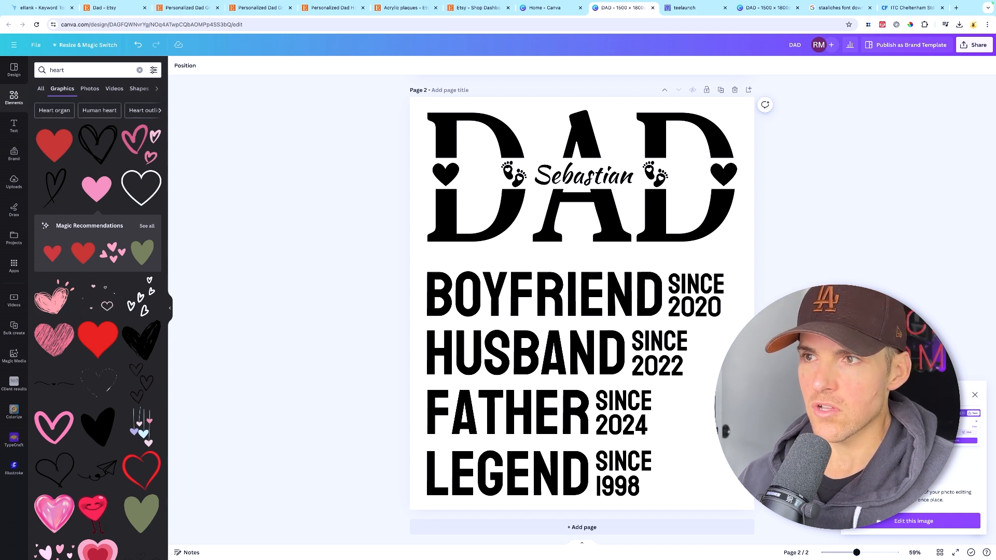
click(603, 180)
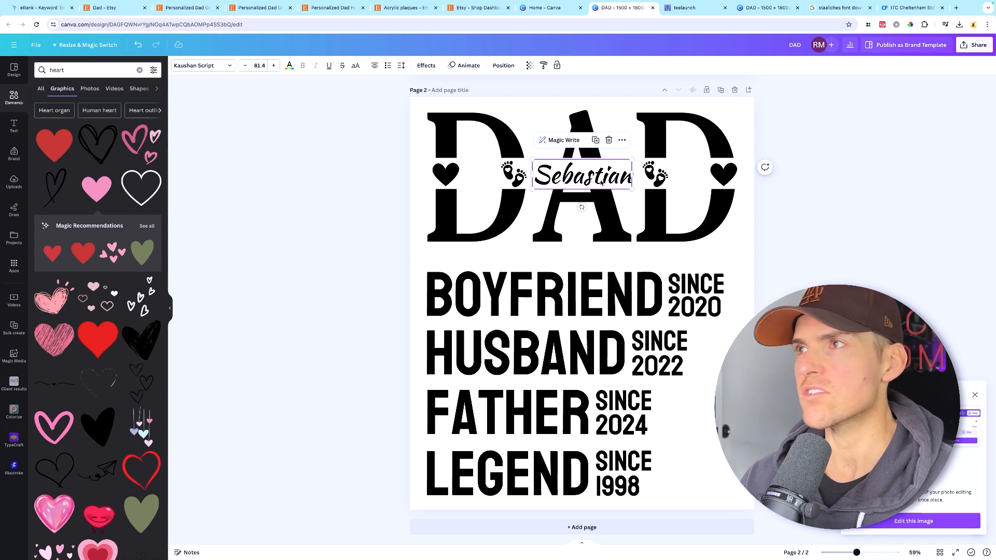
Search the web for "kaushan script download" and download the Kaushan Script font from Font Meme
click(897, 9)
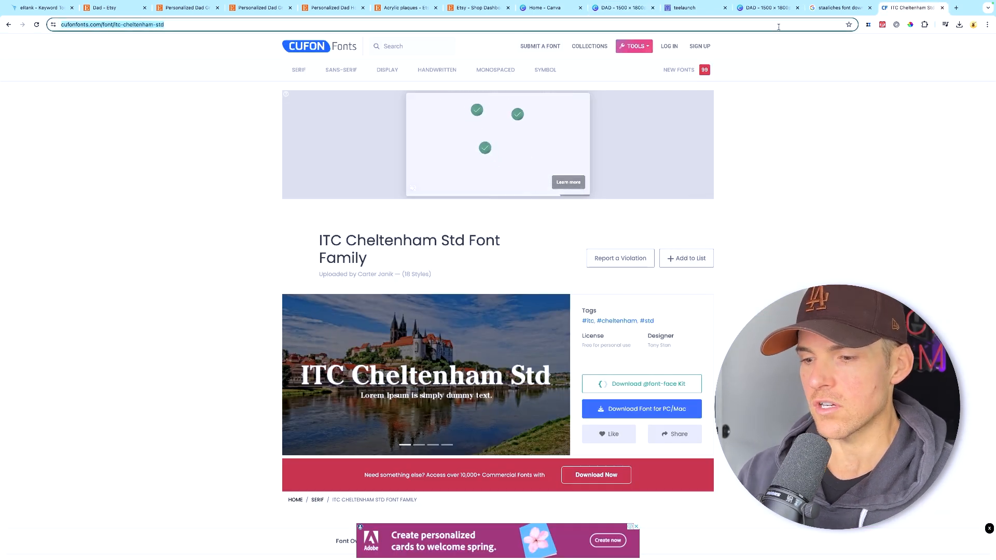
click(777, 26)
text(kausha)
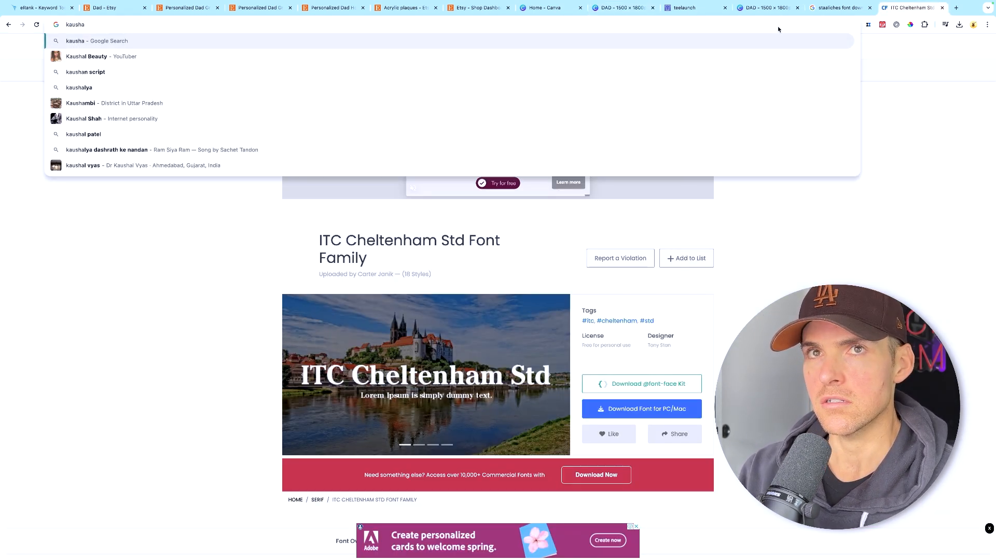
text(n script download)
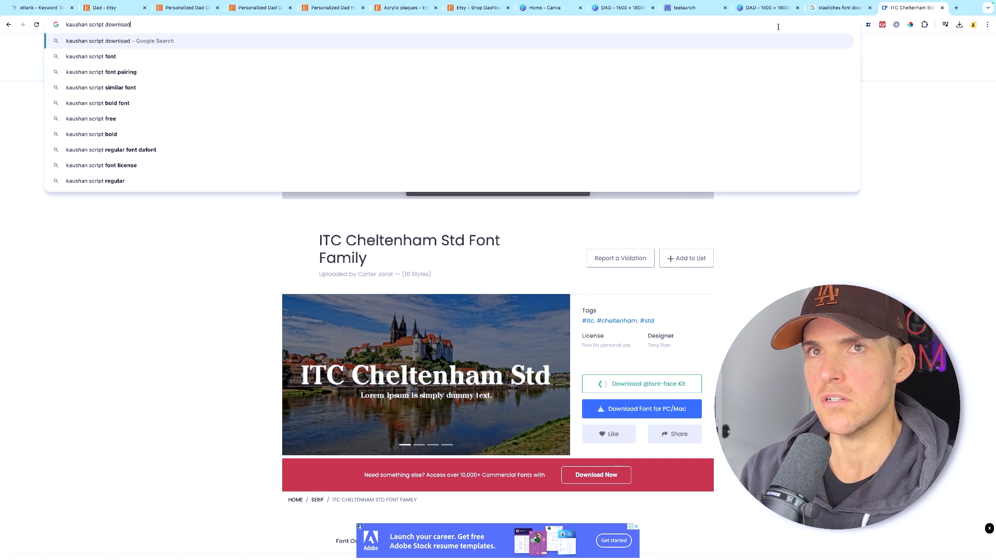
key(Return)
click(160, 181)
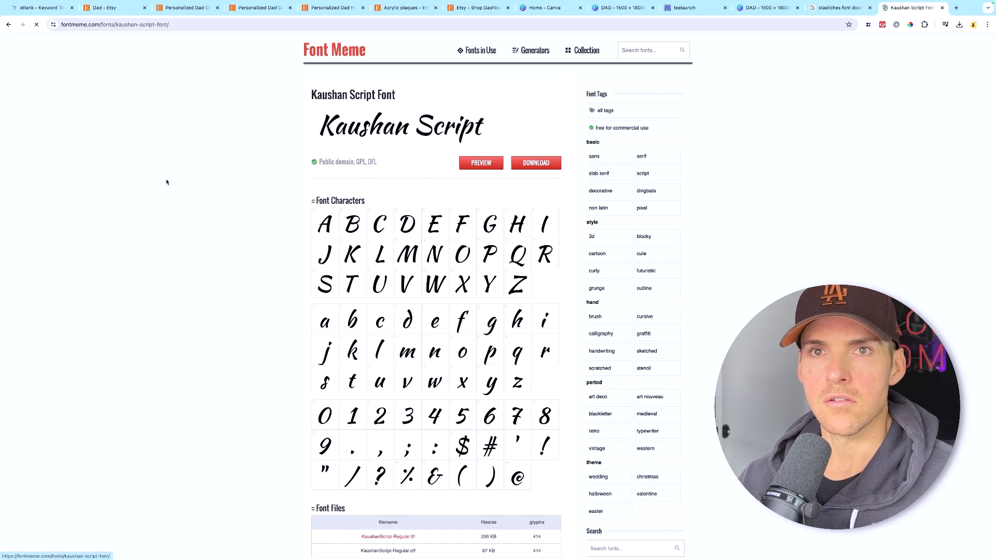
click(546, 168)
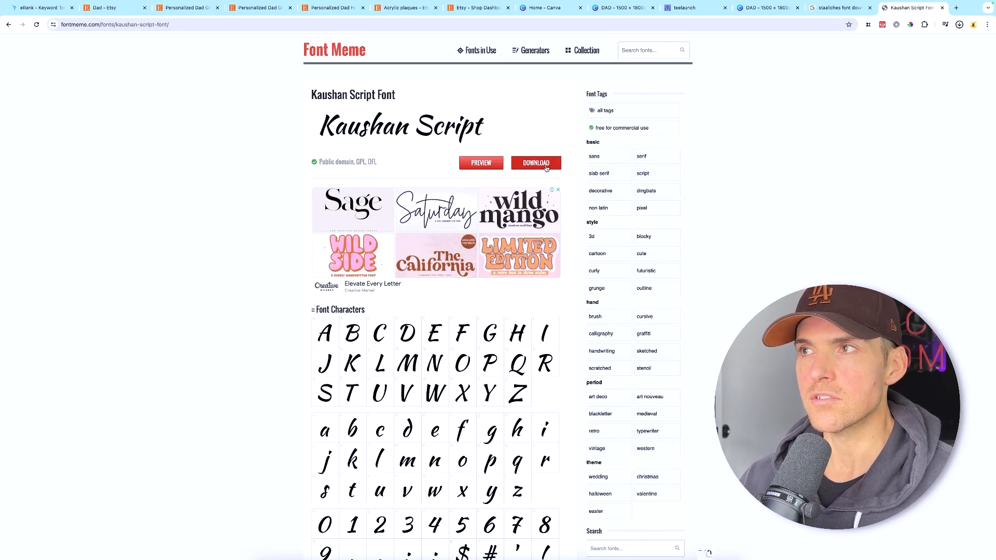
Examine the FFonts and font.download pages for the Staatliches font from the earlier web search results
click(834, 13)
key(super+l)
text(itc)
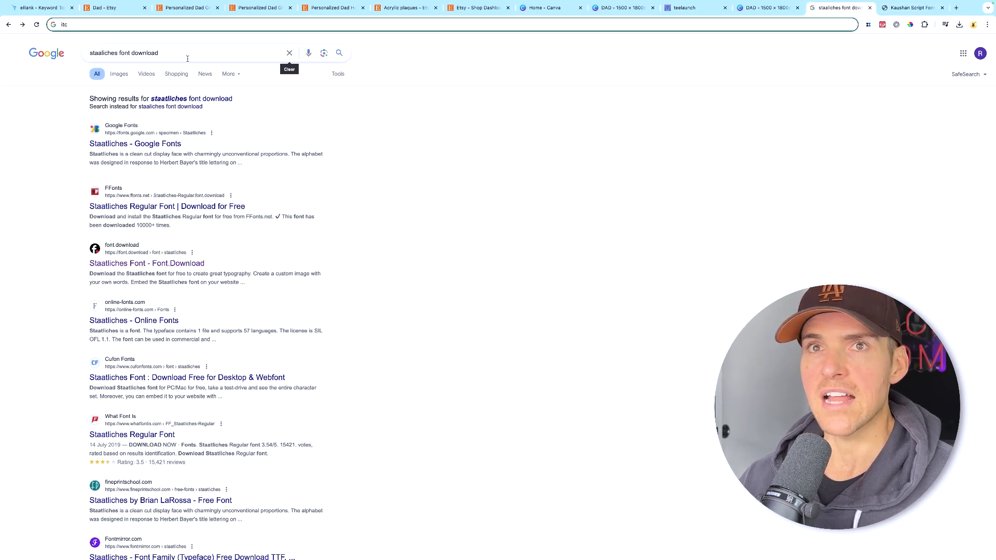
click(136, 205)
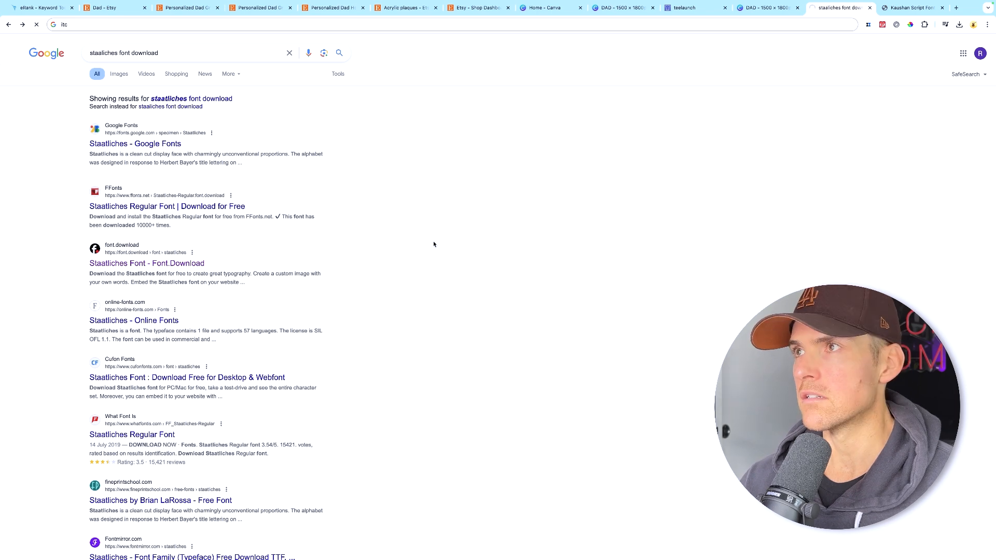
scroll(802, 165, down, 8)
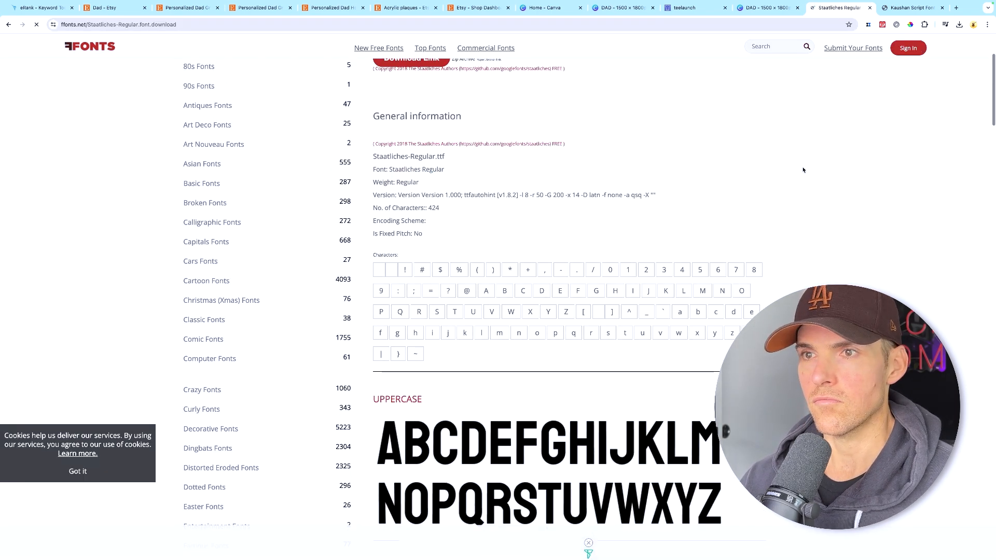
scroll(802, 165, up, 8)
click(9, 25)
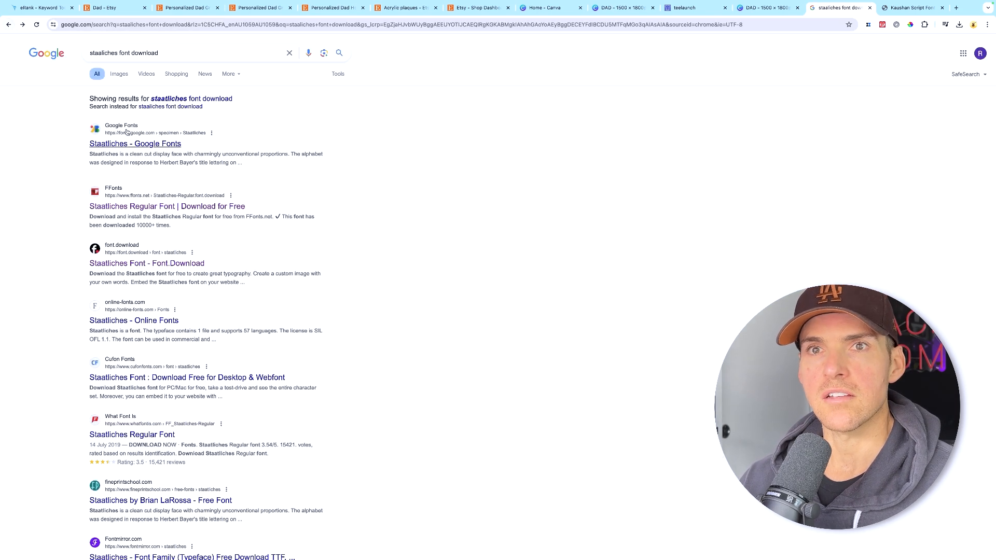
click(148, 263)
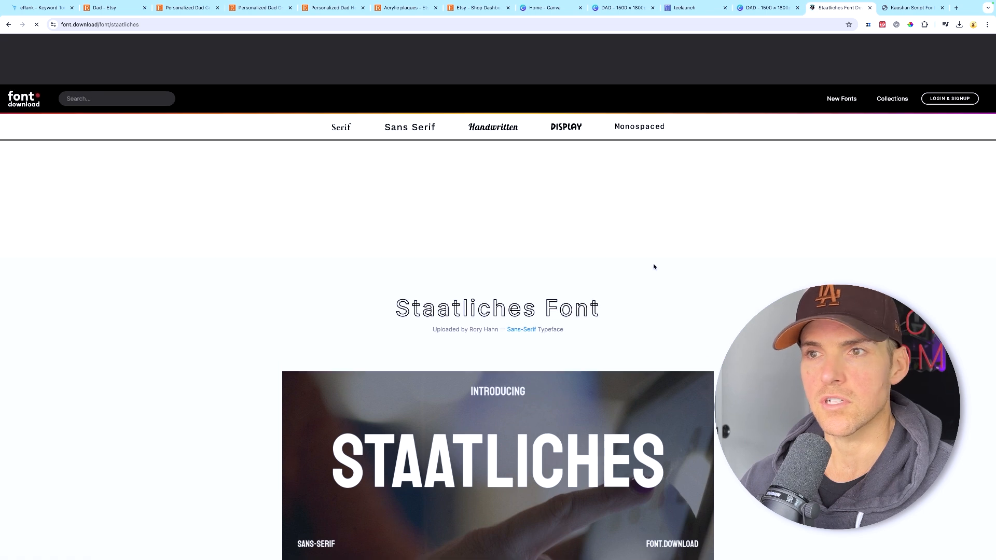
scroll(674, 267, down, 3)
scroll(711, 268, down, 2)
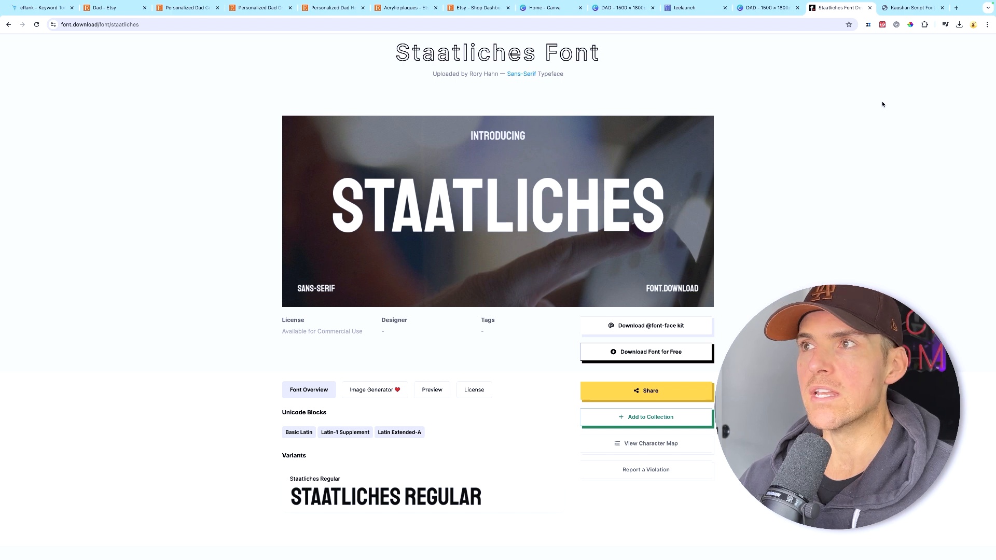
Back in Canva, delete the child's name and the four year texts from page 2 and open the sharing options
click(593, 11)
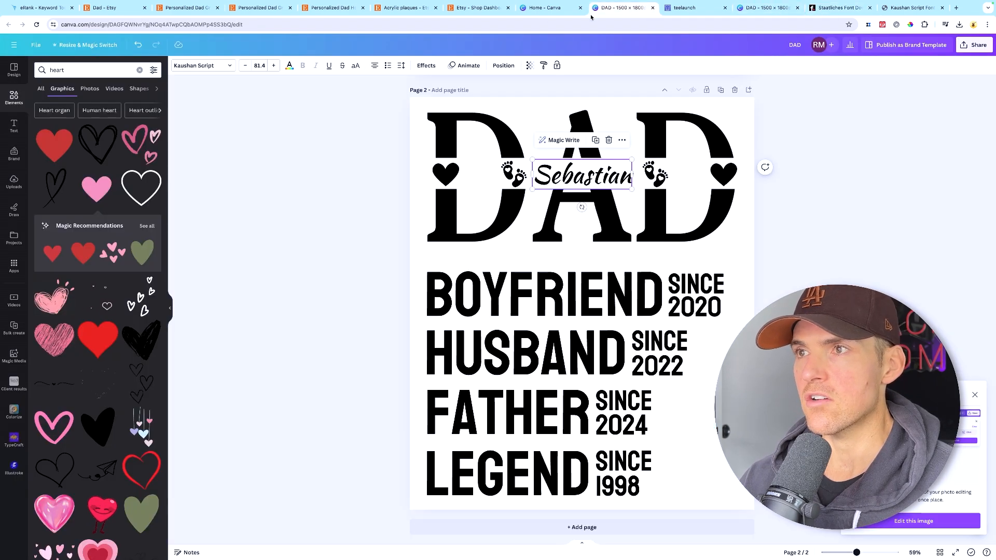
key(Delete)
click(711, 318)
key(Delete)
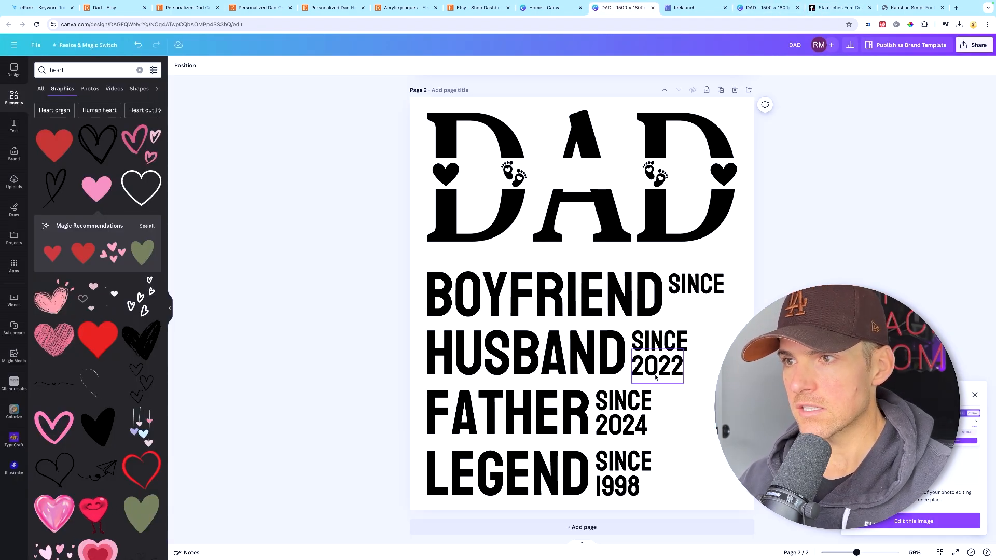
click(657, 363)
key(Delete)
click(621, 422)
key(Delete)
click(612, 480)
key(Delete)
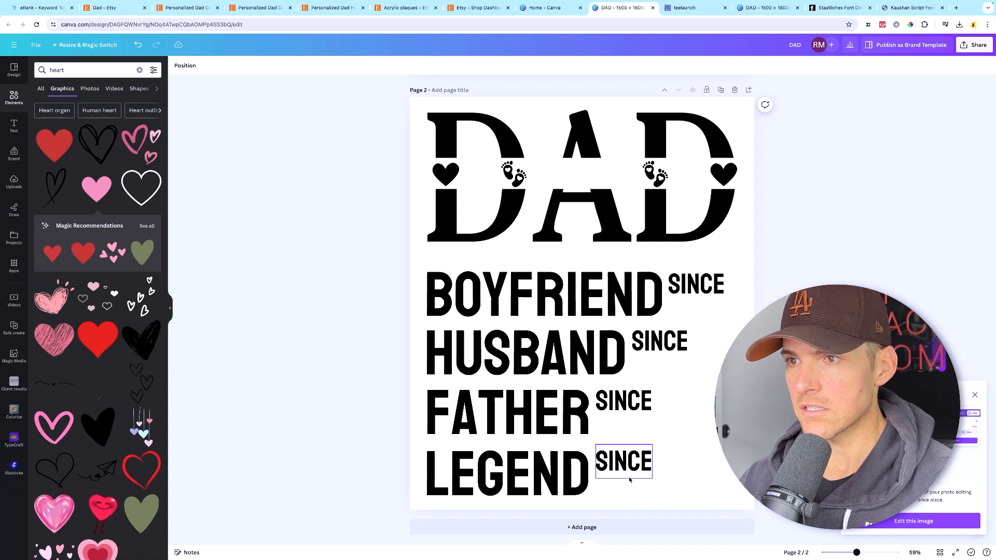
click(973, 45)
click(876, 240)
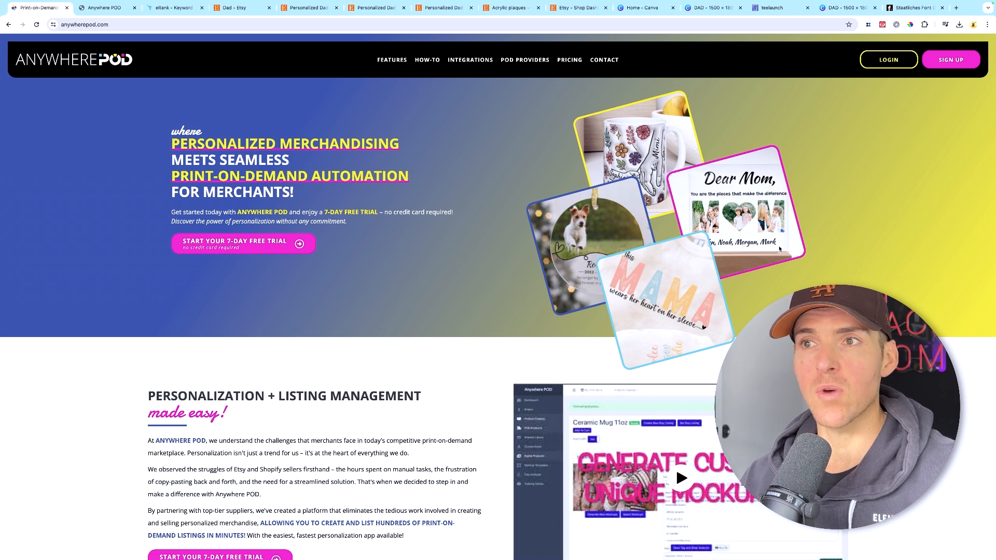
Switch to the Anywhere POD dashboard, create a new store named Example and connect Etsy
key(ctrl+Tab)
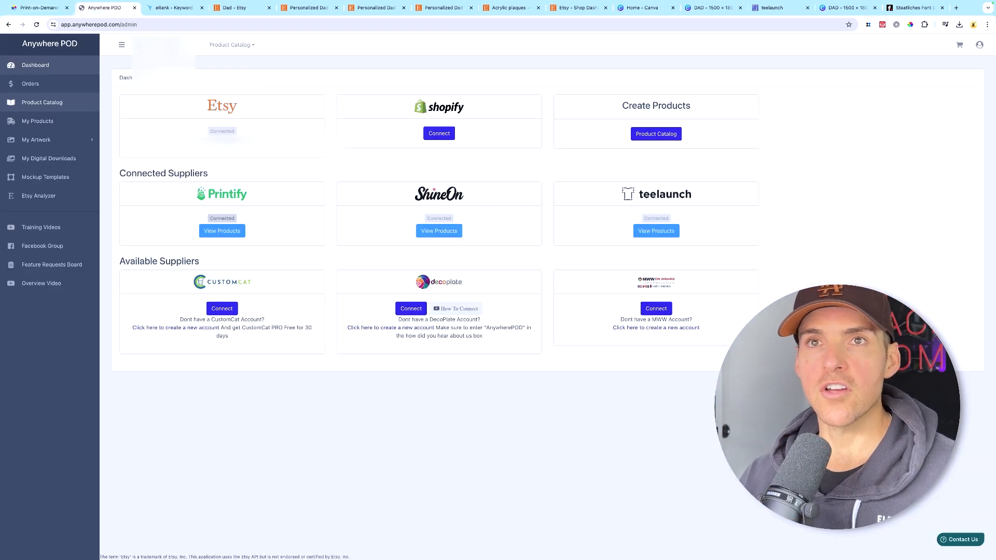
click(164, 45)
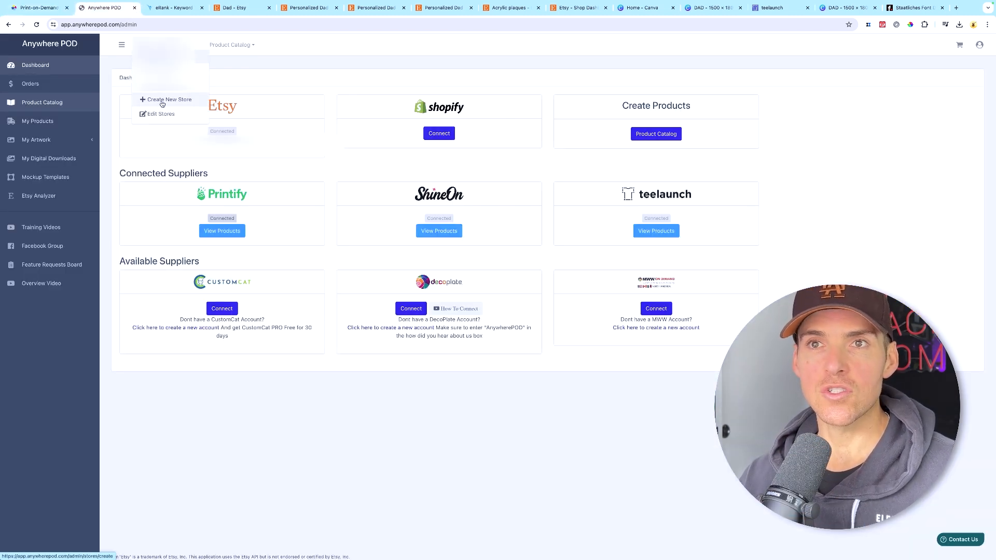
click(163, 100)
click(191, 126)
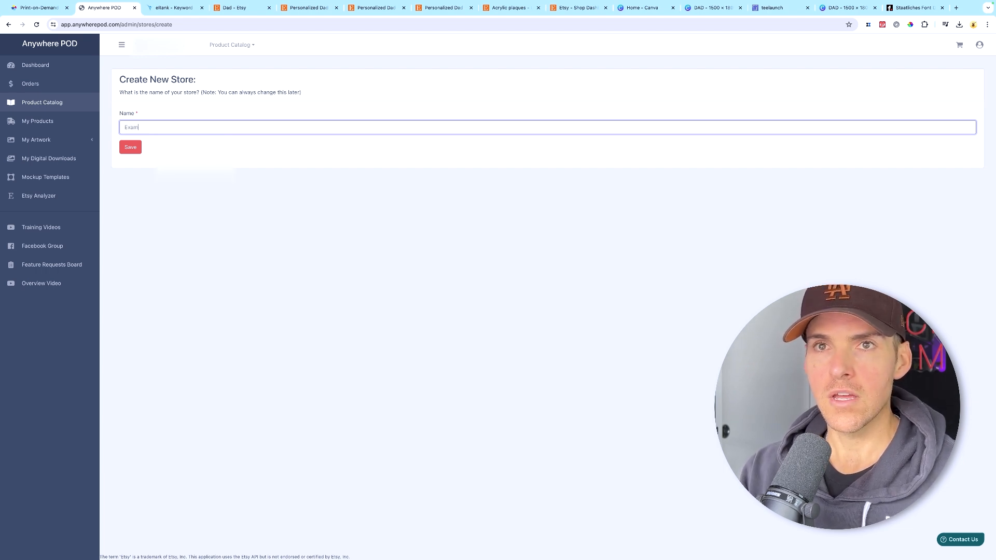
text(Example)
click(139, 148)
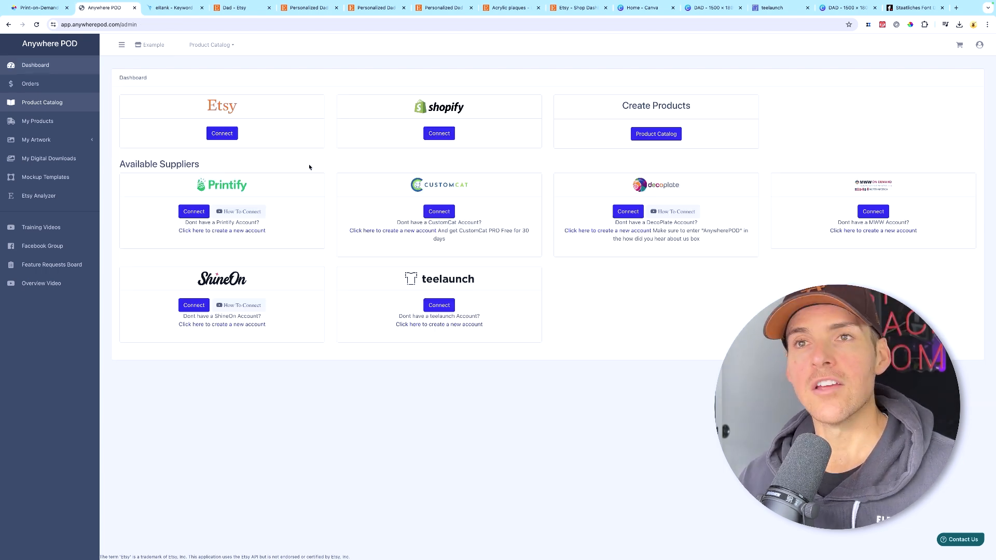
click(225, 136)
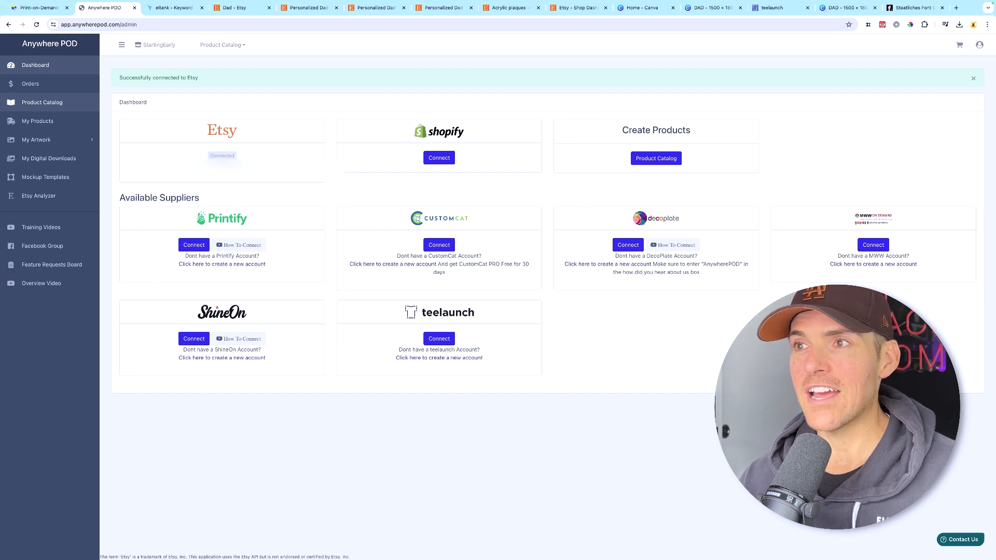
Start connecting the teelaunch supplier and open the teelaunch account settings link from its instructions in a new tab
click(436, 338)
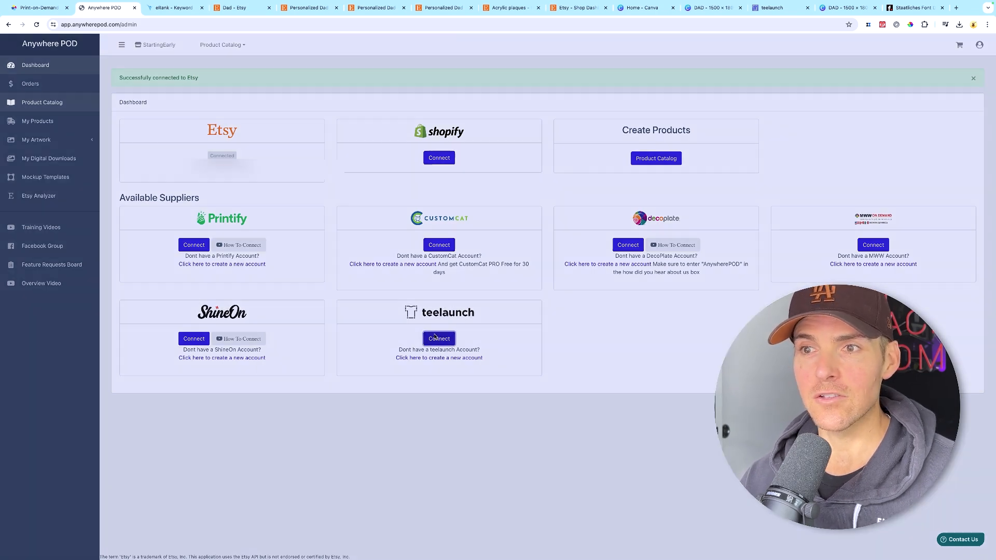
click(346, 93)
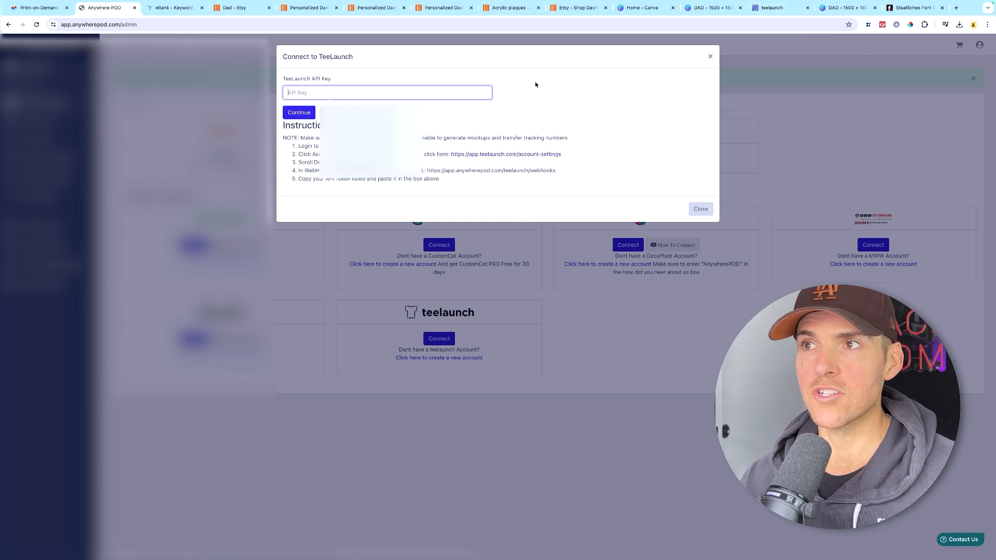
click(493, 108)
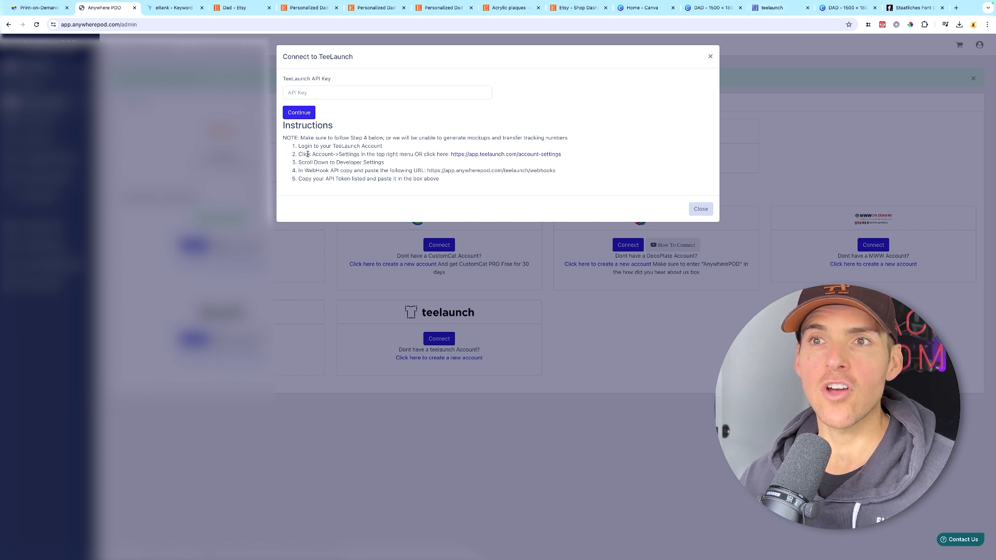
right_click(461, 159)
click(492, 166)
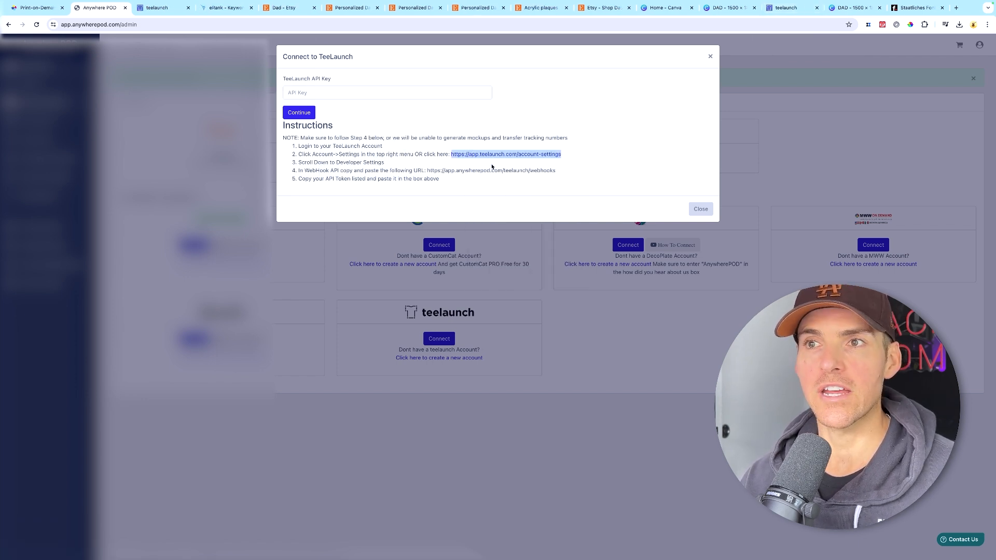
Copy the API token from the Developer Settings of the teelaunch account
click(532, 169)
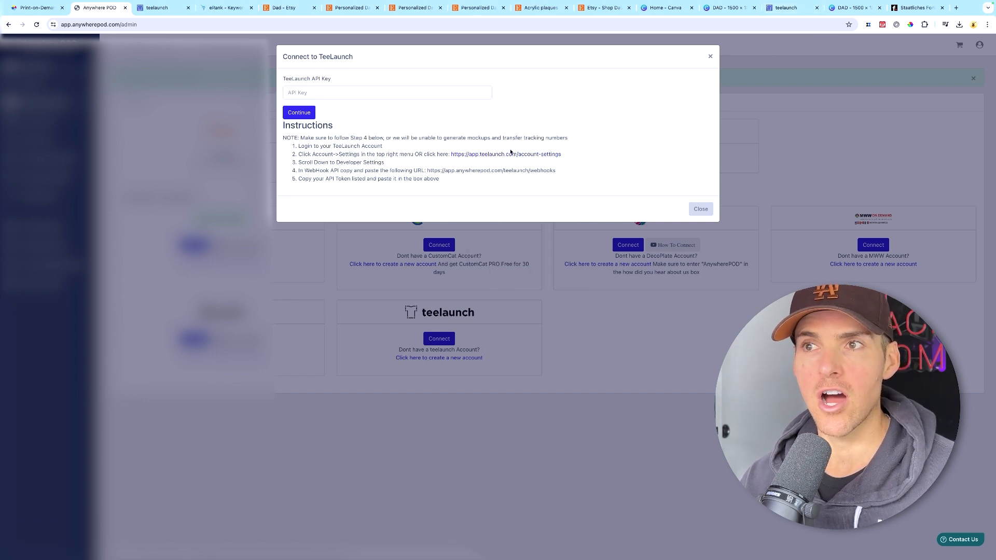
click(158, 8)
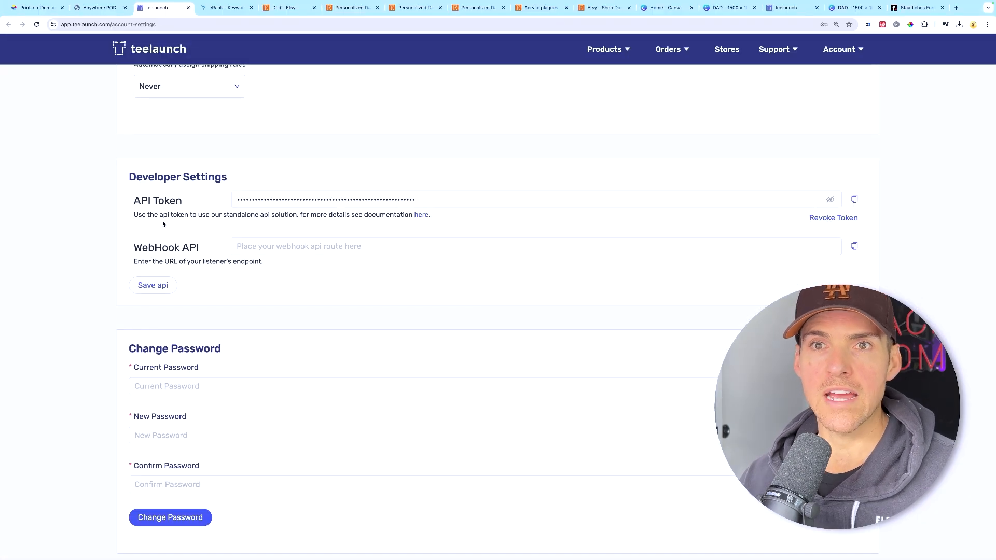
click(854, 200)
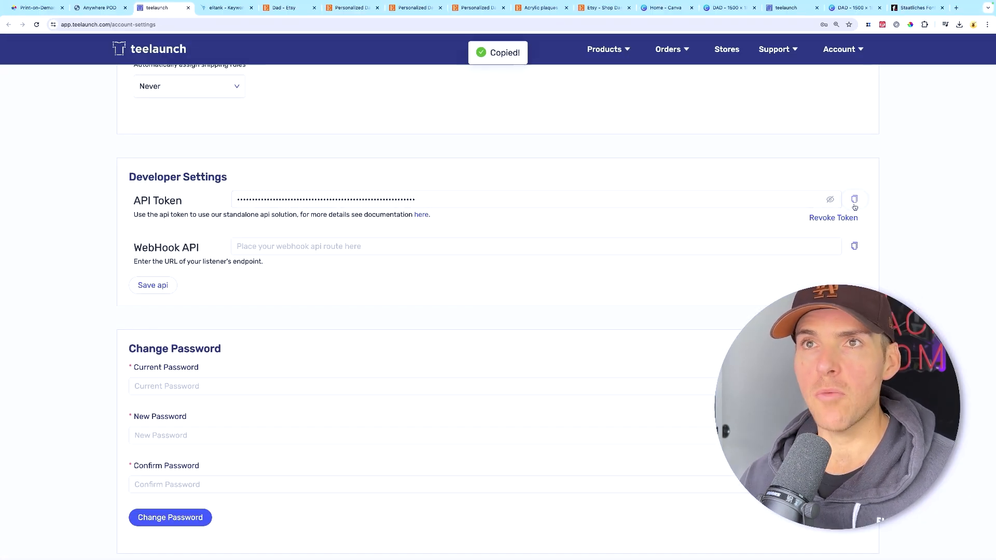
Switch back to the Anywhere POD dashboard, paste the copied teelaunch API key and finish connecting the supplier
click(87, 7)
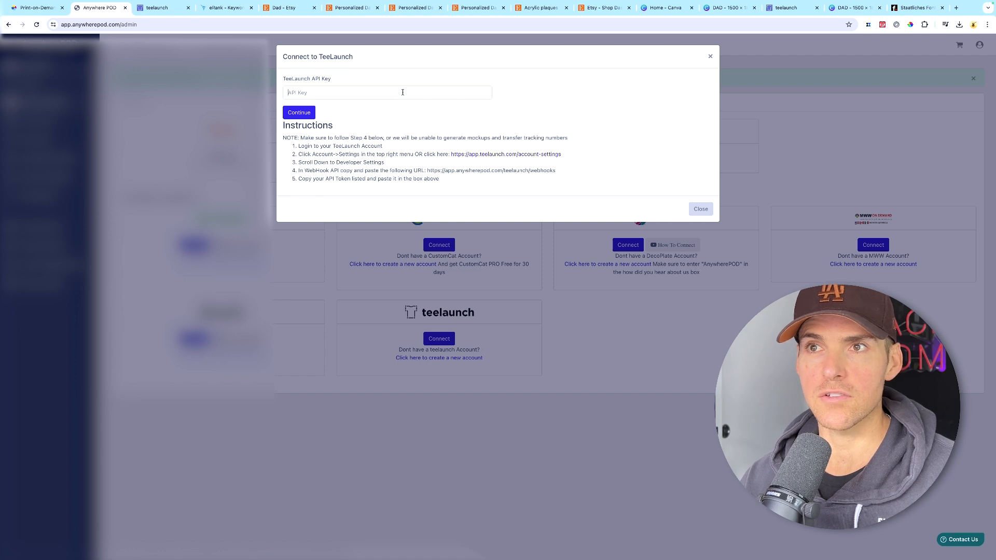
key(ctrl+v)
click(300, 113)
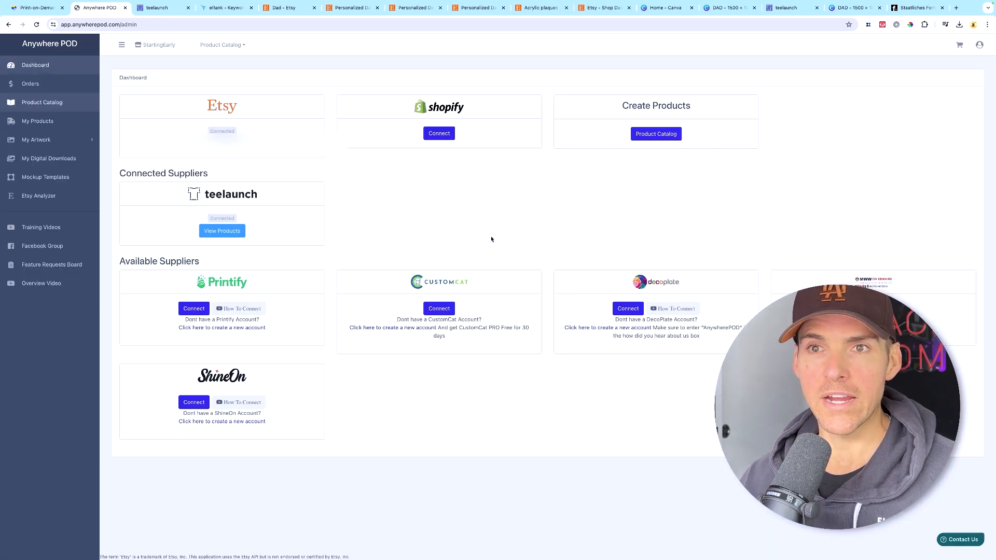
Create a custom font named Staalitches from the file Staatliches-Regular.ttf and save it
click(54, 142)
click(30, 196)
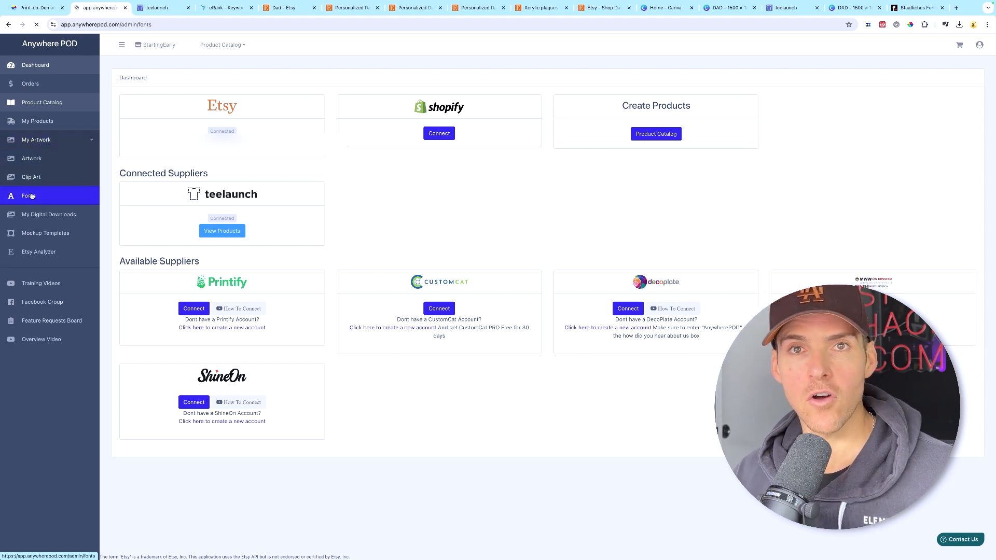
click(128, 76)
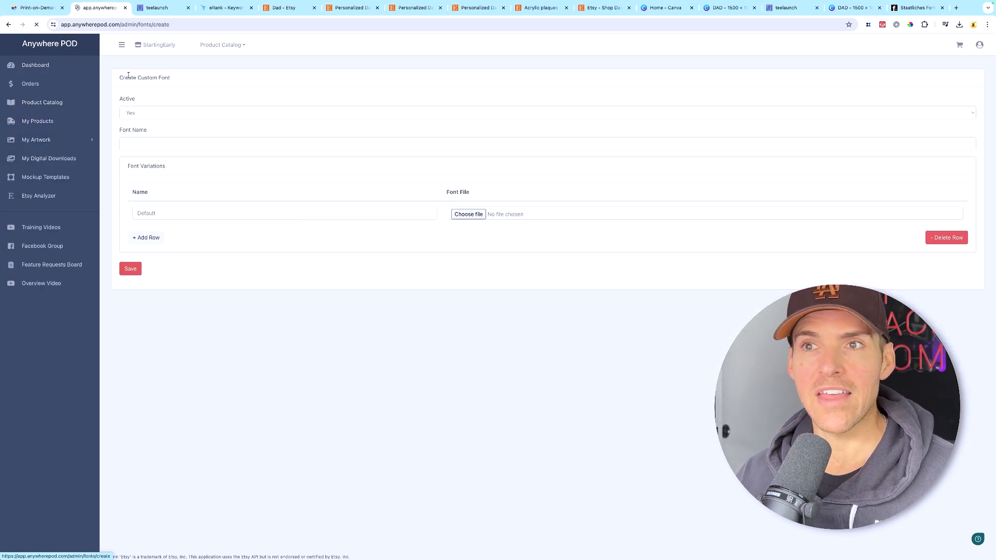
click(162, 144)
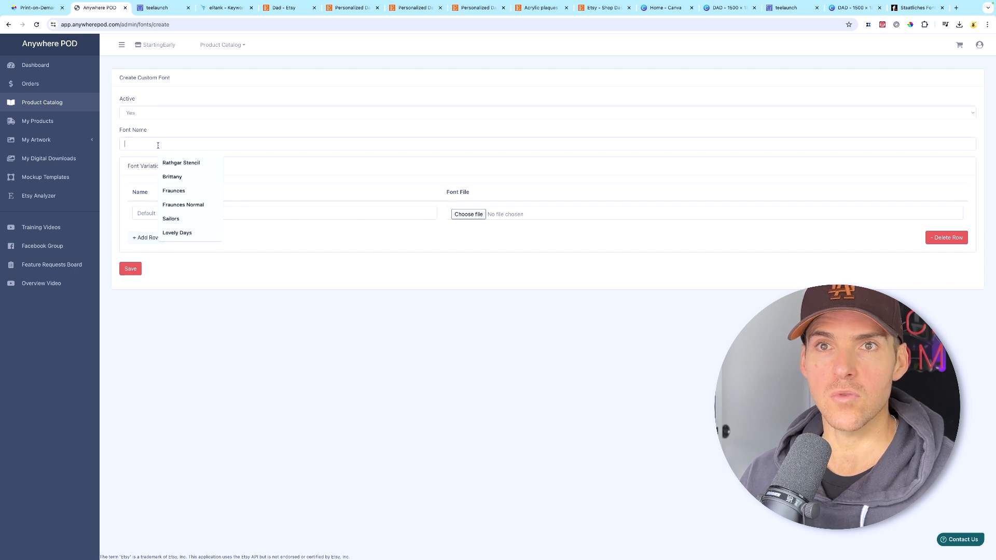
text(Staatliches)
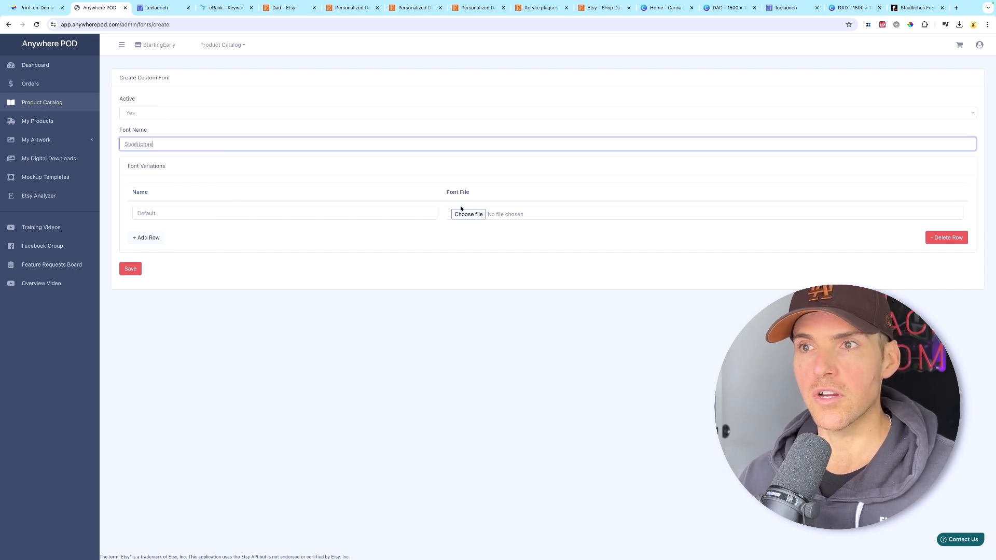
drag(995, 238, 473, 214)
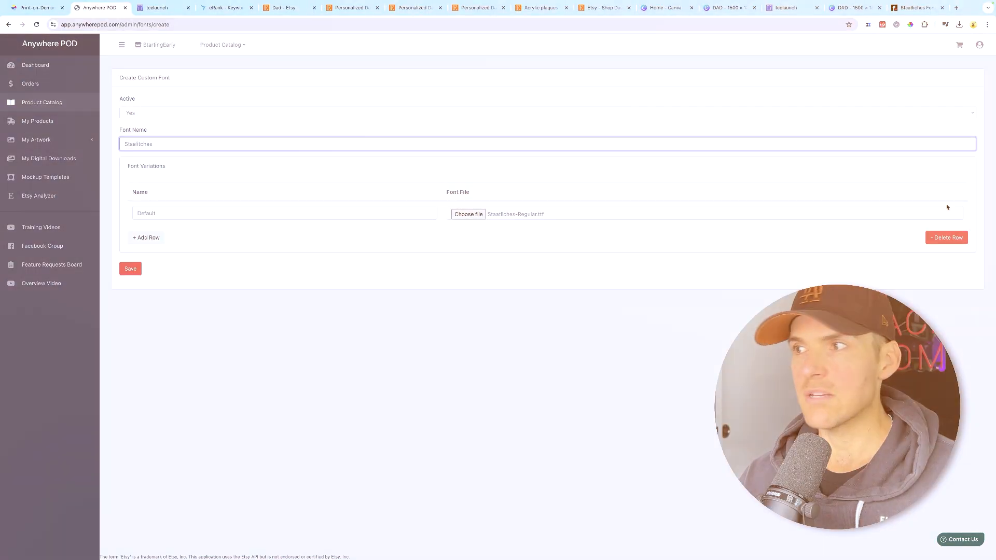
click(131, 269)
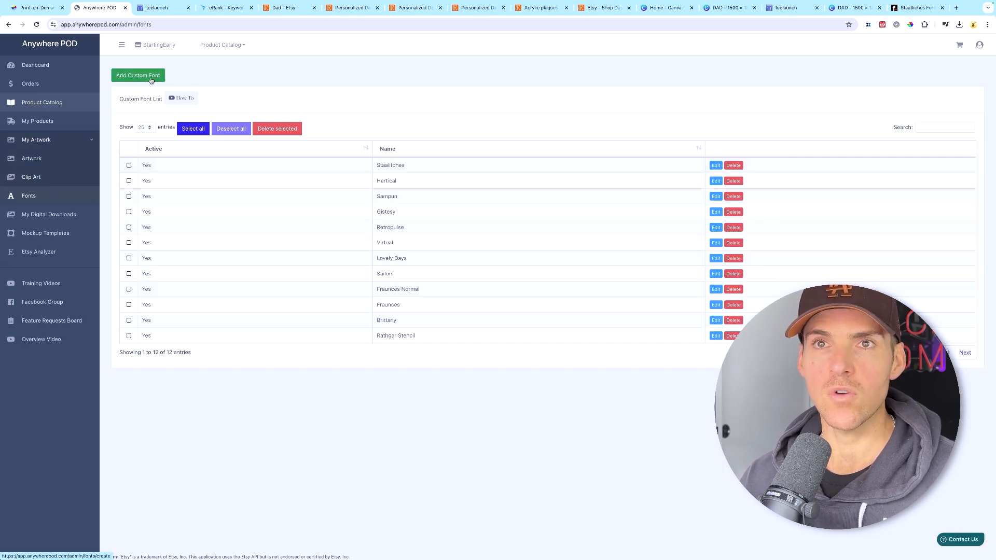
Add a second custom font named Kaushan from the file KaushanScript-Regular.ttf and save it
click(151, 80)
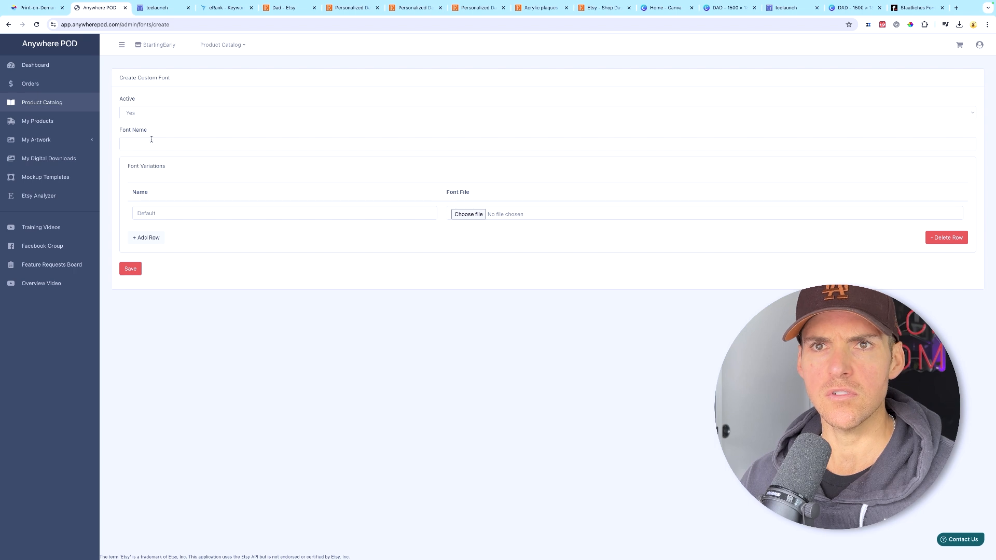
click(151, 139)
text(Kashaun)
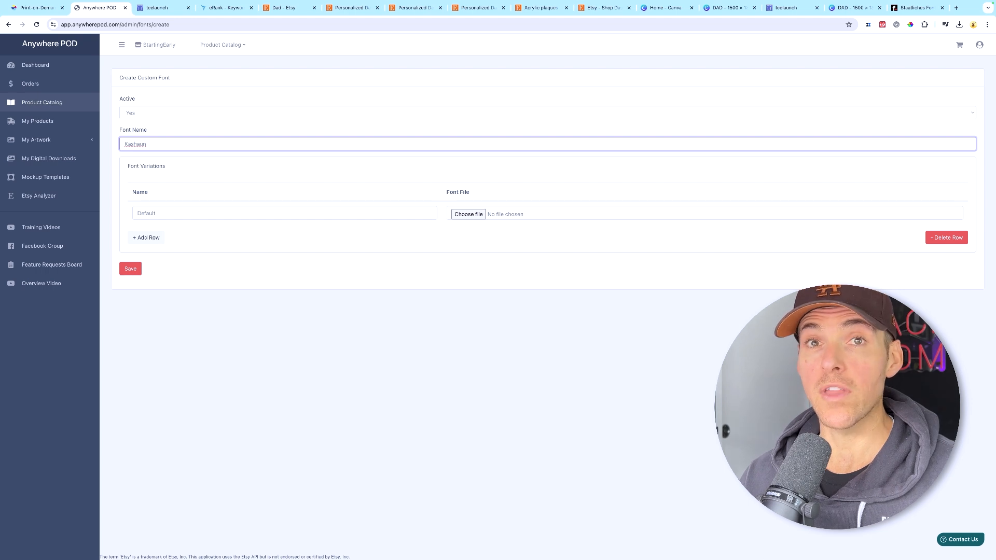
drag(549, 239, 468, 214)
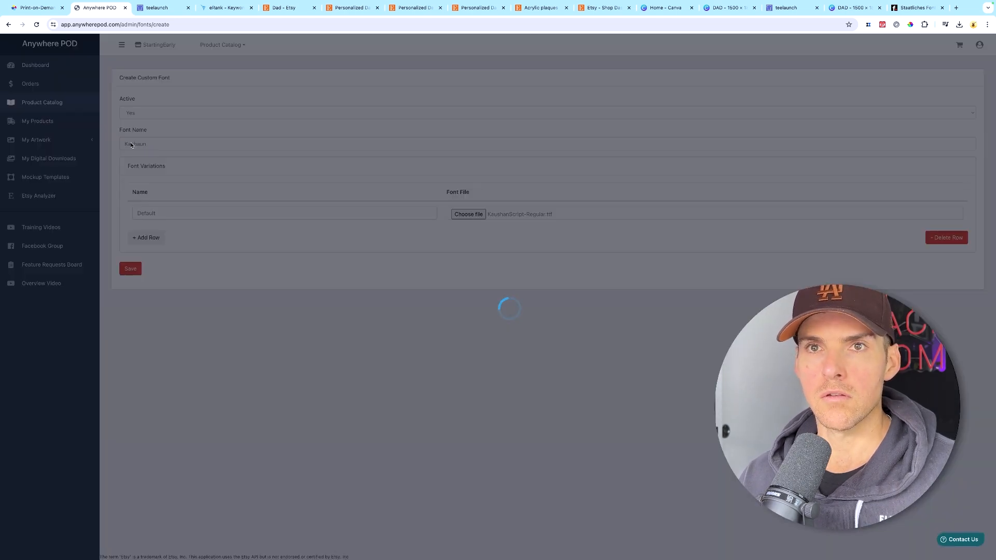
click(140, 147)
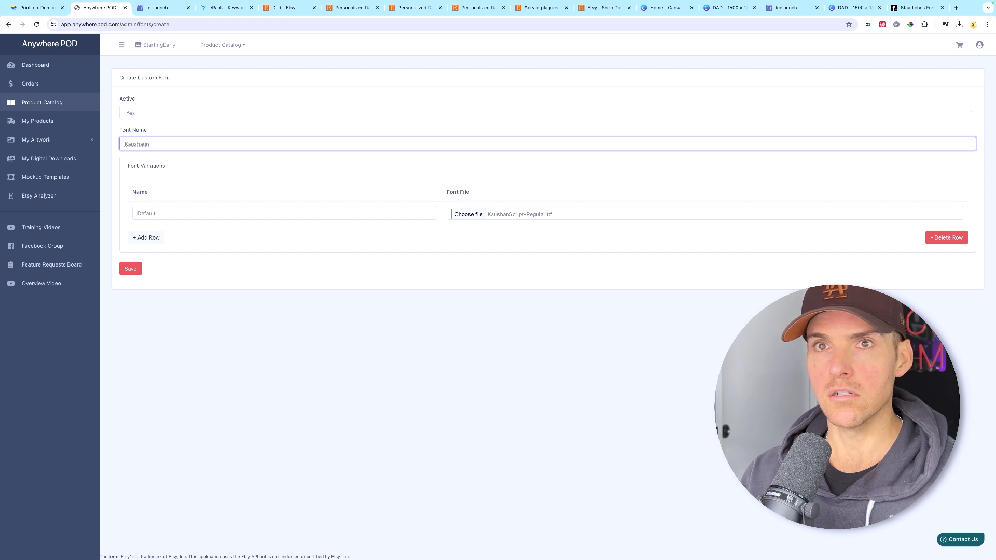
key(BackSpace)
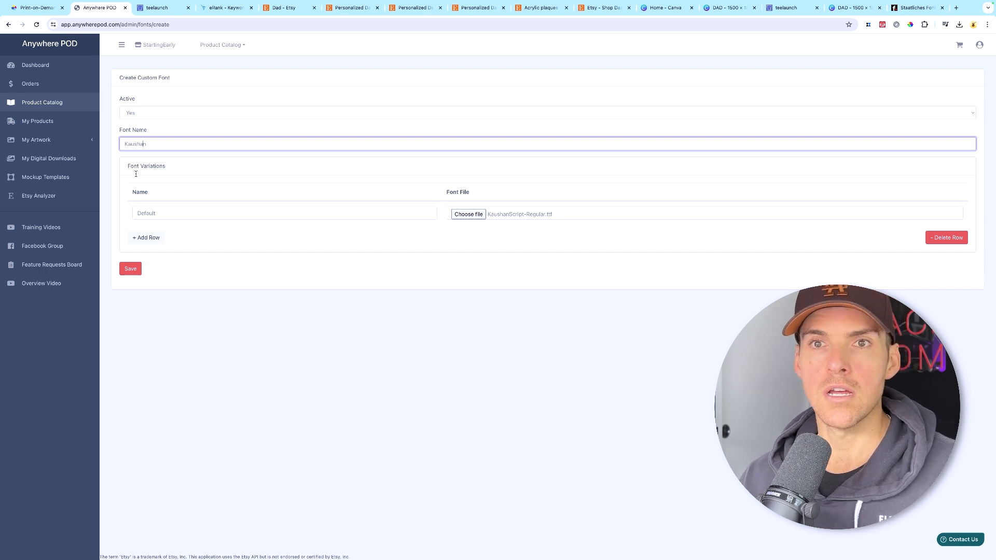
click(131, 271)
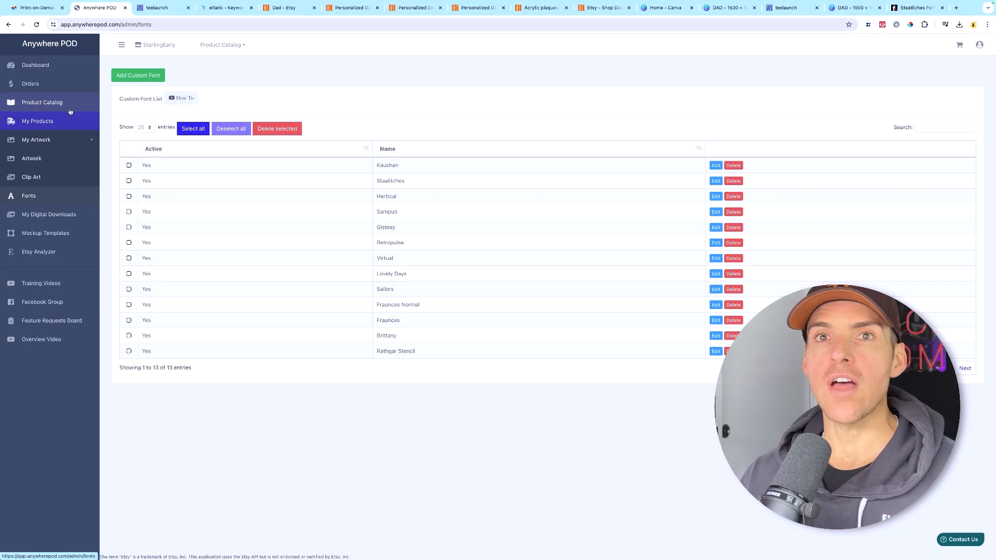
Start designing teelaunch's Rectangle Acrylic LED Sign from the Acrylic category, with the DAD (2).png artwork on a locked layer
click(59, 104)
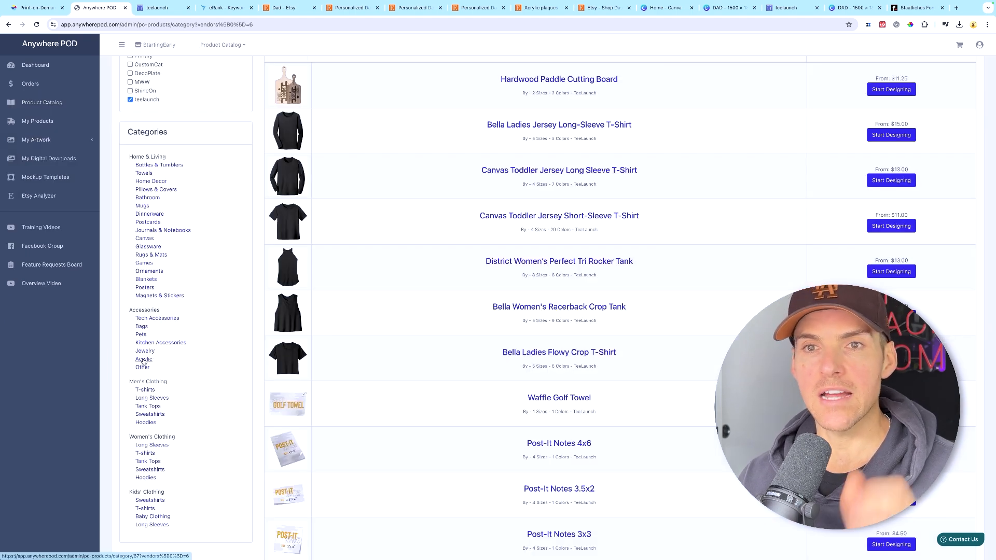
click(144, 359)
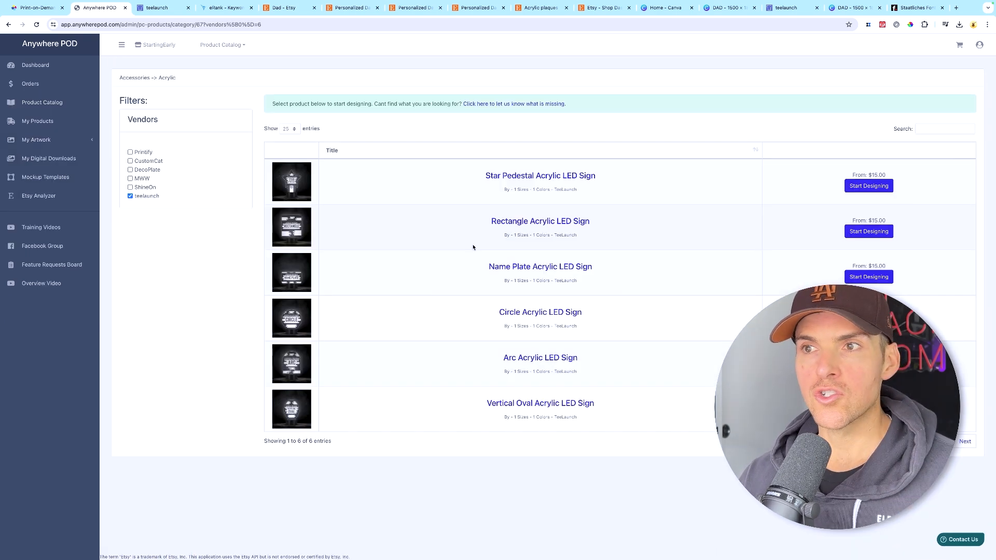
click(875, 234)
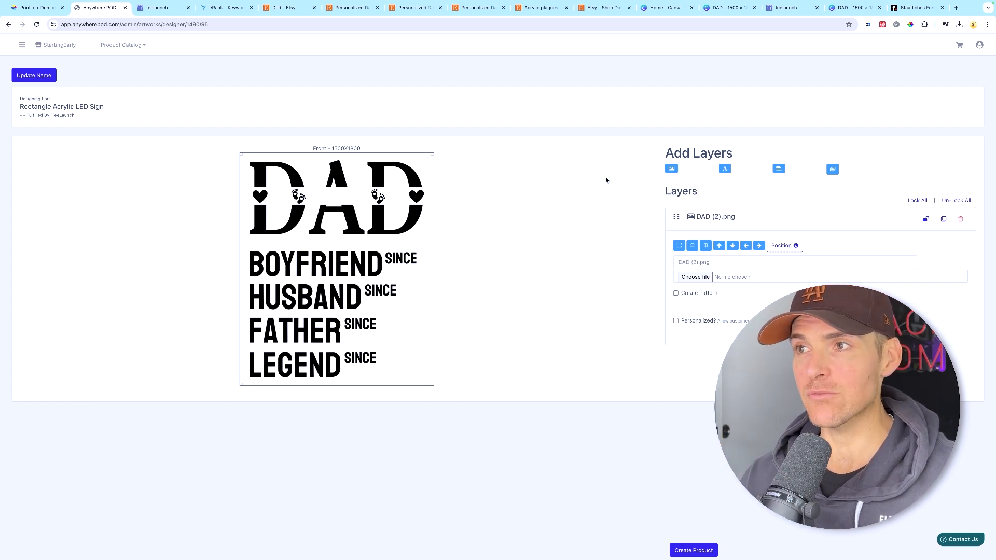
click(927, 221)
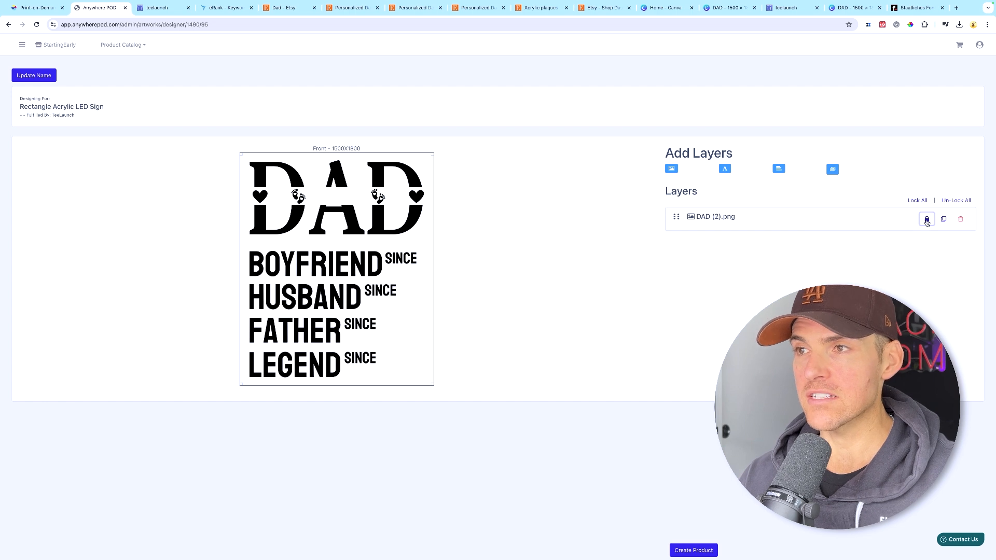
Add a text layer reading "Custom Name" to the sign design
click(724, 169)
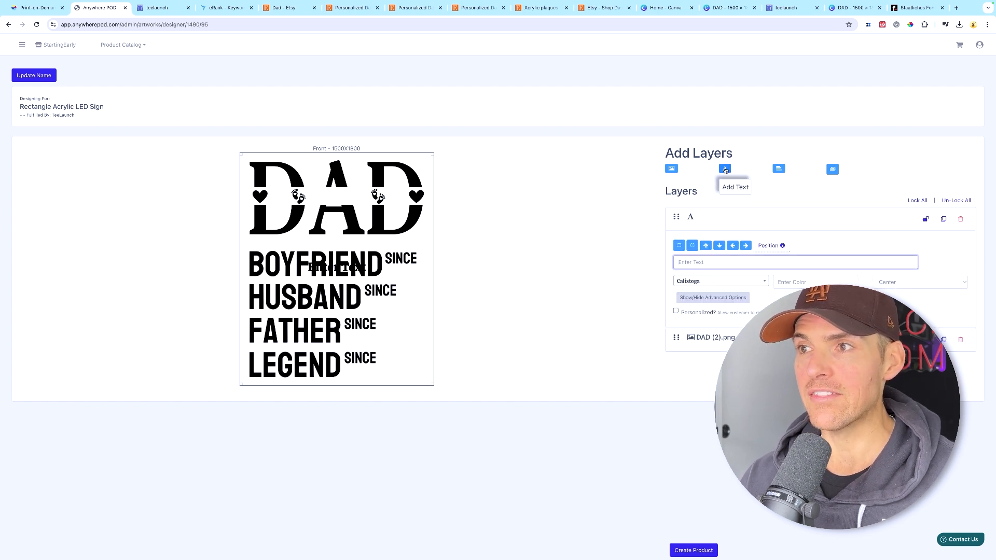
text(Seb)
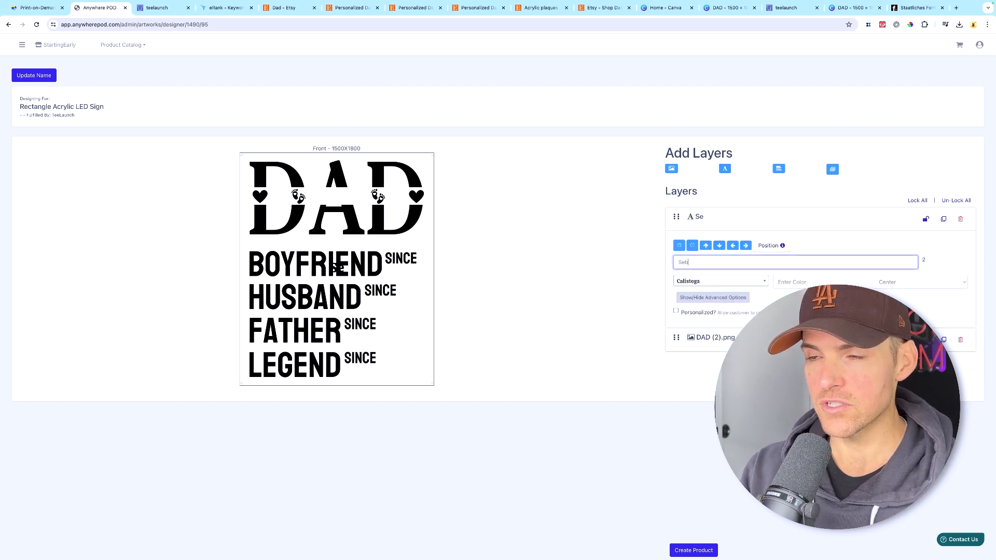
key(BackSpace)
key(BackSpace)
key(BackSpace)
text(Custom Name)
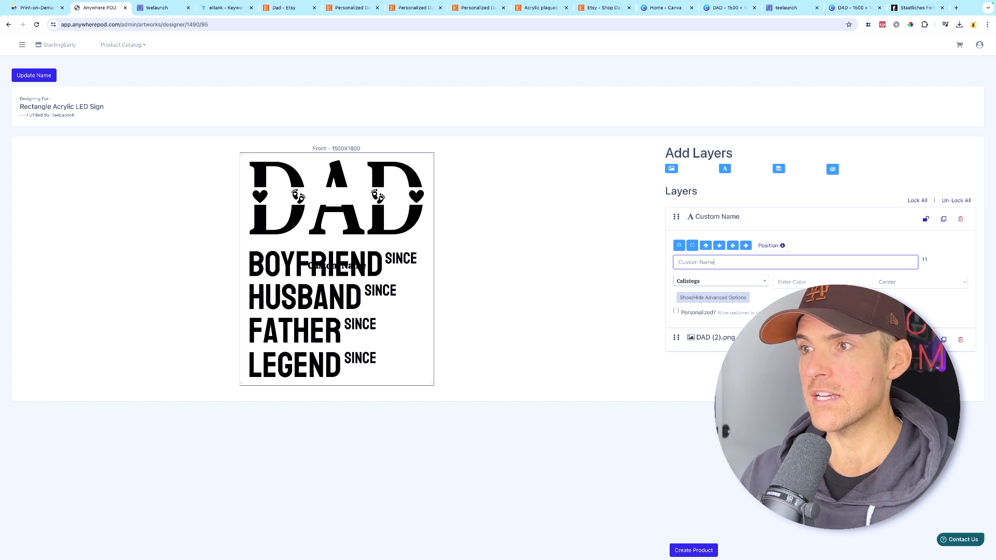
Set the Custom Name text to the Kaushan font and place it between the two footprints in the DAD lettering
click(763, 282)
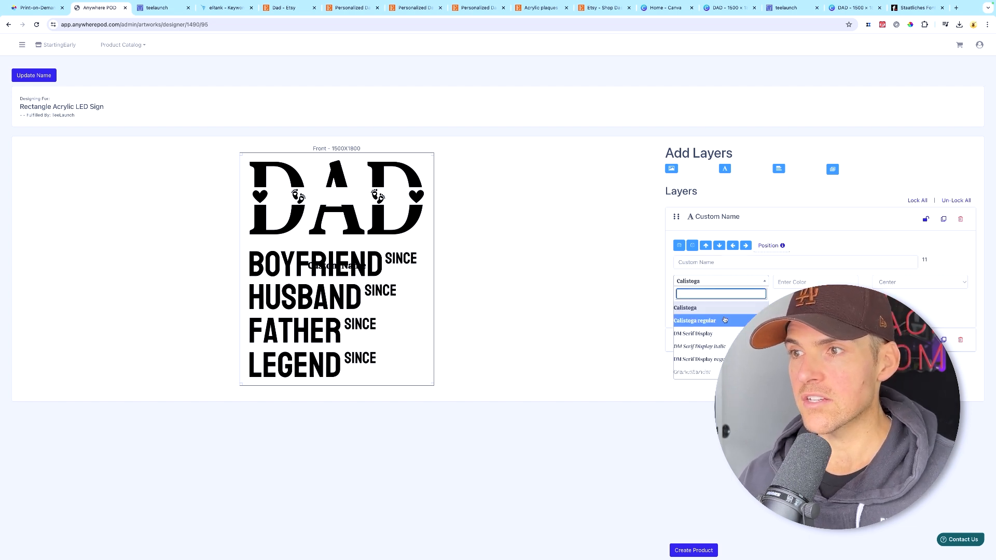
scroll(725, 320, down, 10)
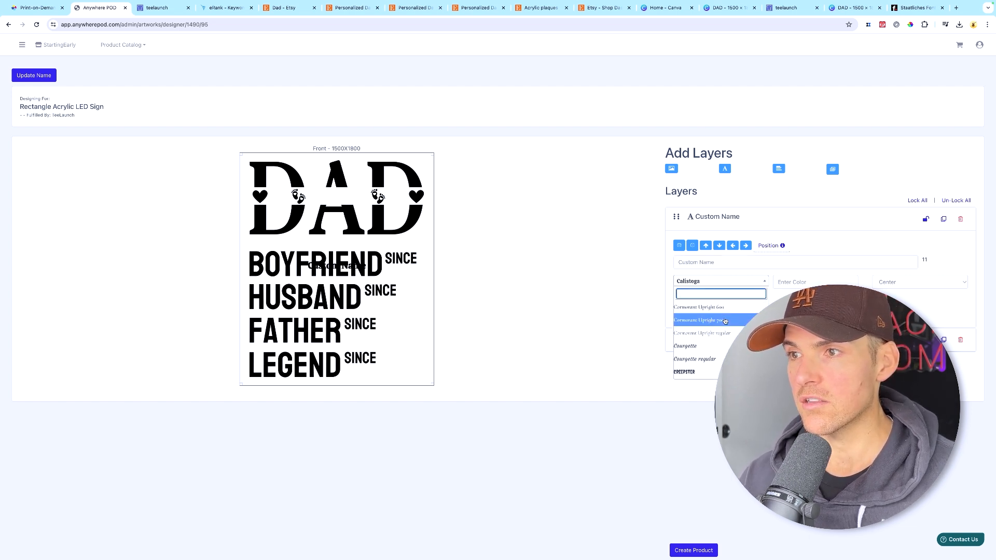
text(ka)
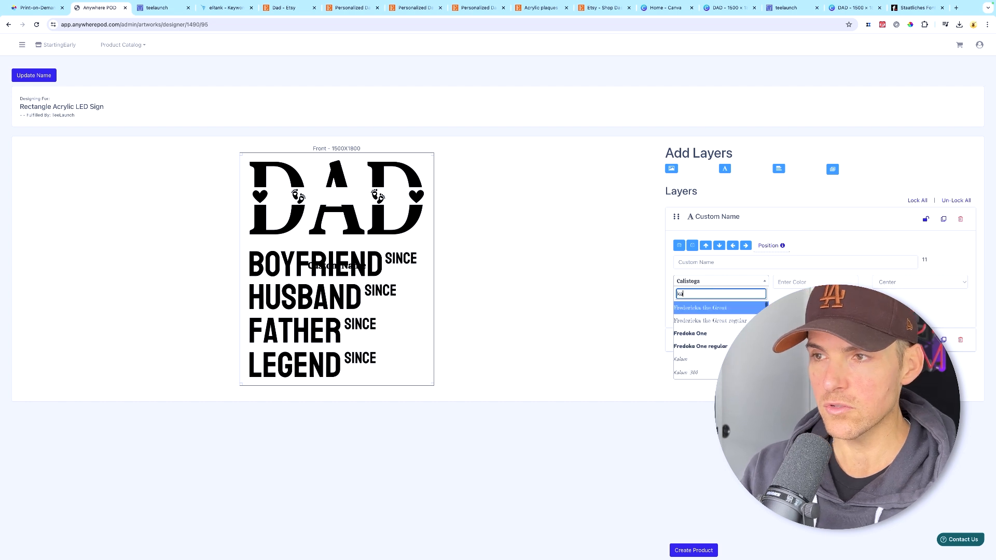
text(u)
click(705, 306)
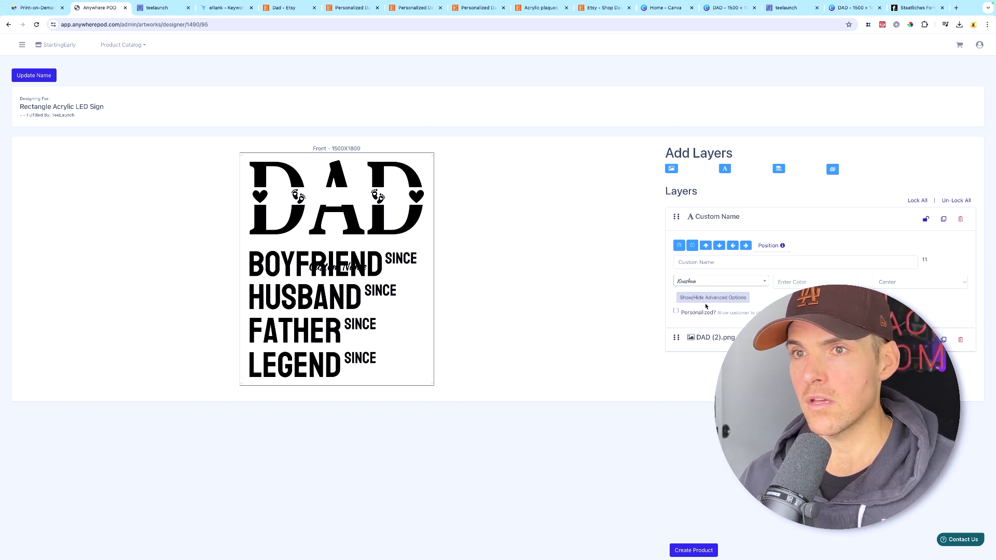
drag(337, 267, 336, 197)
scroll(768, 332, down, 1)
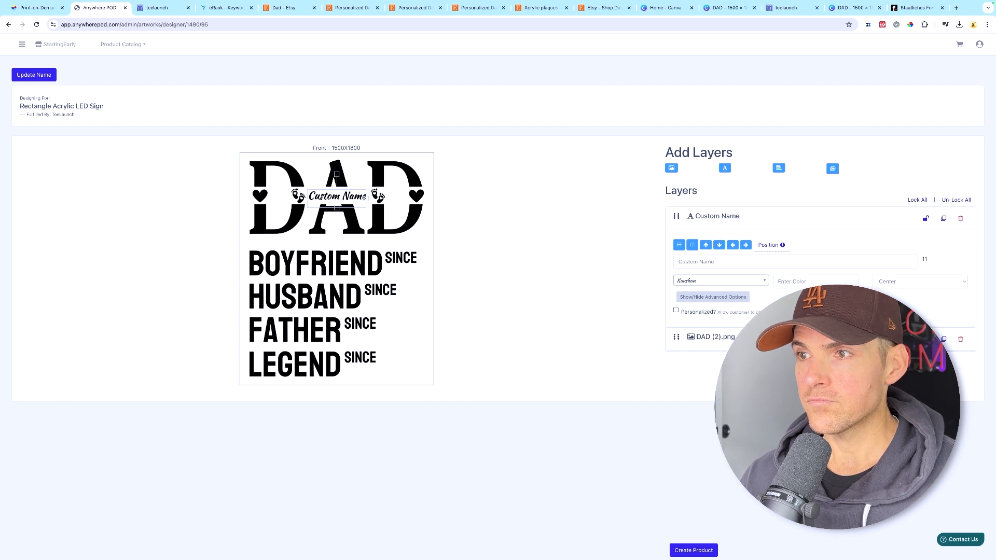
scroll(881, 293, up, 1)
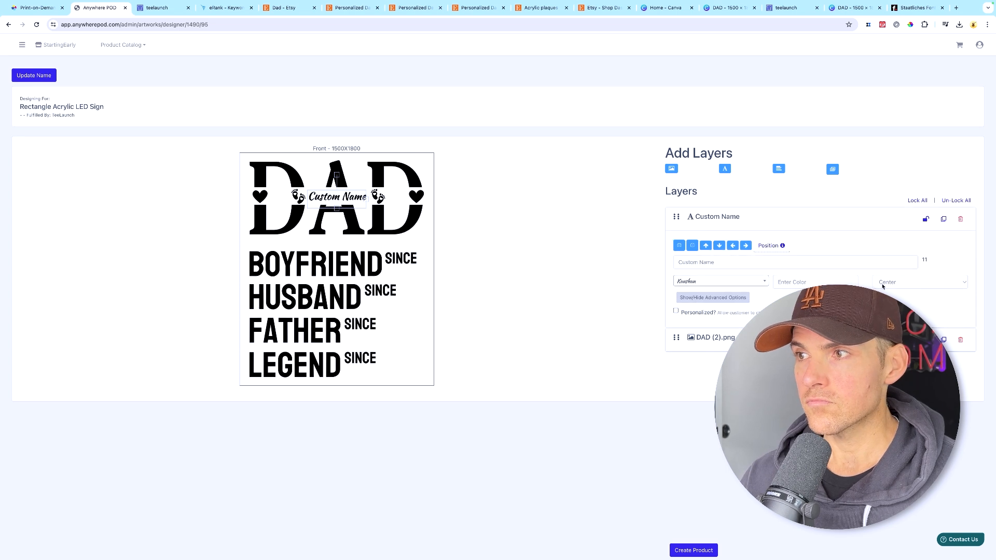
Make the Custom Name text personalized so customers can change it, and lock its layer
click(675, 312)
click(674, 312)
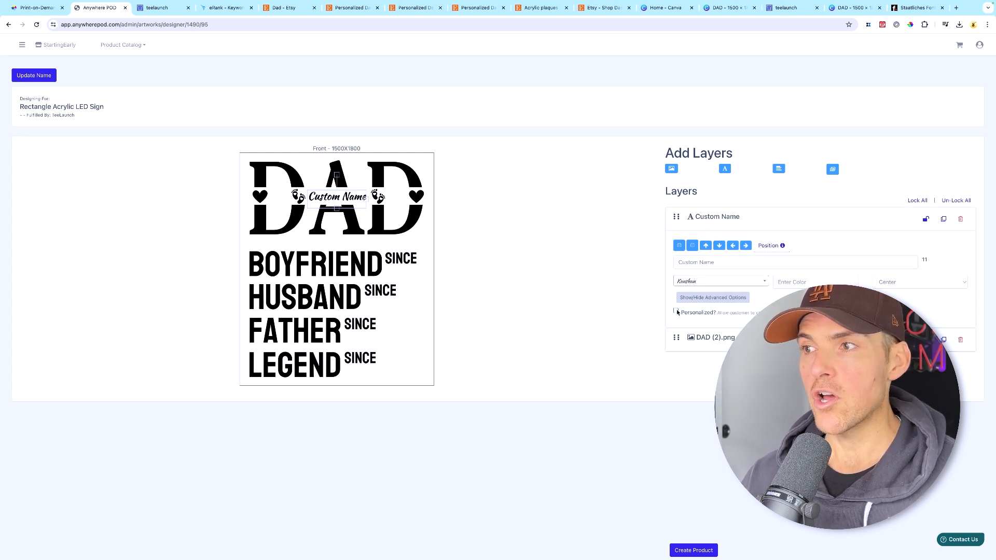
click(676, 312)
scroll(723, 313, down, 1)
scroll(724, 313, down, 3)
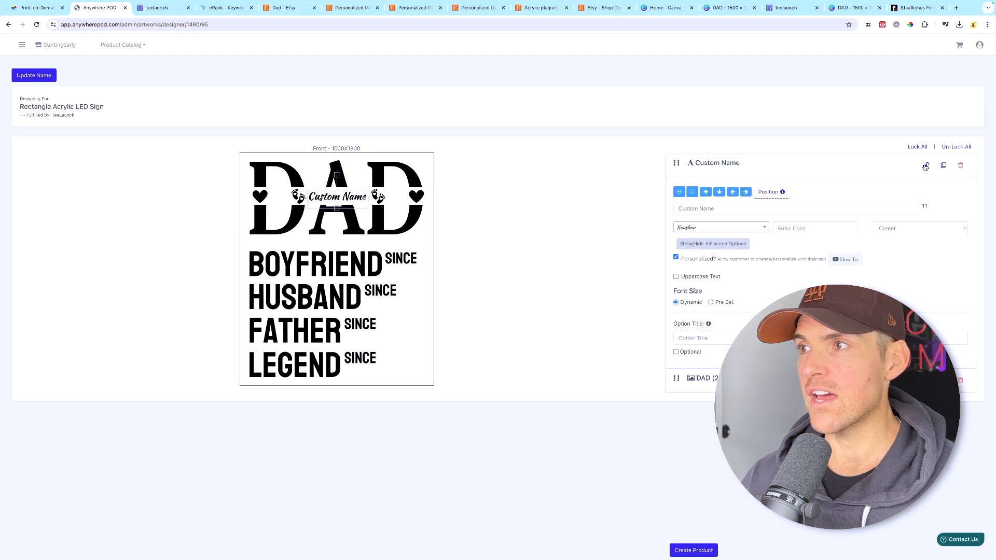
click(925, 165)
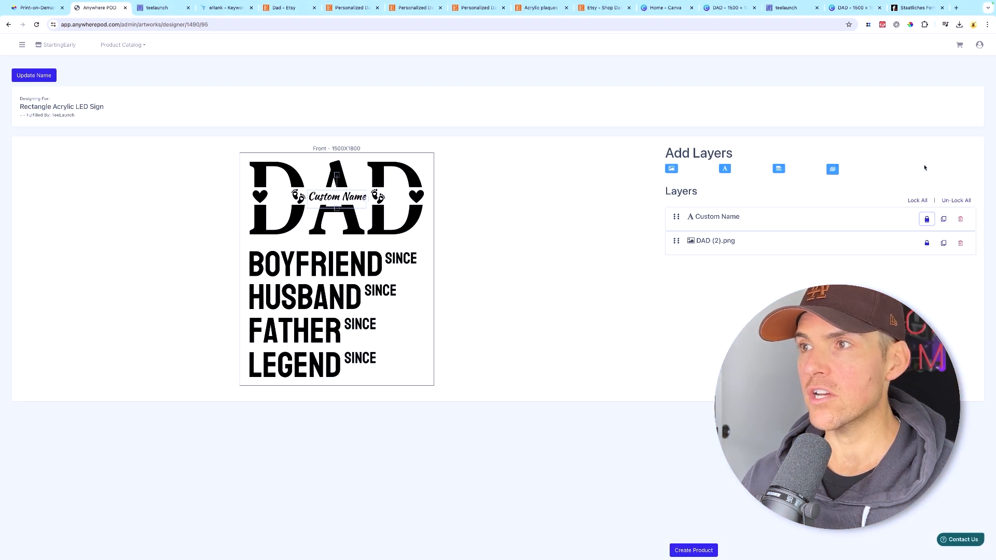
Add a personalized text layer reading 2020 in the Staalitches font and place it directly below the SINCE beside BOYFRIEND
click(725, 169)
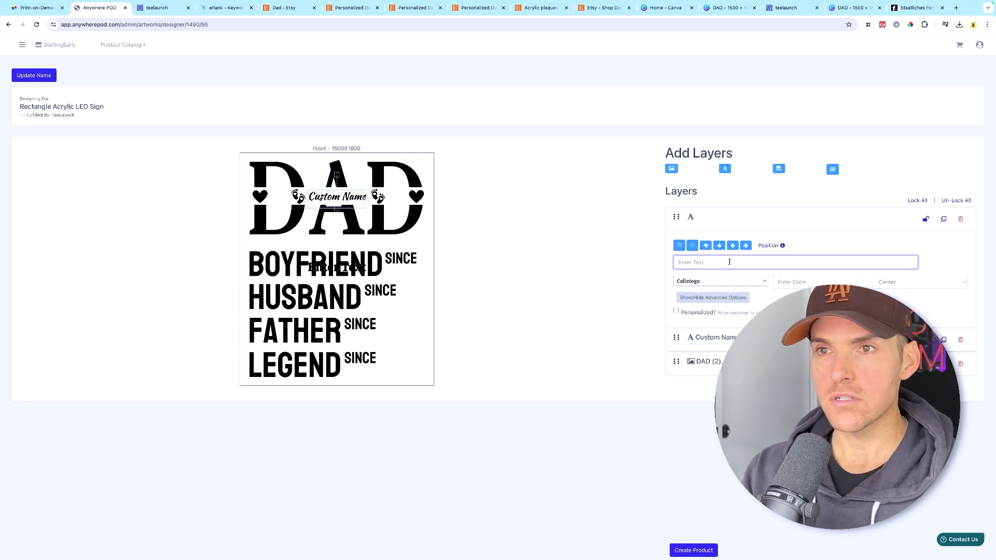
text(2020)
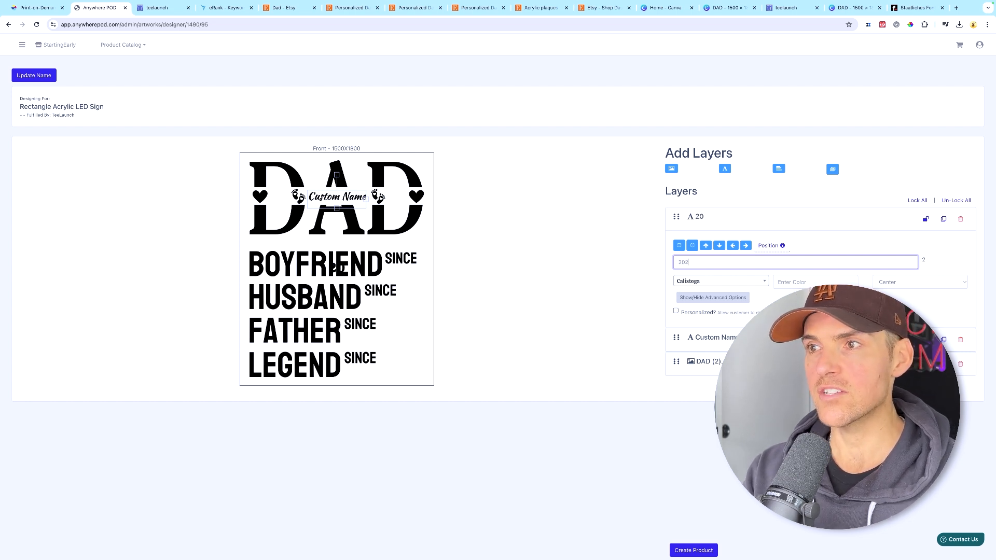
click(765, 284)
text(staa)
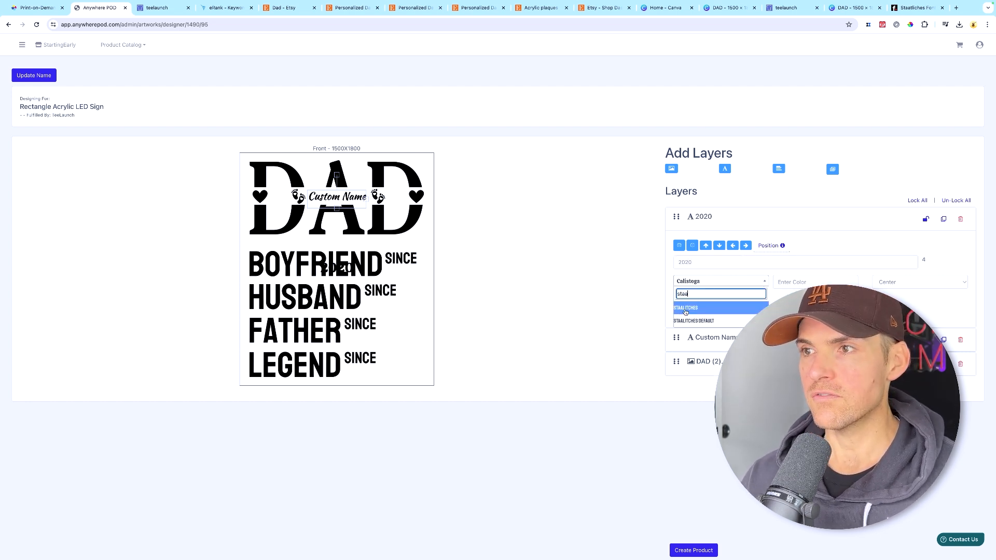
click(732, 307)
drag(332, 269, 400, 276)
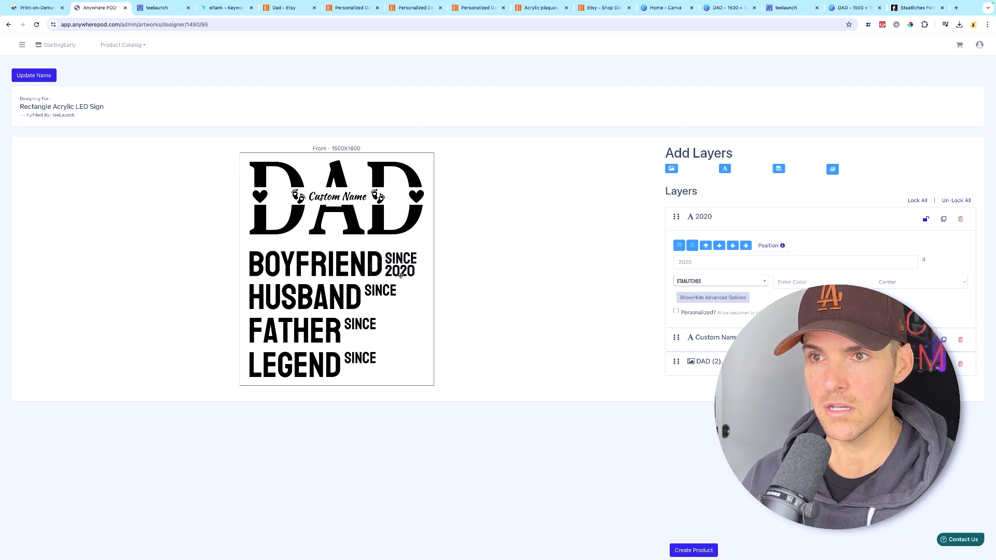
click(675, 311)
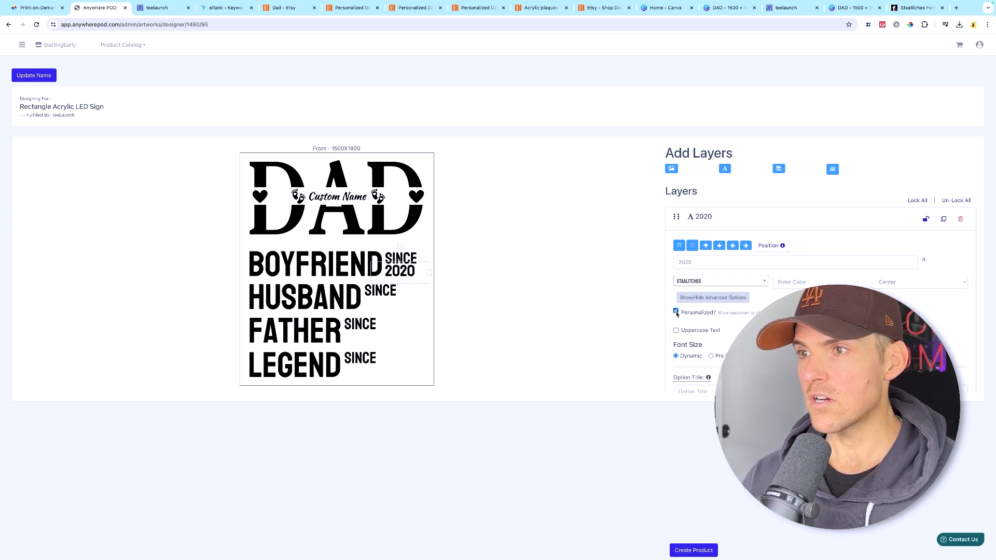
Fine-tune the position of the 2020 text directly below the SINCE beside BOYFRIEND and lock its layer
scroll(677, 357, down, 1)
scroll(824, 268, down, 1)
scroll(824, 269, up, 3)
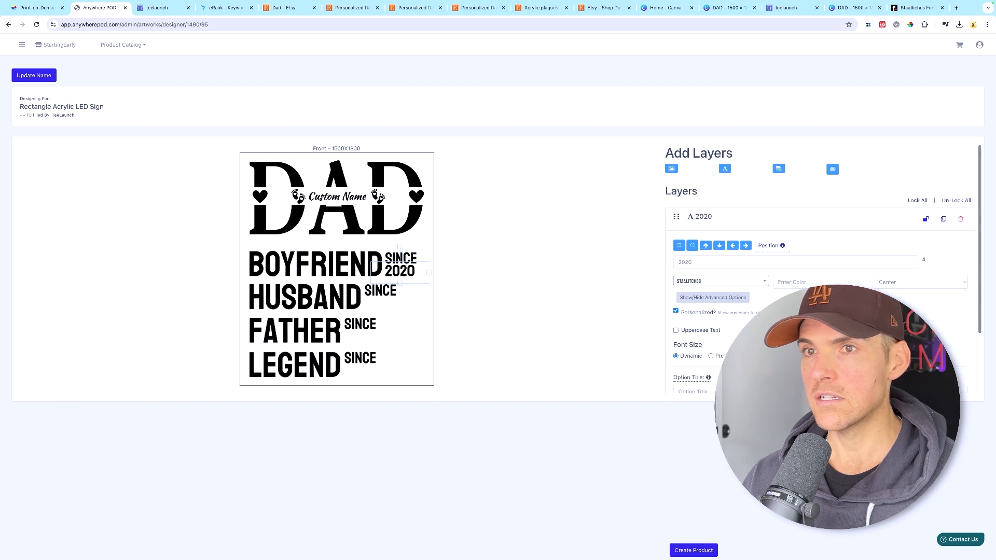
drag(401, 284, 403, 276)
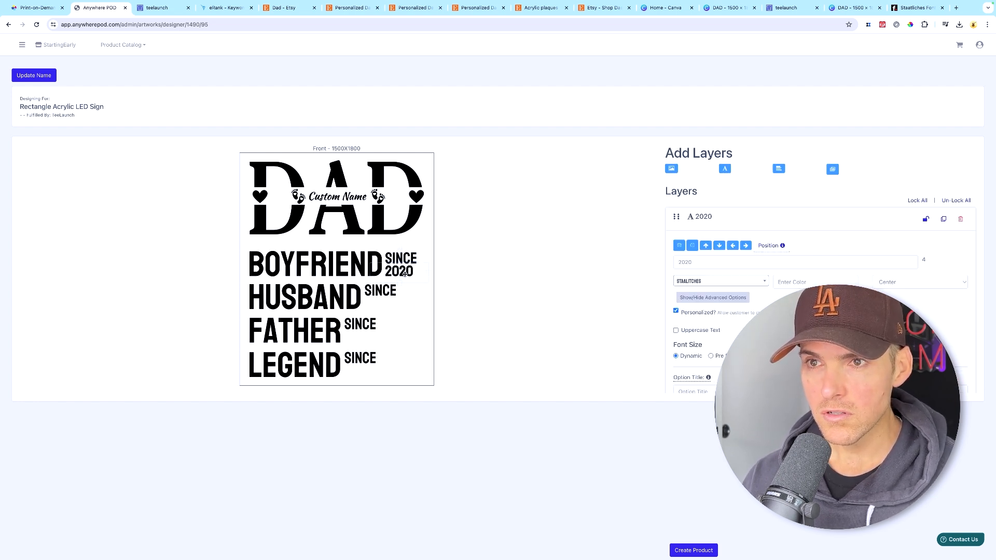
scroll(823, 268, down, 2)
scroll(824, 268, up, 2)
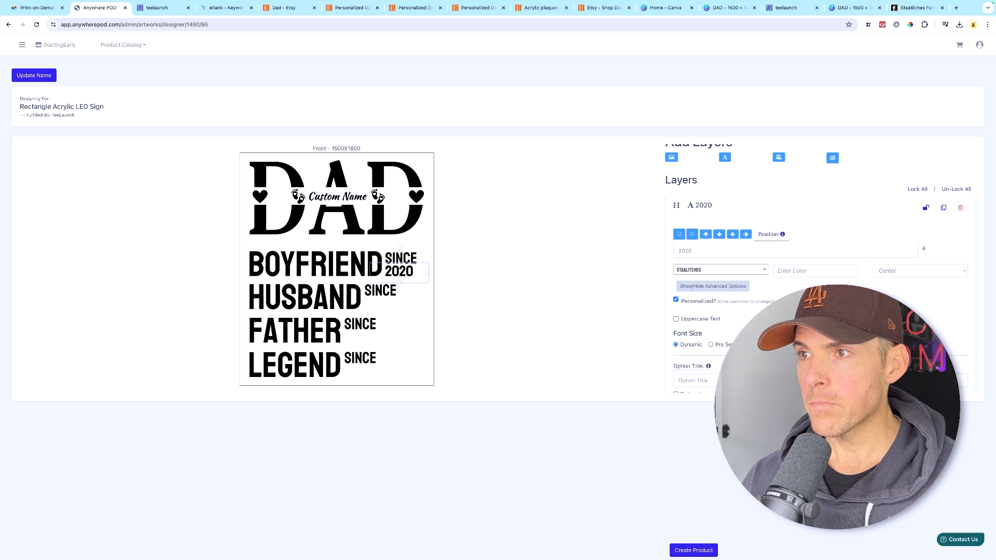
click(732, 235)
click(692, 235)
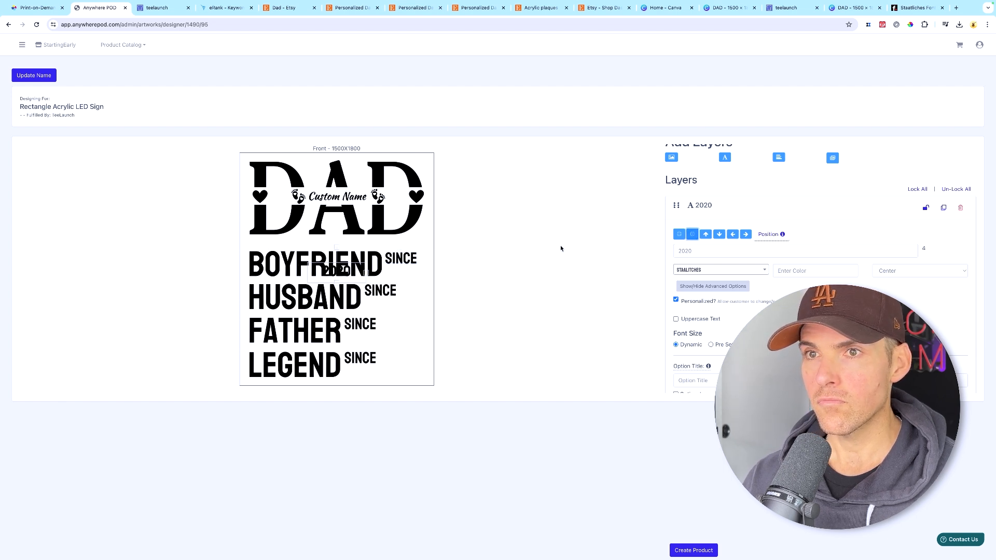
drag(337, 271, 400, 271)
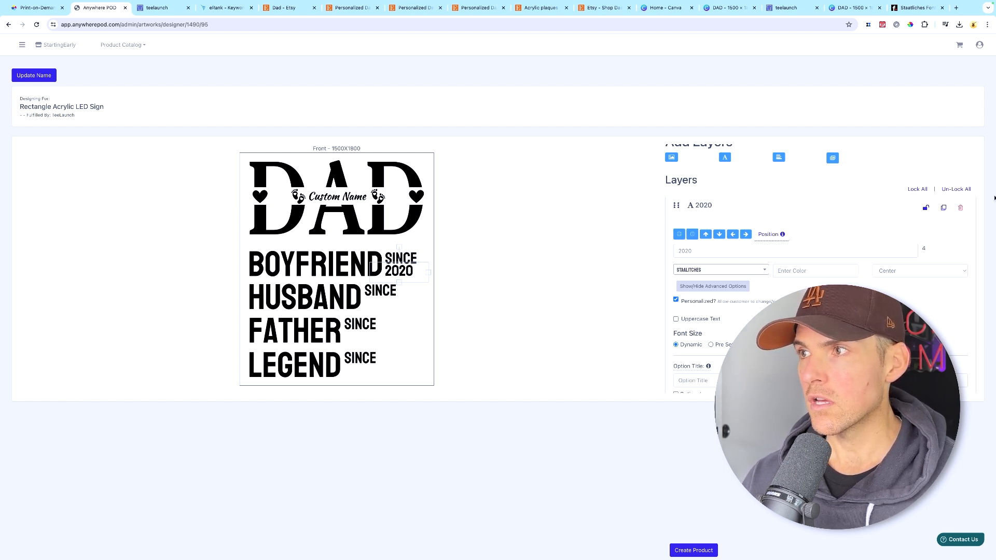
click(926, 208)
click(725, 168)
click(712, 262)
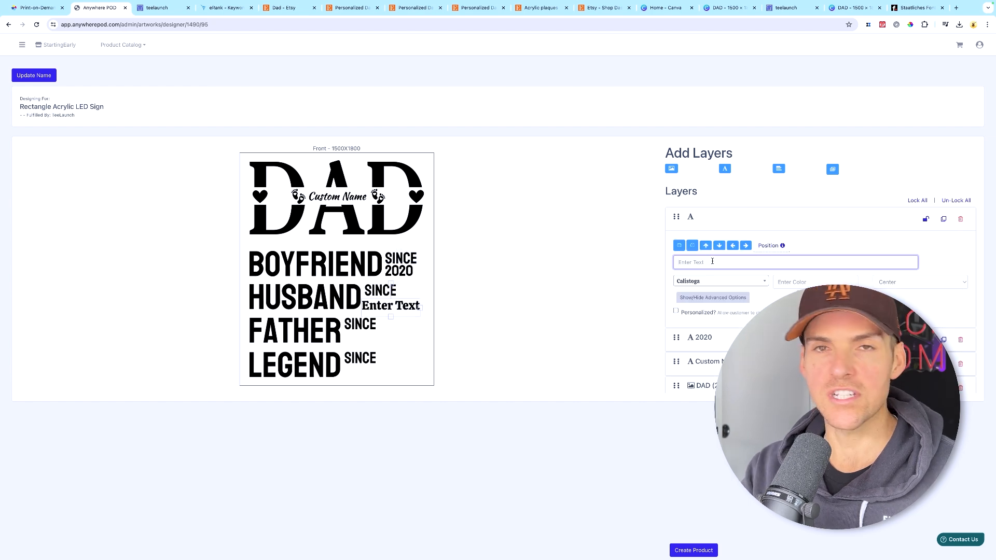
text(2022)
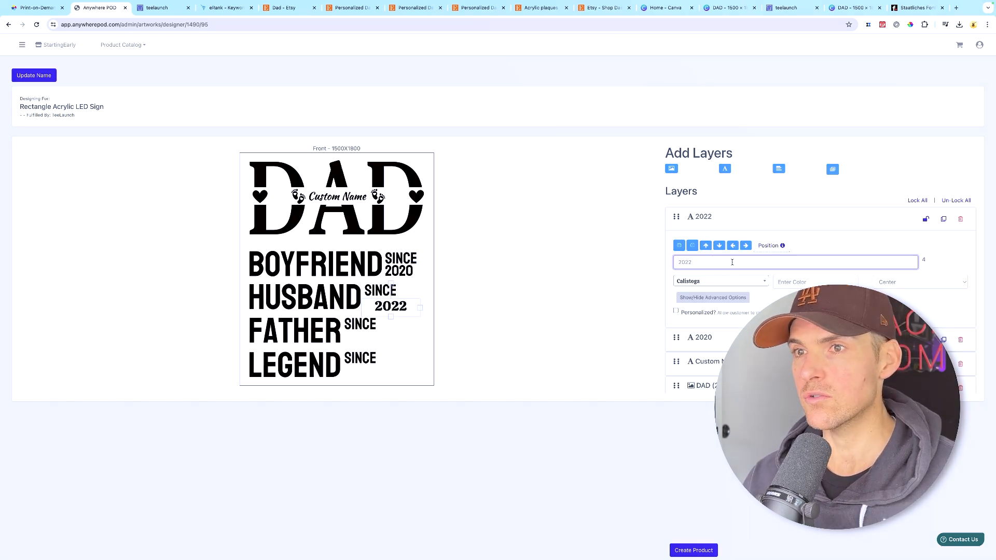
click(960, 219)
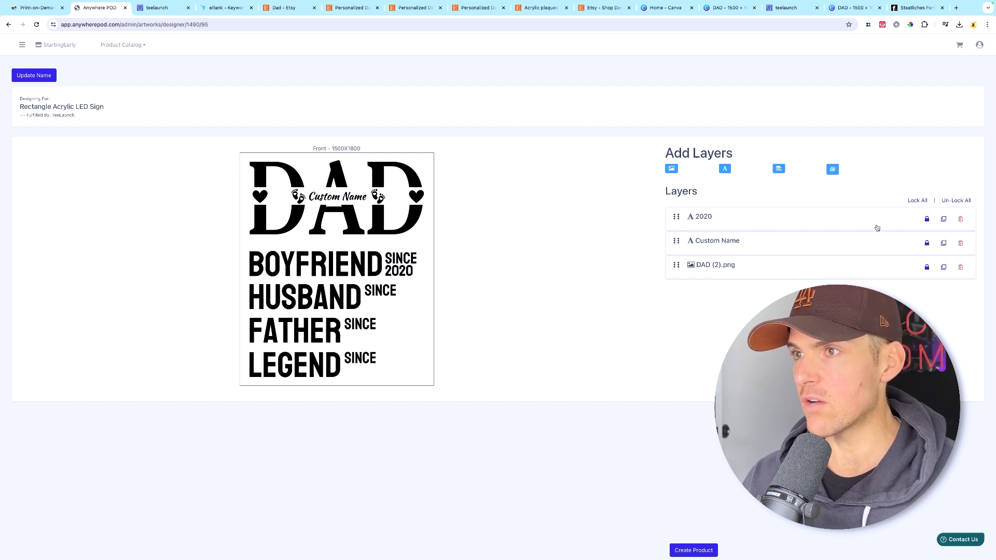
Duplicate the 2020 text layer, change the copy to 2022, place it below the SINCE beside HUSBAND and lock it
click(944, 220)
key(BackSpace)
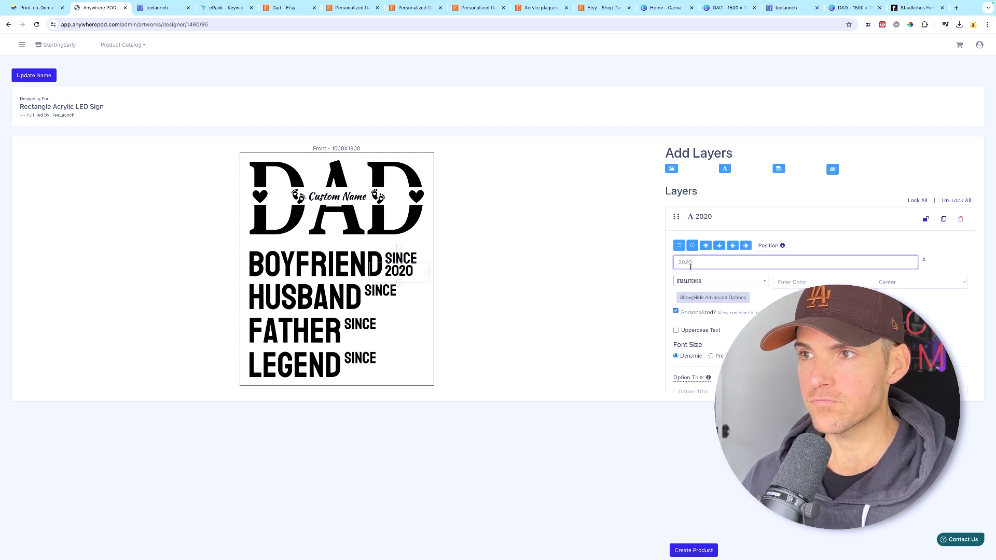
text(2)
click(562, 262)
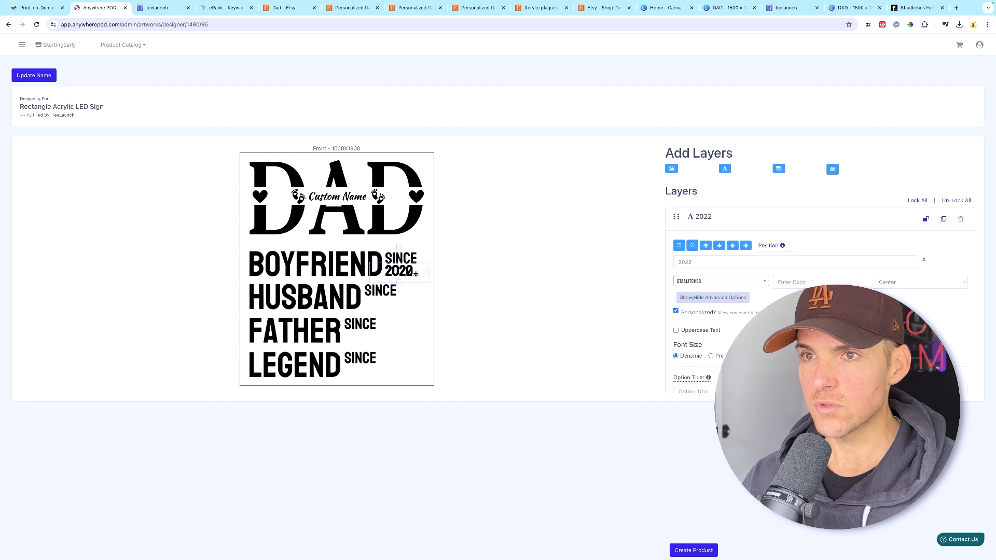
drag(415, 274, 387, 307)
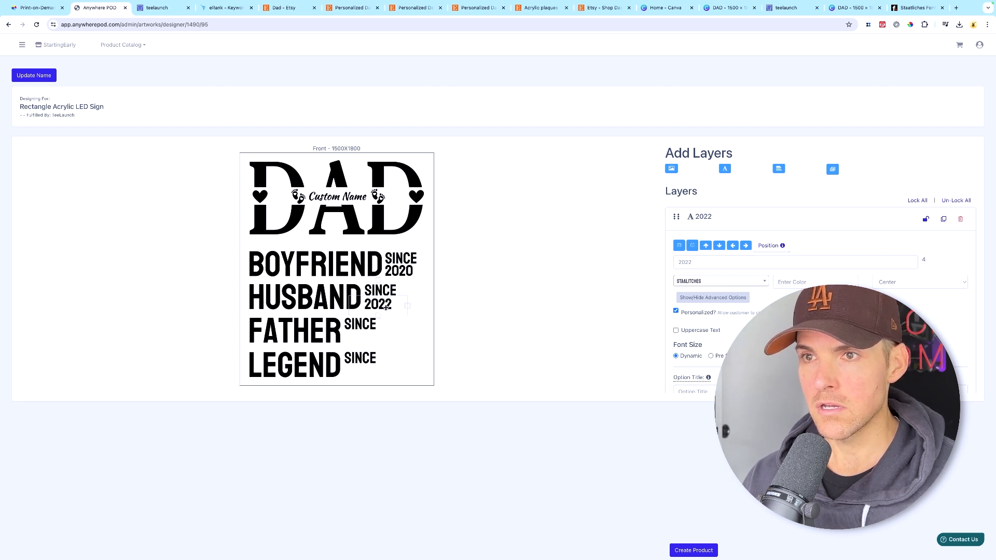
click(926, 219)
Duplicate the 2022 text layer, place the copy below the SINCE beside FATHER, change it to 2024 and lock it
click(943, 220)
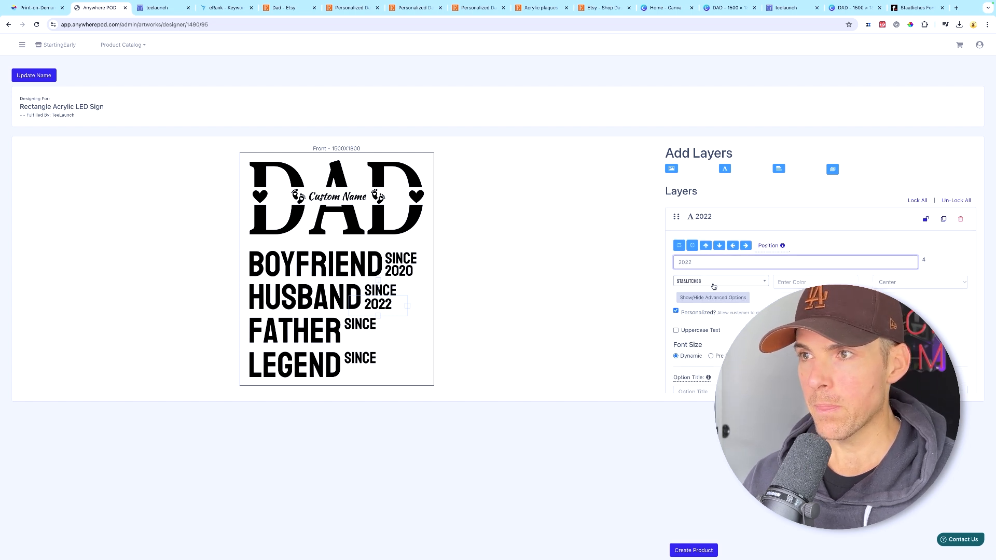
drag(383, 304, 362, 340)
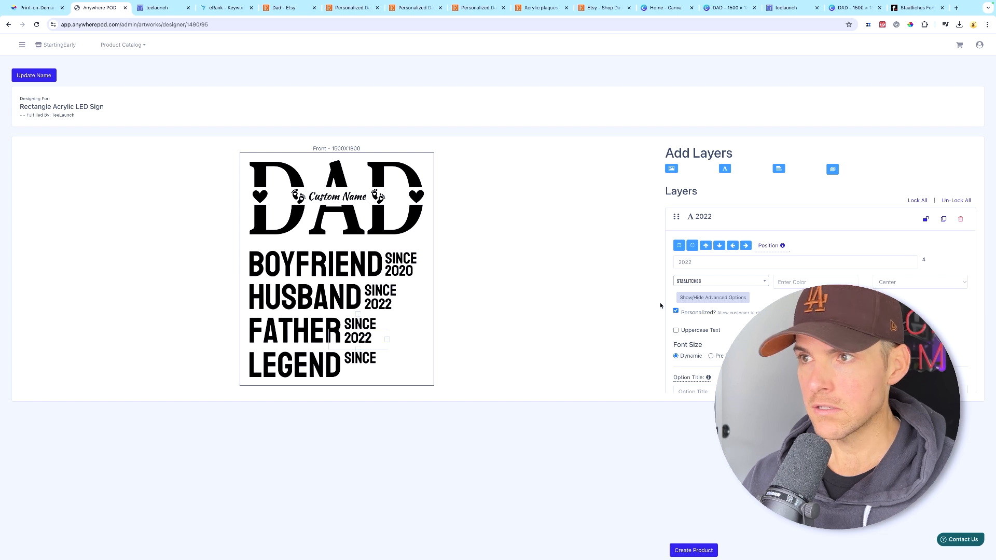
click(689, 262)
key(BackSpace)
text(4)
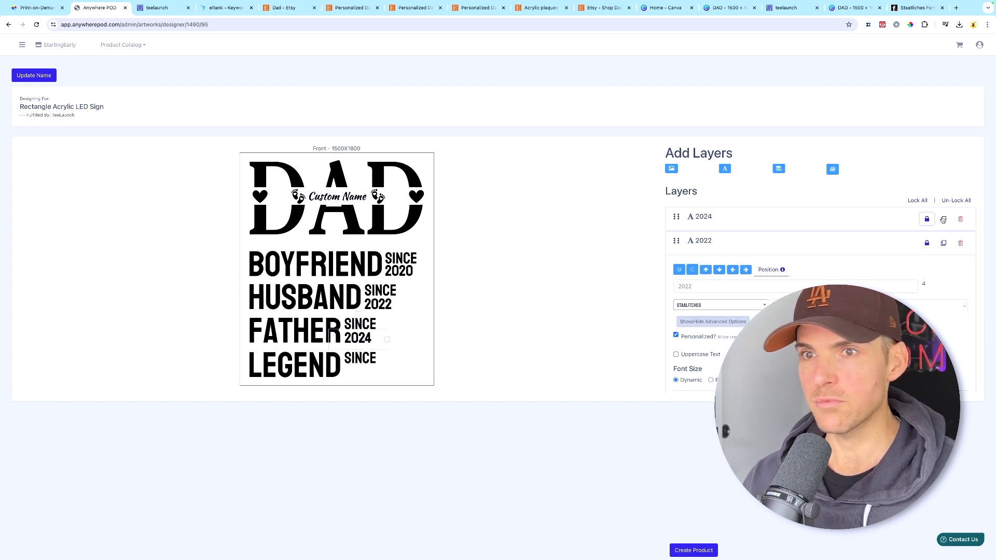
Place a duplicate of the 2024 text below the SINCE beside LEGEND, change it to 1998 and lock its layer
drag(361, 337, 362, 372)
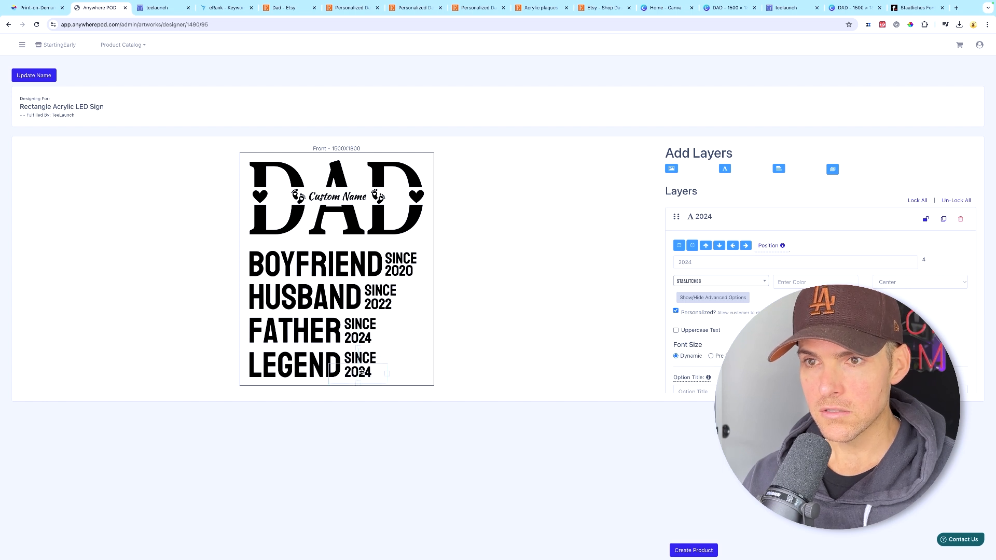
click(686, 259)
text(1998)
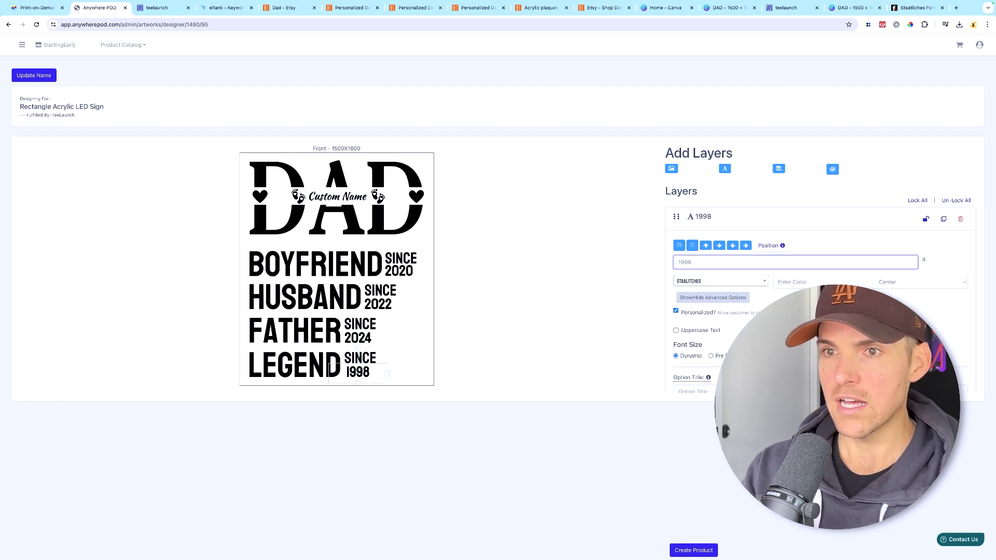
click(536, 301)
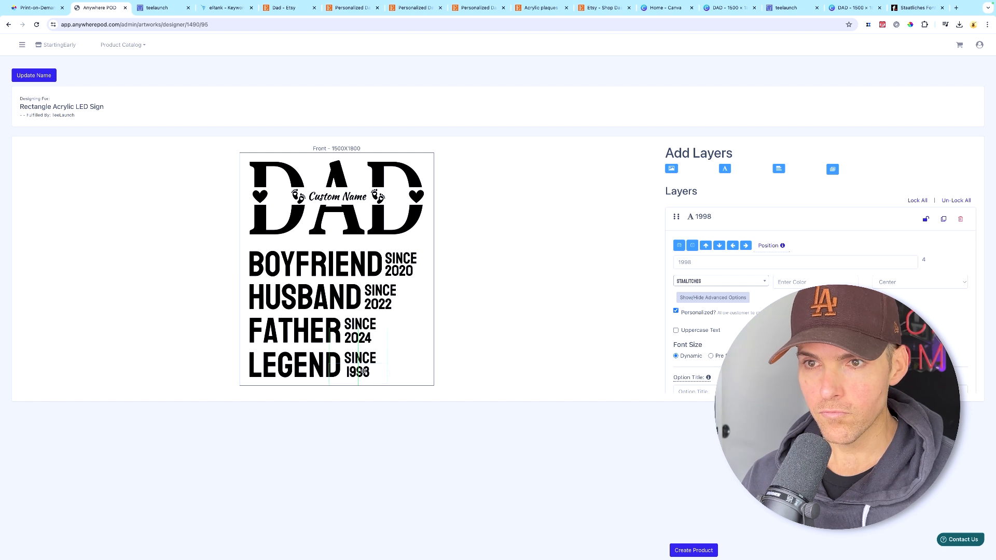
drag(364, 371, 362, 371)
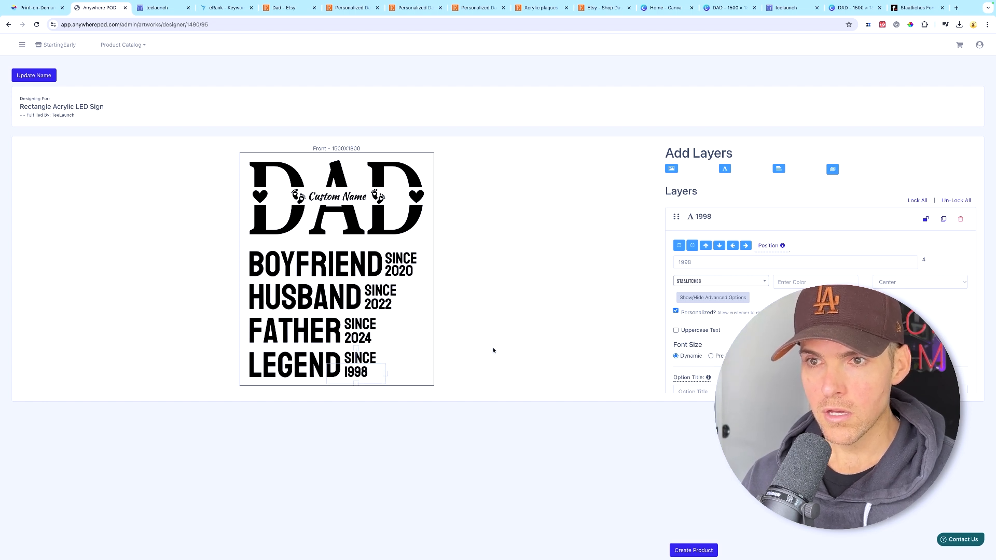
click(926, 219)
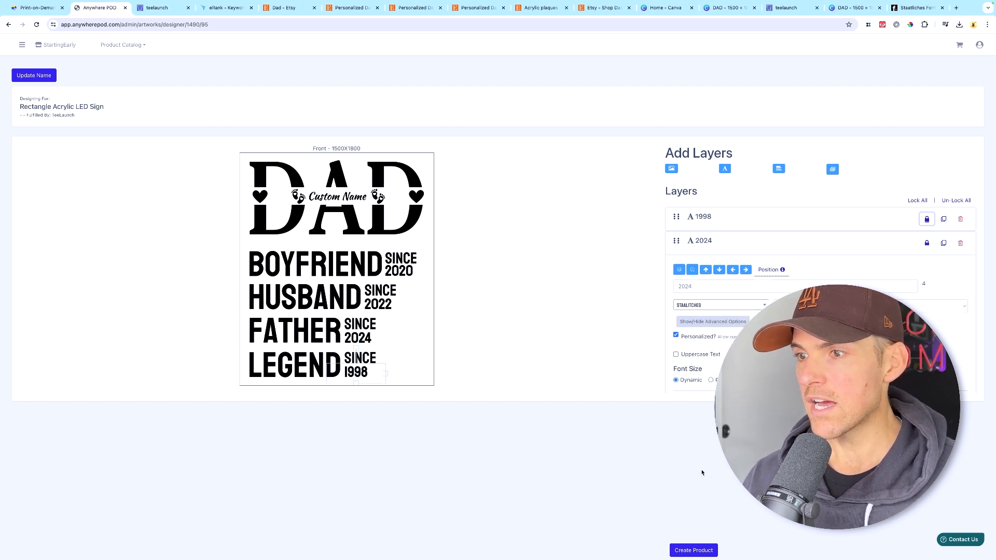
Create the product from the finished design and title it "Personalized Dad Light Up Rectangle Acrylic LED Sign"
click(695, 550)
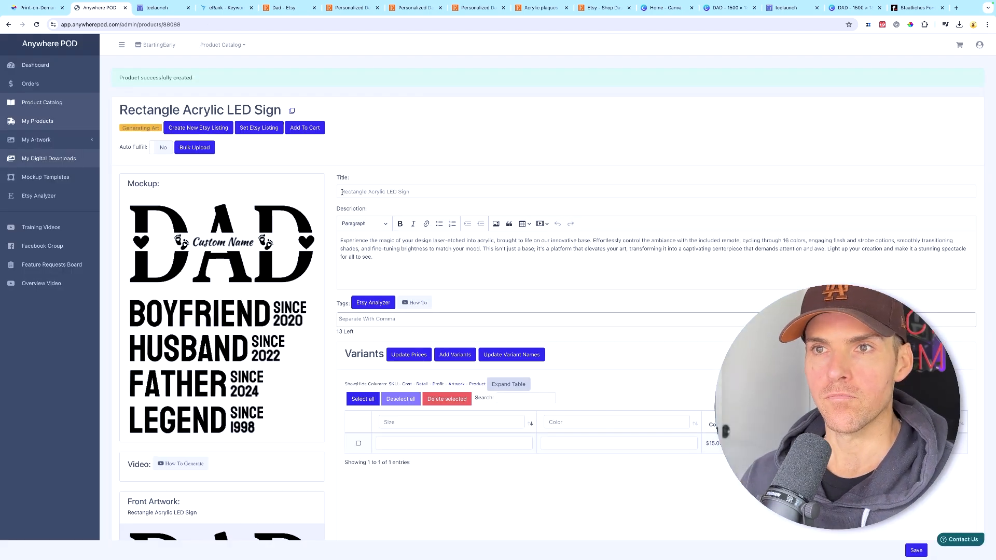
click(341, 192)
text(Personalized Dad )
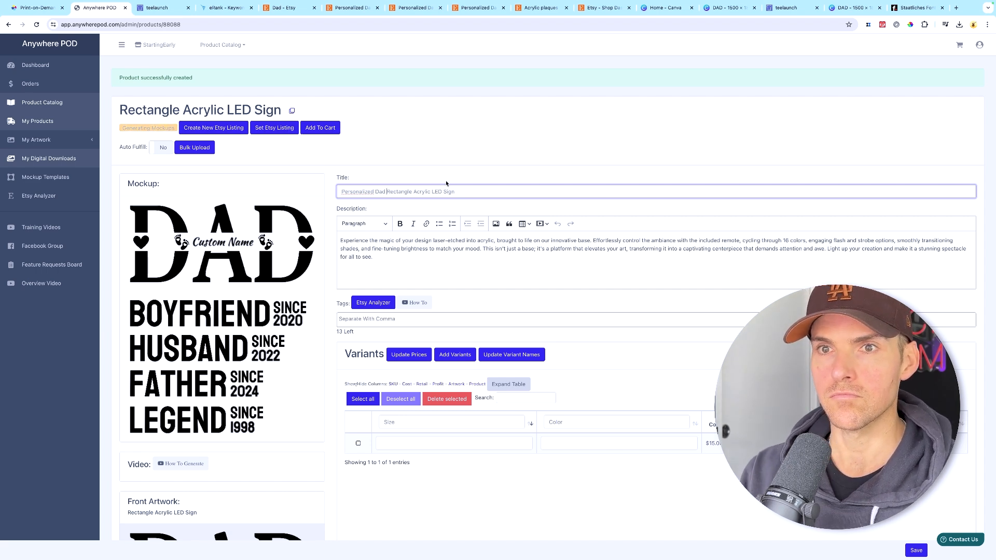
text(Light Up)
Try to create a new Etsy listing from the product, and save the product with a retail price of 39.00
scroll(507, 140, down, 5)
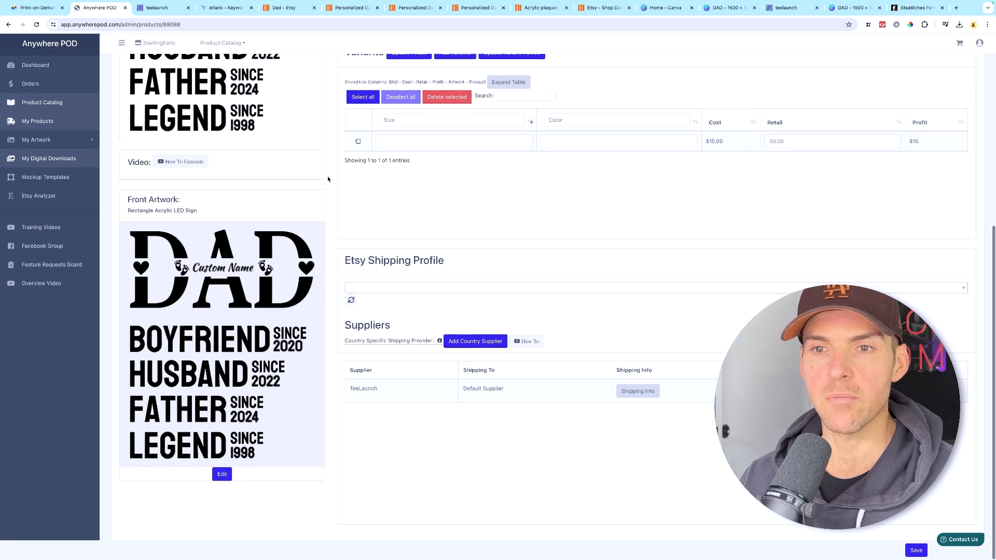
scroll(329, 181, up, 3)
scroll(332, 185, up, 2)
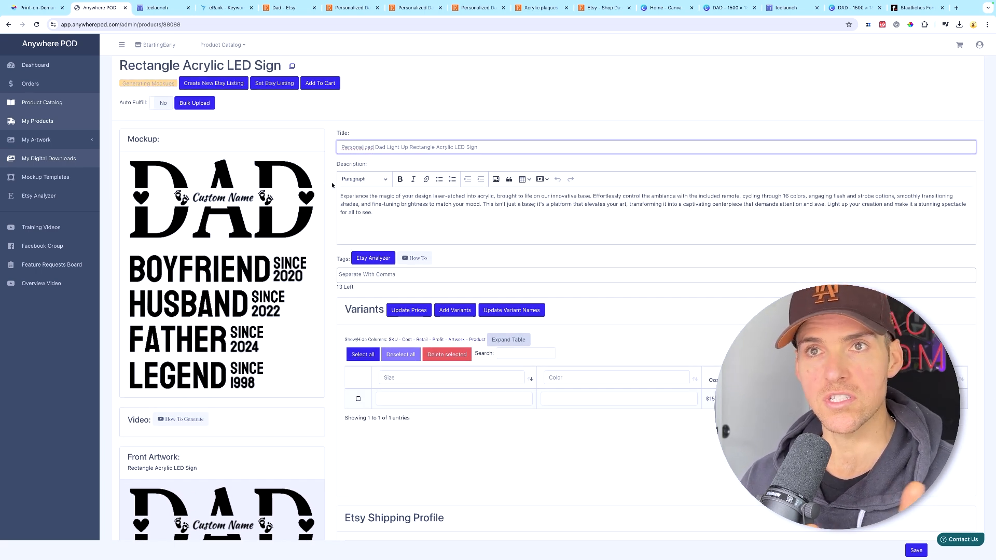
click(234, 86)
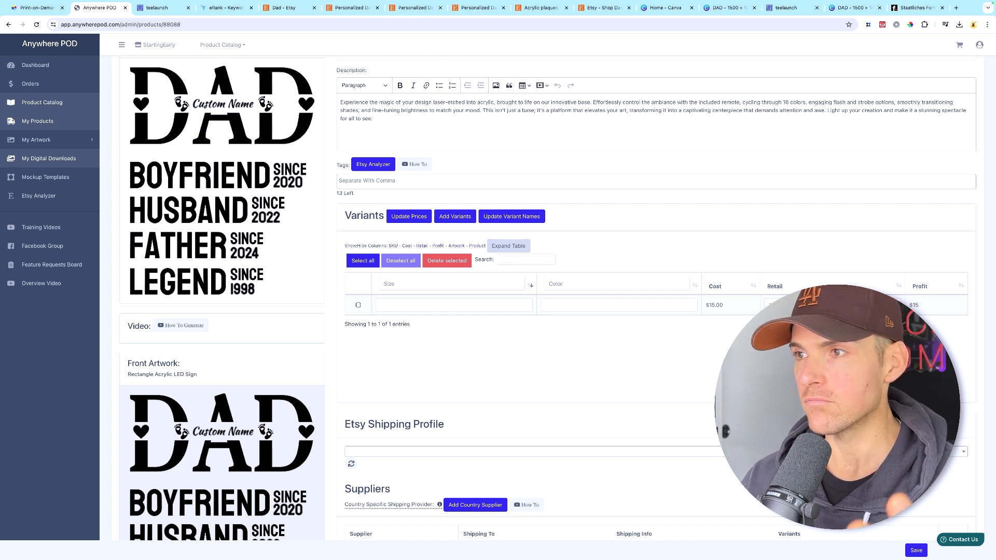
click(916, 551)
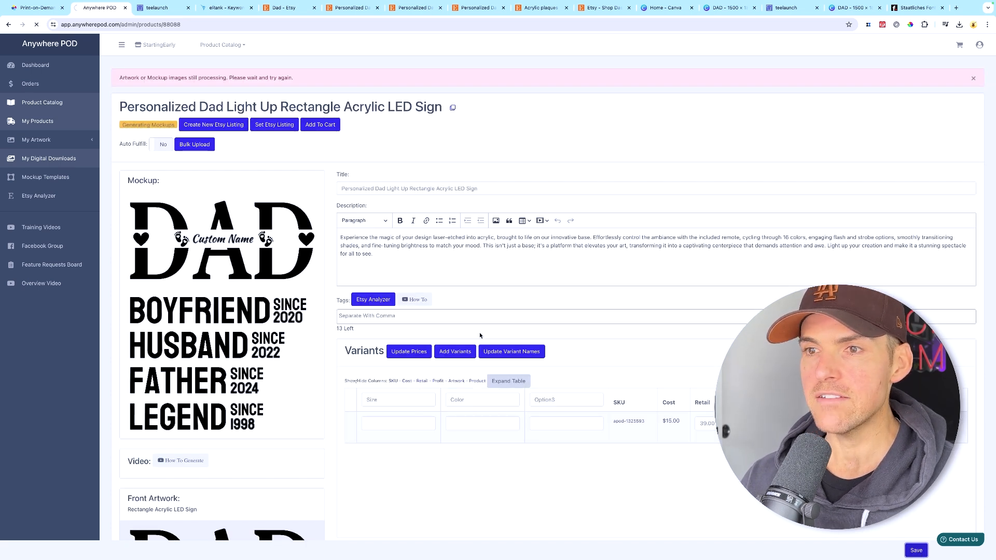
Check the saved product's details and create a new Etsy listing from it
scroll(330, 208, down, 3)
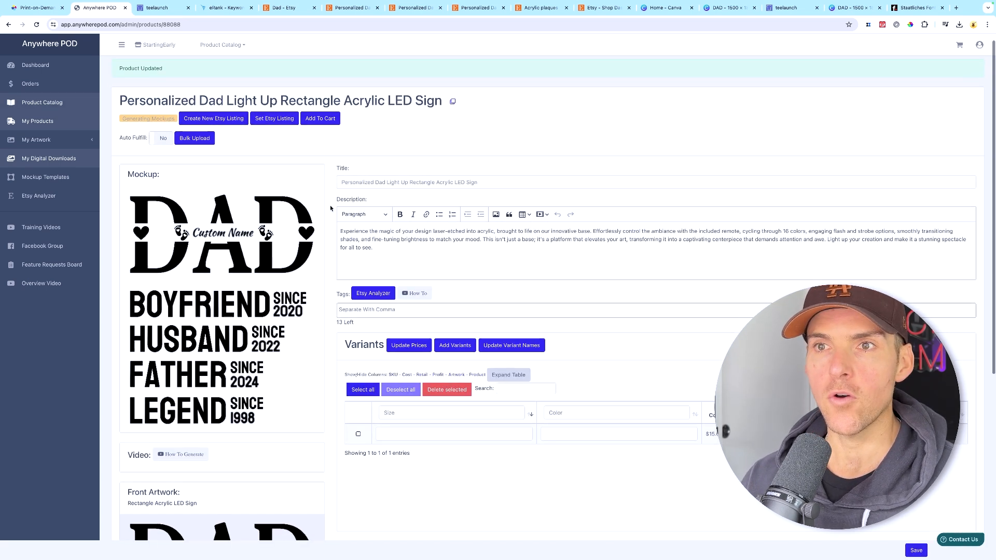
scroll(330, 208, down, 2)
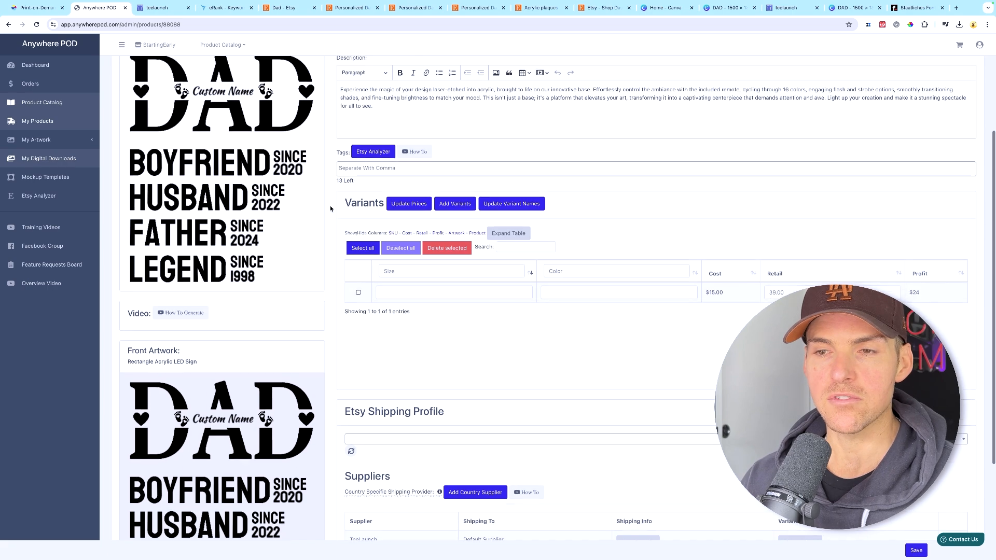
scroll(330, 208, up, 4)
scroll(330, 208, up, 2)
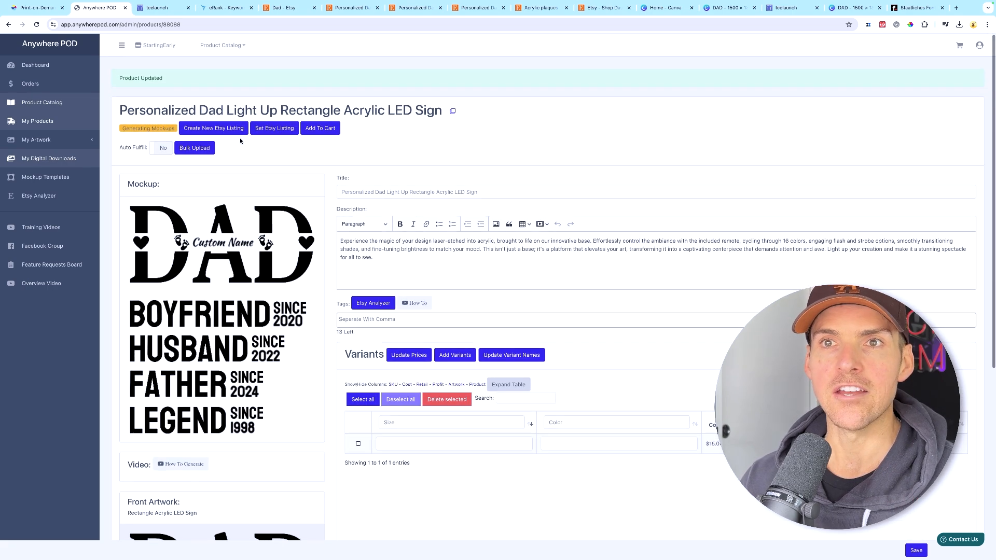
click(228, 126)
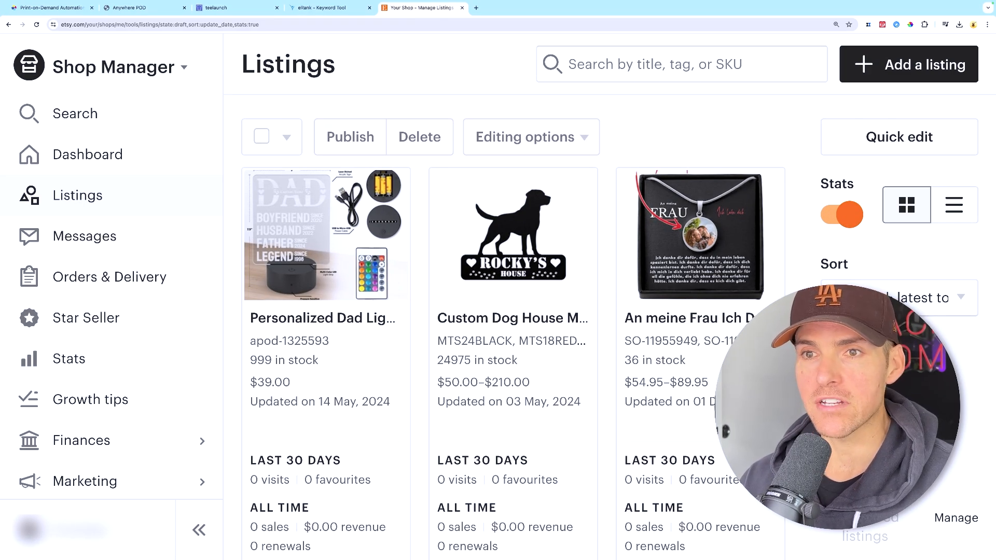
Open the draft Personalized Dad Light Up sign listing in Etsy Shop Manager and review its title and photos
click(332, 327)
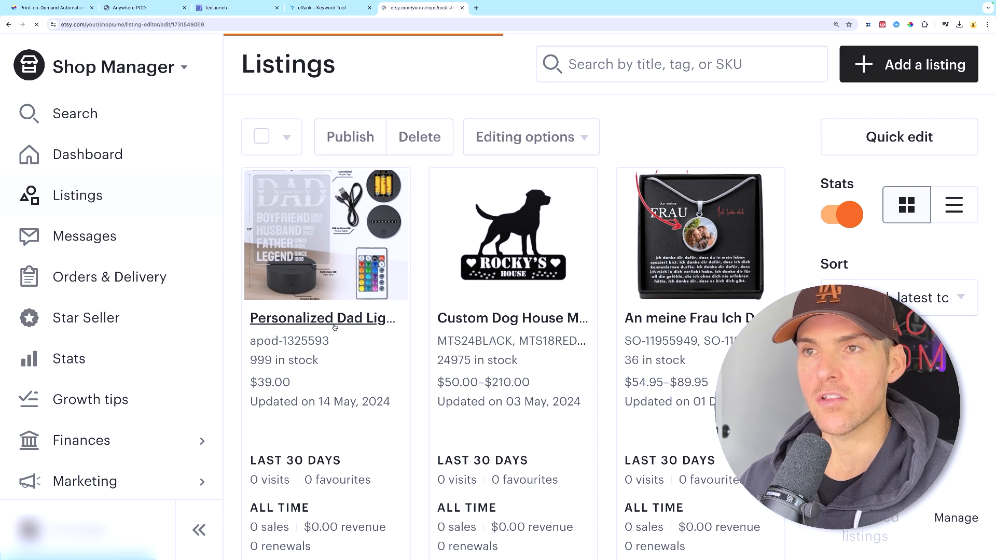
scroll(379, 325, down, 10)
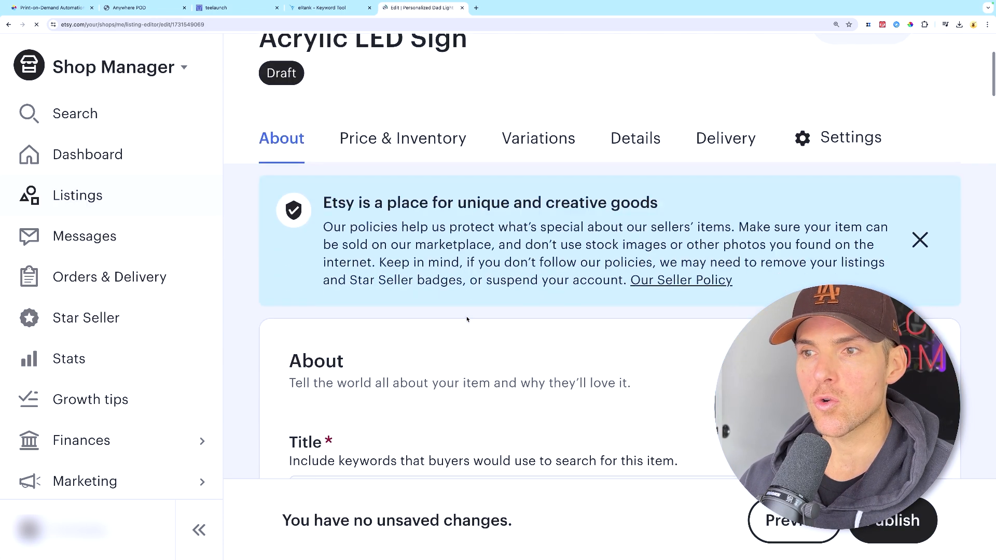
scroll(467, 319, down, 2)
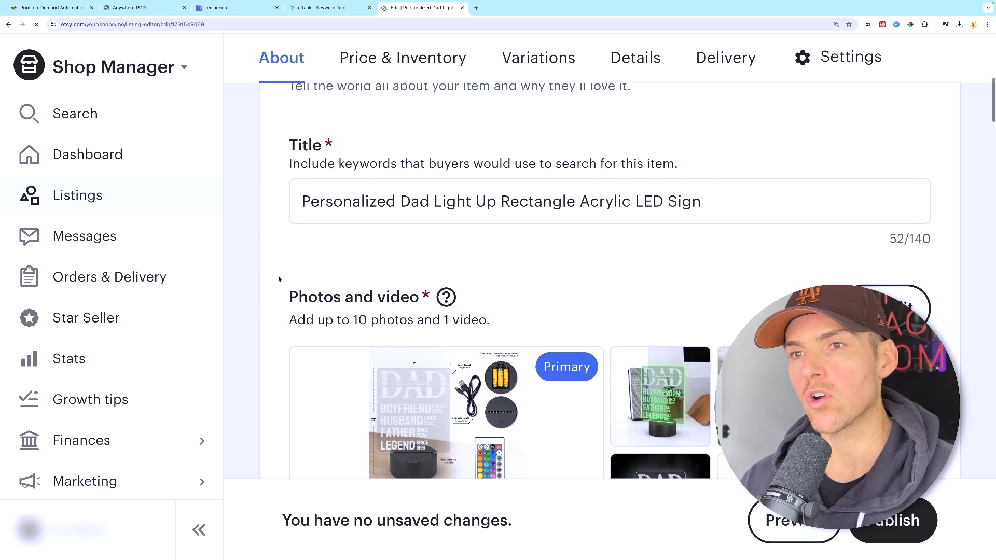
scroll(279, 280, down, 3)
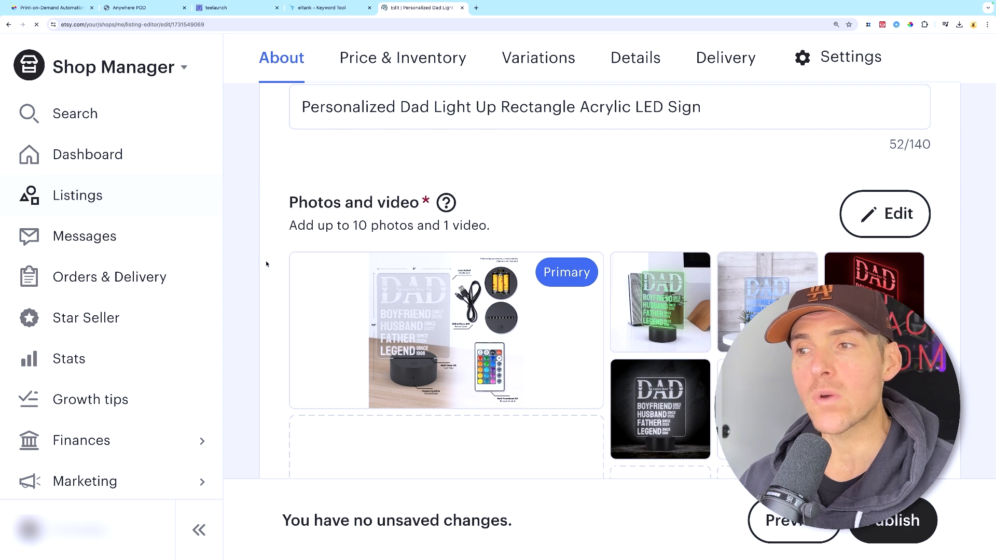
scroll(268, 262, down, 3)
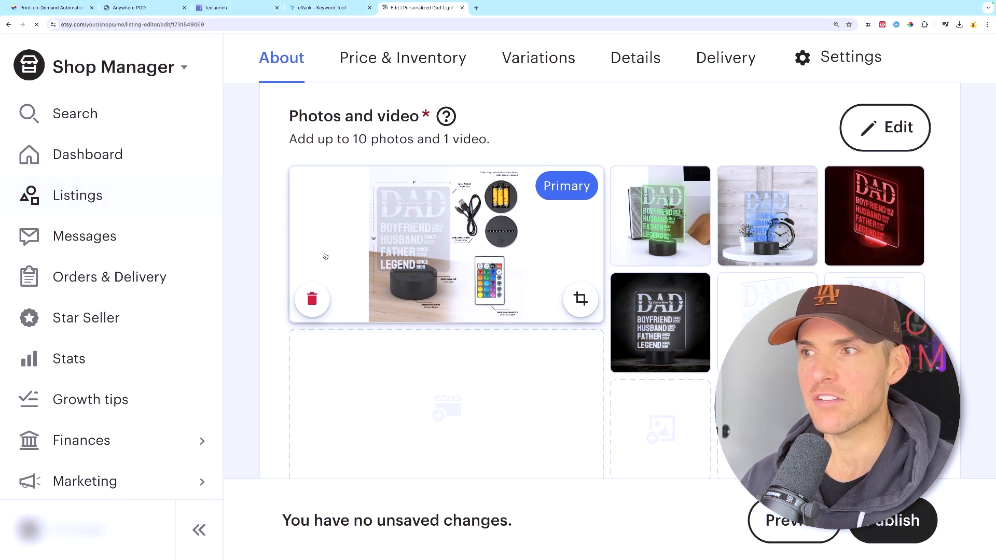
scroll(323, 255, down, 1)
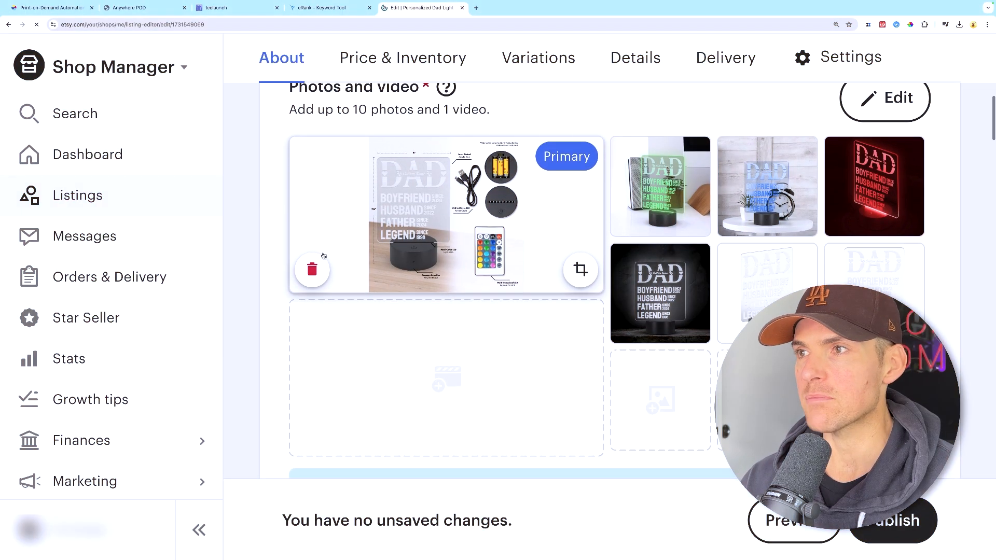
Open the listing's photo viewer, review the dark-background mockup, and copy the image showing the included accessories
click(434, 209)
scroll(467, 288, down, 2)
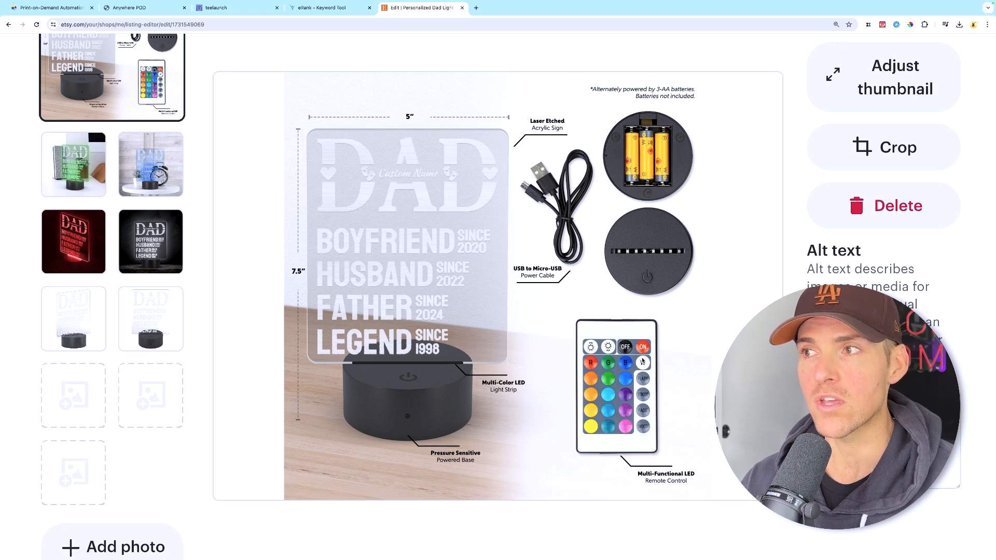
scroll(667, 357, down, 1)
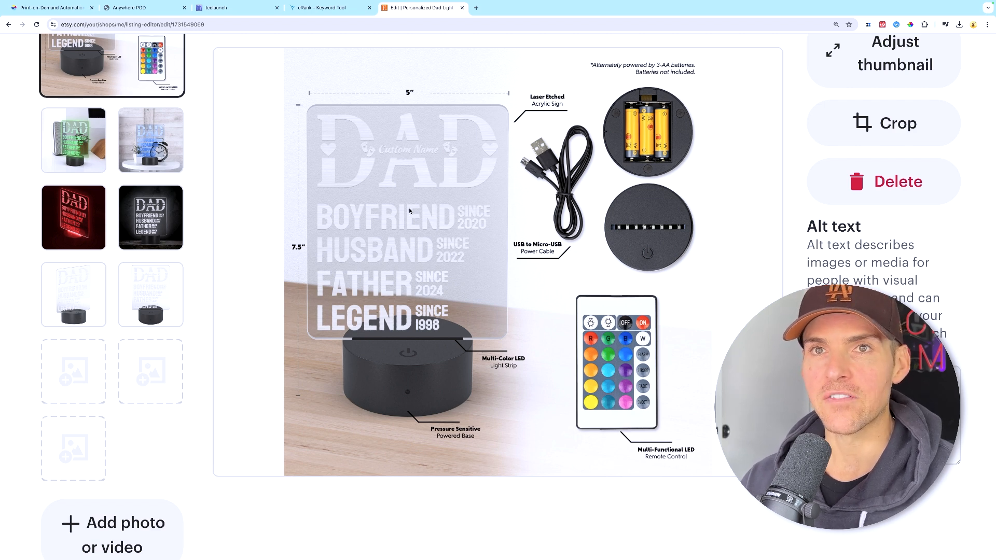
click(161, 218)
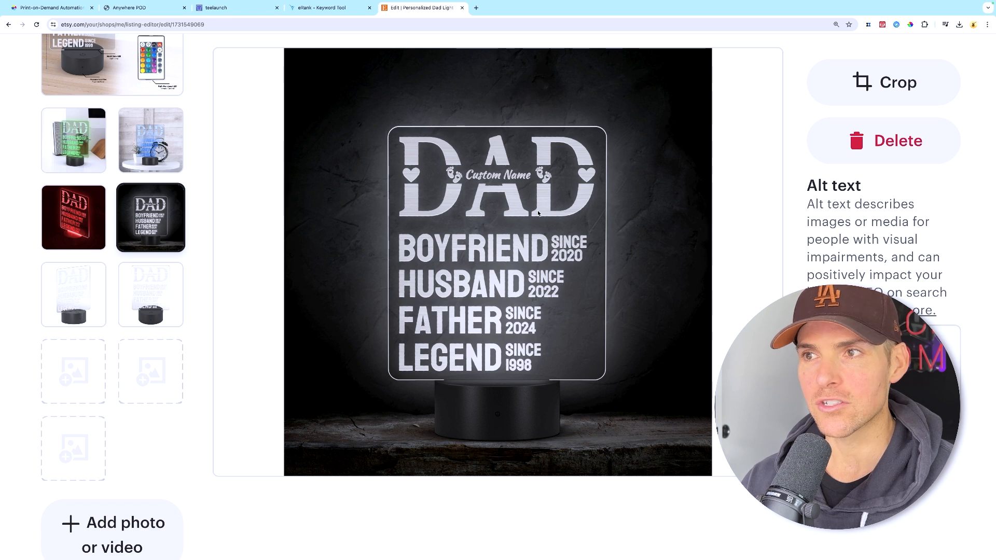
scroll(557, 215, up, 1)
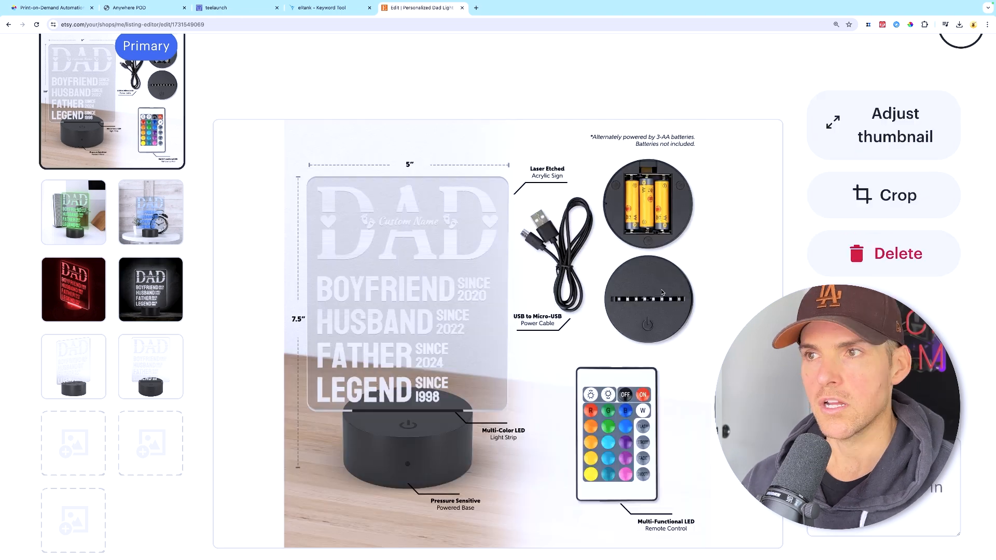
right_click(669, 290)
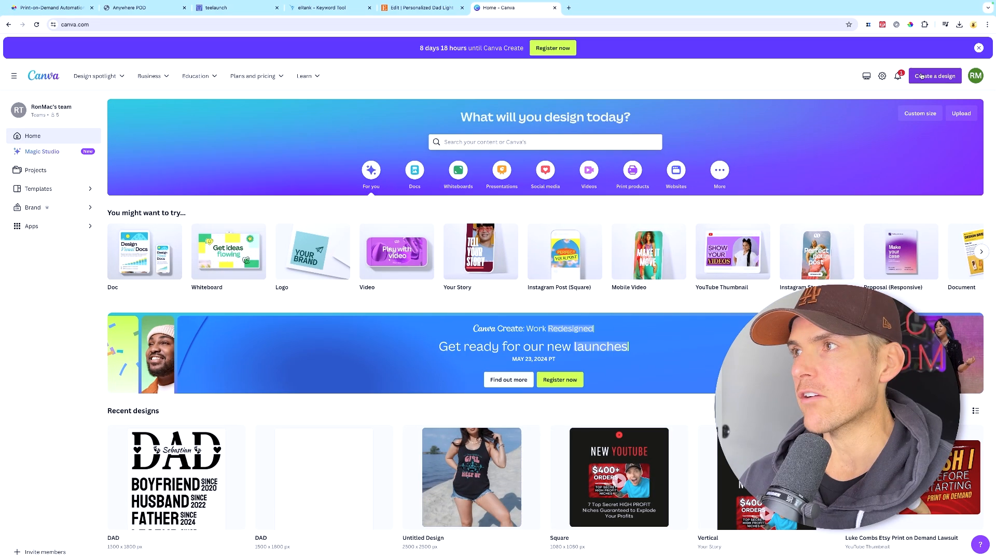
Create a new custom-size design of 2500 × 2500 px in Canva
click(921, 77)
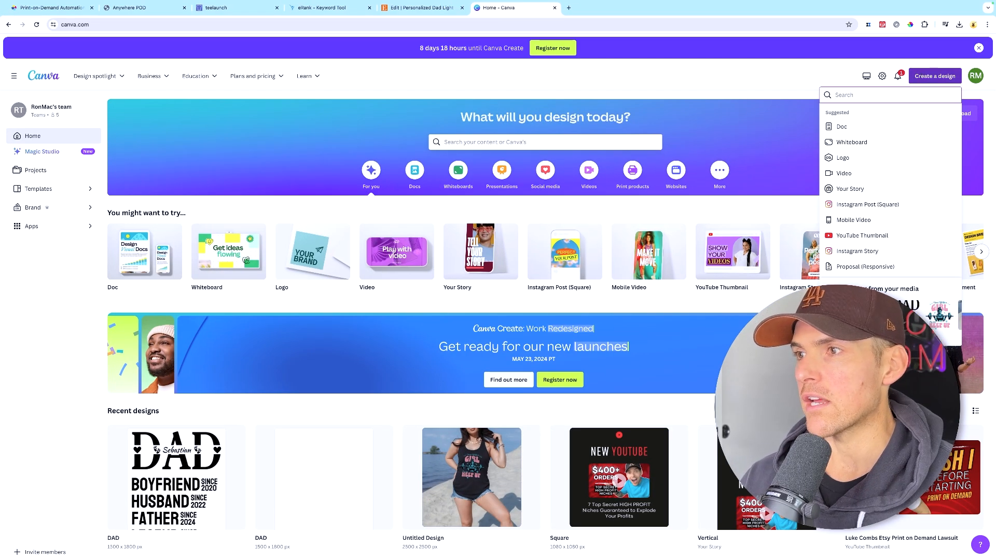
click(851, 124)
text(2599)
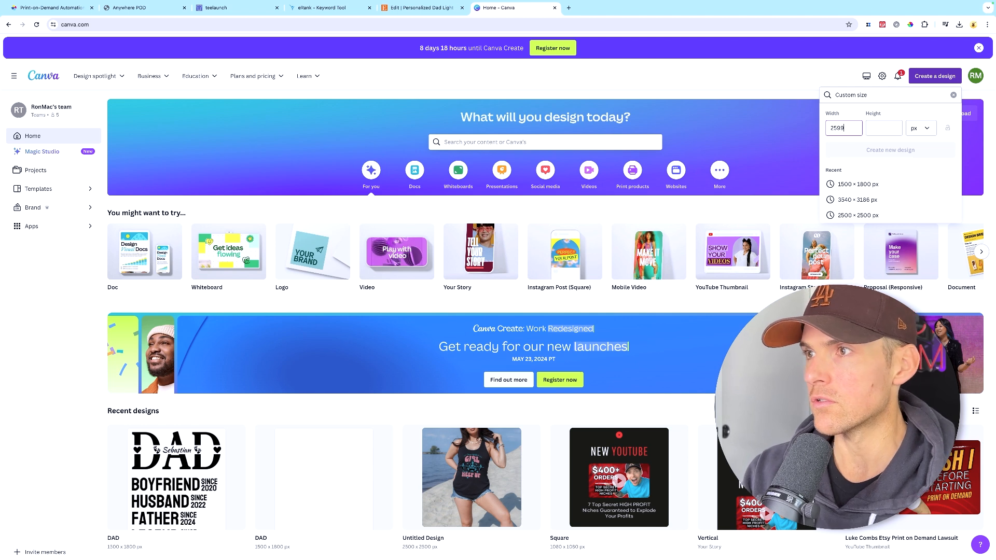
key(Tab)
text(25900)
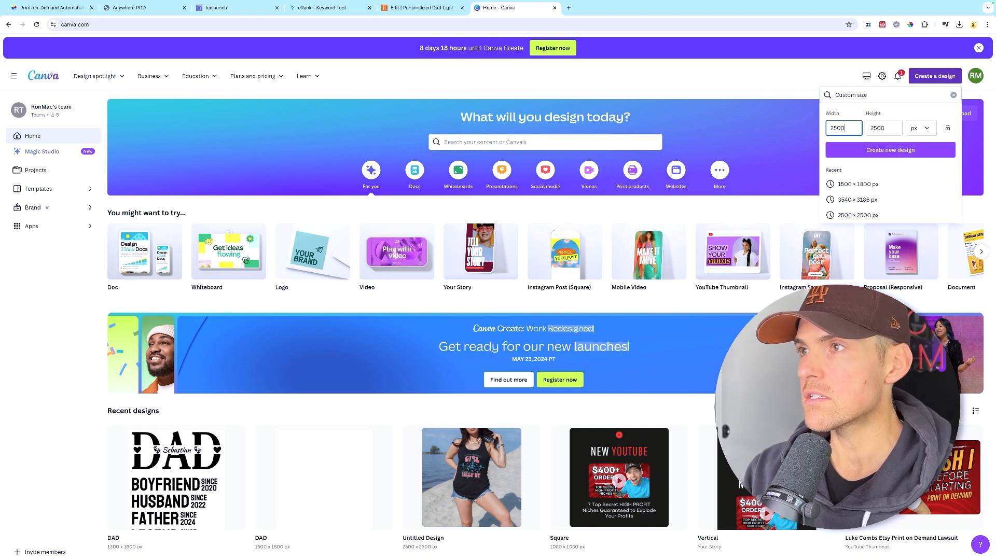
click(850, 145)
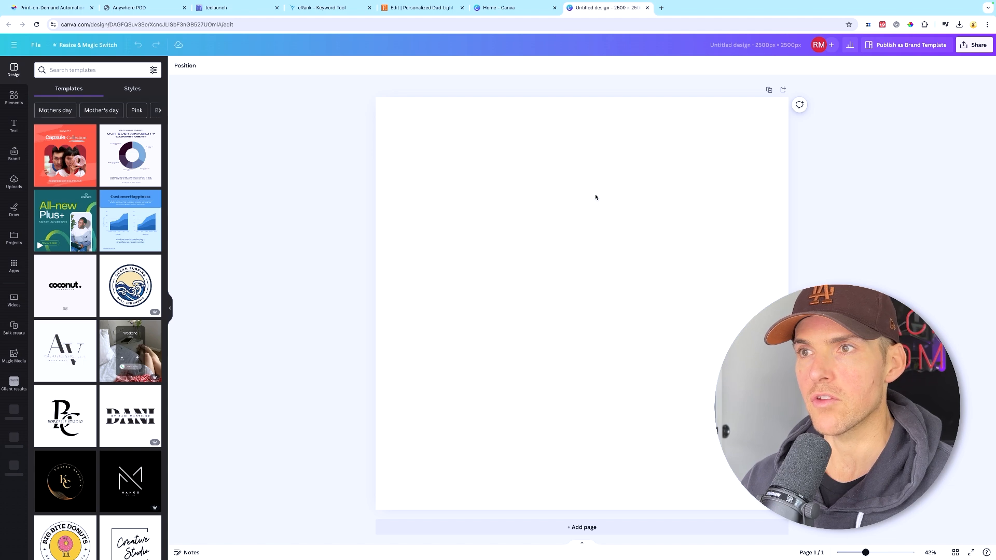
Paste the dark-background sign mockup, enlarge it to full page height, and crop its right side to leave a blank strip
key(super+v)
drag(573, 250, 469, 185)
drag(633, 392, 747, 507)
drag(726, 391, 689, 395)
double_click(688, 395)
drag(709, 300, 624, 300)
click(677, 357)
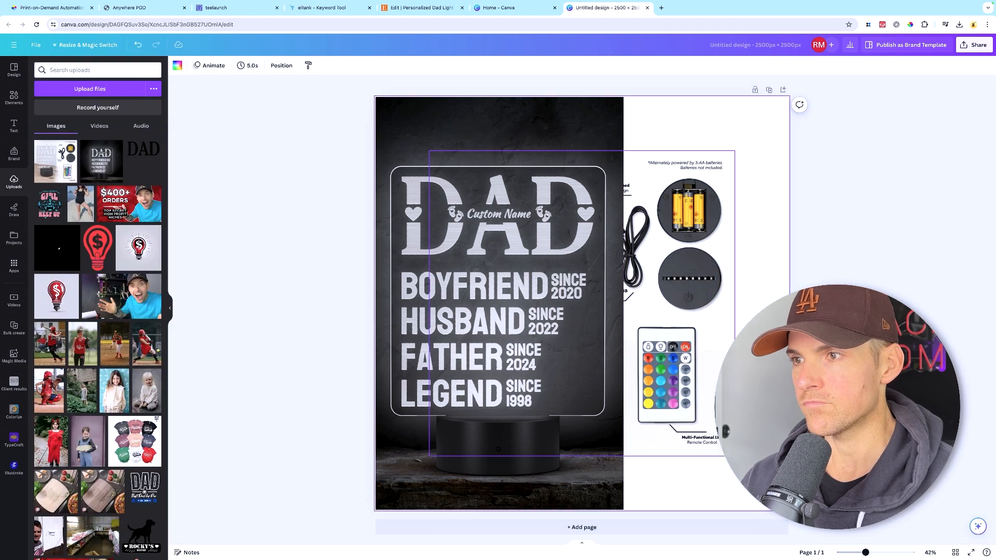
Crop the accessories photo to its upper part and enlarge it so the cable and both bases fit the blank strip
drag(680, 363, 732, 363)
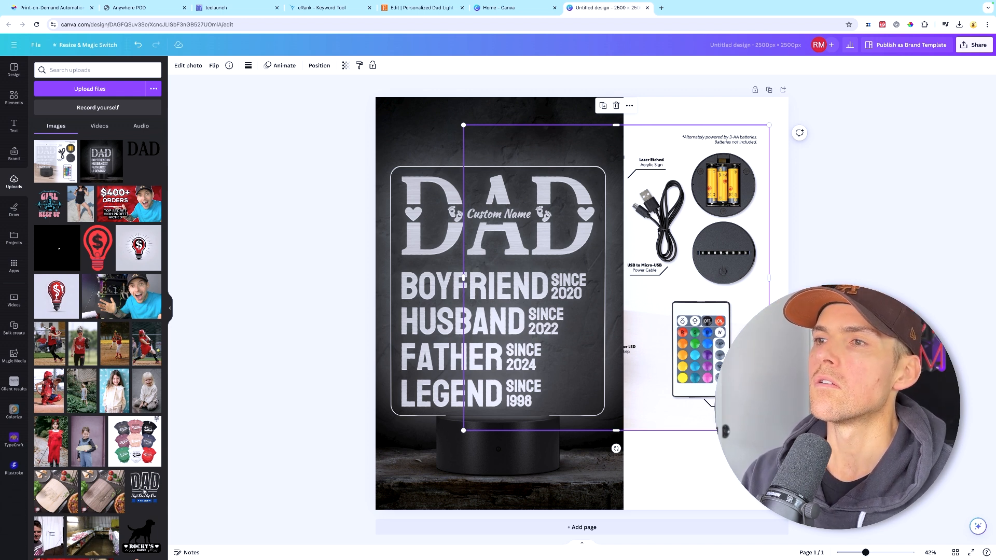
double_click(709, 377)
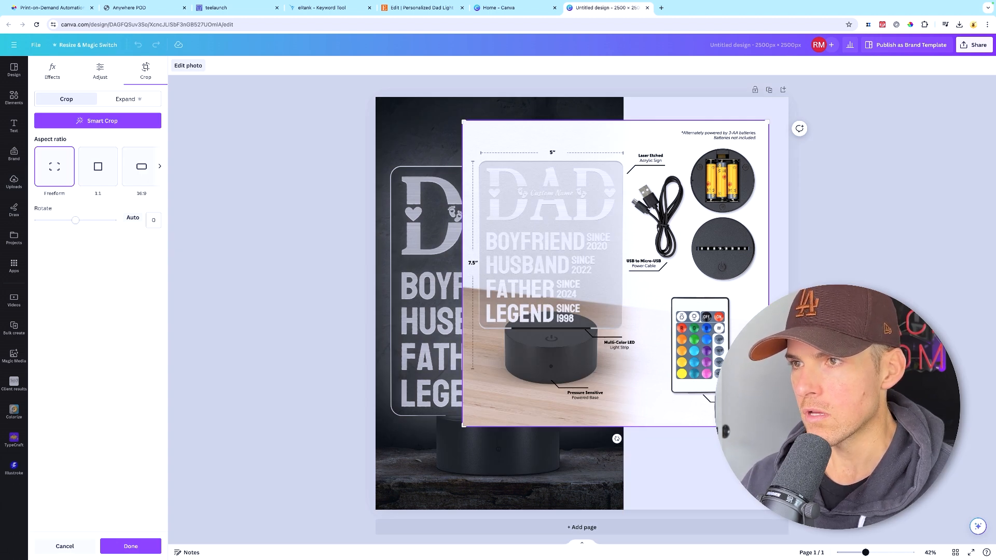
drag(768, 425, 770, 290)
drag(685, 266, 673, 242)
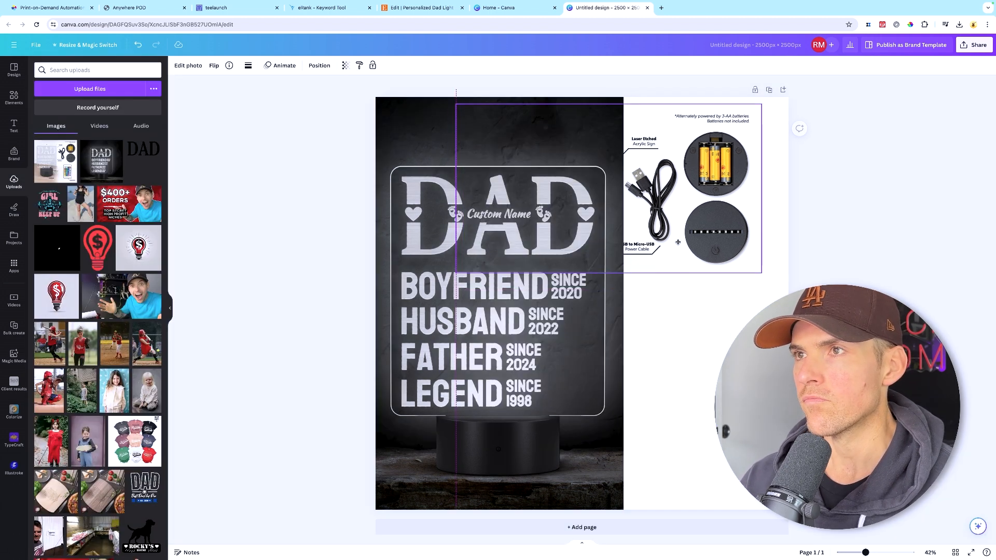
drag(758, 267, 808, 300)
Duplicate the accessories photo, crop the copy to the remote control, and place it enlarged below the cable and bases
drag(744, 260, 730, 439)
double_click(730, 439)
drag(719, 368, 720, 206)
double_click(718, 362)
double_click(718, 362)
double_click(715, 363)
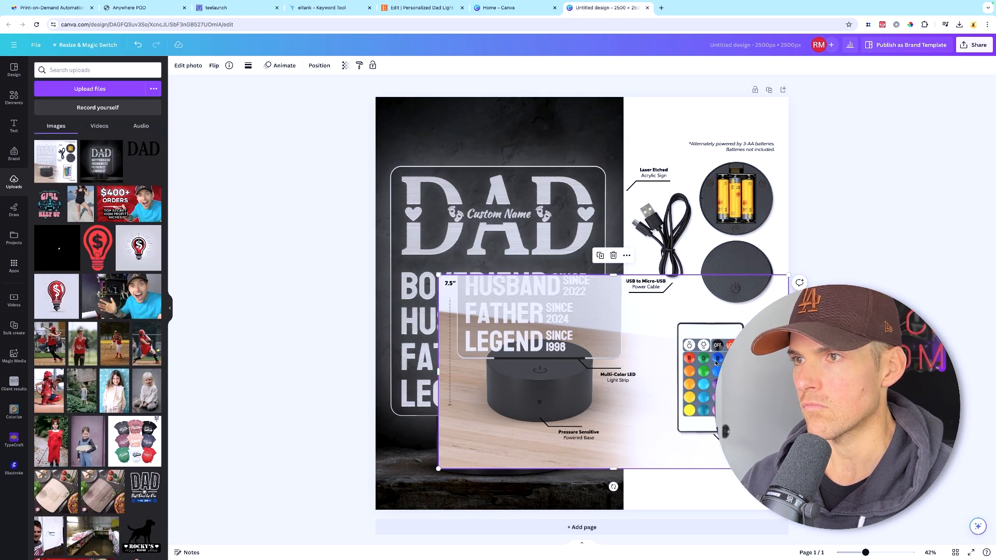
drag(715, 363, 715, 396)
double_click(714, 396)
drag(438, 308, 552, 309)
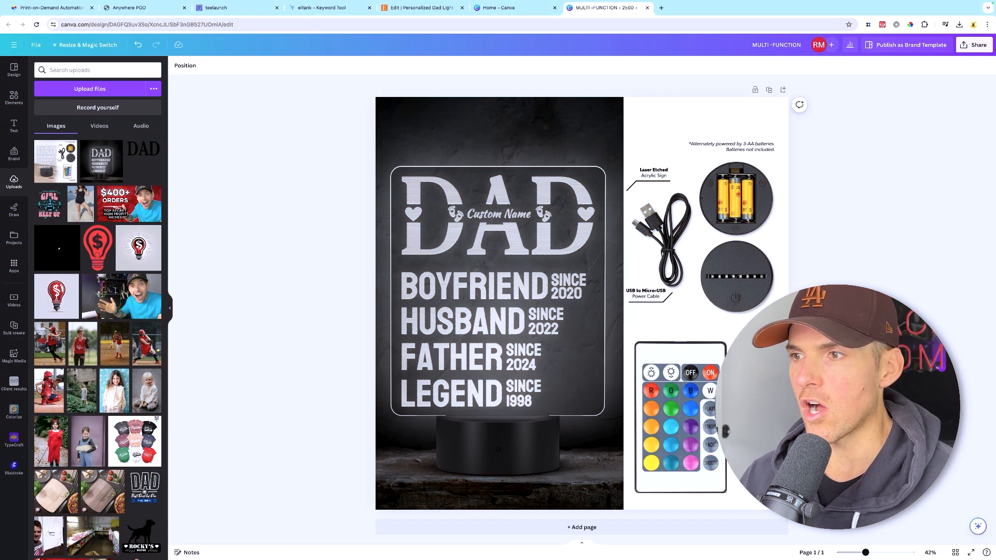
click(715, 371)
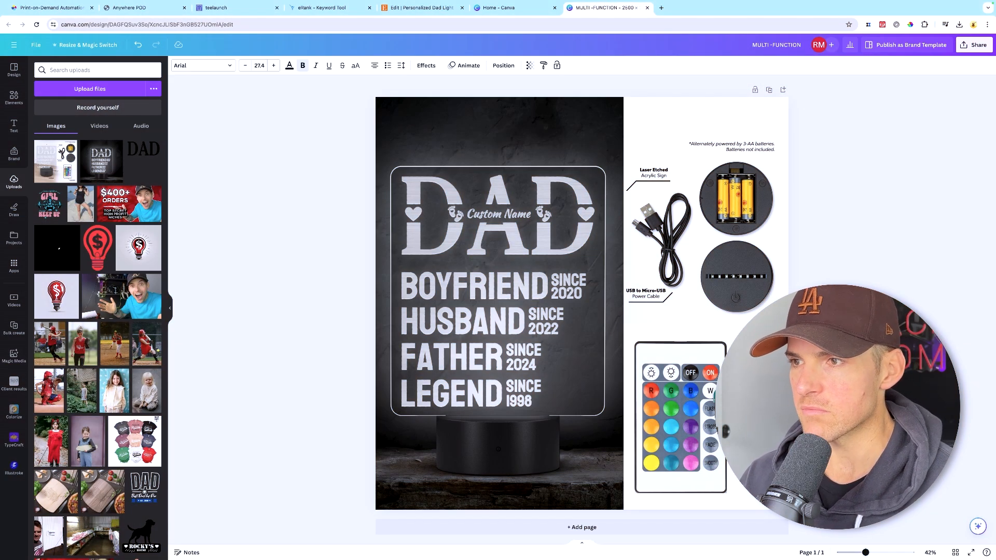
key(Delete)
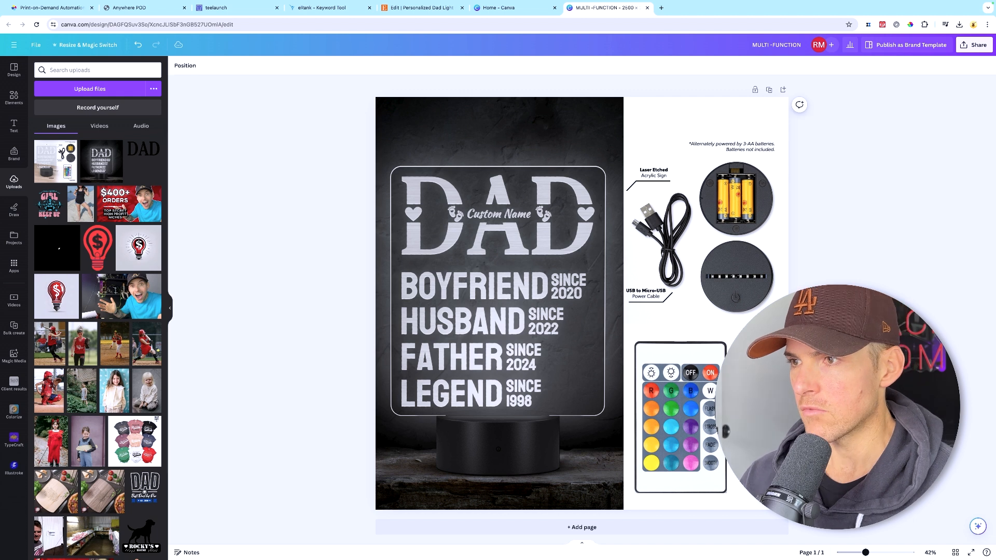
key(ctrl+z)
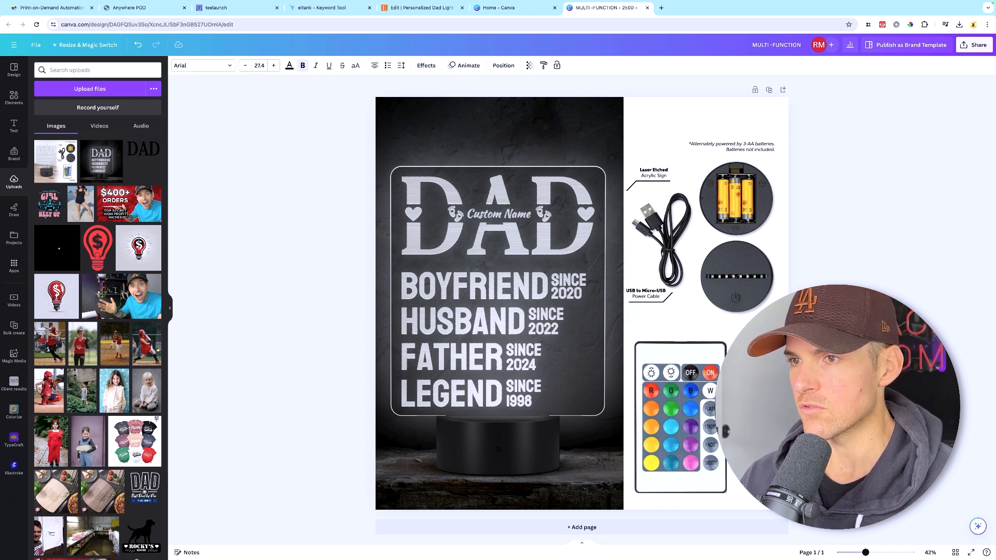
drag(742, 285, 745, 288)
double_click(744, 286)
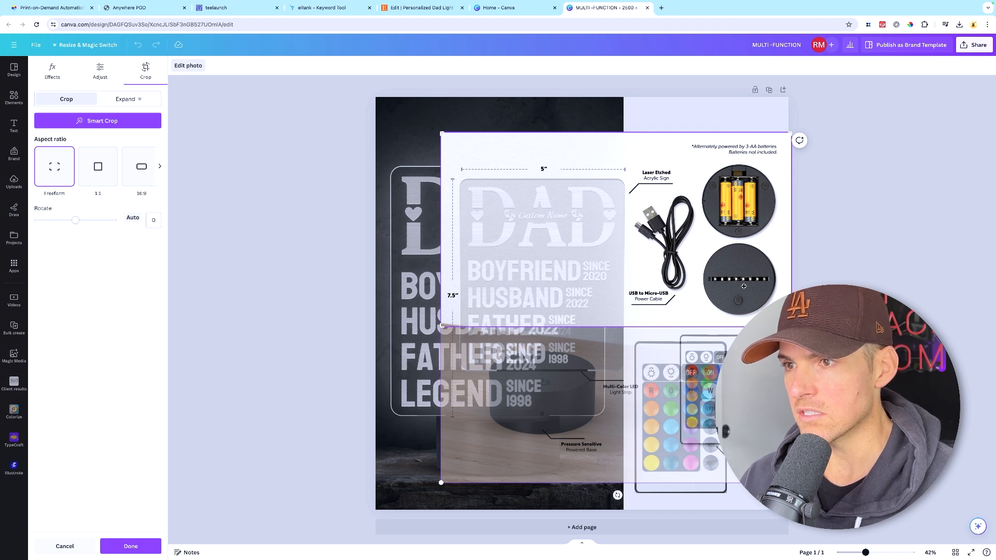
click(893, 254)
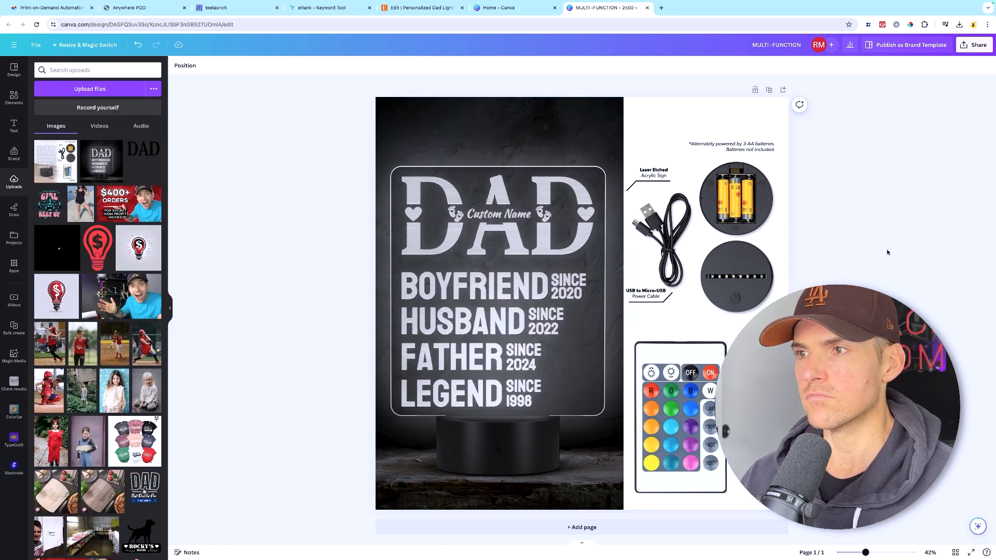
Download the finished composite image and add it to the Etsy listing's photos
click(975, 45)
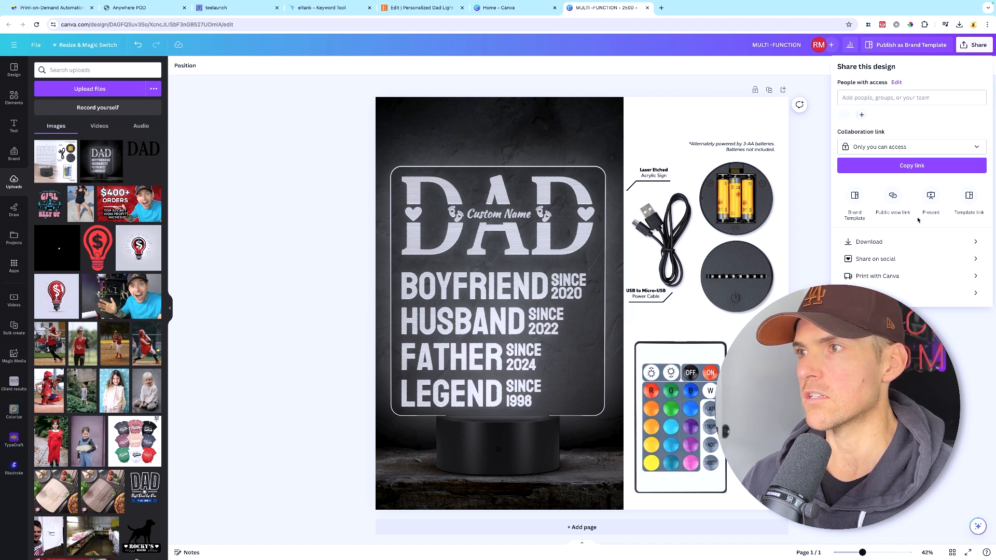
click(916, 242)
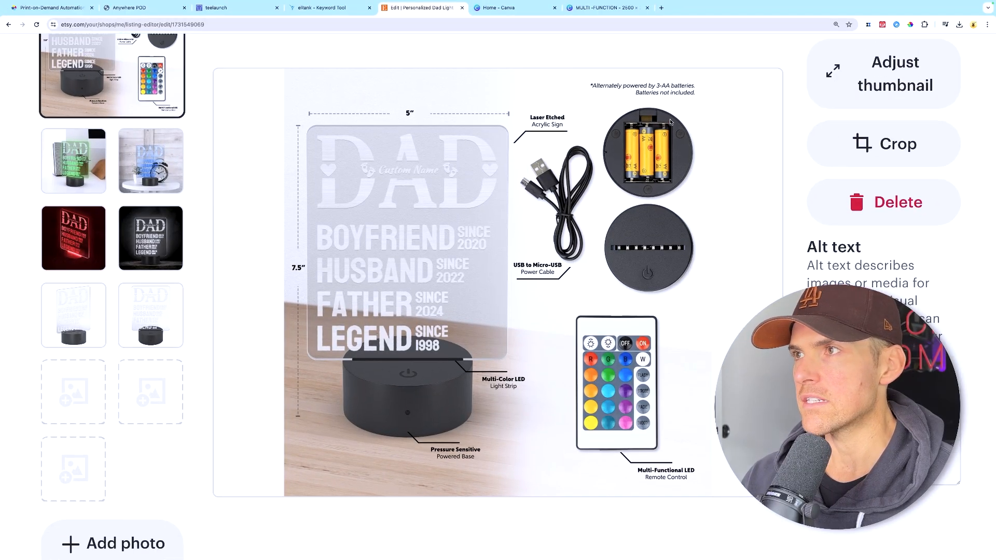
scroll(670, 121, up, 2)
click(961, 38)
scroll(513, 296, down, 1)
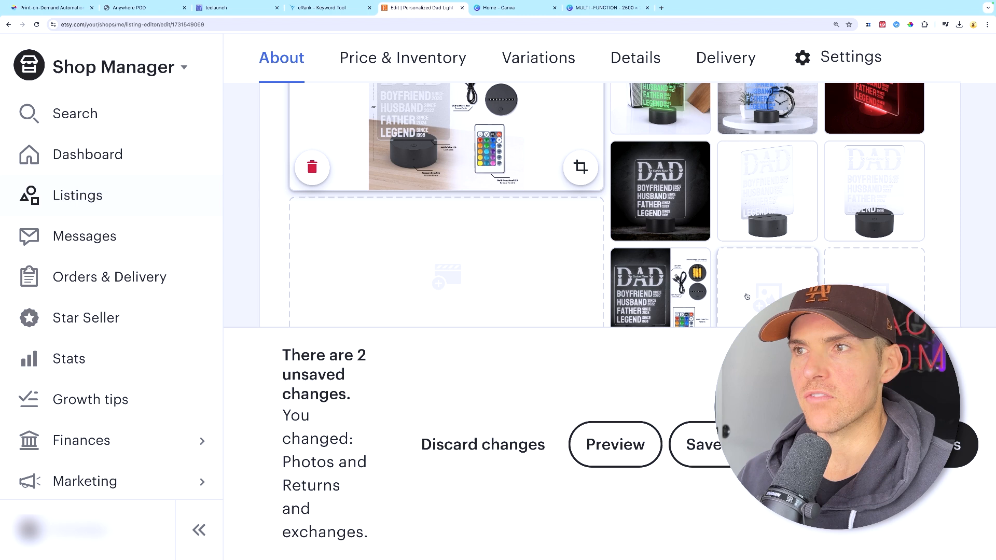
Make the composite image the listing's primary photo and move the red-lit mockup to second place
scroll(747, 297, up, 1)
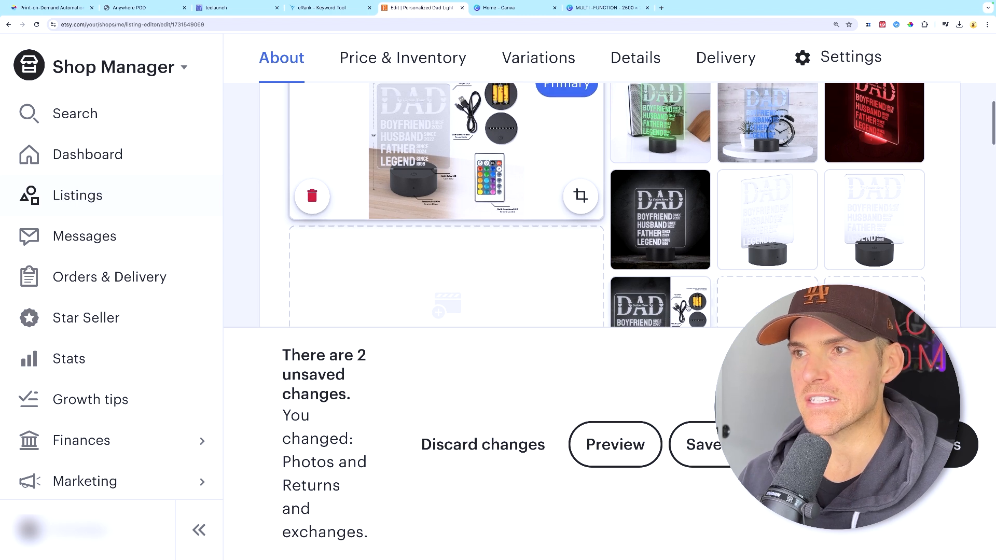
drag(667, 303, 467, 156)
scroll(786, 241, up, 2)
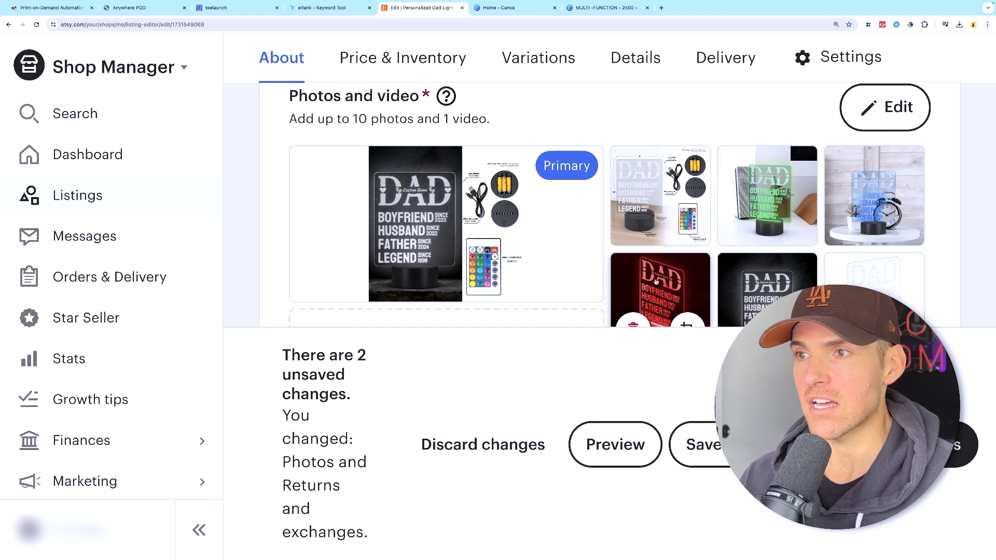
drag(660, 290, 666, 192)
Extend the listing title with "Perfect Gift for 1st Time Fathers Day Gift" after "LED Sign"
scroll(673, 131, down, 1)
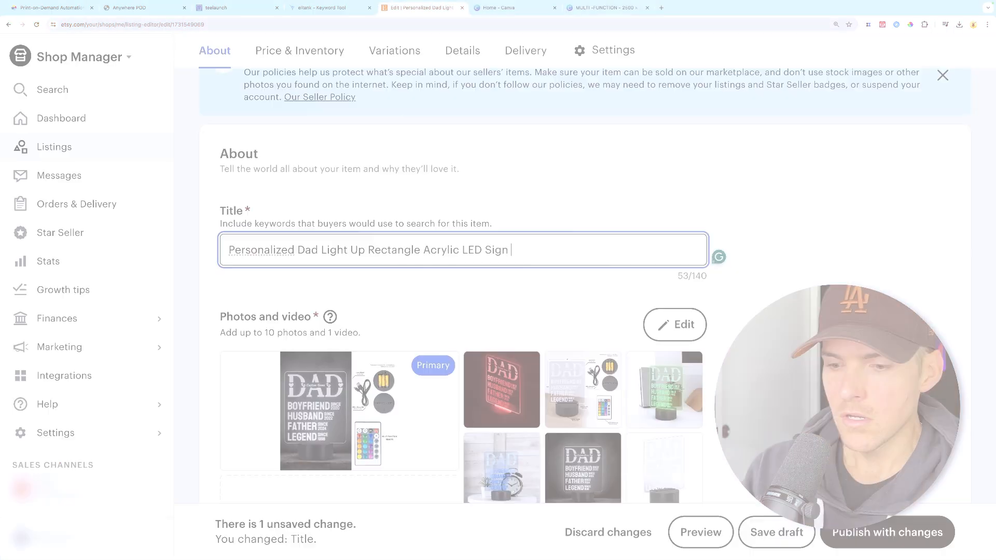
text(er)
key(BackSpace)
key(BackSpace)
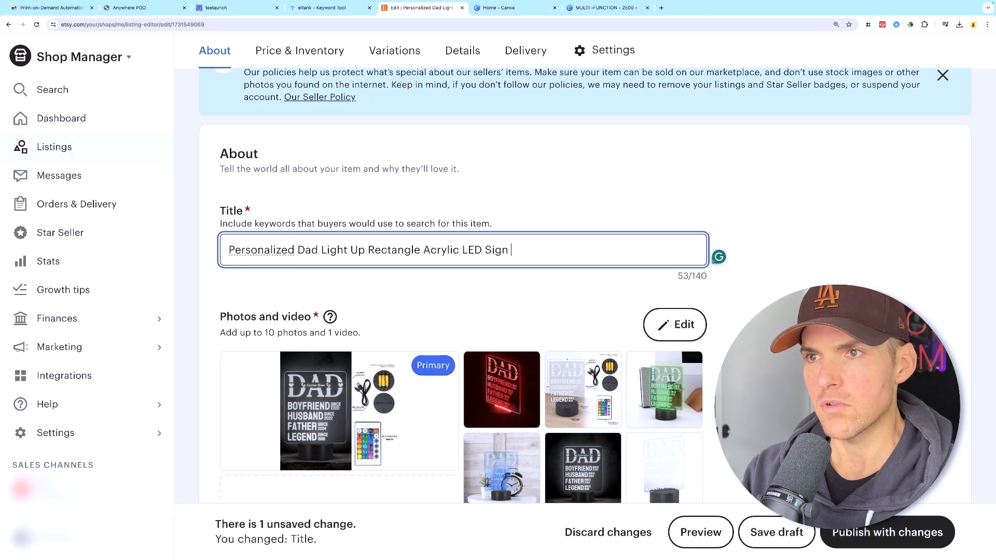
text(Perfe)
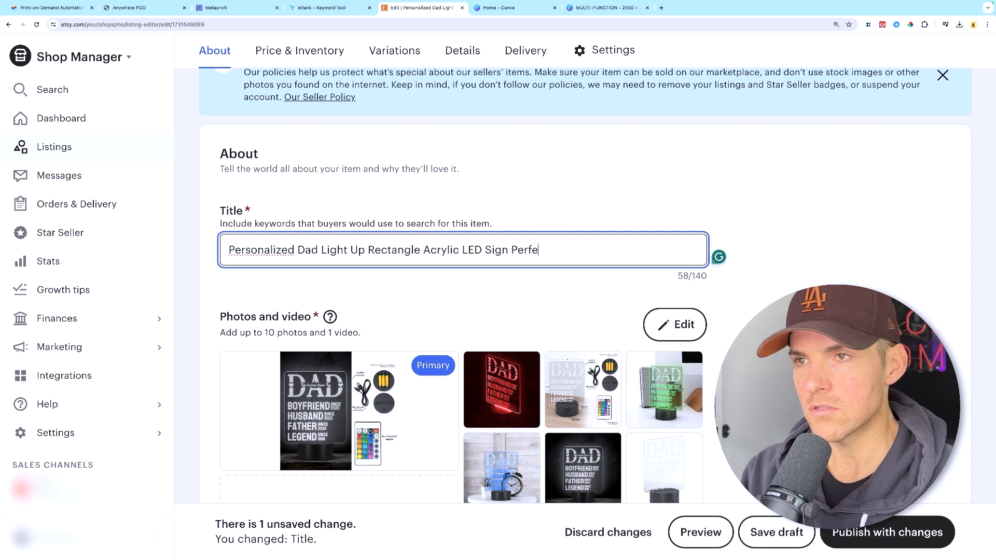
text(ct Gift f)
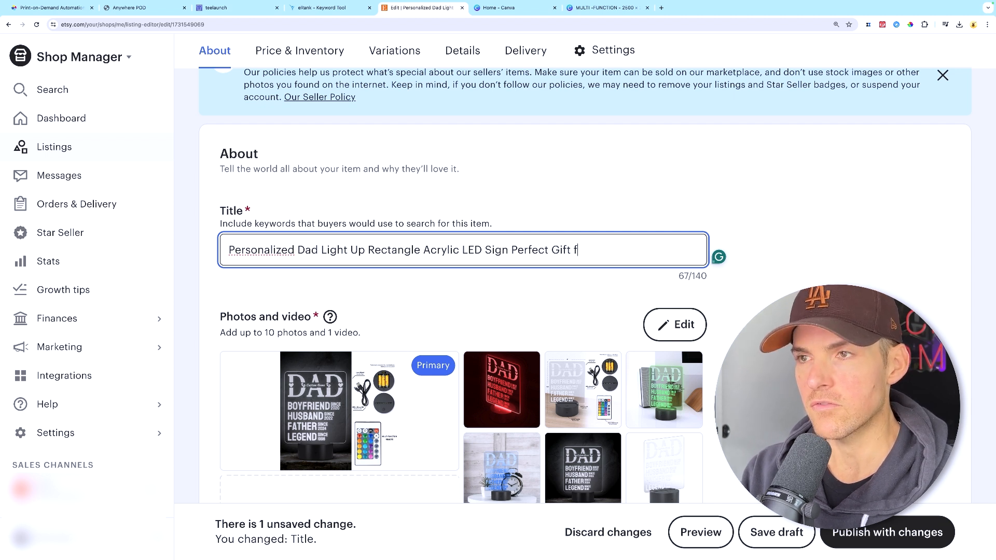
text(or 1st )
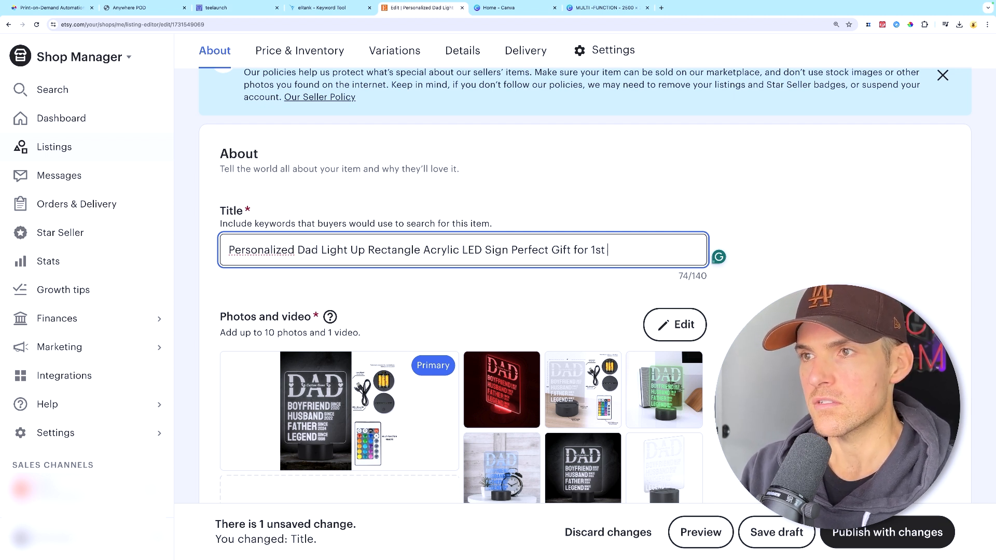
text(Time Fra)
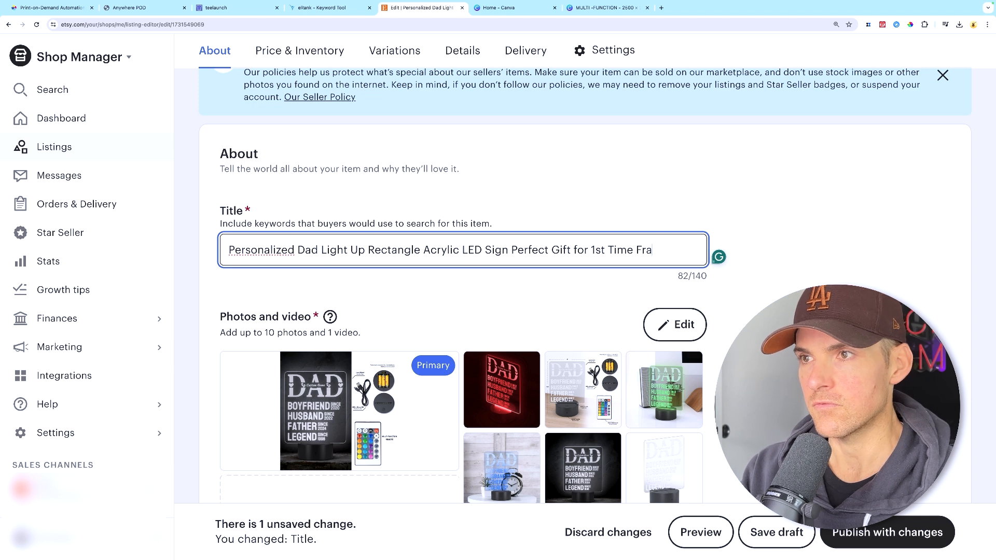
text(t)
key(BackSpace)
key(BackSpace)
key(BackSpace)
text(athers D)
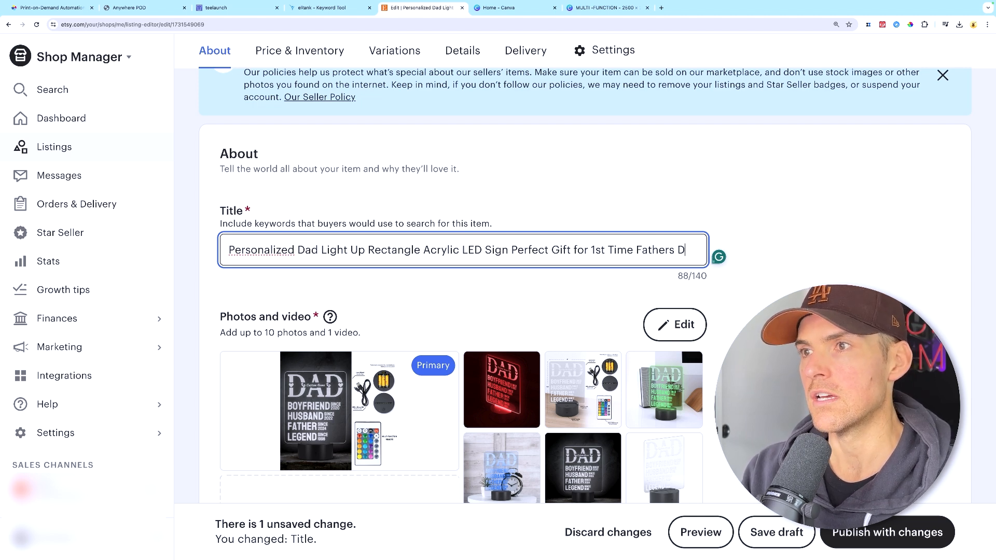
text(ay Gift)
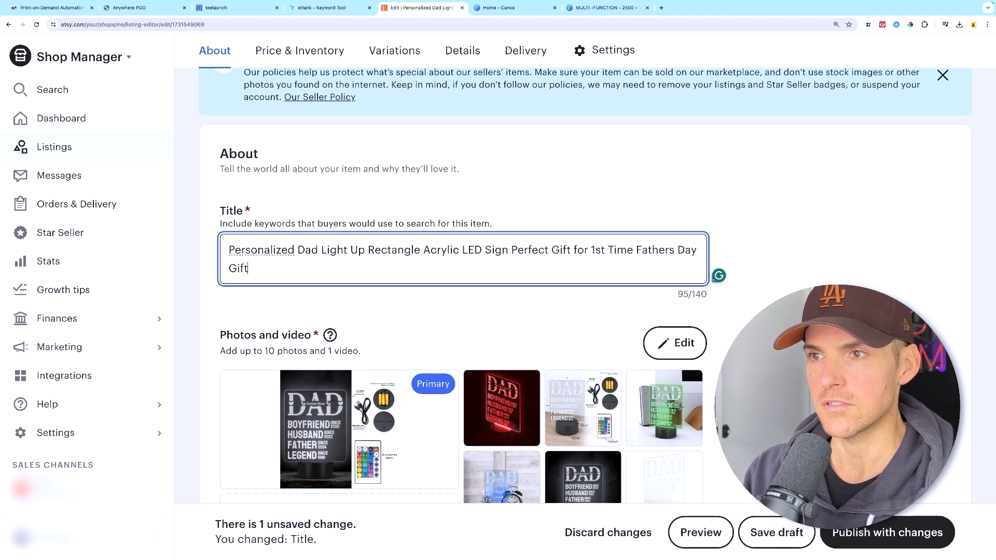
Copy the full listing title and paste it as the opening line of the description
key(ctrl+a)
key(ctrl+c)
scroll(770, 255, down, 10)
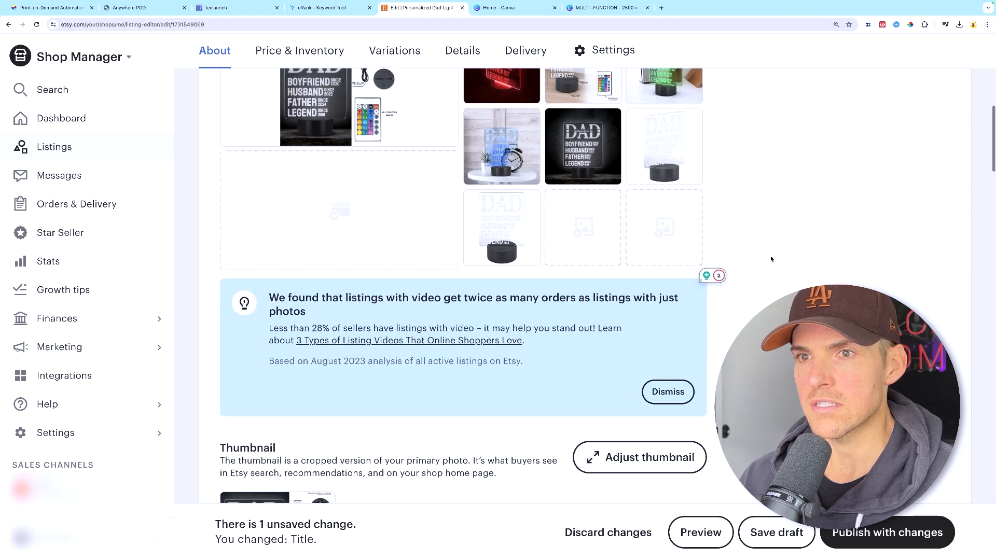
scroll(770, 256, down, 3)
click(231, 358)
key(ctrl+v)
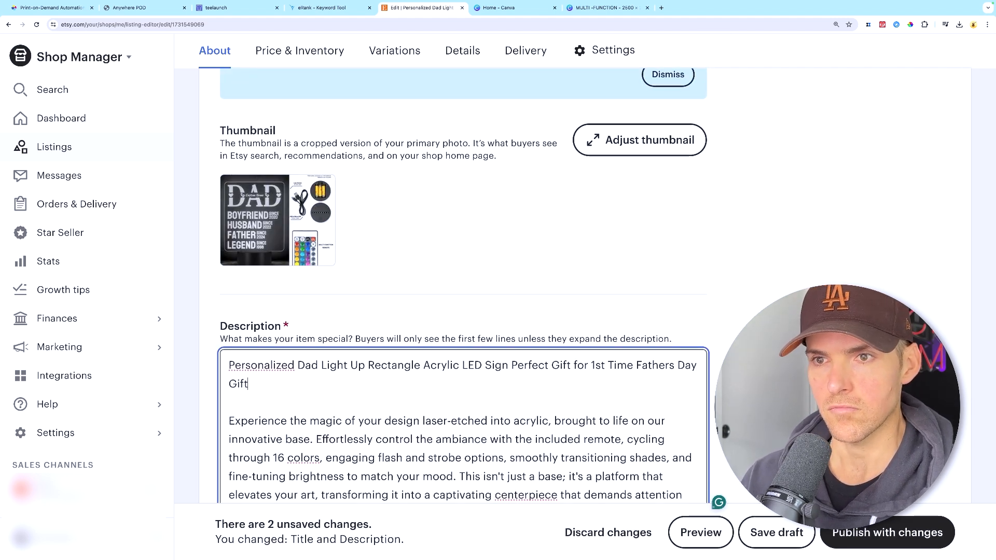
Copy the description paragraph beginning "Experience the magic of your design" and open ChatGPT at chat.openai.com in a new browser tab
scroll(248, 340, down, 2)
drag(230, 335, 660, 490)
key(ctrl+c)
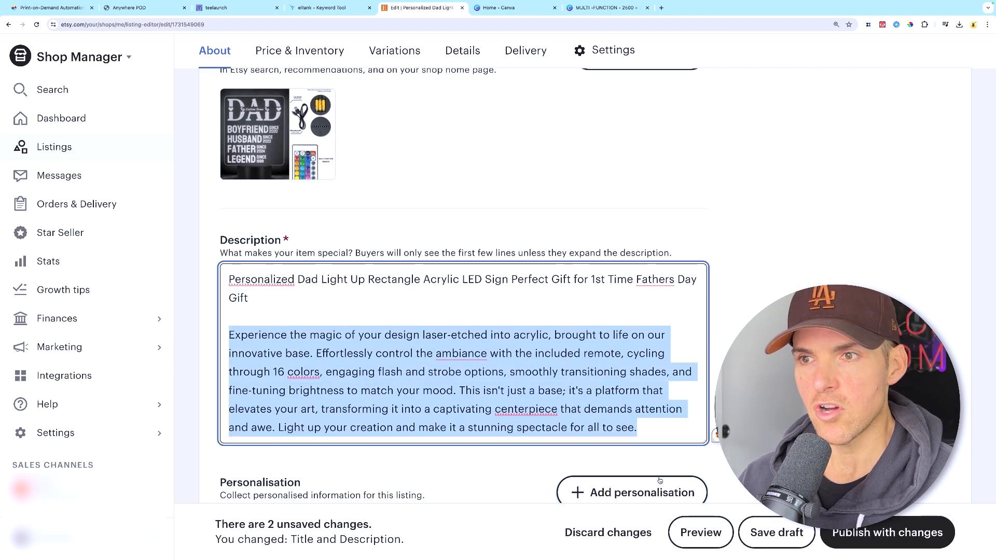
scroll(672, 486, down, 2)
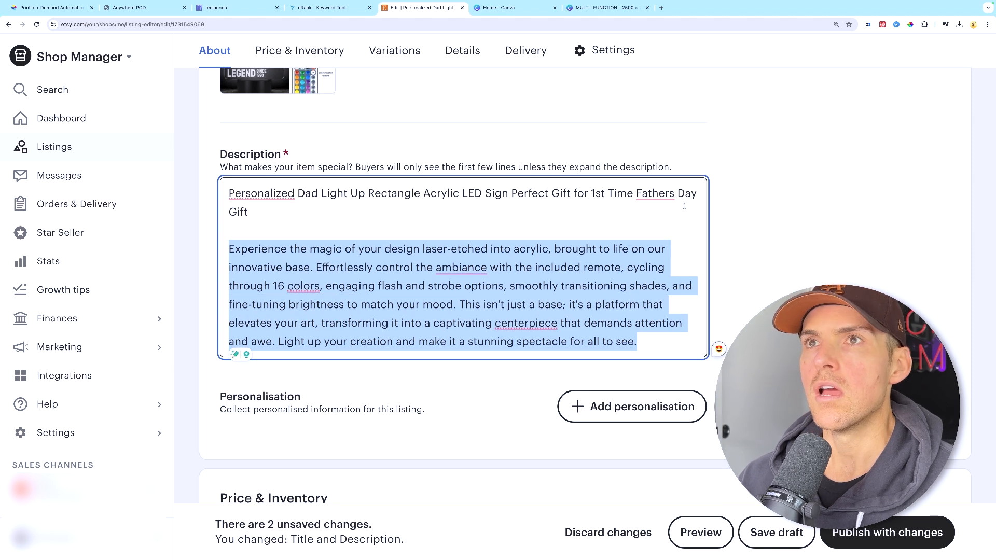
click(662, 8)
text(chat.openai.com)
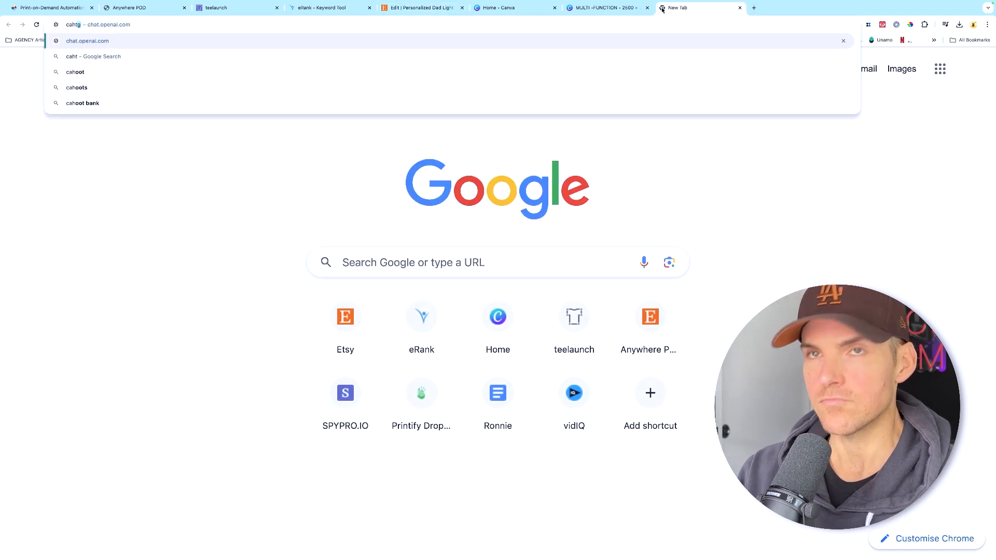
key(Return)
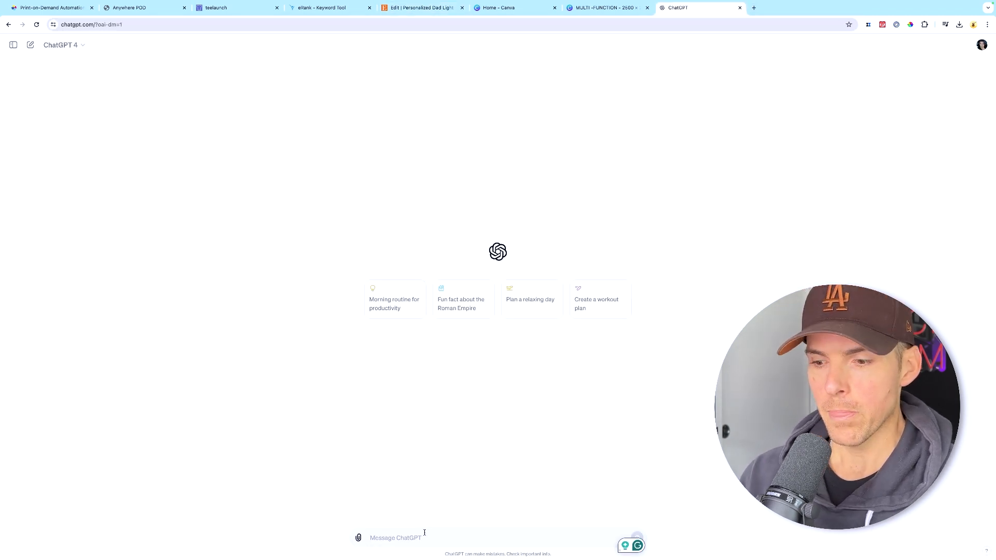
Ask ChatGPT to rewrite the copied paragraph for a mother buying the acrylic plaque for a 1st time father, incorporating the milestone's emotion and importance
text(Please rewri)
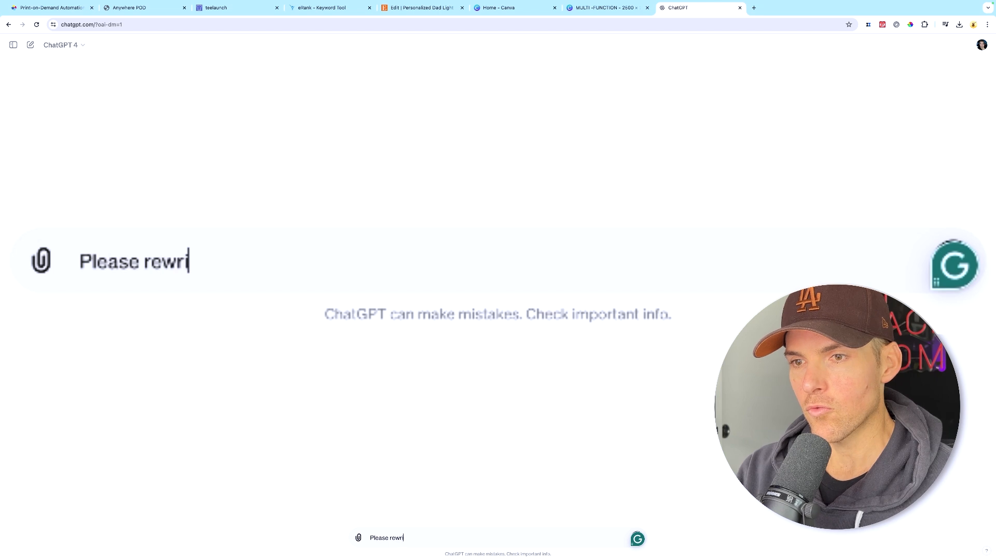
text(te the following for)
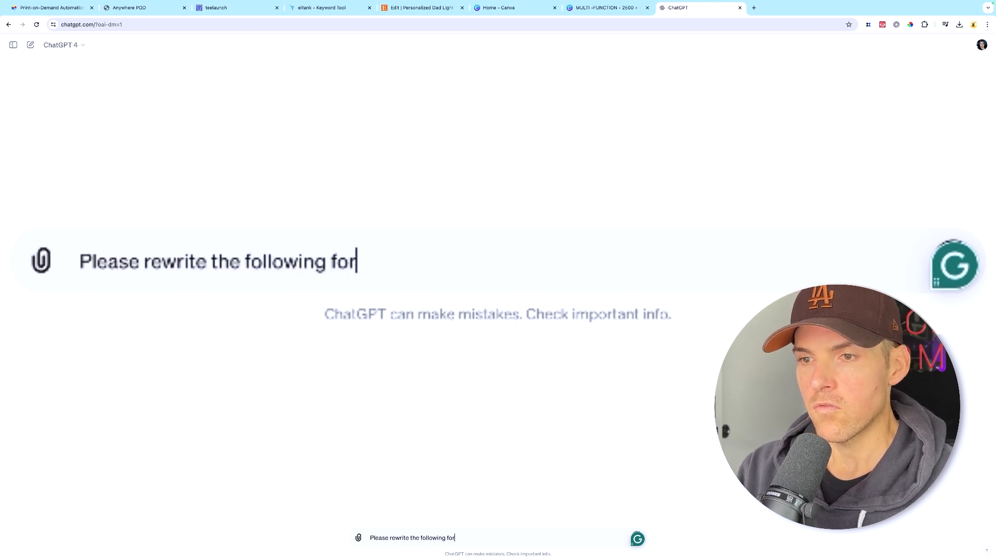
text( a mother that is )
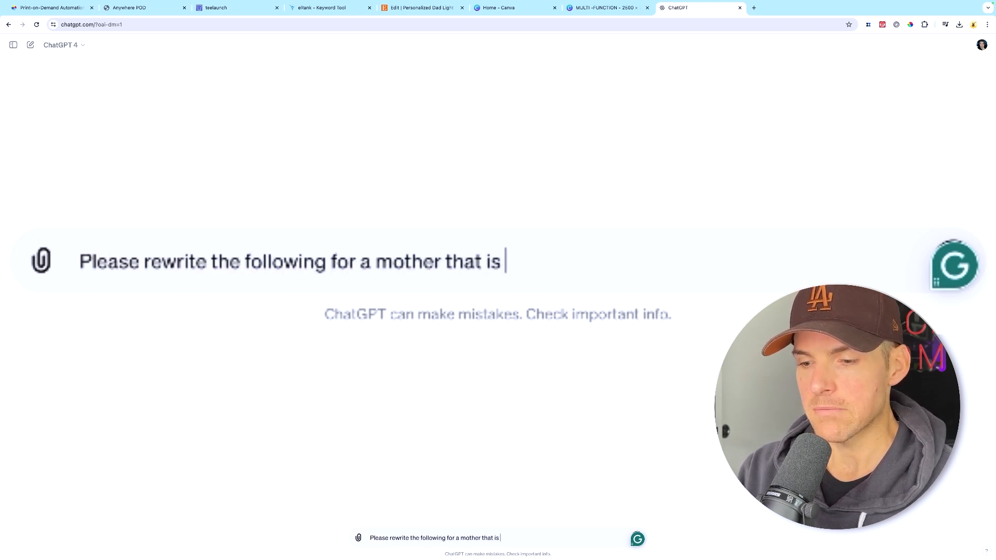
text(buying this )
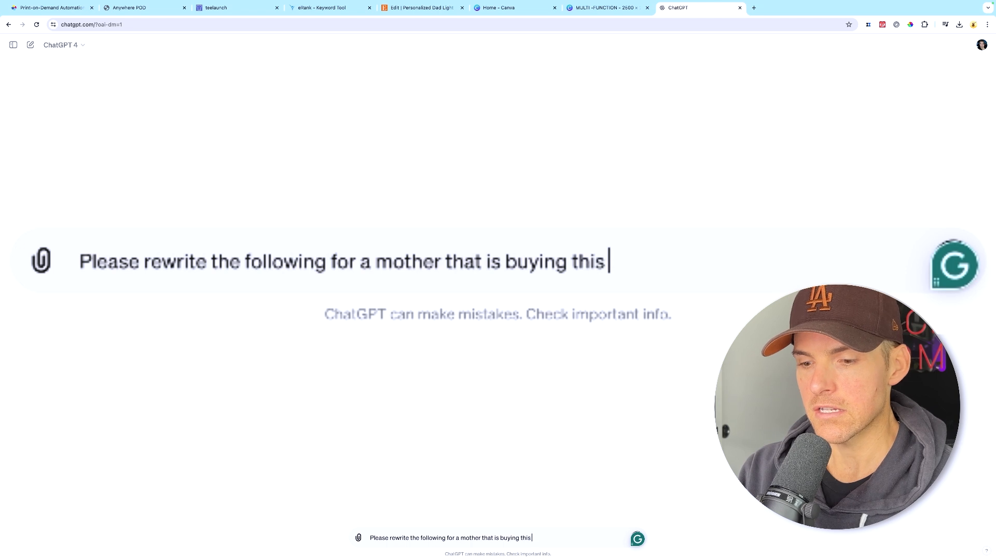
text(acrylic plaque as )
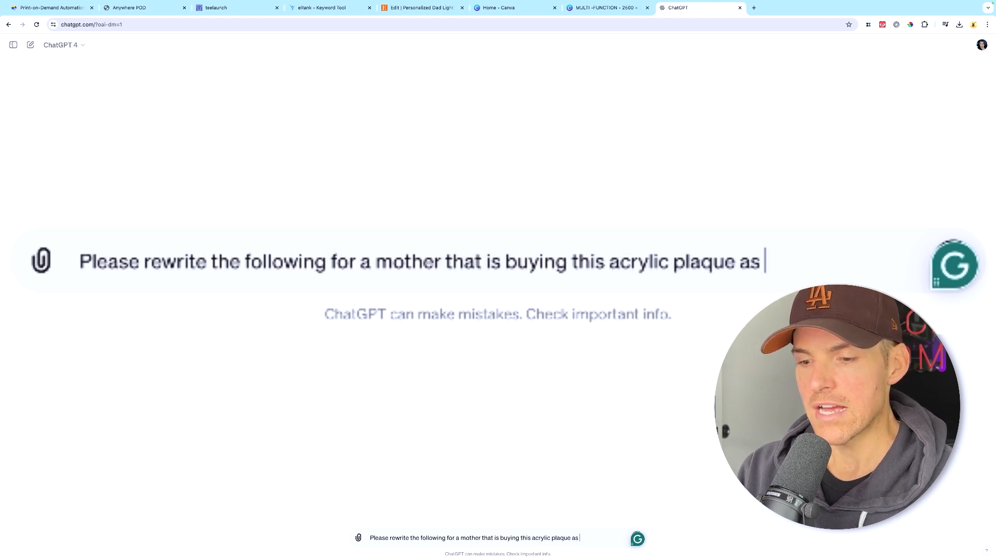
text(a gift for a 1st)
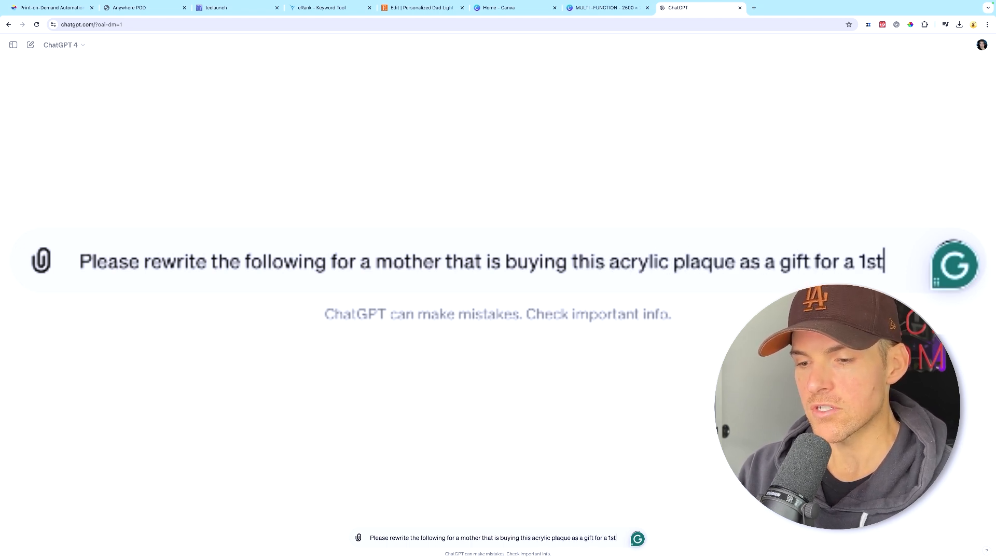
text( time father. Be sure to in)
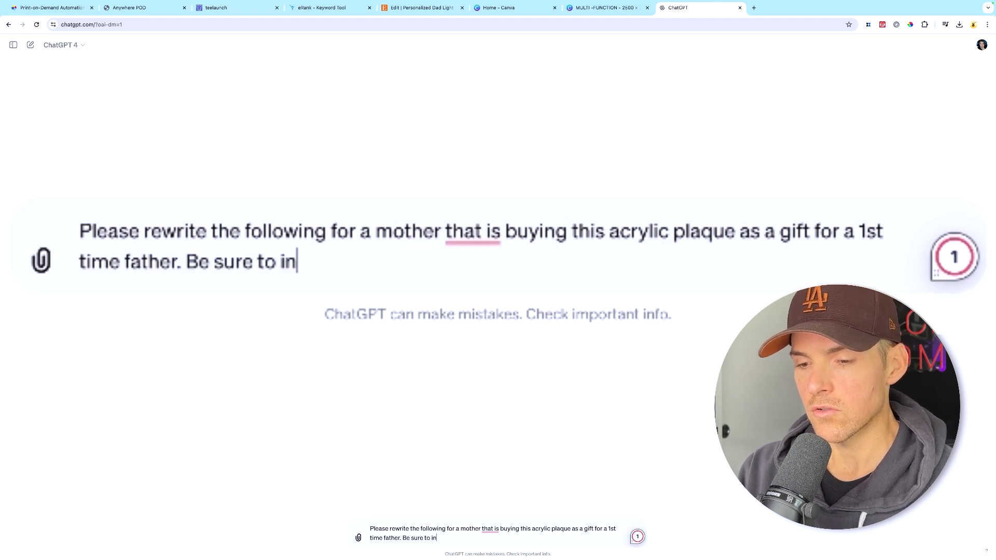
text(corporate)
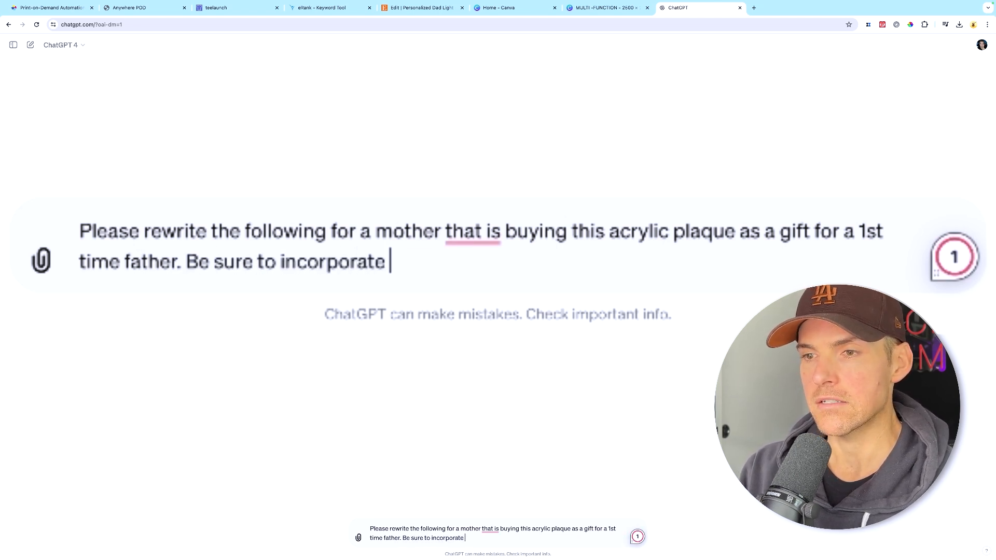
text( the emotion)
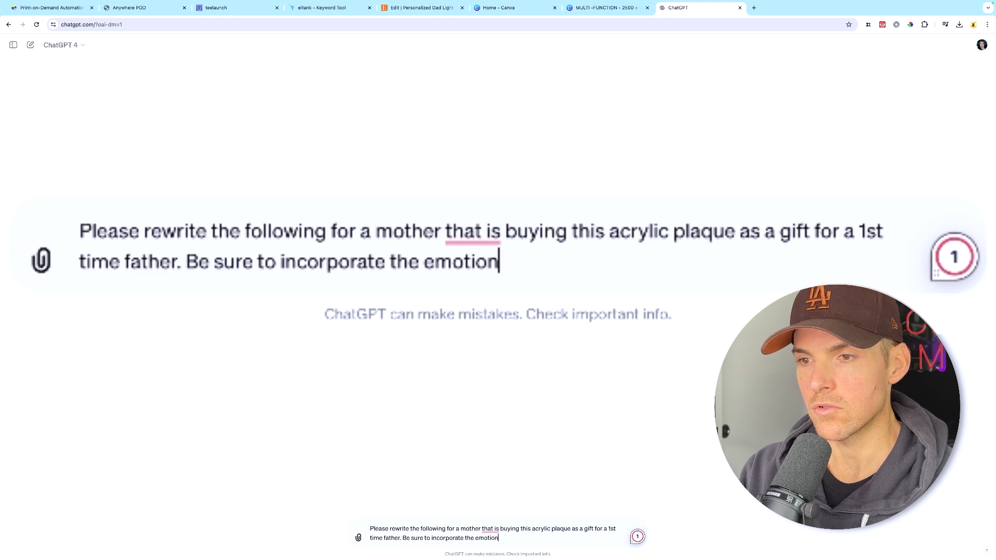
text( and importance of this milestone:)
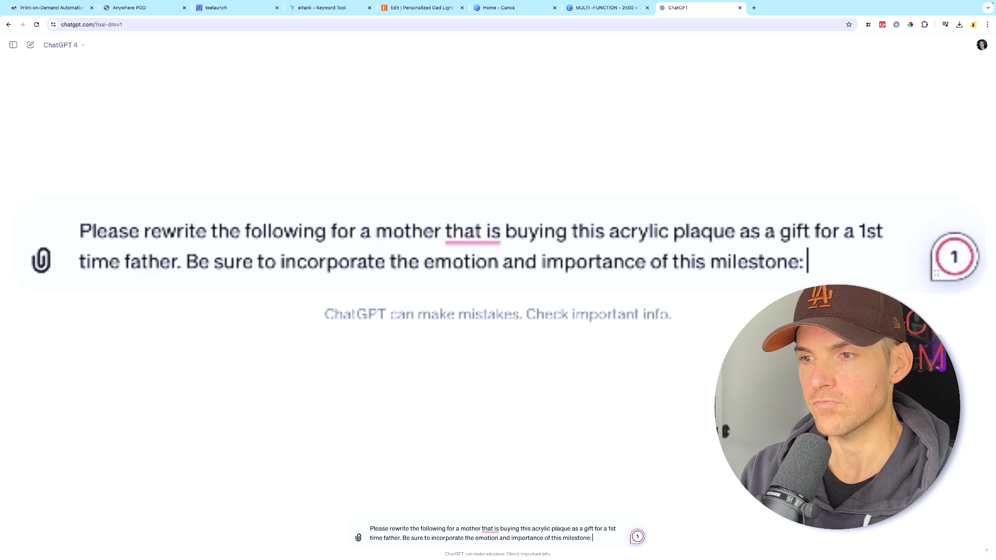
key(ctrl+v)
key(Return)
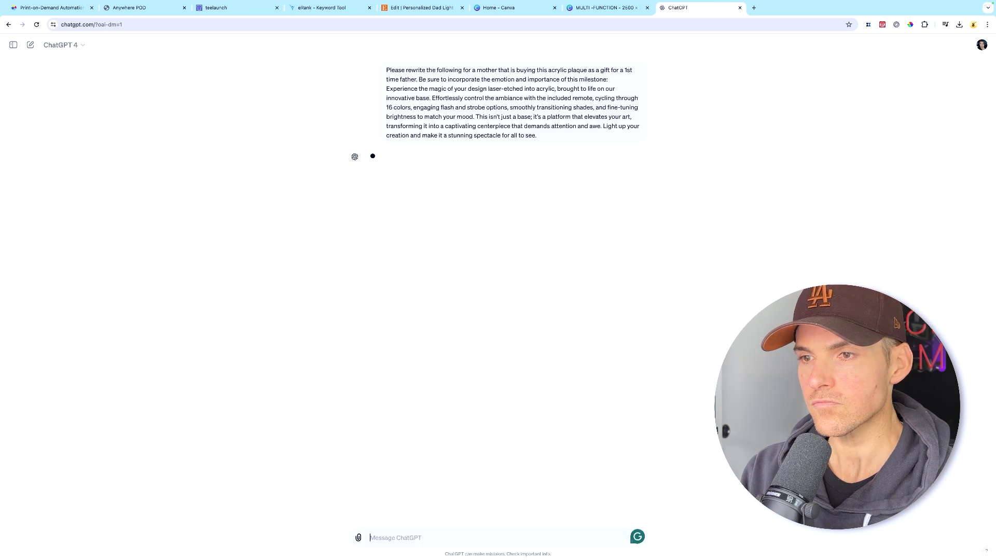
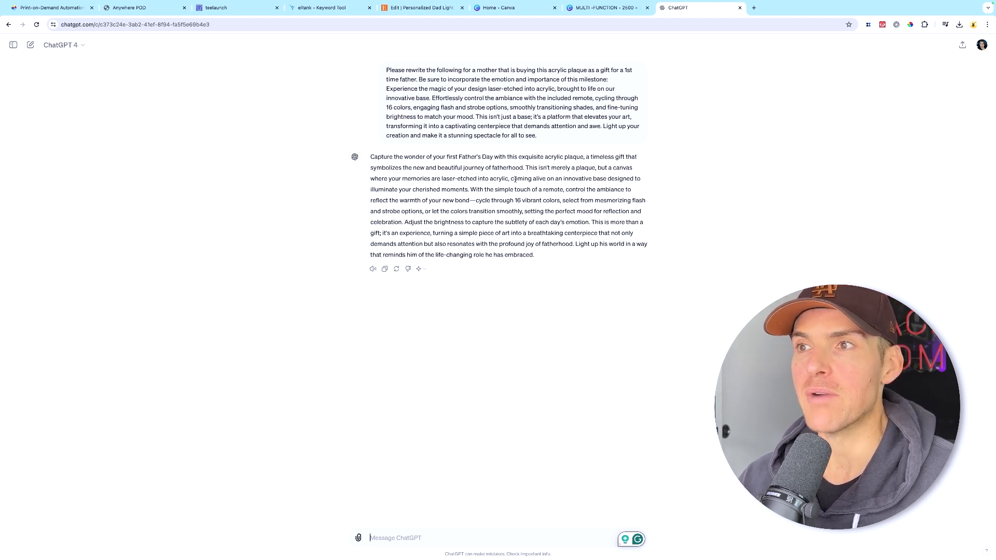
Copy ChatGPT's rewritten paragraph and use it to replace the old body paragraph of the Etsy listing description
drag(372, 156, 548, 253)
key(ctrl+c)
click(421, 9)
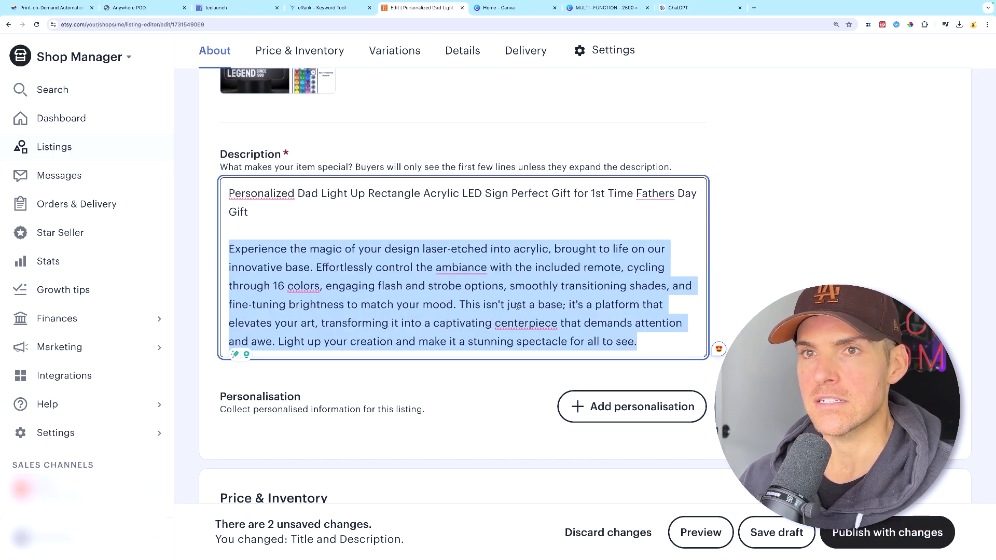
key(ctrl+v)
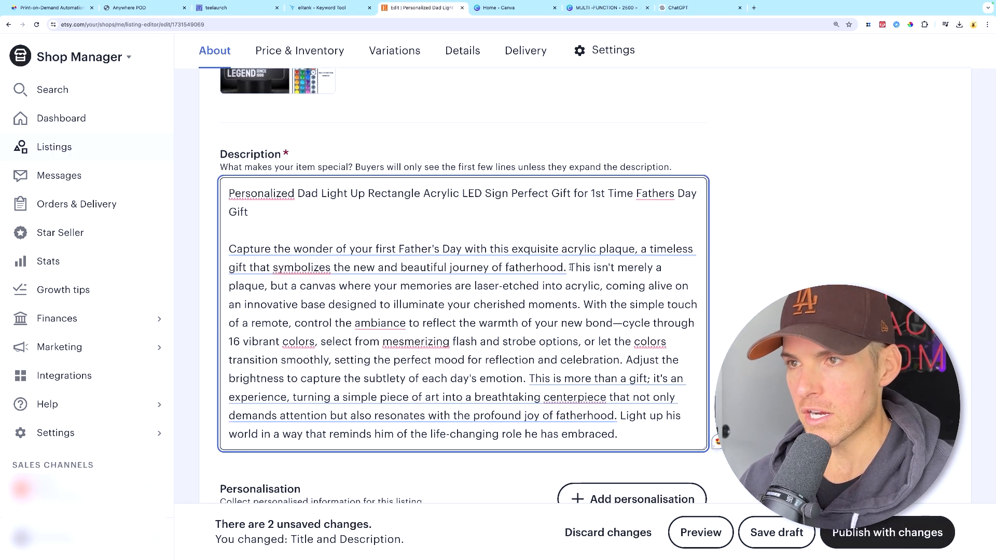
Split the new description text into separate paragraphs after "fatherhood.", "moments." and "celebration.", with a blank line between them
key(Return)
key(Return)
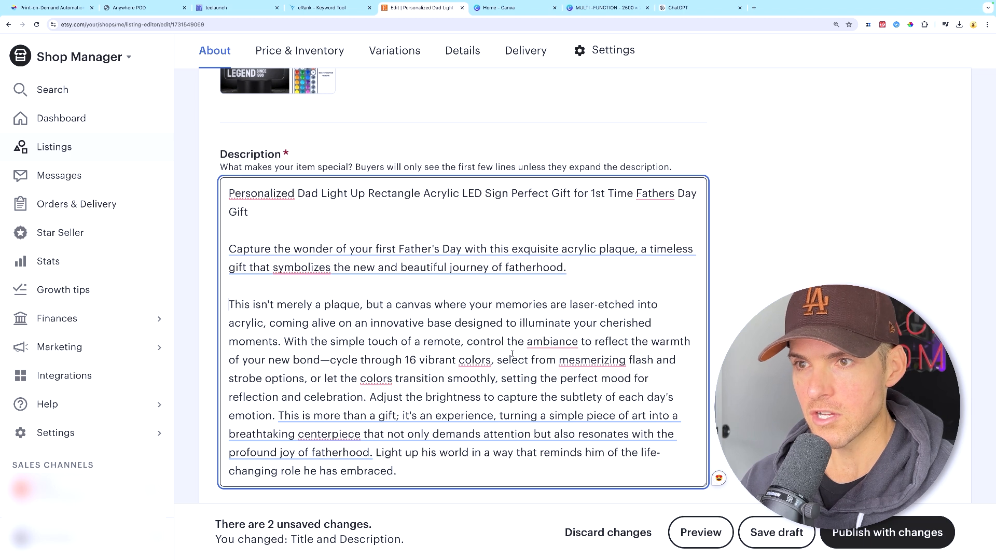
click(284, 341)
key(Return)
key(Return)
click(296, 403)
key(Return)
key(Return)
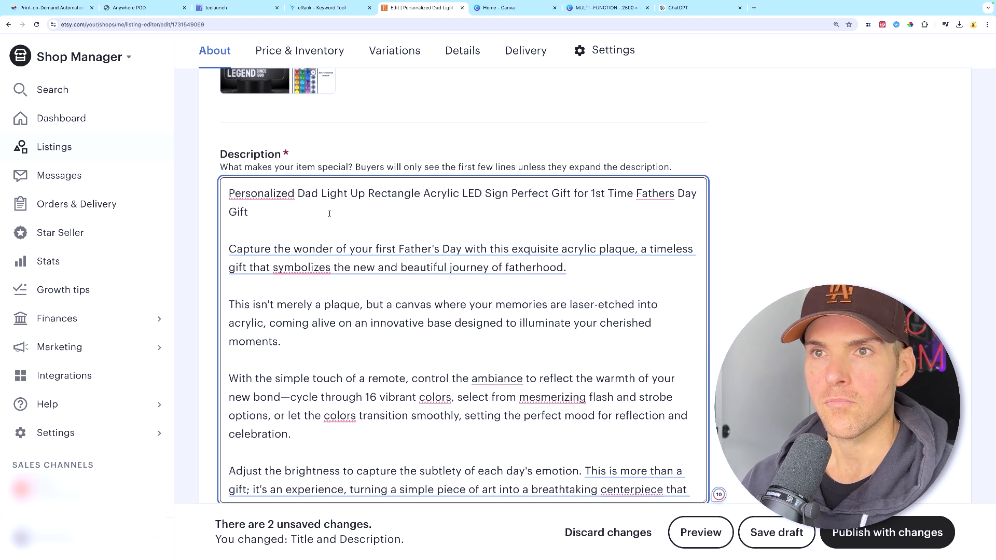
Insert the line "> Personalize Child's Name" below the description's opening title line, separated by a blank line
click(329, 214)
key(Return)
key(Return)
text(Personalize)
scroll(462, 286, up, 2)
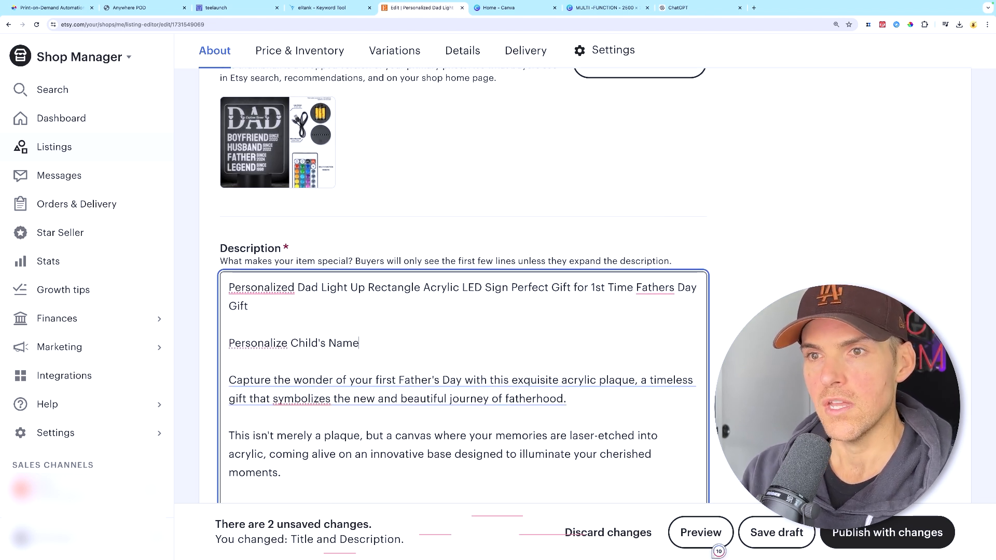
click(225, 342)
text(>)
Add four more ">" personalization lines below it for Year Relationship Started, Year of Marriage, Year of Child's Birth and Year of Father's Birth
click(386, 343)
key(Return)
text(>)
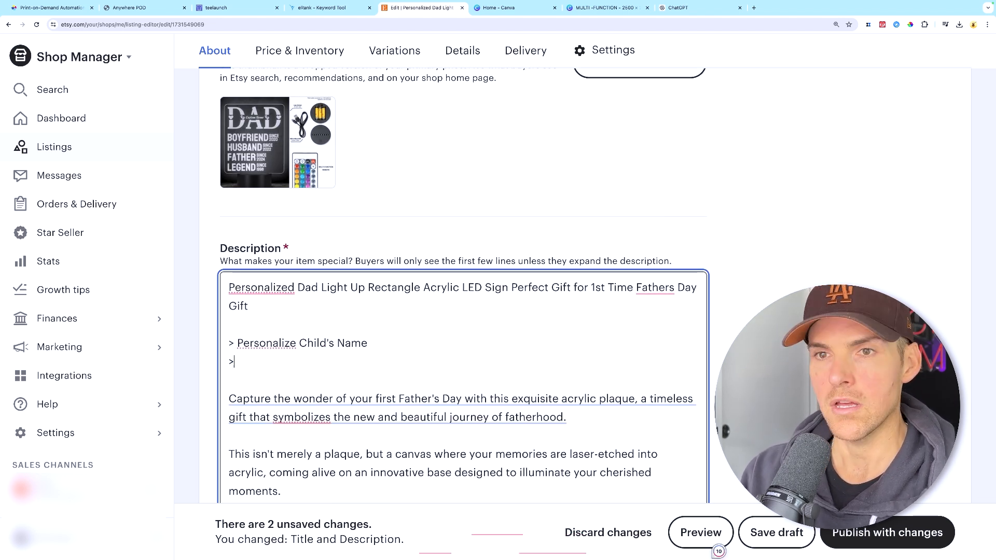
text( Personalize Year Relation)
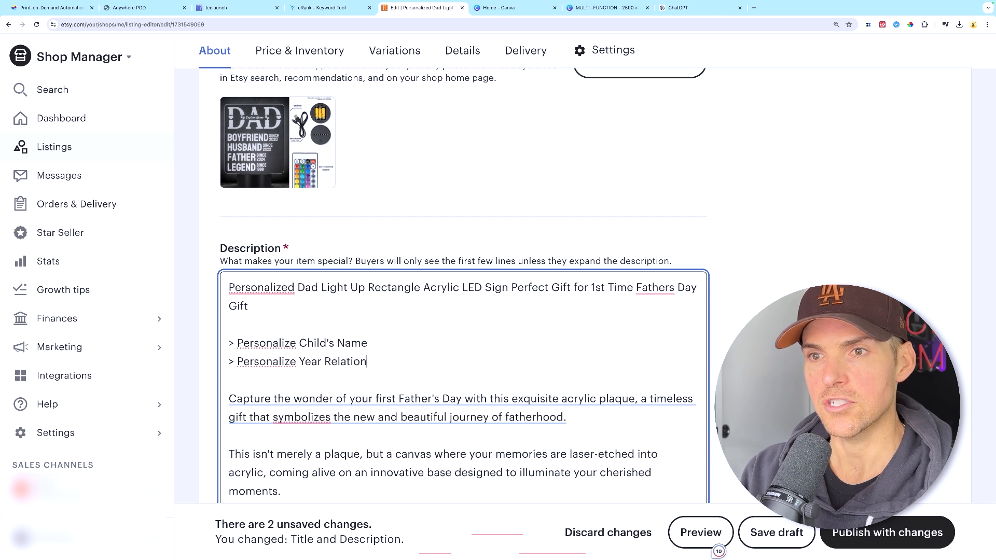
text(ship Started)
key(Return)
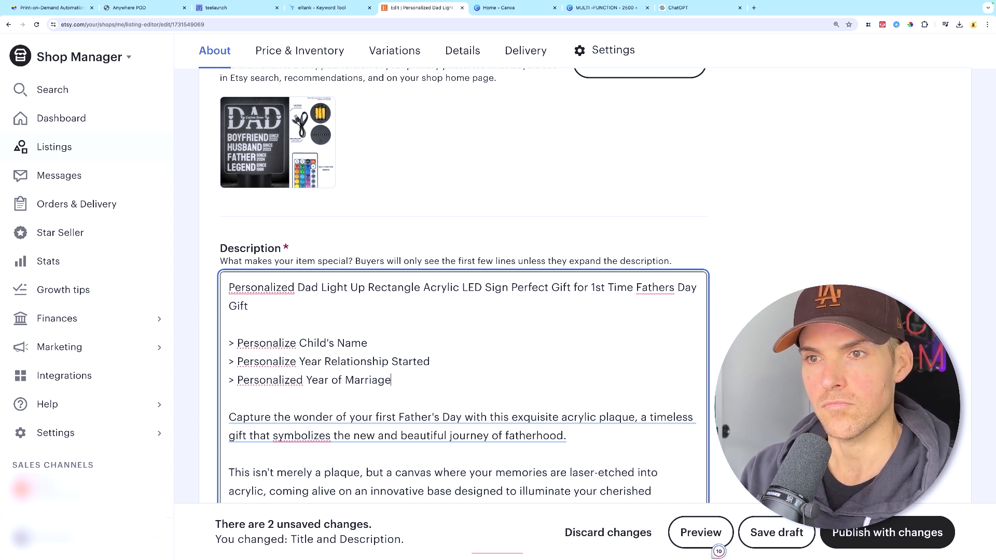
text(> Personalized Year of Marriage)
key(Return)
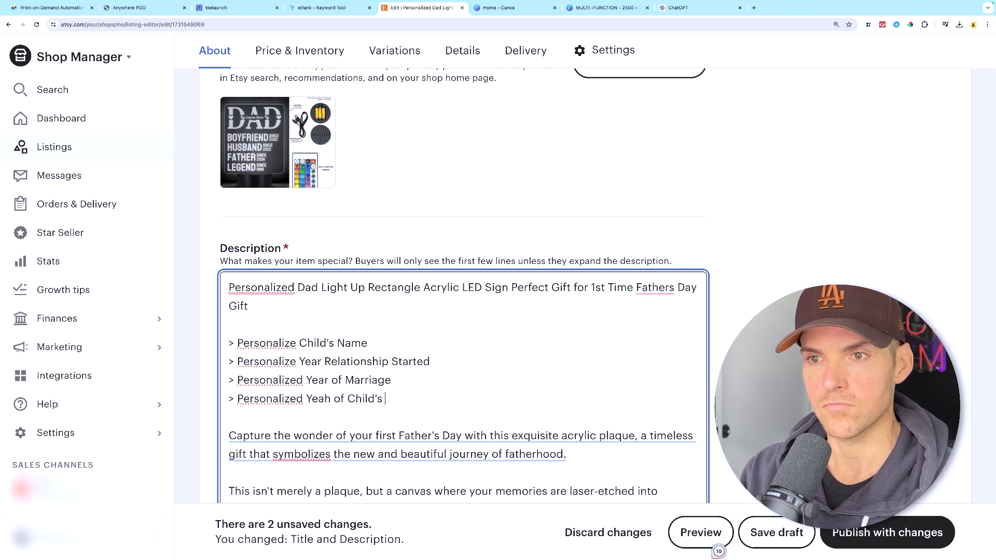
key(Return)
text(> Personale)
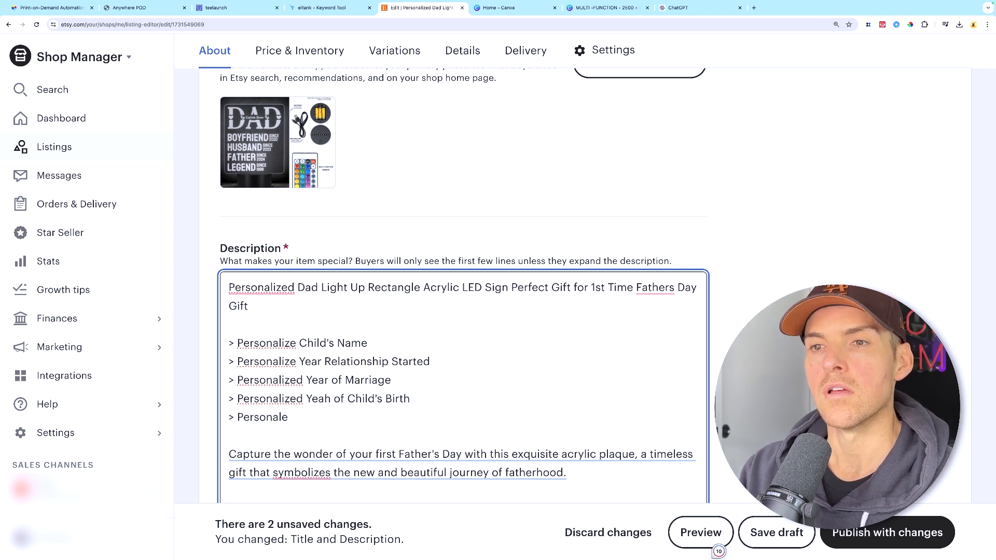
text( Year of Father's B)
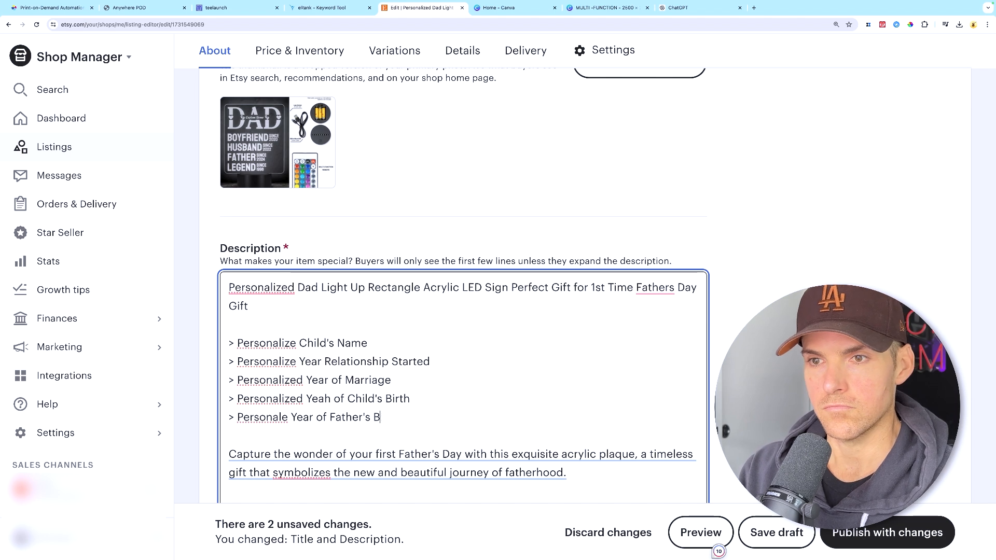
Correct the marriage and child's birth lines to read "Personalize Year of Marriage" and "Personalize Year of Child's Birth"
click(303, 399)
key(BackSpace)
click(303, 381)
key(BackSpace)
click(323, 399)
key(BackSpace)
text(rth)
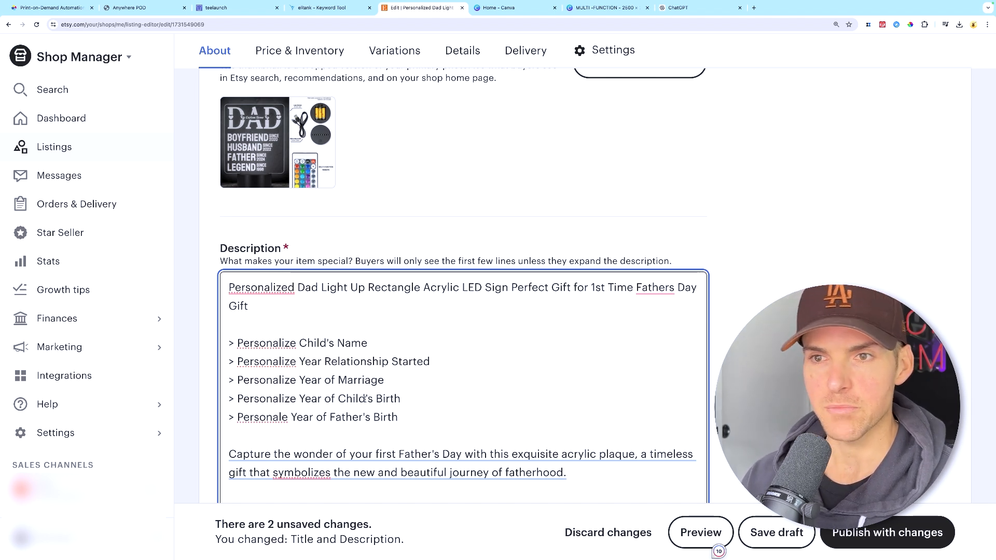
Add personalisation to the listing and copy the five personalization lines from the description
scroll(346, 381, down, 5)
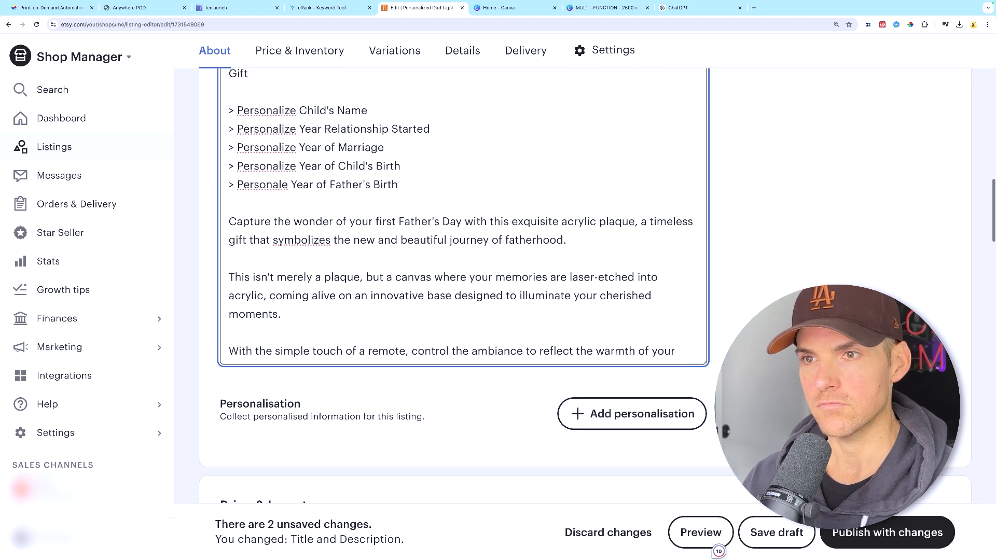
click(681, 424)
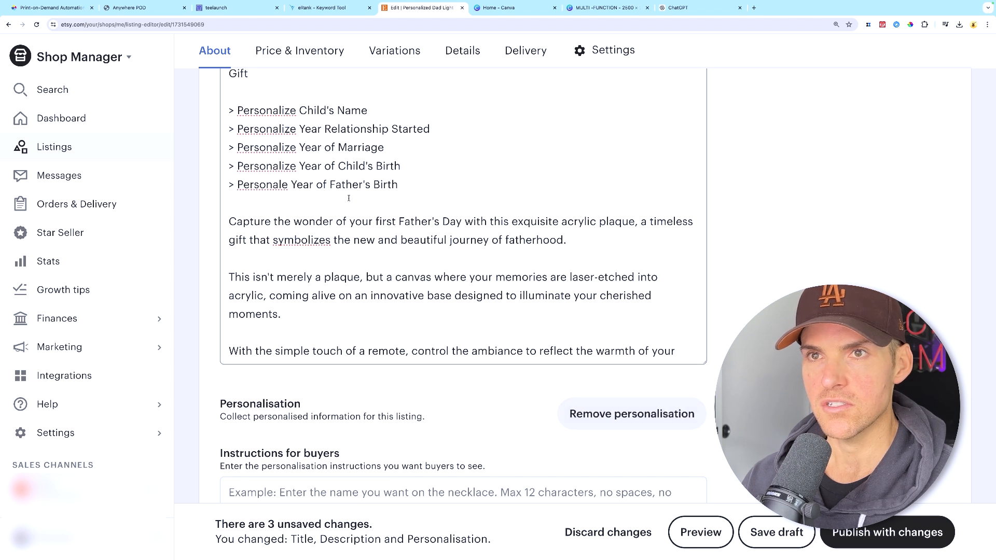
scroll(355, 200, up, 2)
drag(405, 295, 232, 222)
scroll(328, 375, down, 3)
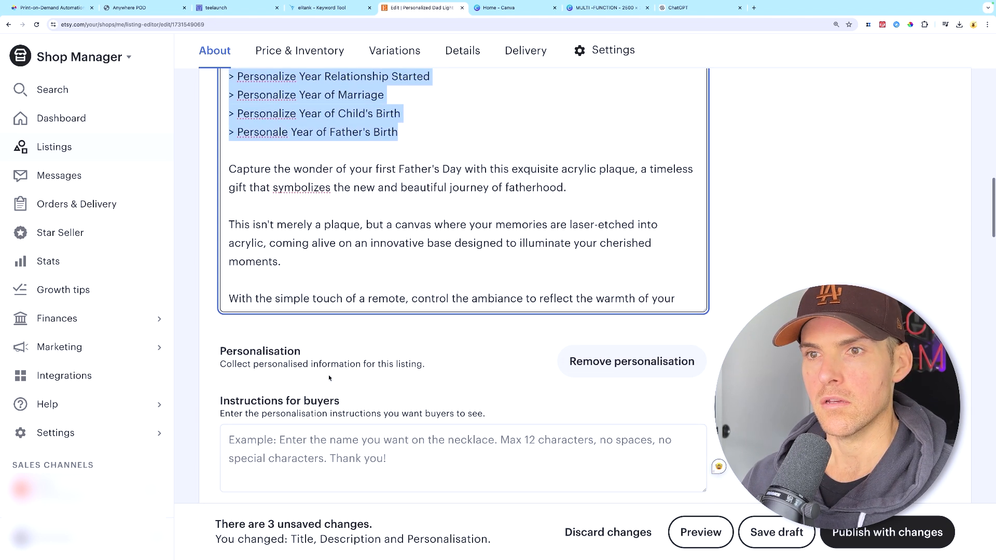
Fill the buyer instructions with "Please enter each name & date on a new line;" followed by the copied list of five personalization lines
click(326, 428)
text(Please enter each name & date on a)
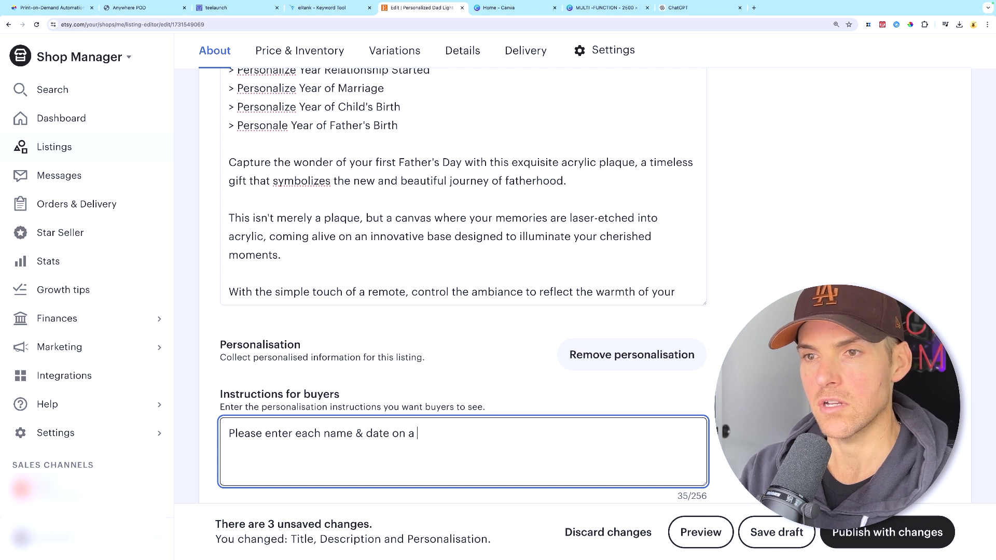
text(new li)
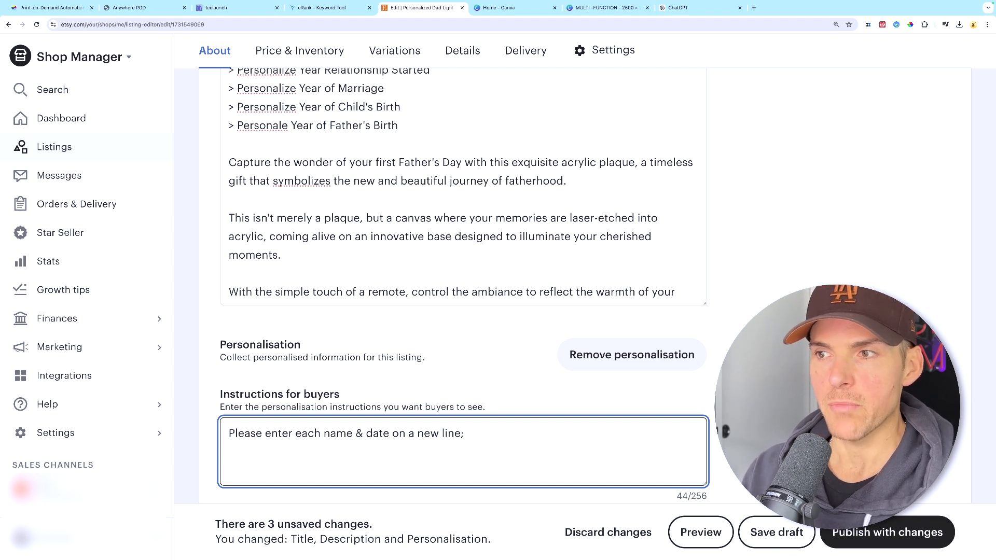
text(ne;)
key(Return)
scroll(461, 285, down, 2)
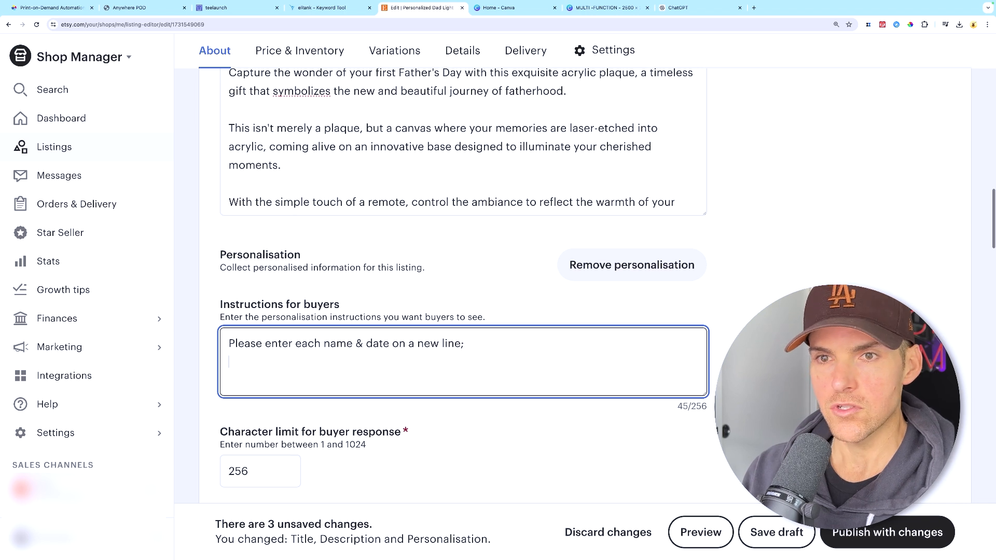
text(> Personalize Child's Name > Personalize Year Relationship Started > Personalize Year of Marriage > Personalize Year of Child's Birth > Personale Year of Father's Birth)
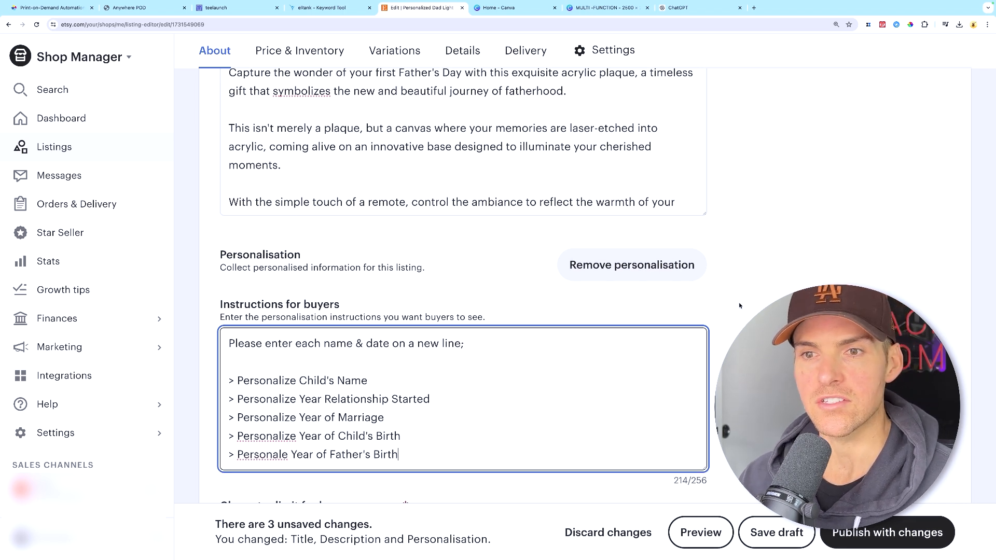
Select a production partner for the listing and apply it to the core details of this made-to-order physical item
scroll(283, 455, up, 2)
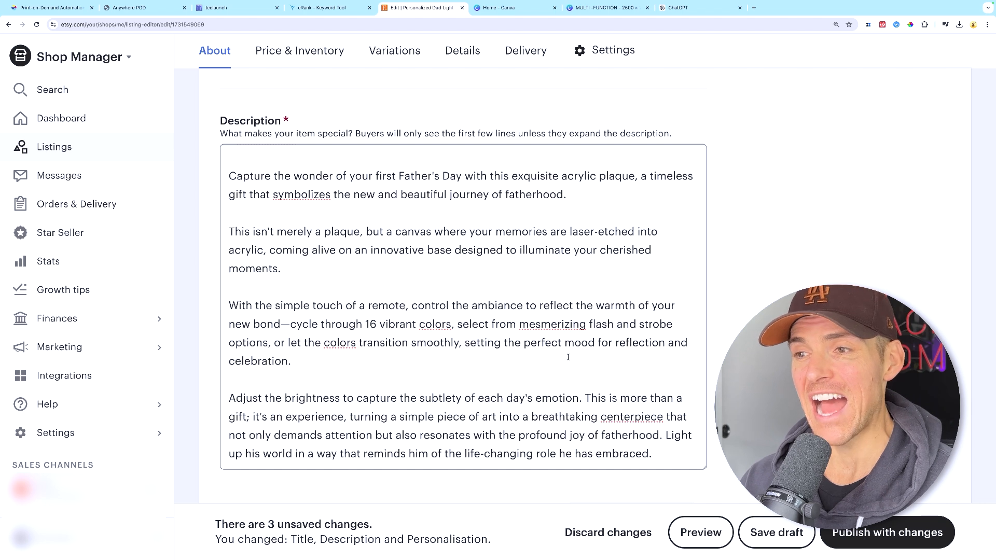
scroll(563, 350, down, 2)
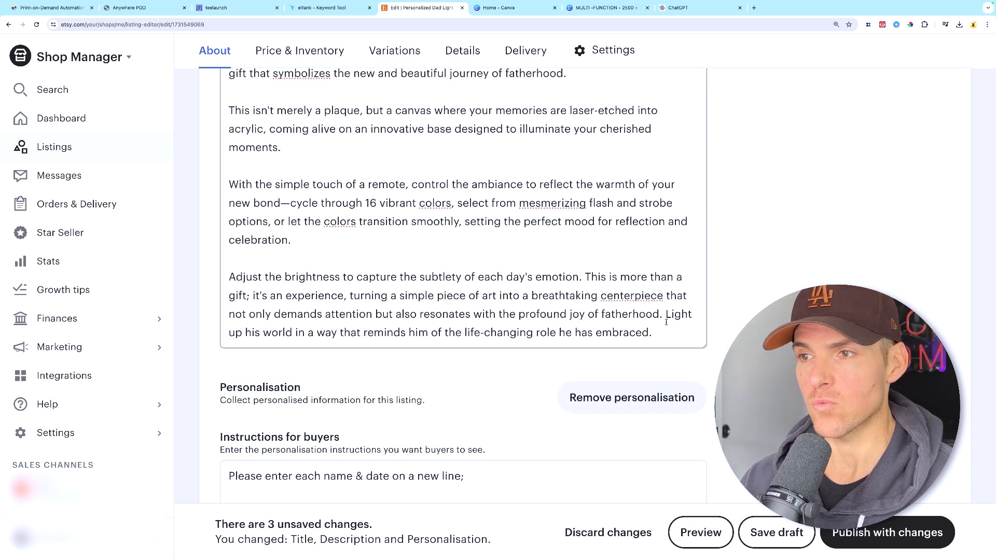
scroll(562, 350, down, 2)
scroll(728, 326, down, 8)
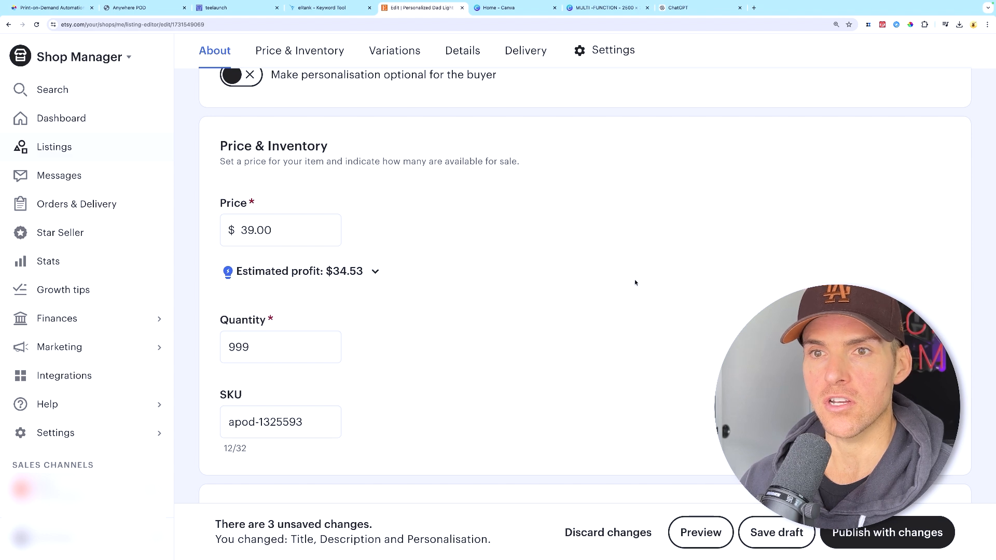
scroll(637, 281, down, 5)
scroll(773, 287, down, 5)
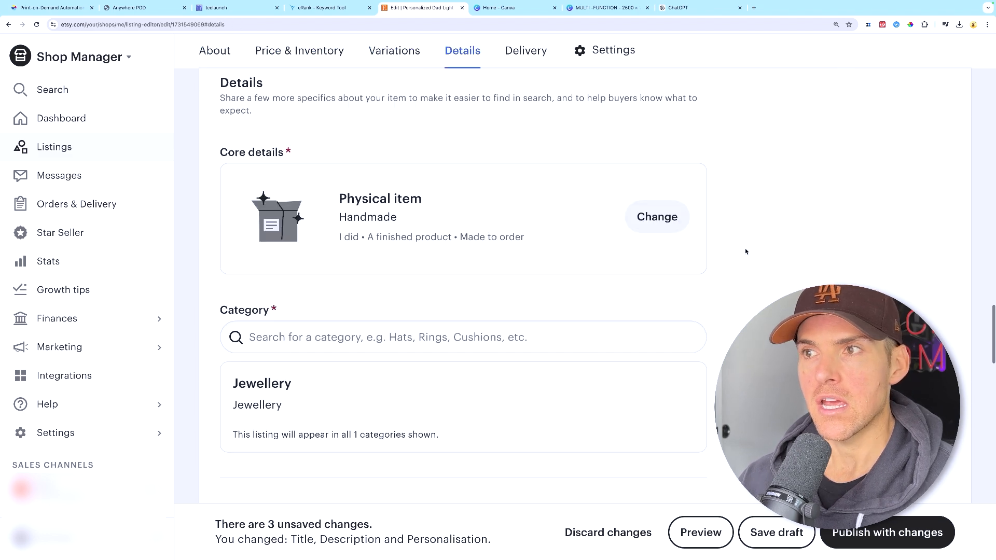
click(666, 219)
scroll(658, 309, down, 5)
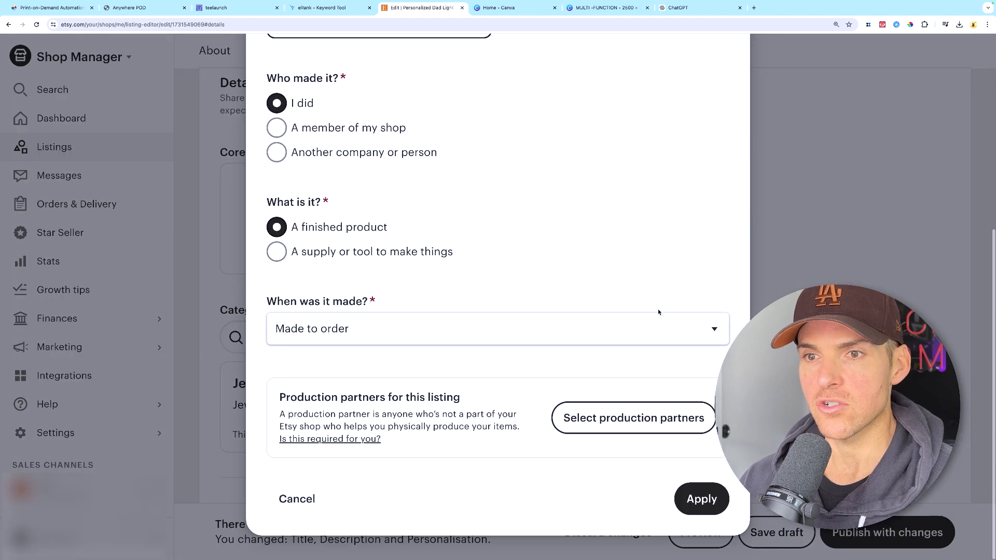
click(633, 425)
click(632, 399)
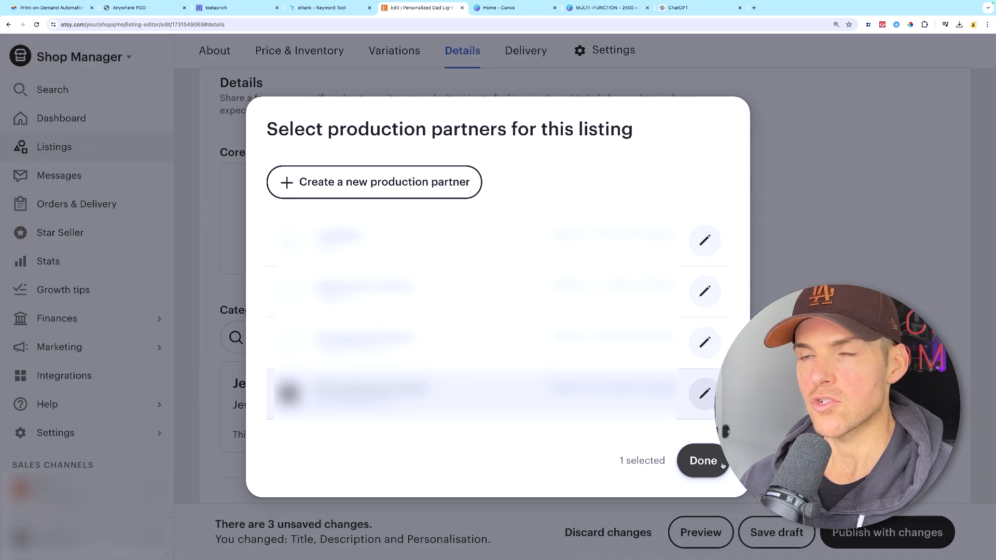
click(701, 460)
scroll(698, 369, down, 4)
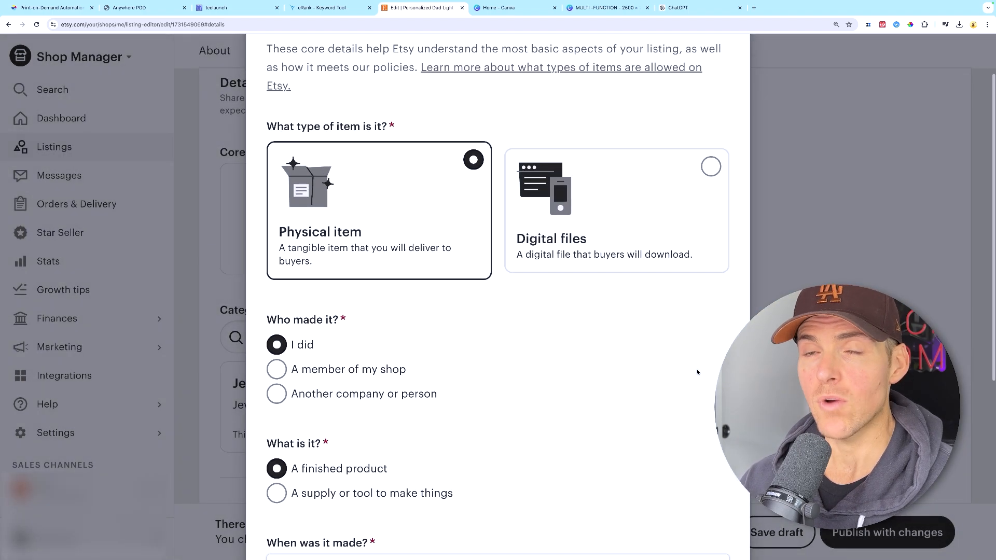
scroll(706, 298, down, 4)
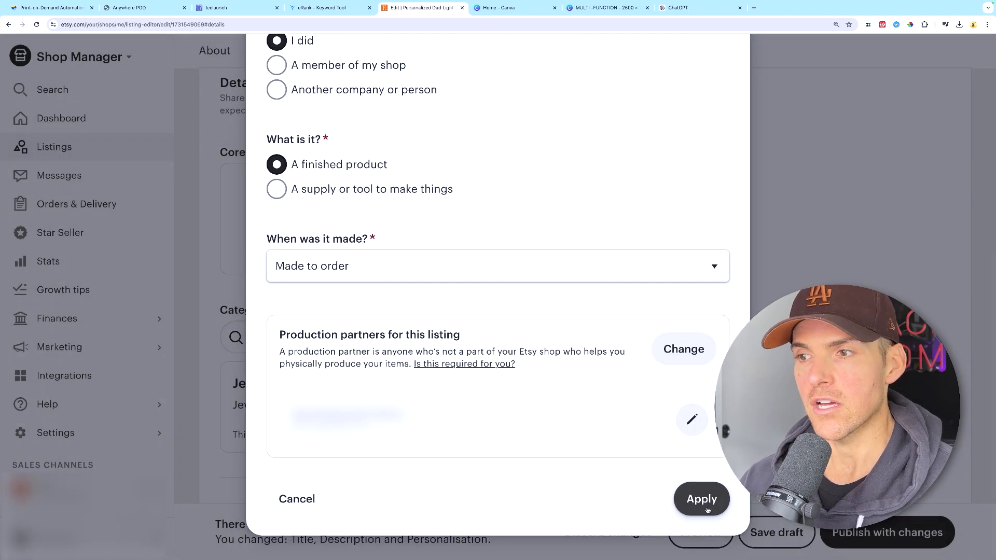
click(700, 498)
Search the categories for "desktop sign" and set the category to Signs under Home & Living, Home Decor, Wall Decor, Wall Hangings
scroll(737, 306, down, 3)
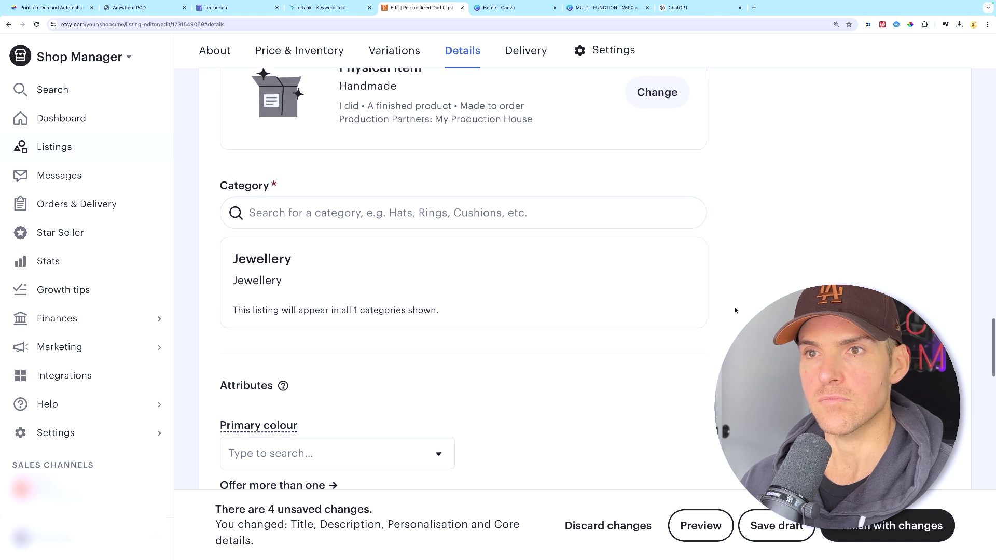
click(514, 217)
text(des)
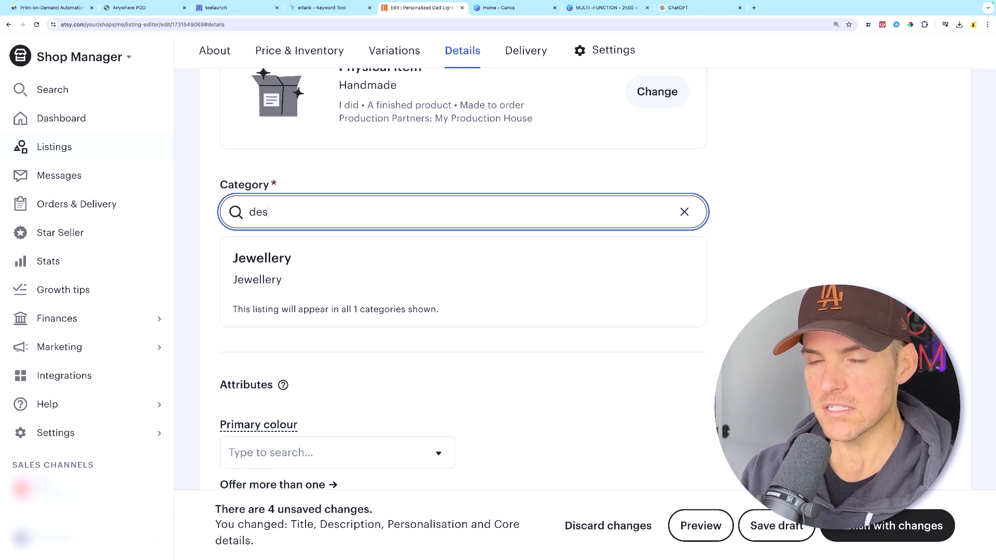
text(ktop sign)
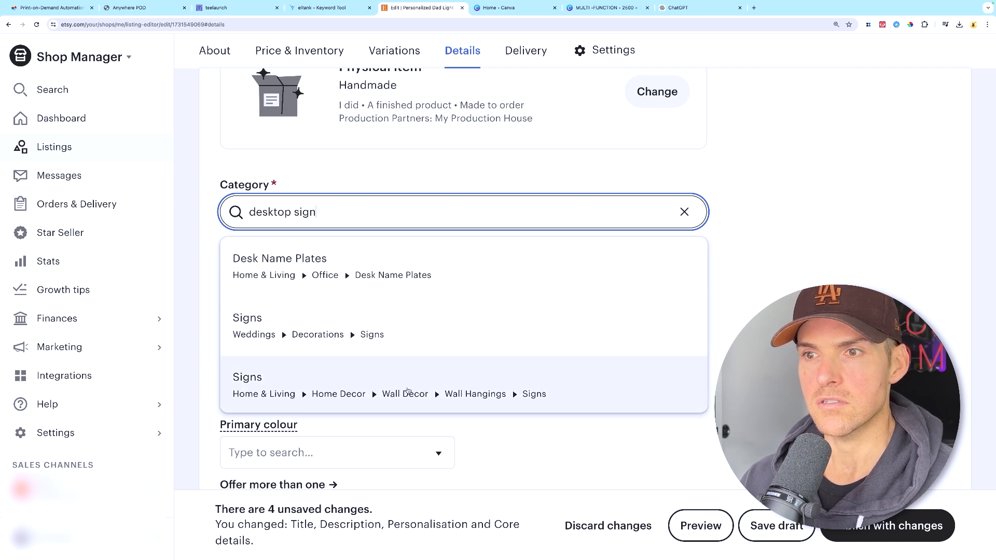
click(410, 391)
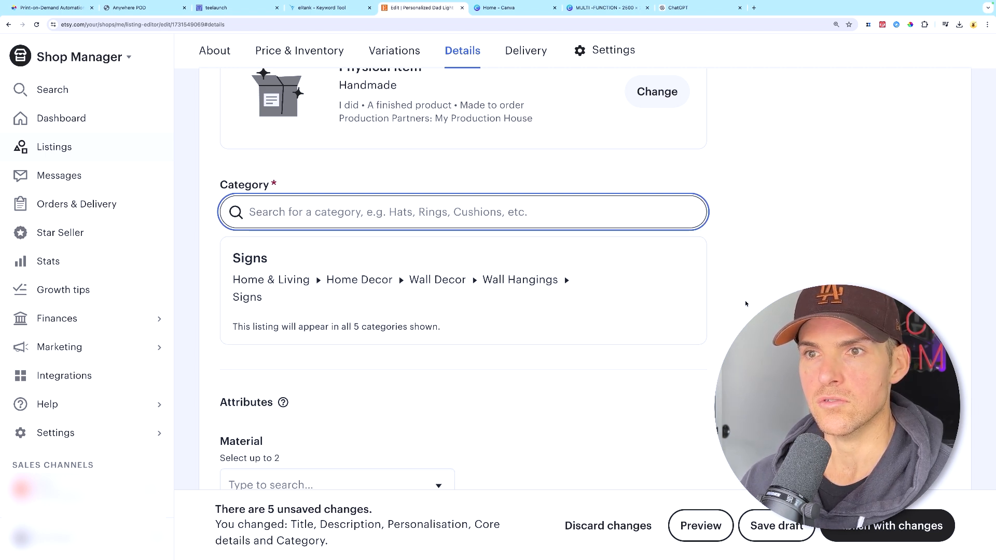
Set the listing's material attribute to Acrylic and its primary colour to Clear
scroll(746, 304, down, 4)
click(418, 201)
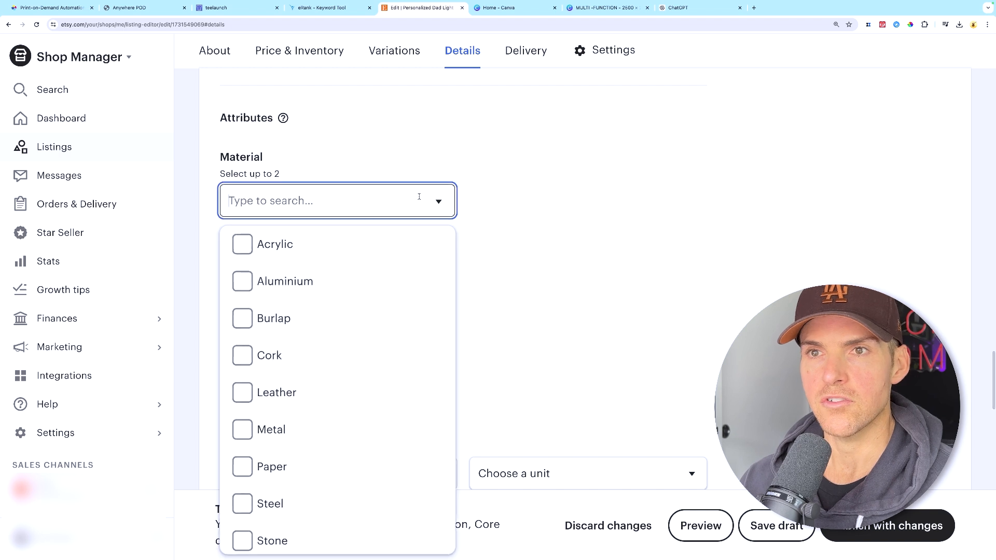
click(363, 244)
click(721, 220)
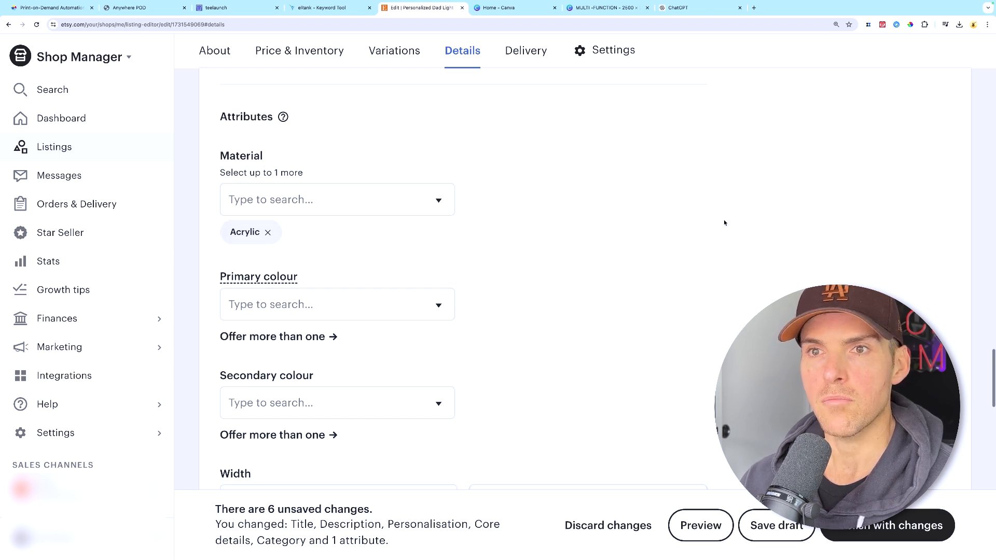
scroll(724, 220, down, 3)
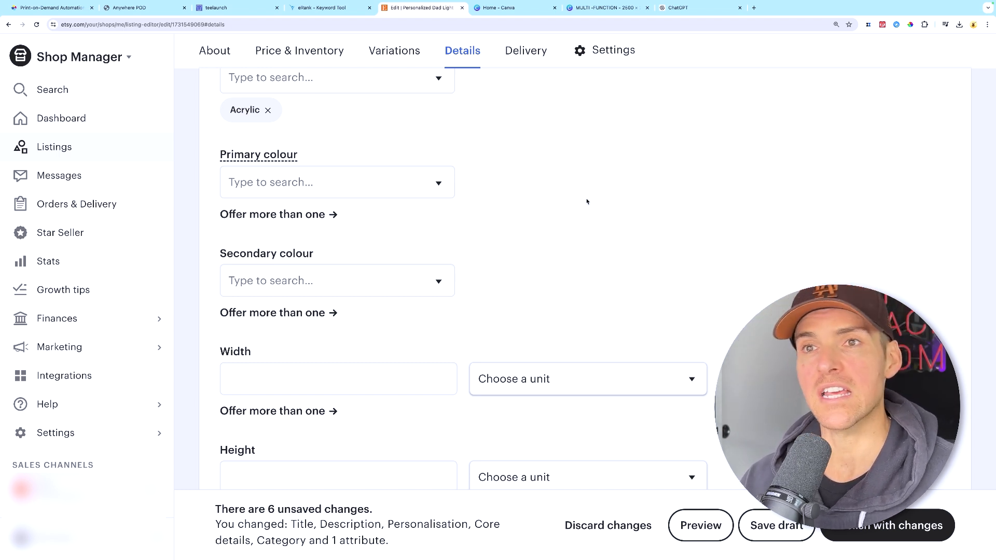
click(437, 186)
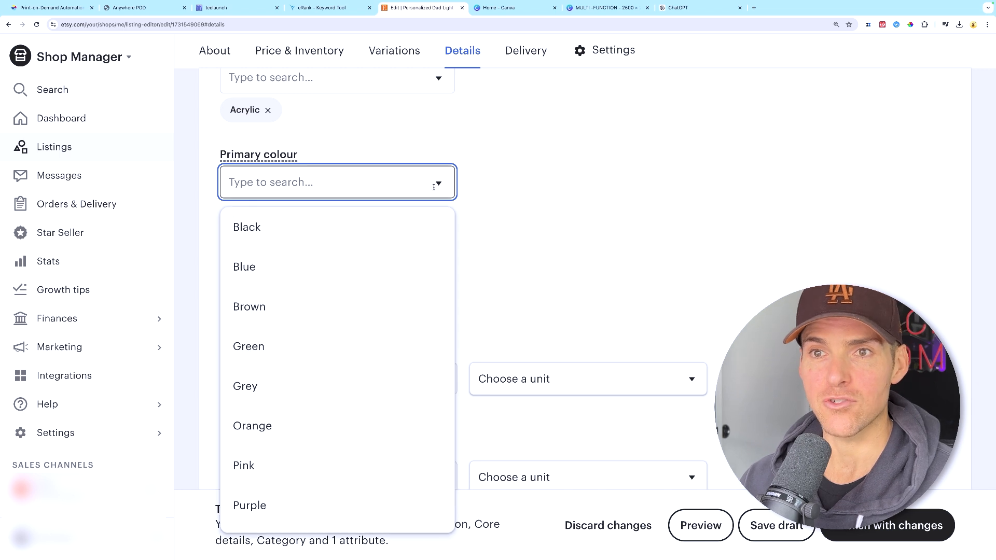
scroll(402, 275, down, 8)
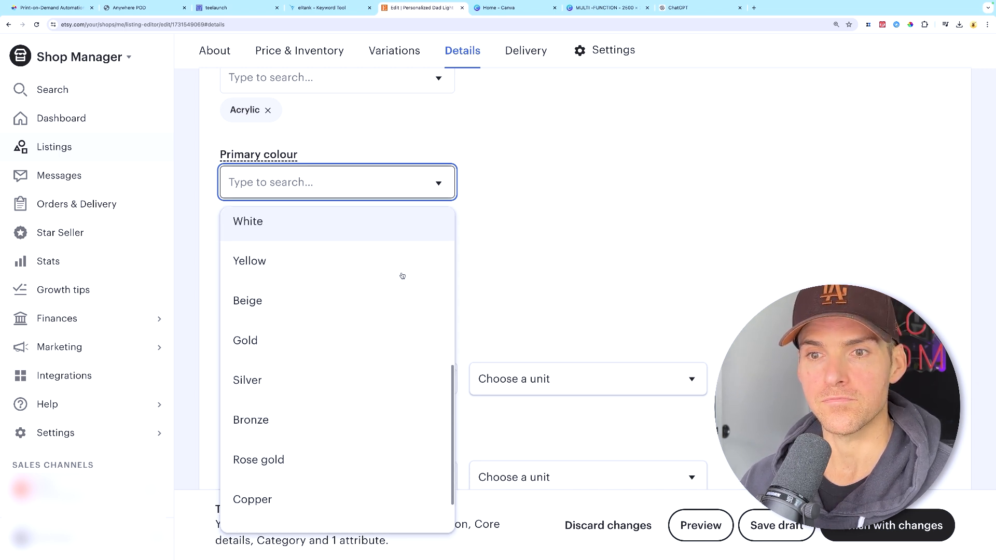
click(262, 473)
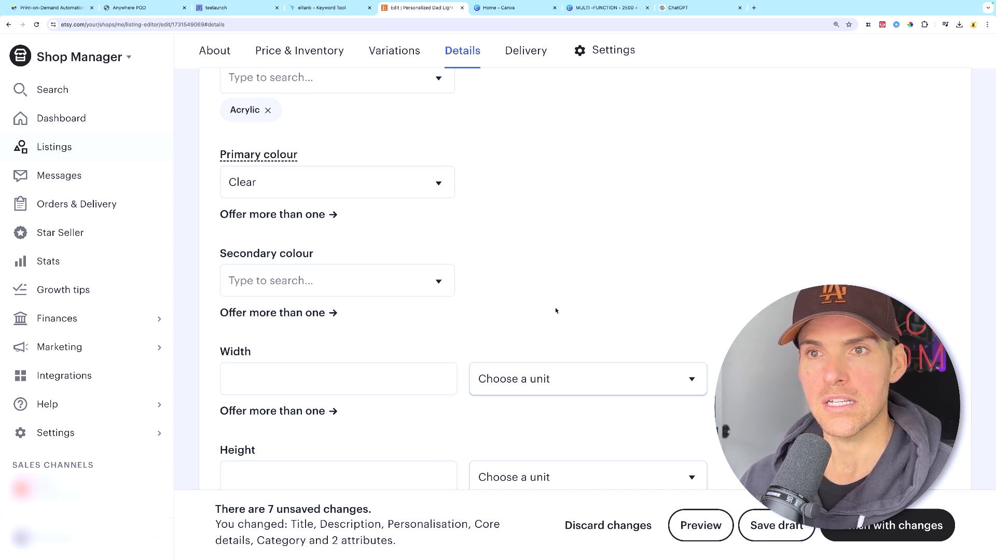
Switch to eRank, copy the keyword "acrylic plaque" from the plaque results, and return to the Etsy listing's tags
scroll(565, 295, down, 1)
scroll(568, 289, down, 4)
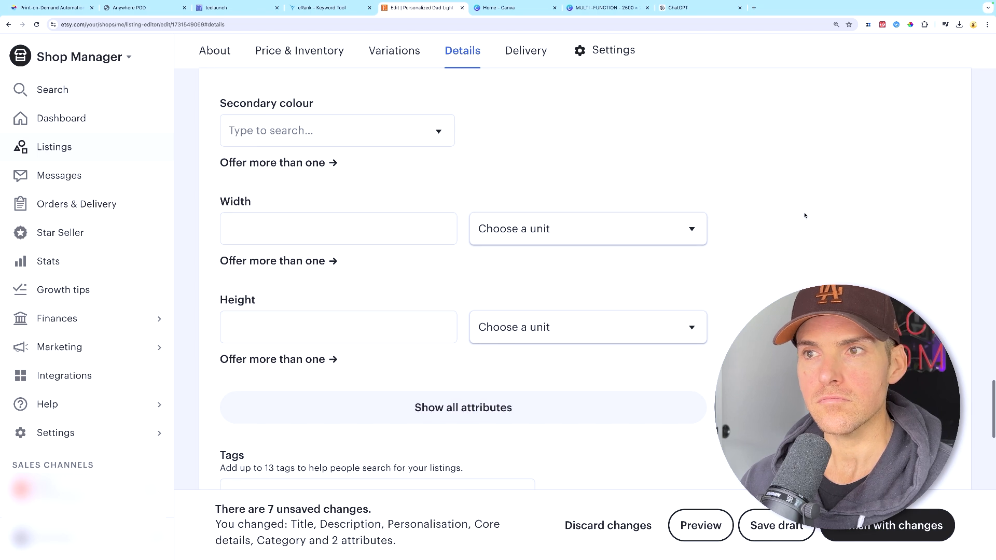
scroll(438, 179, down, 2)
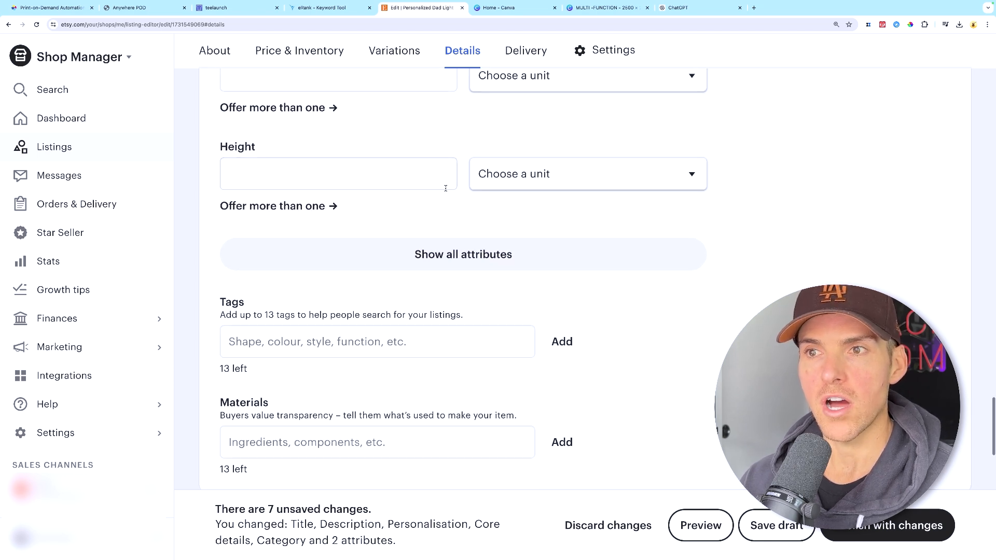
scroll(729, 323, down, 2)
click(468, 242)
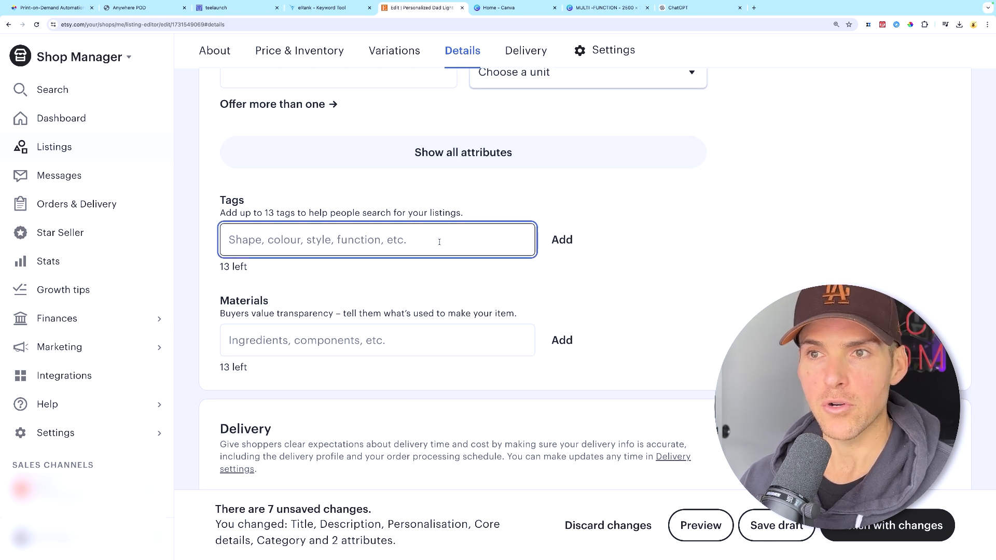
click(309, 10)
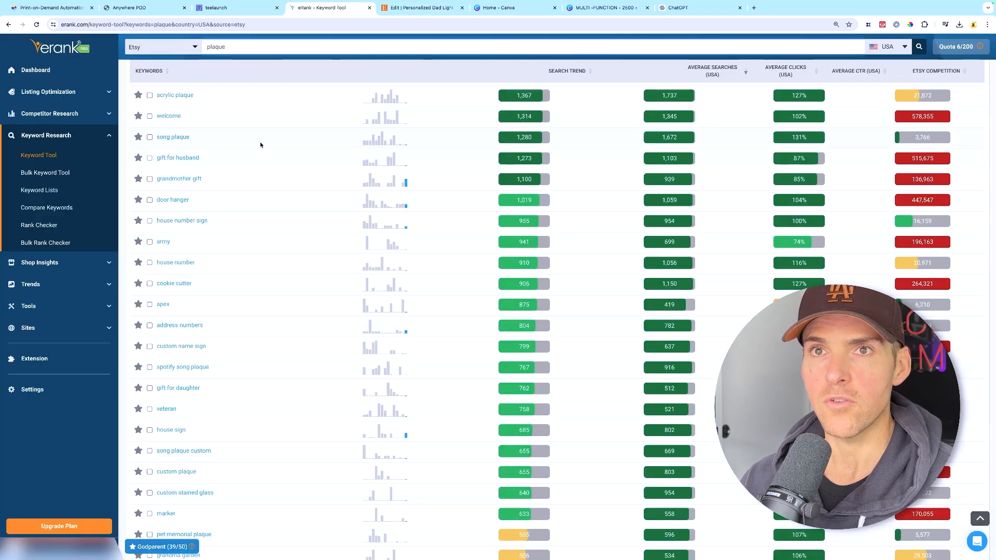
drag(198, 96, 157, 95)
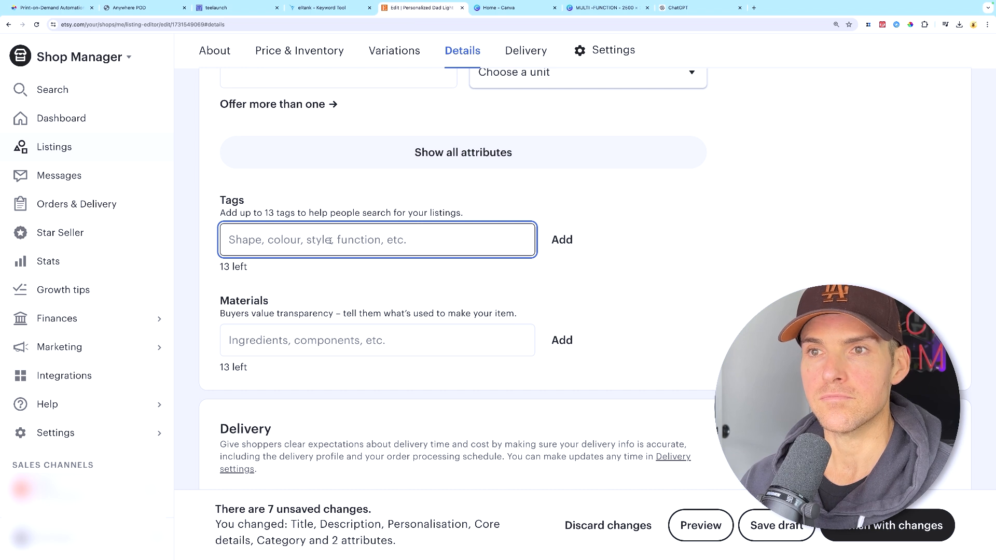
Switch to eRank and examine the remaining plaque keyword ideas for relevant tags with high searches and low competition
click(306, 9)
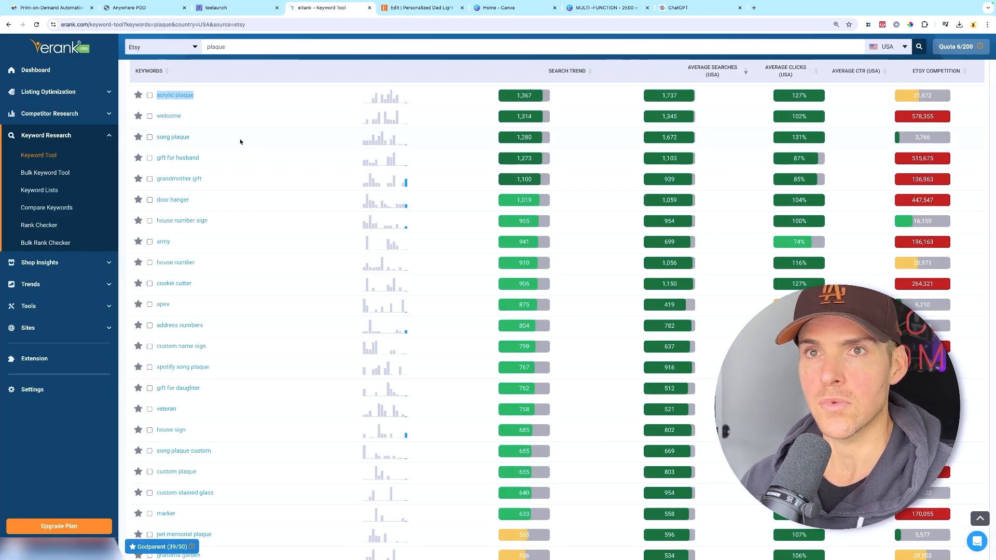
scroll(296, 147, down, 3)
scroll(296, 146, down, 3)
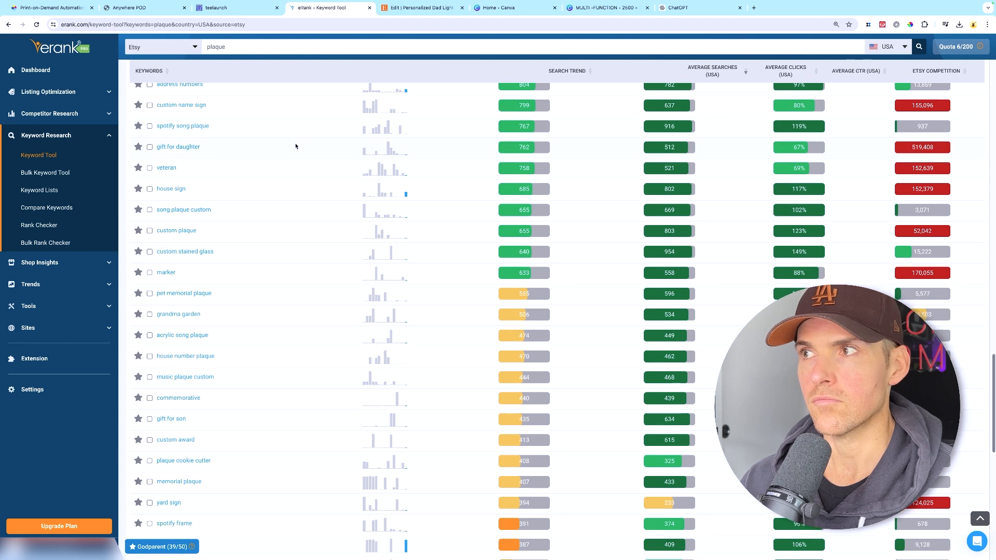
scroll(296, 146, down, 3)
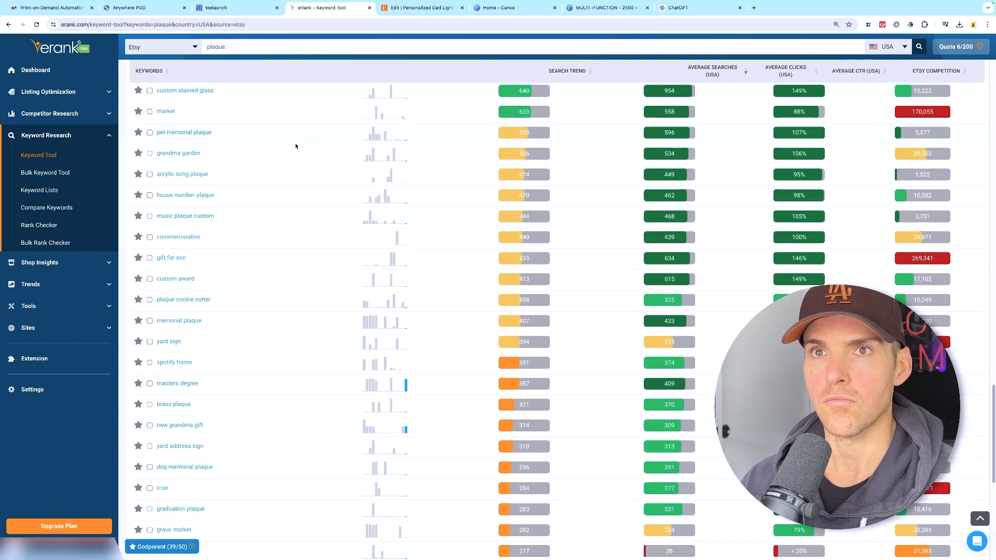
scroll(296, 146, up, 1)
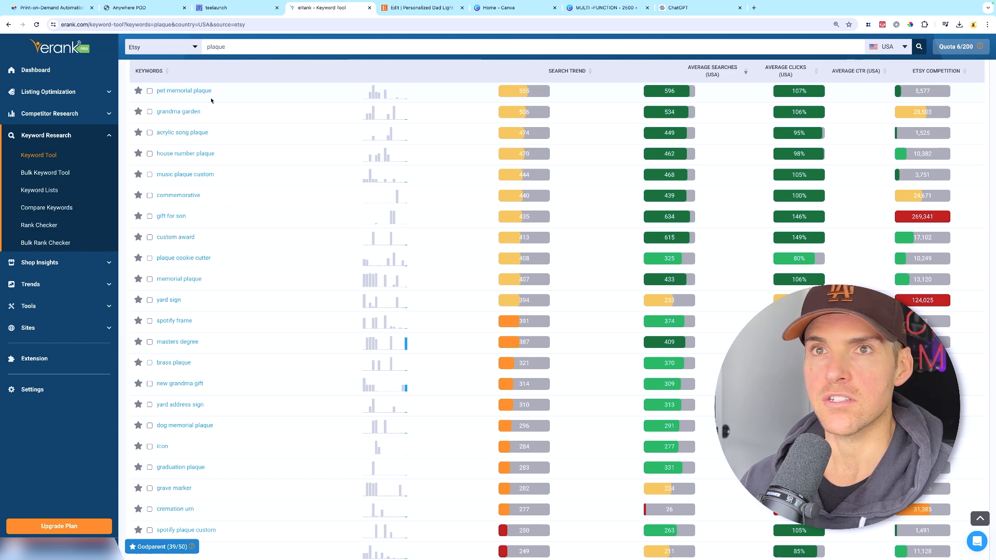
scroll(264, 117, down, 3)
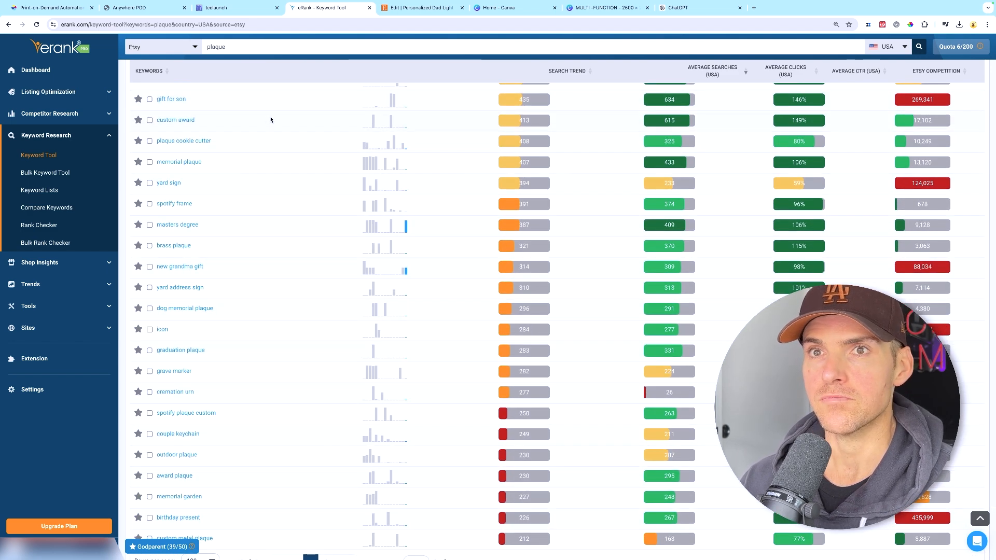
scroll(271, 119, down, 4)
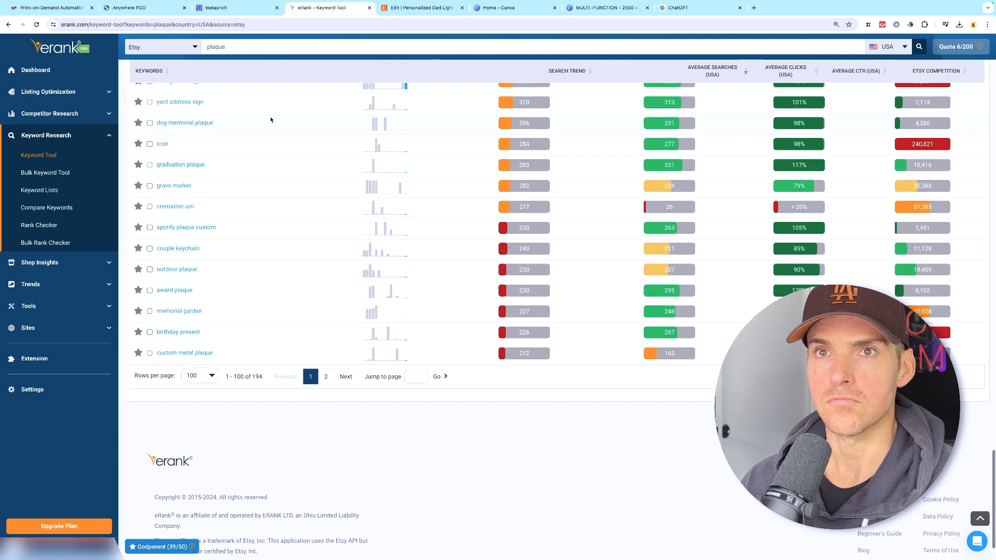
scroll(271, 120, down, 1)
Search eRank for "fathers day", then add "father's day, gift for dad, gifts for dad" to the tags entry on Etsy
triple_click(275, 46)
text(fathers day)
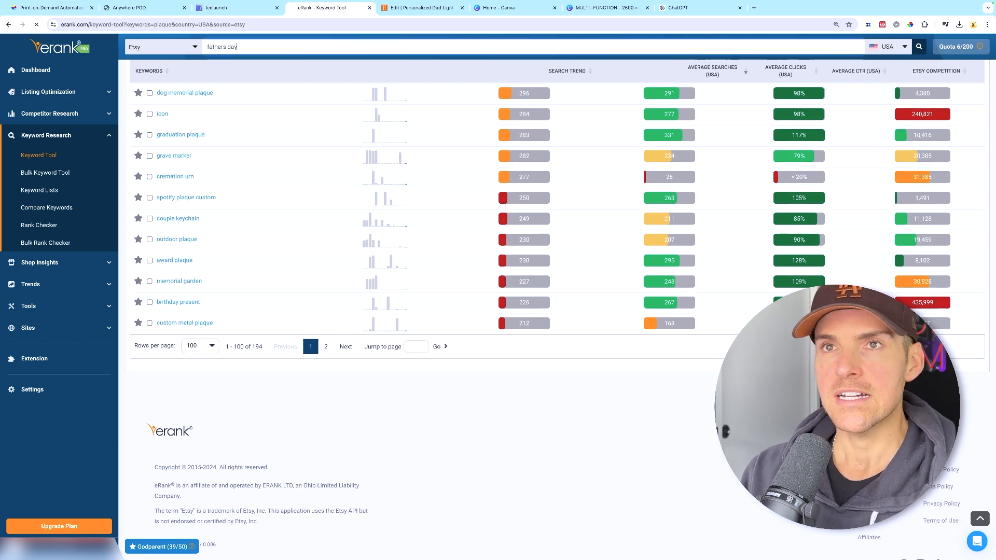
click(238, 6)
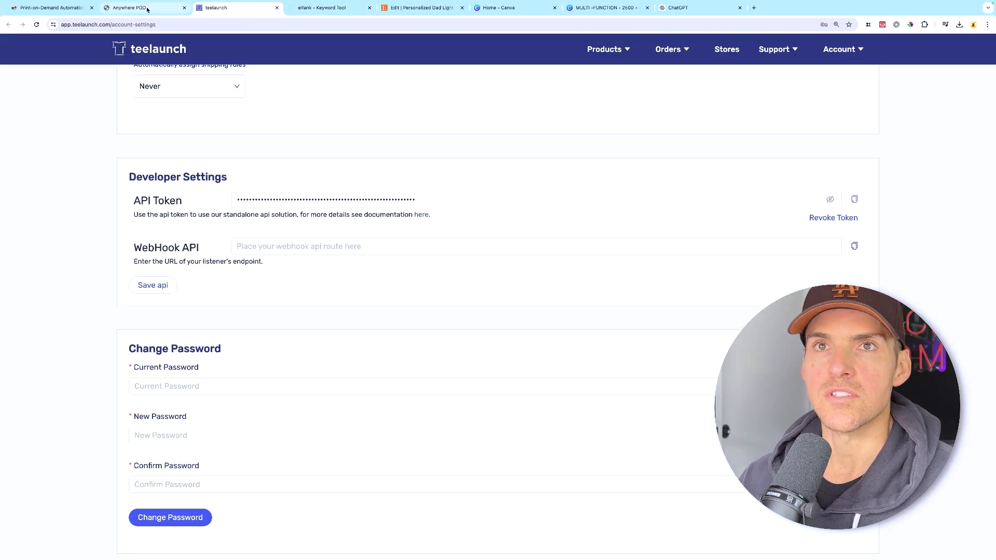
click(137, 7)
click(422, 7)
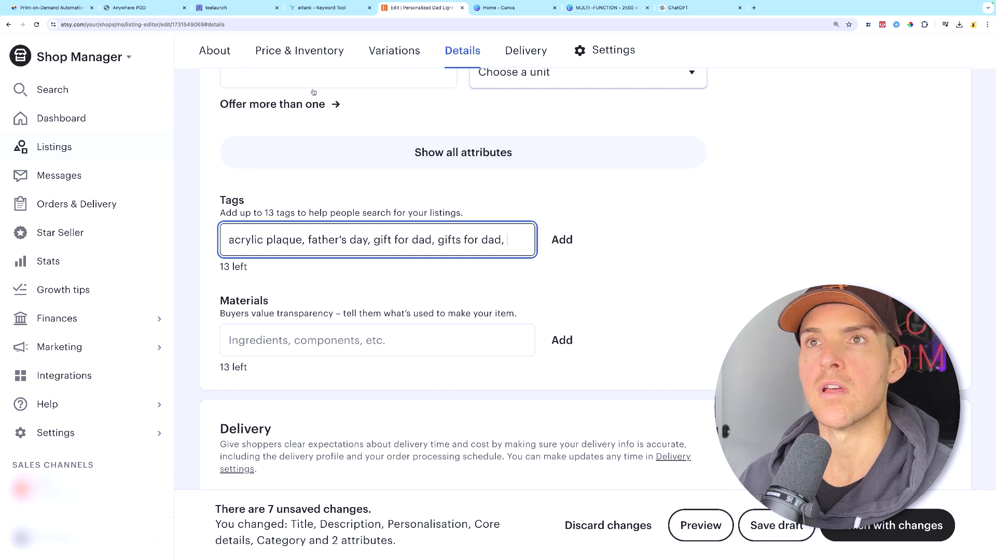
Find "1st fathers day gifts" among eRank's most-searched "fathers day" keywords and add it to the Etsy tags entry as "1st fathers day gift,"
click(327, 7)
scroll(543, 213, down, 5)
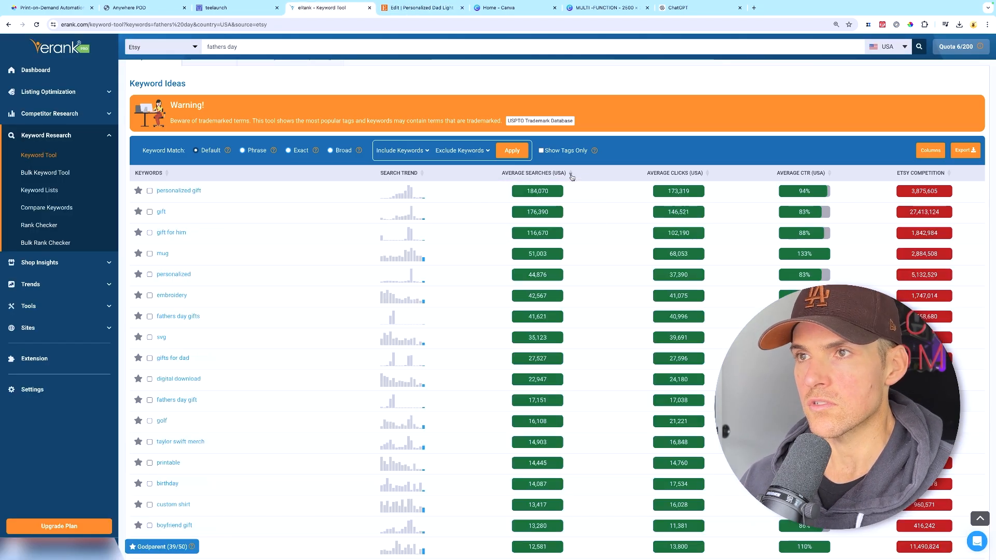
scroll(594, 198, down, 20)
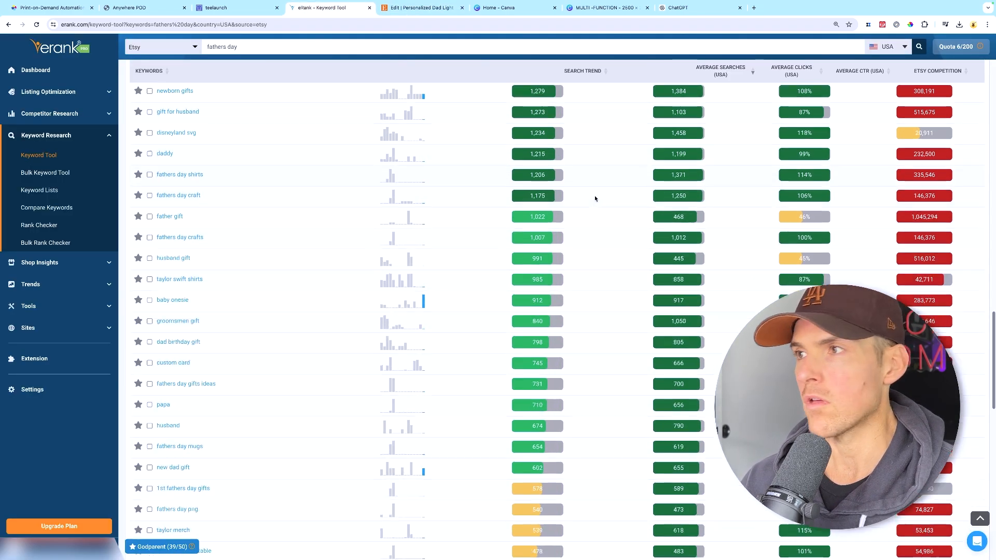
scroll(595, 198, down, 5)
drag(212, 96, 175, 96)
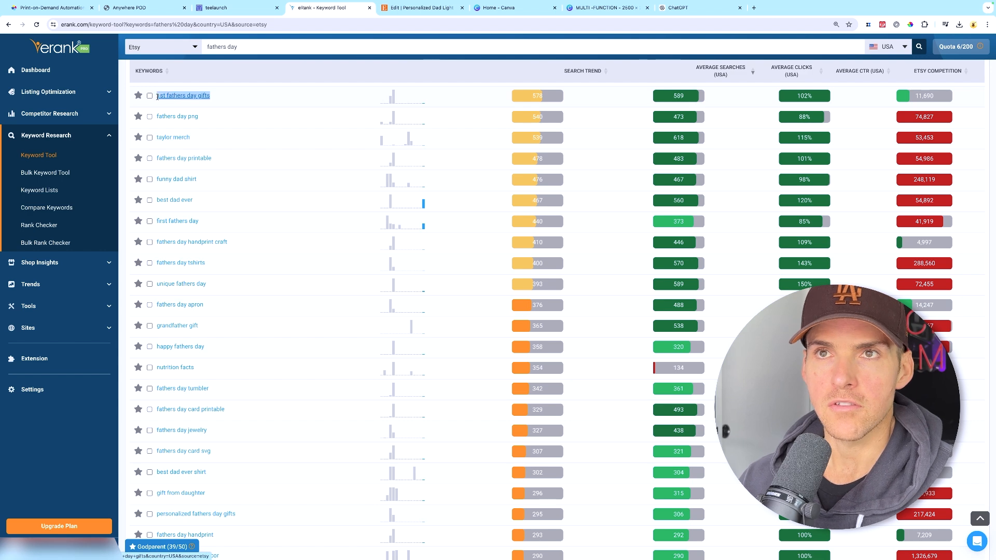
key(ctrl+c)
click(415, 7)
key(ctrl+v)
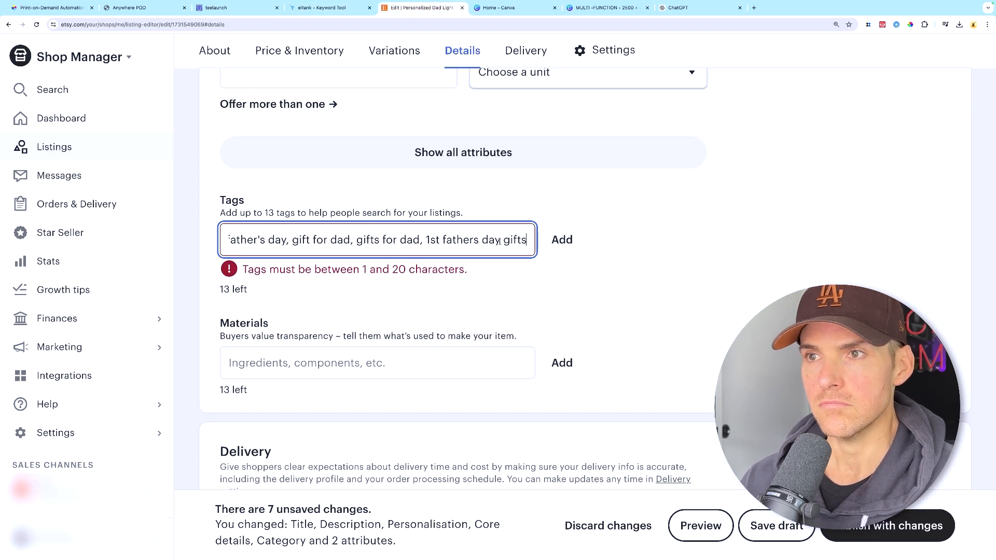
key(BackSpace)
text(,)
Copy the keyword "best dad ever shirt" from the eRank results and append it to the Etsy tags entry
click(327, 7)
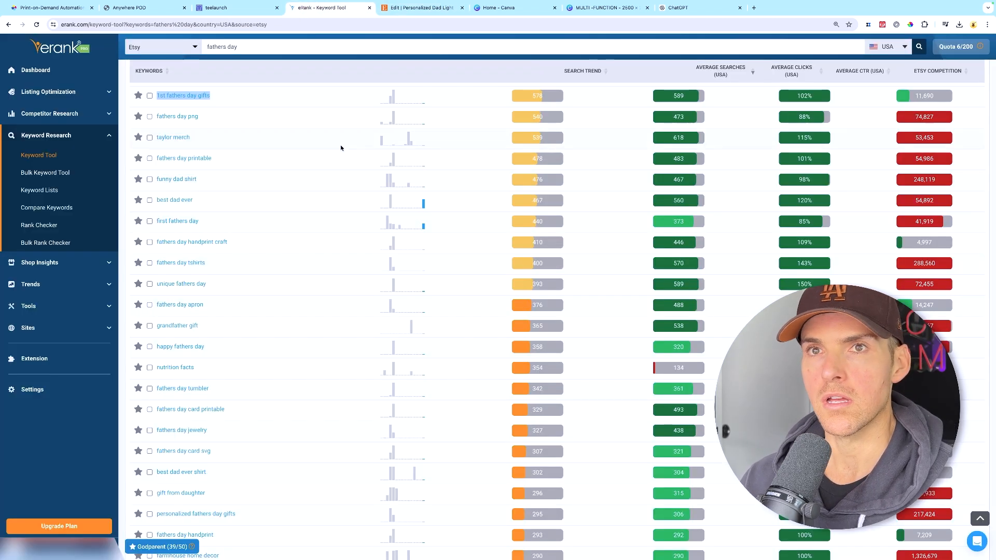
scroll(454, 154, down, 4)
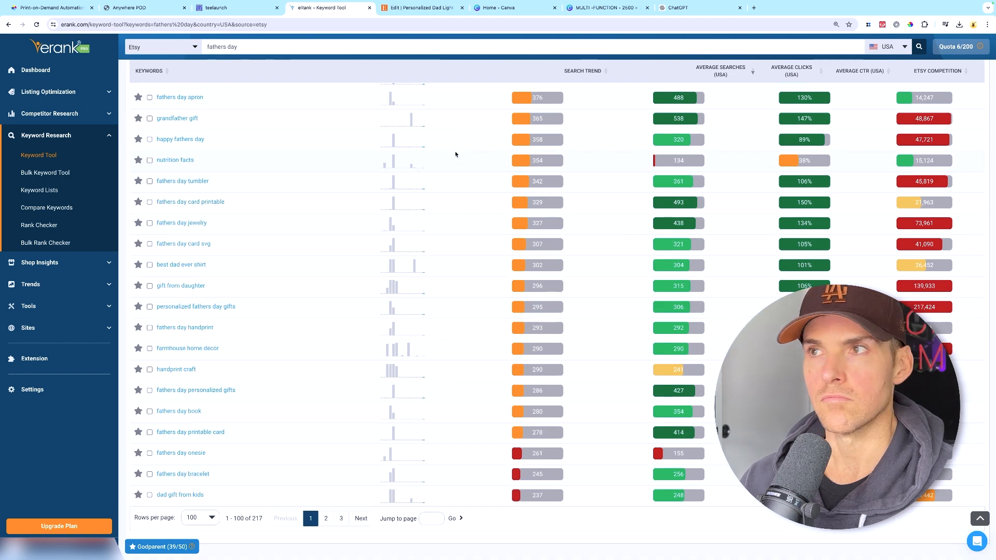
scroll(456, 154, down, 3)
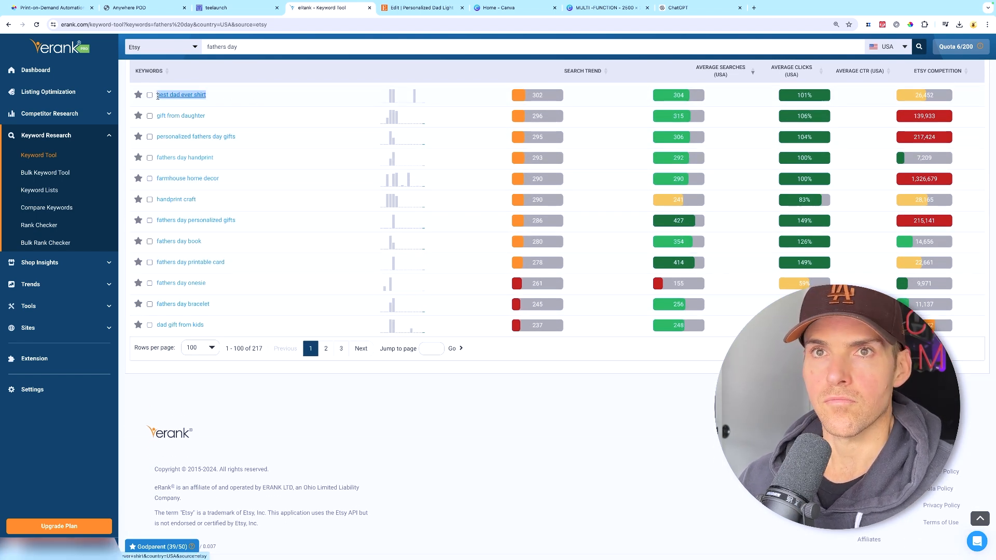
click(221, 8)
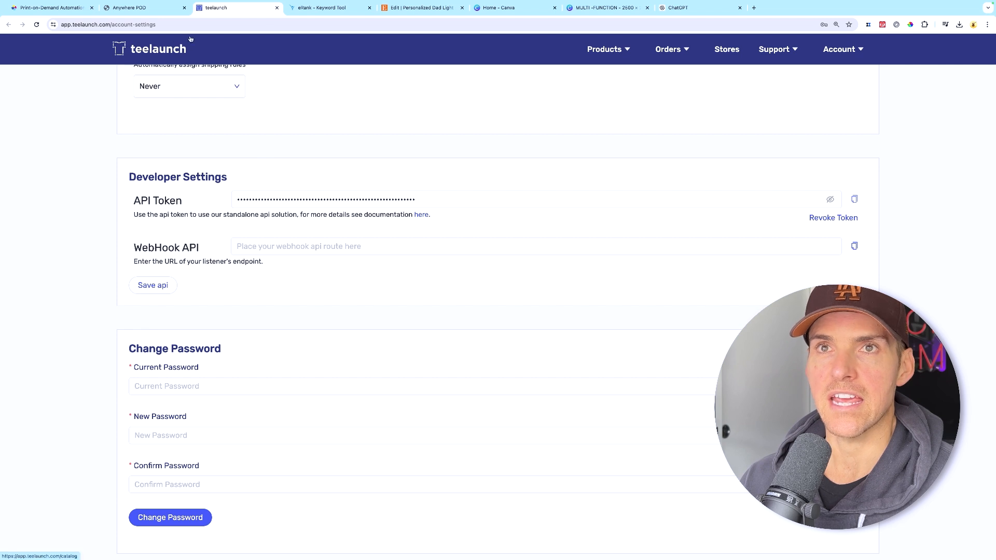
click(423, 9)
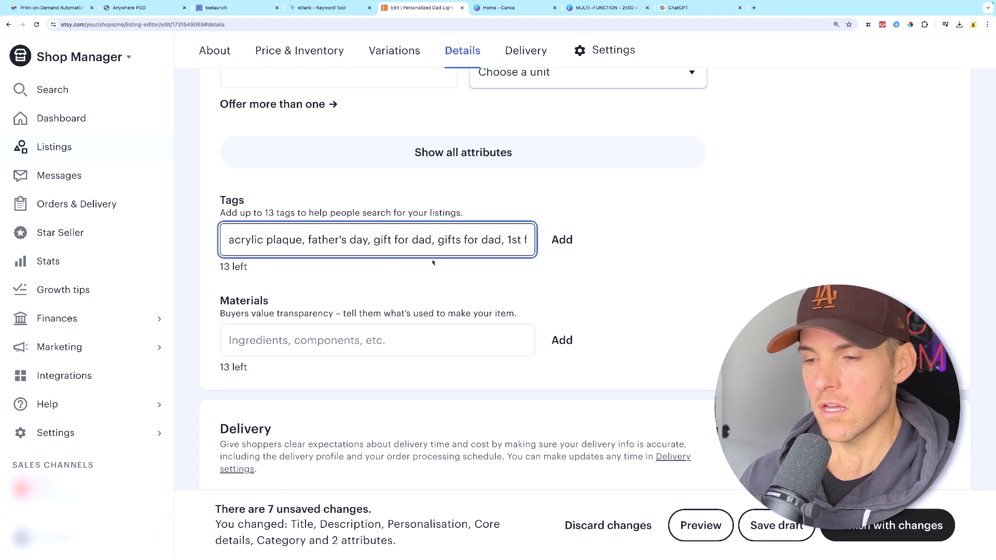
key(Down)
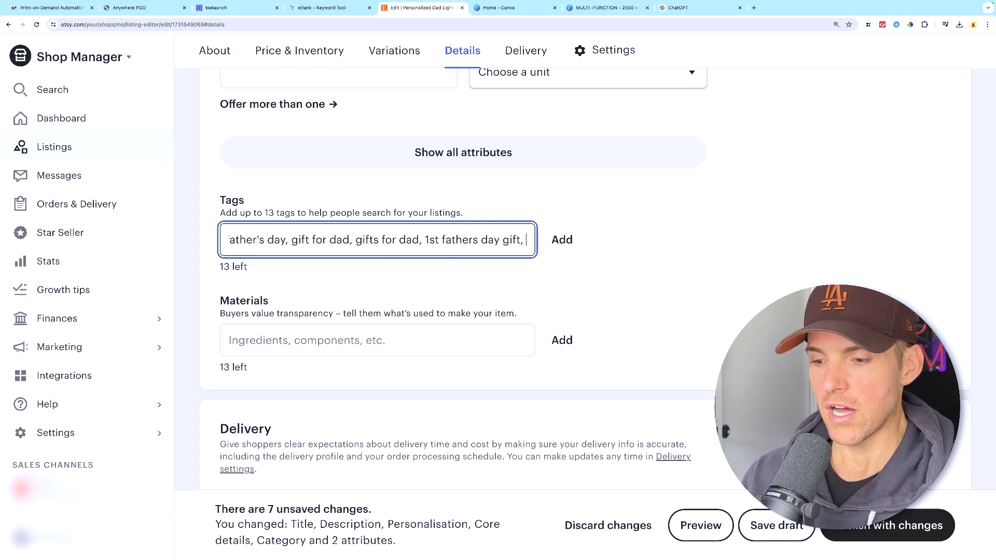
key(ctrl+v)
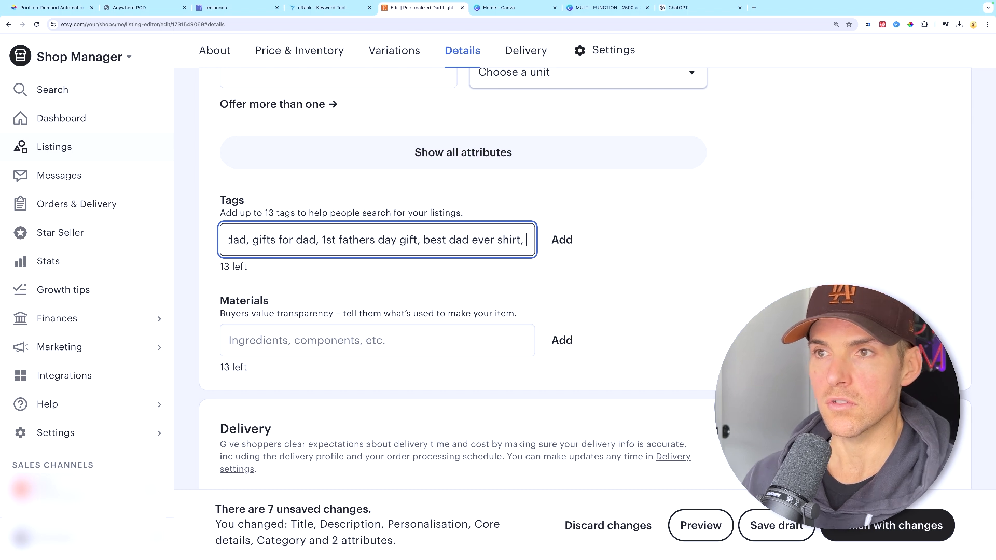
Search eRank for "dad" and sort the keyword ideas by average searches
click(347, 17)
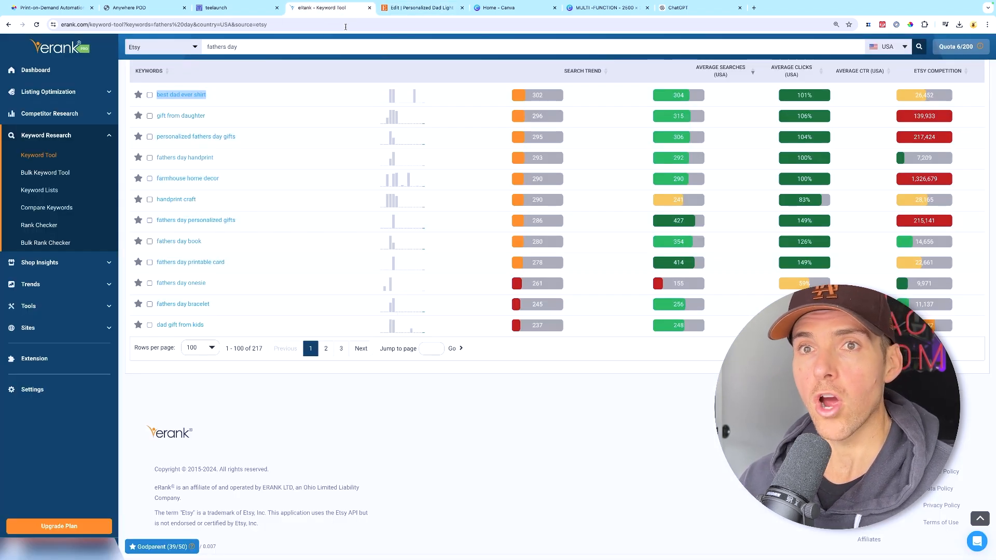
text(gift for da)
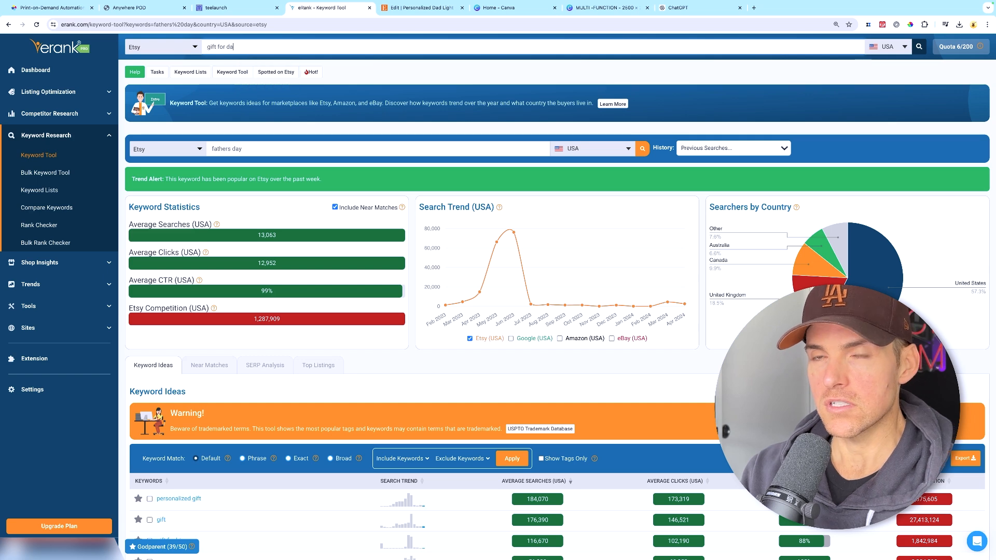
text(dad)
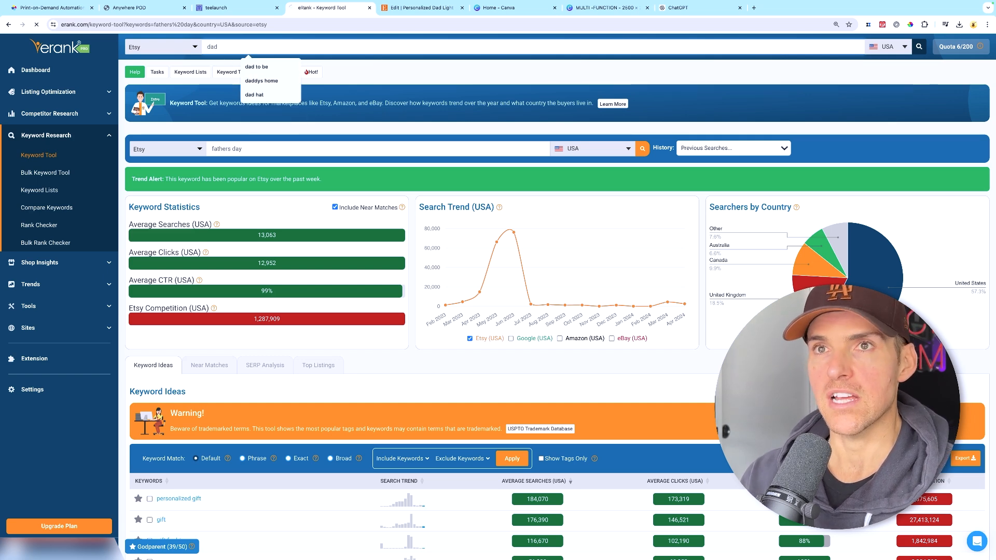
key(Return)
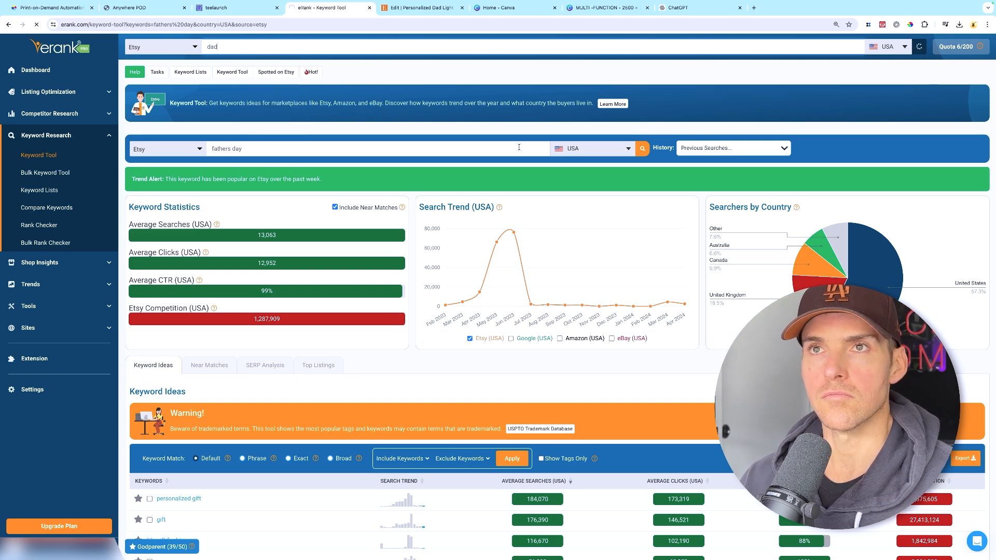
scroll(522, 150, down, 5)
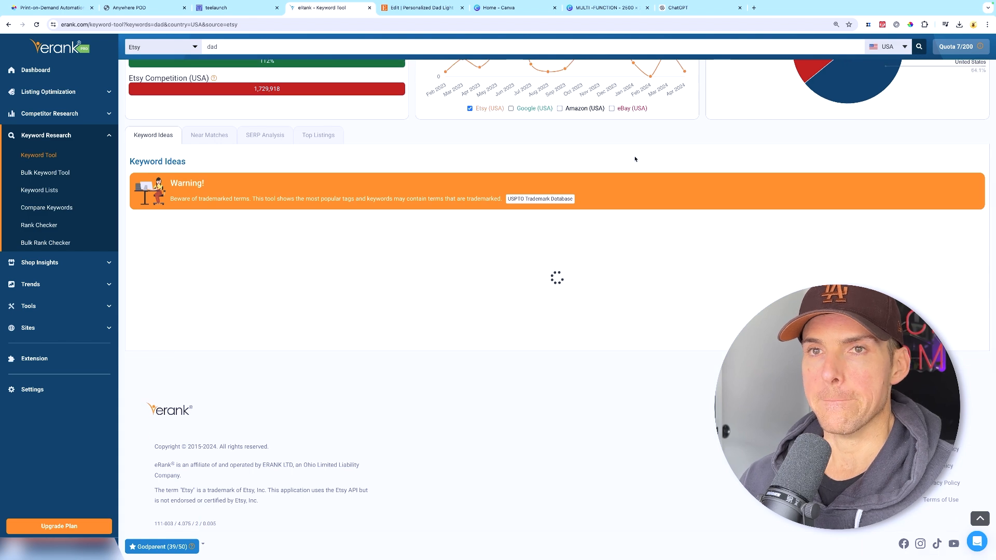
scroll(634, 159, up, 3)
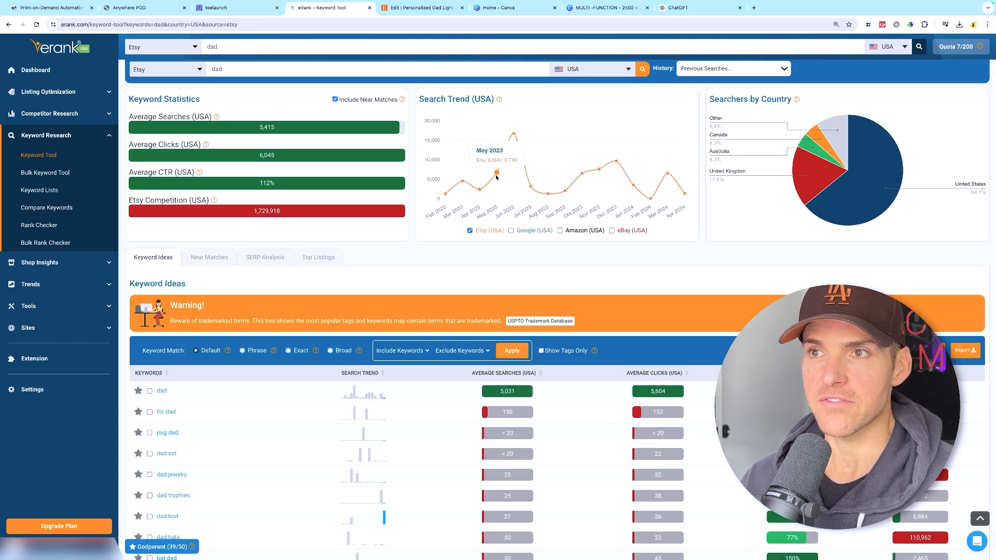
scroll(649, 247, down, 2)
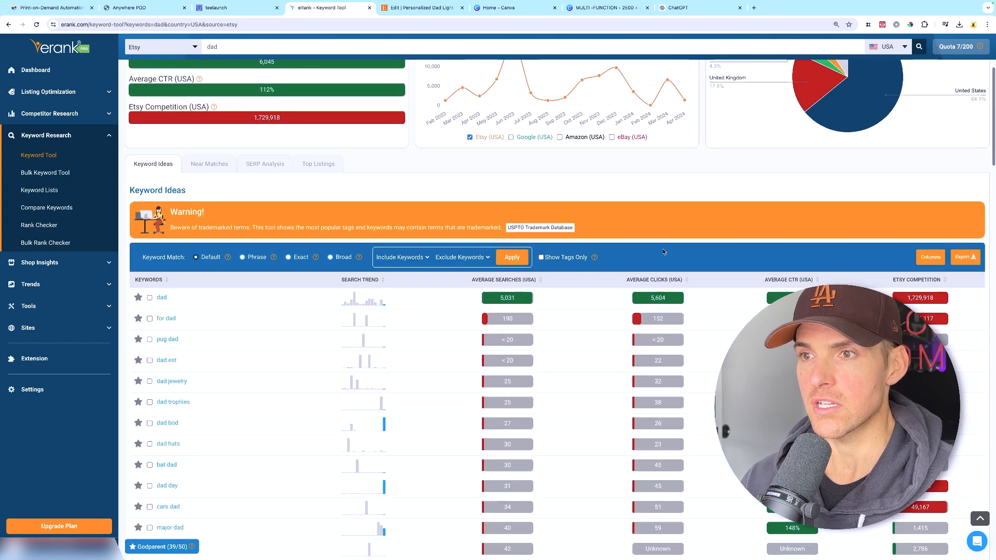
click(540, 283)
Pick "new dad gift" from the eRank "dad" keyword ideas and append it to the Etsy tags entry
scroll(582, 276, down, 4)
scroll(581, 275, down, 15)
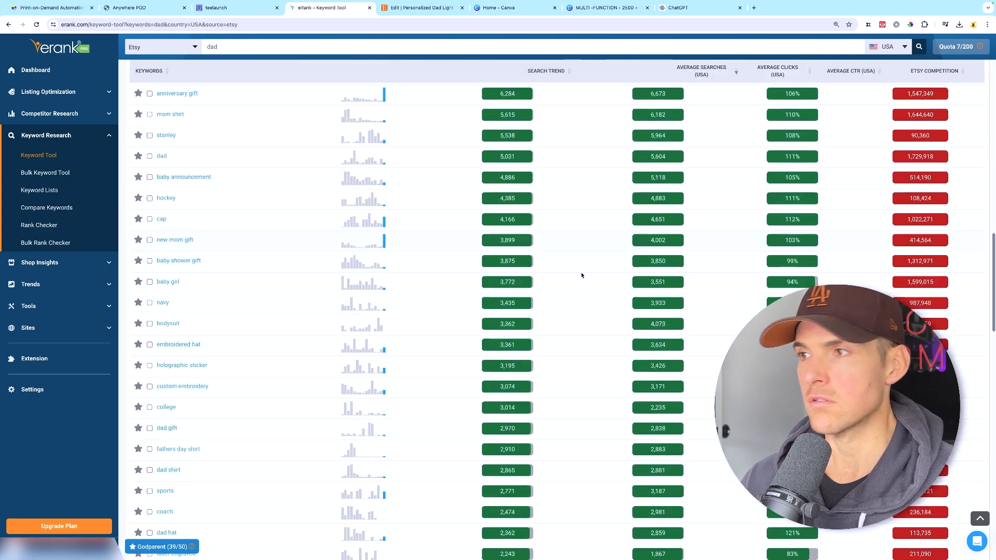
scroll(581, 276, down, 5)
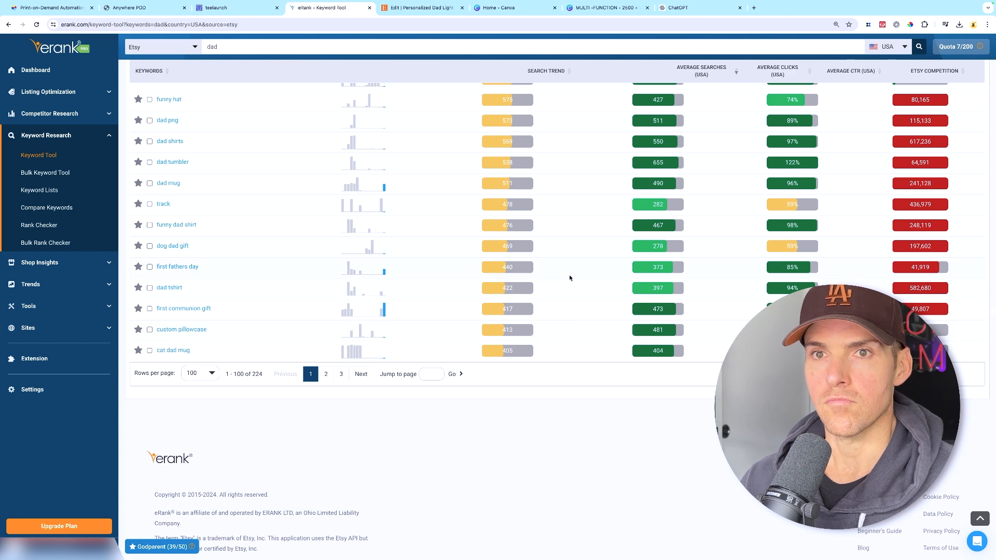
scroll(225, 229, up, 3)
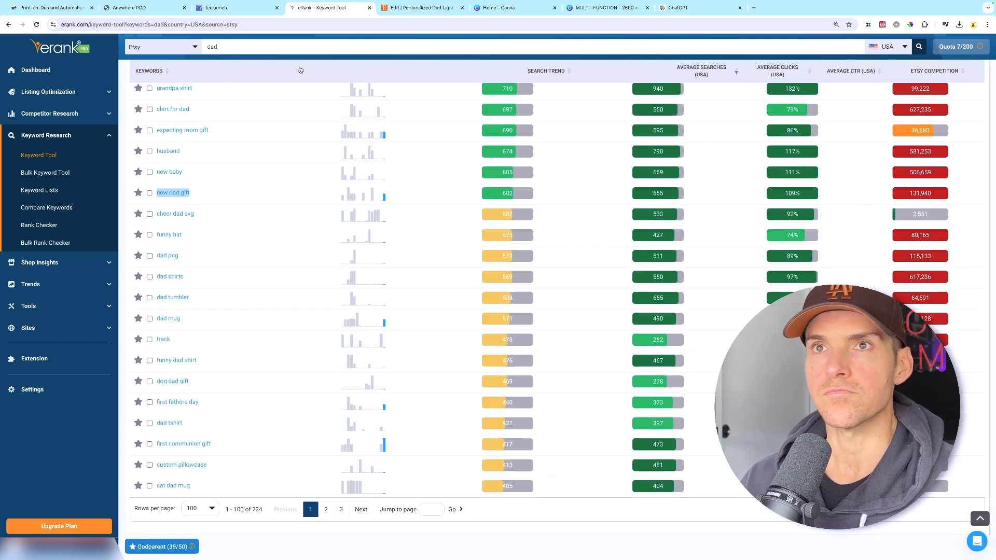
key(ctrl+Tab)
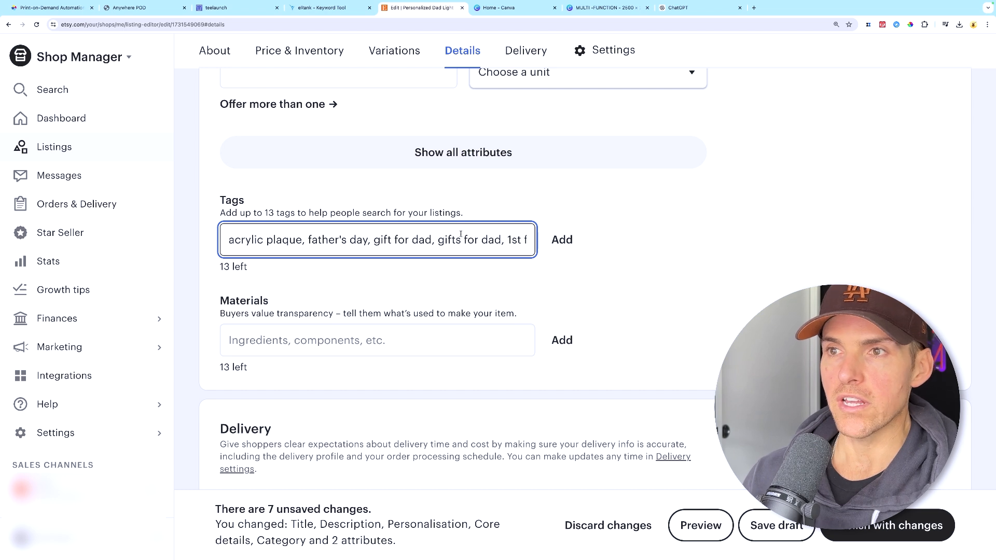
key(Down)
text(new dad gift)
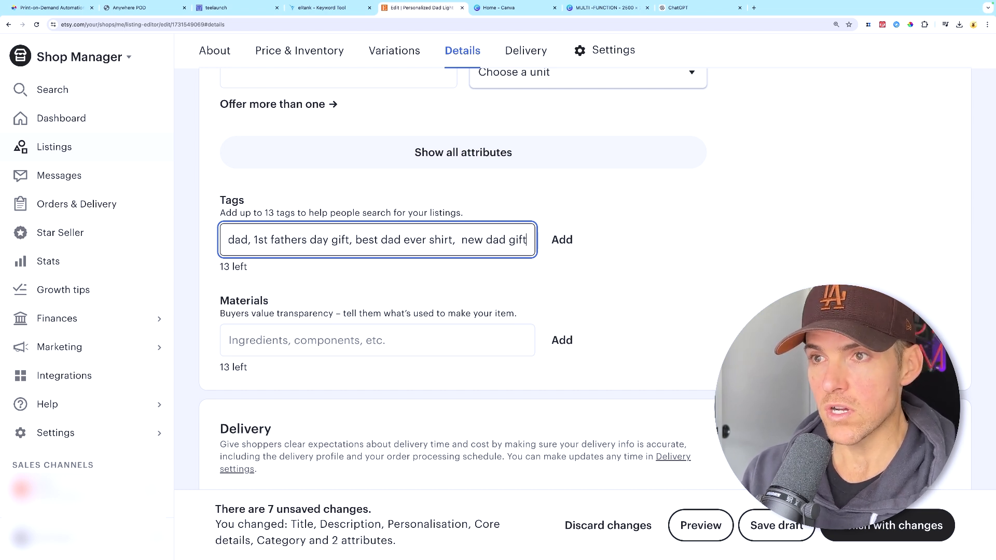
text(,)
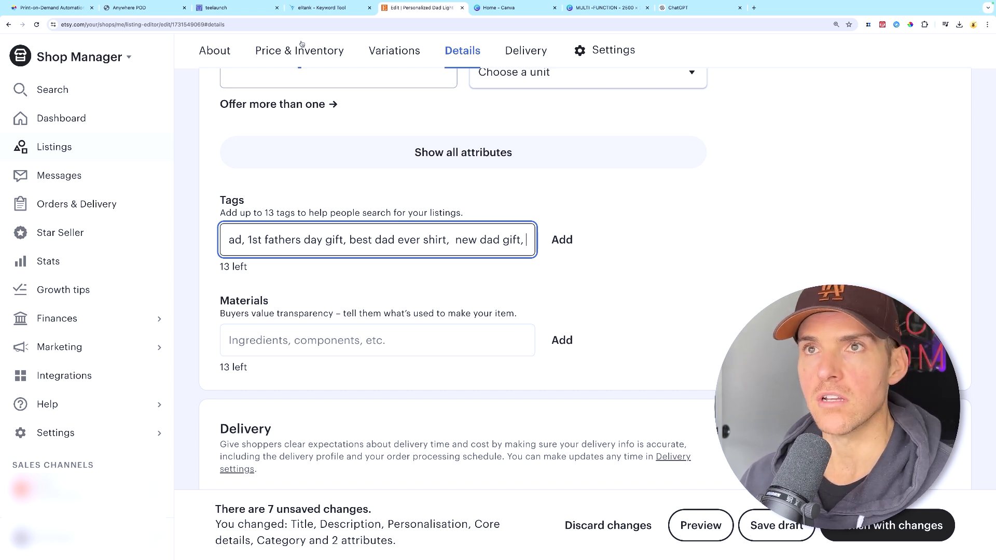
Copy "fathers day shirt" from eRank's "dad" keyword ideas, append it to the Etsy tags entry and add all the entered tags to the listing
click(311, 11)
scroll(419, 244, up, 1)
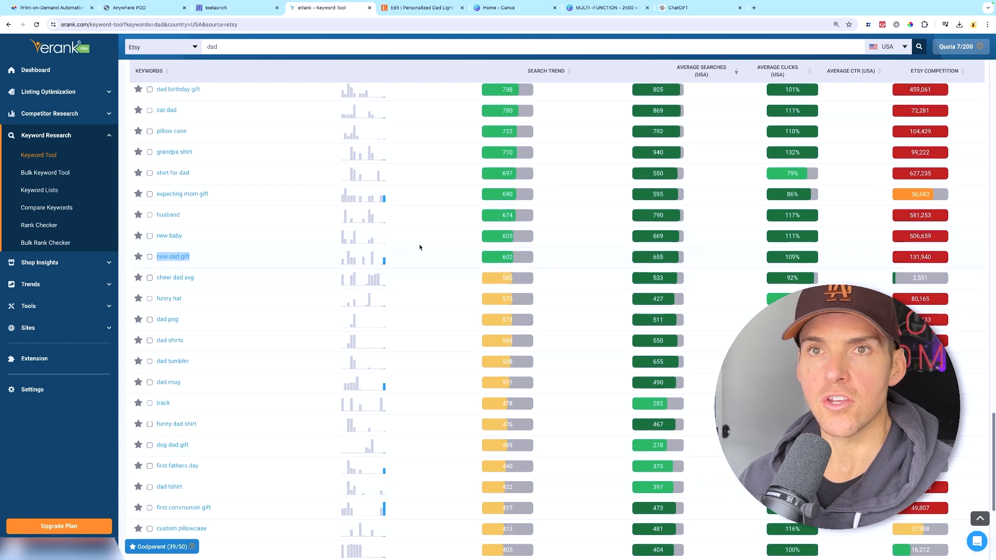
scroll(276, 197, up, 3)
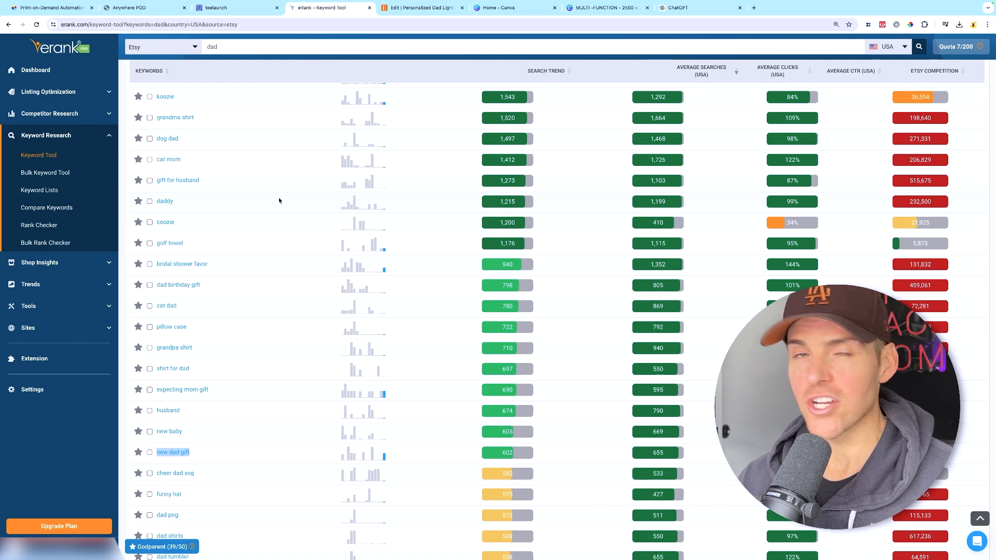
scroll(284, 202, up, 1)
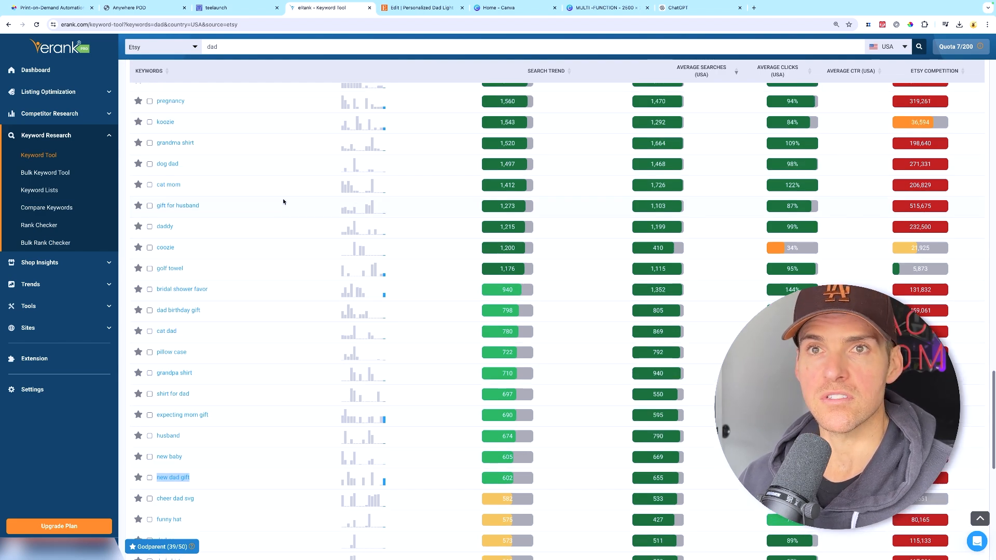
scroll(283, 201, up, 2)
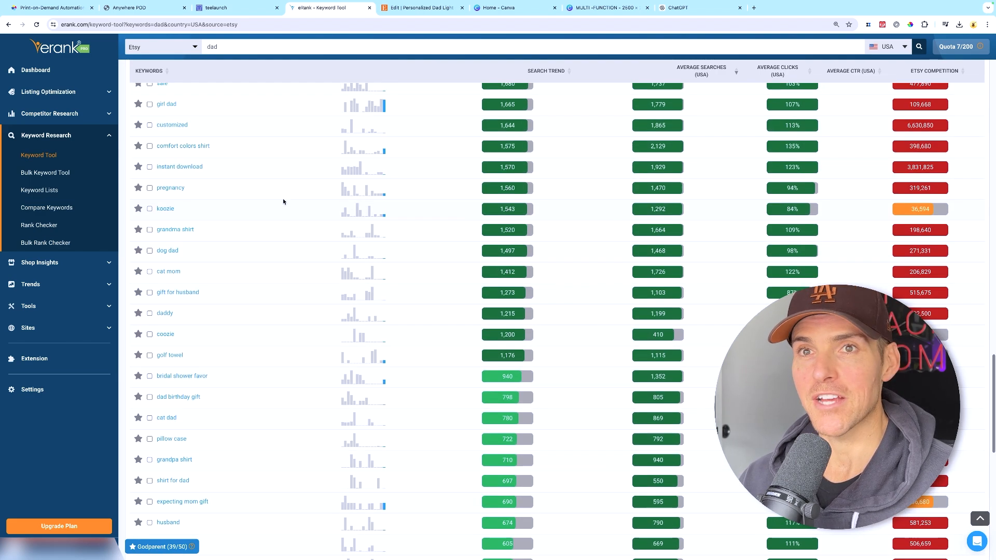
scroll(284, 201, up, 4)
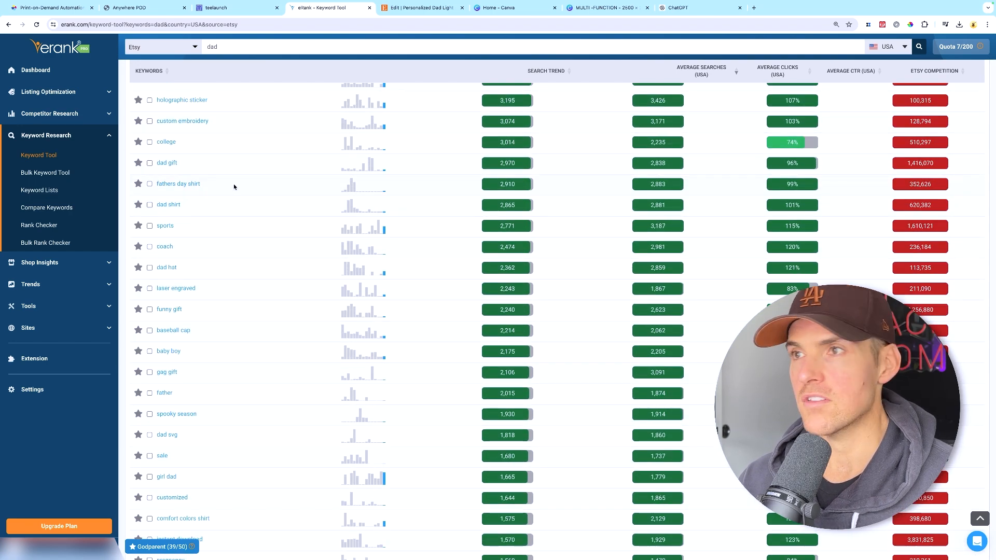
drag(233, 184, 163, 183)
click(271, 9)
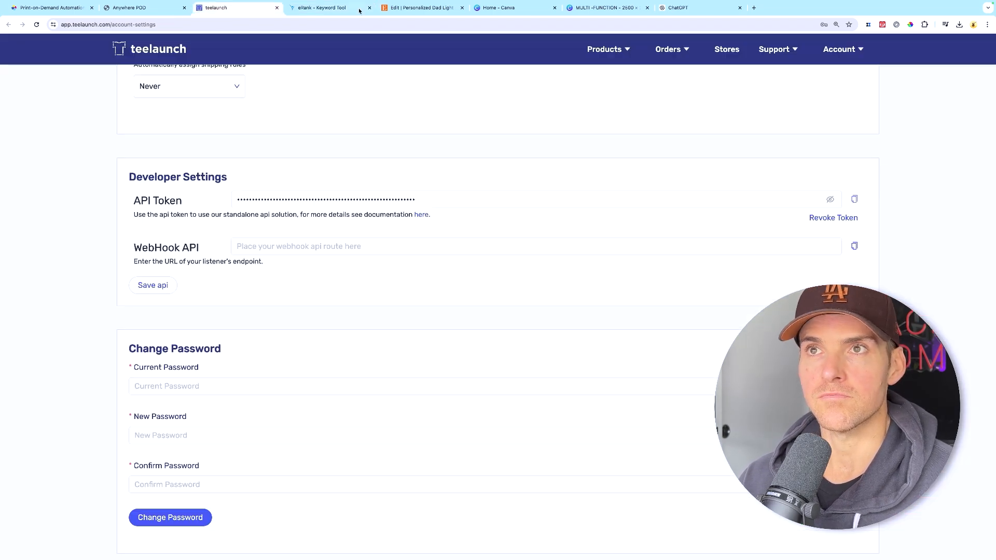
click(402, 9)
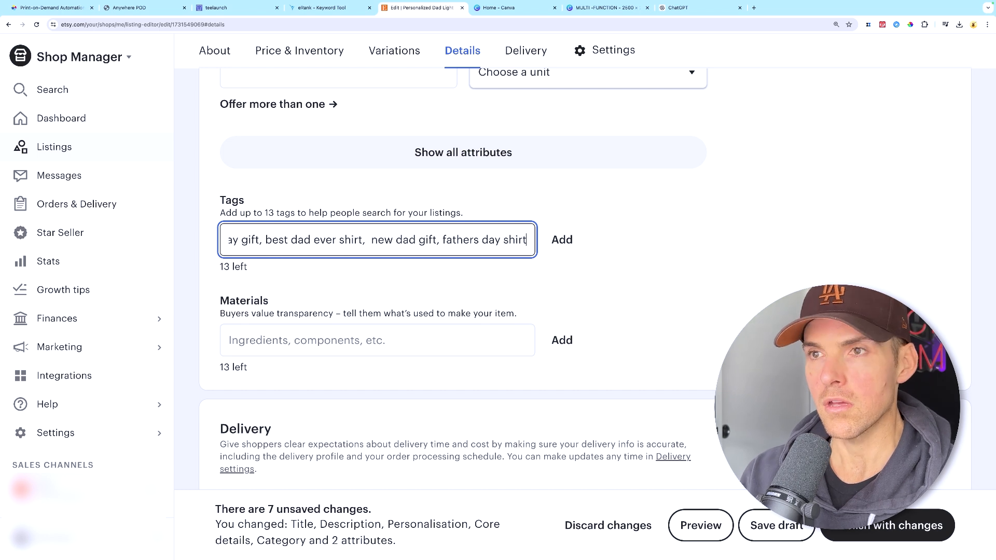
key(Return)
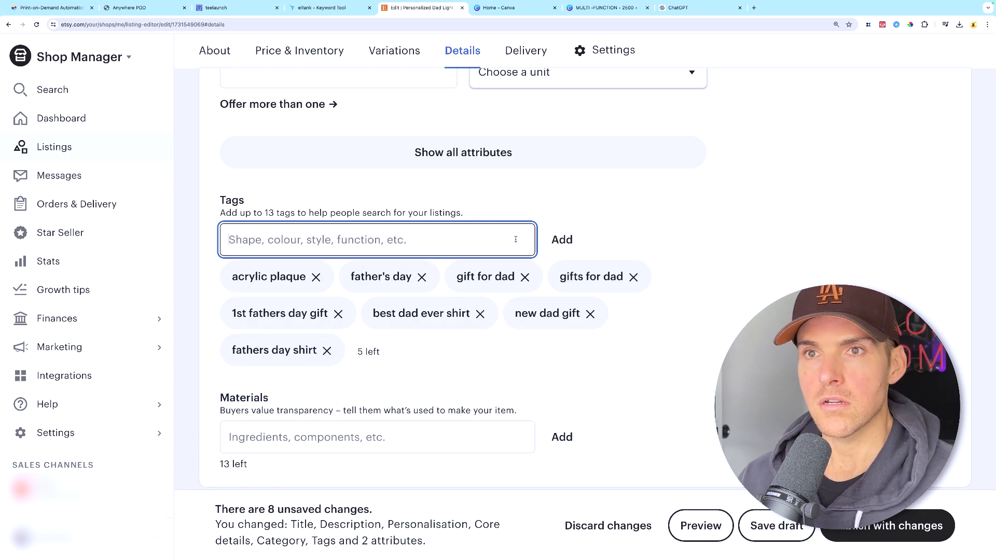
Check eRank's "dad" keyword ideas and enter "new dad gifts" in the Etsy listing's tags entry
click(358, 9)
scroll(394, 218, up, 5)
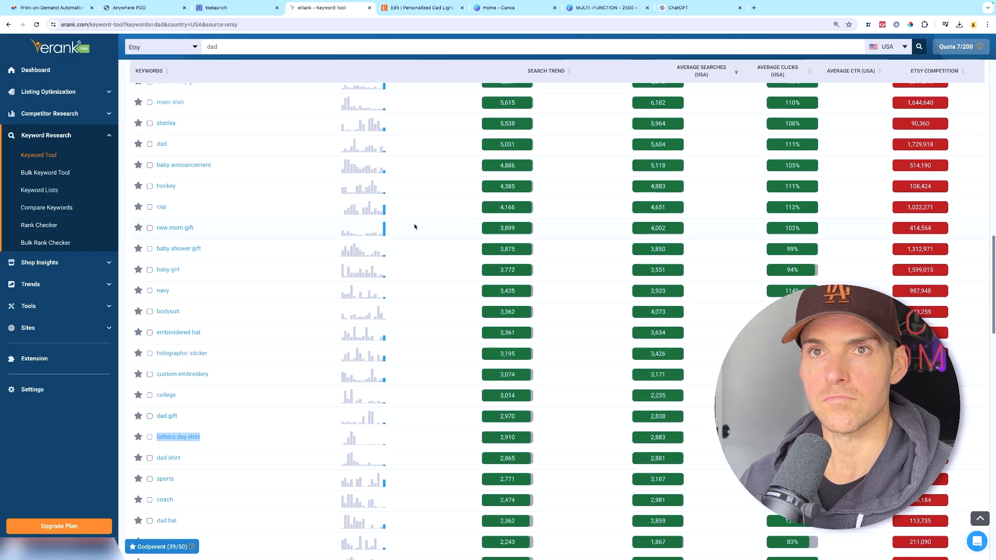
scroll(415, 227, up, 1)
click(393, 9)
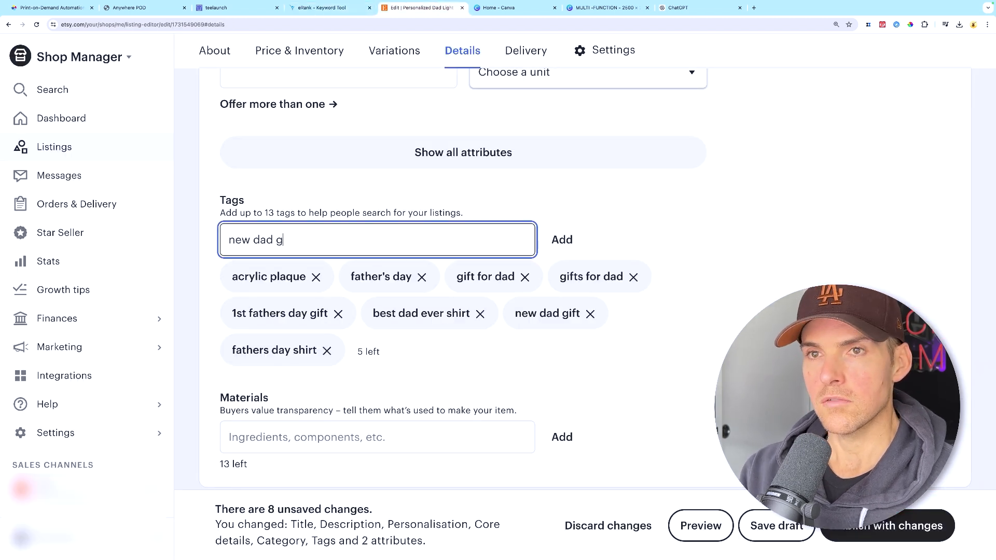
Consult the eRank keyword ideas, append "gifts for husband" and "gifts for new dad" to the Etsy tags entry, and add the entered tags
click(335, 7)
scroll(403, 166, up, 1)
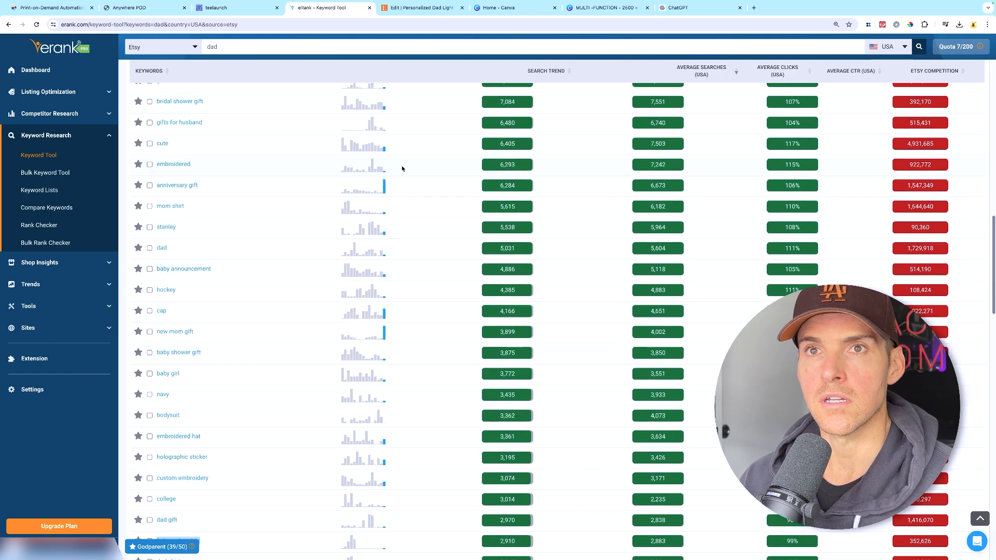
scroll(402, 167, down, 1)
click(398, 13)
text(gifts for husband, )
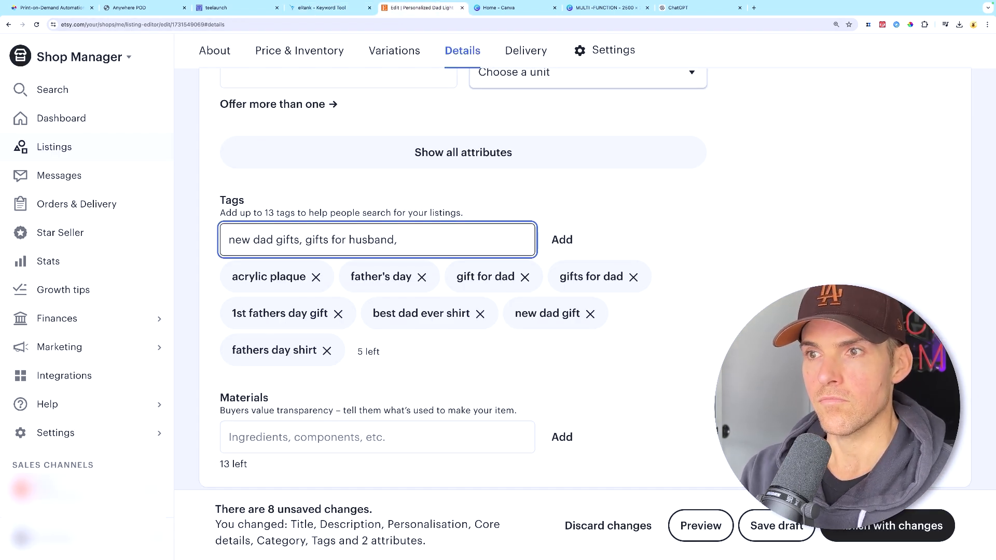
text(gifts for new dad,)
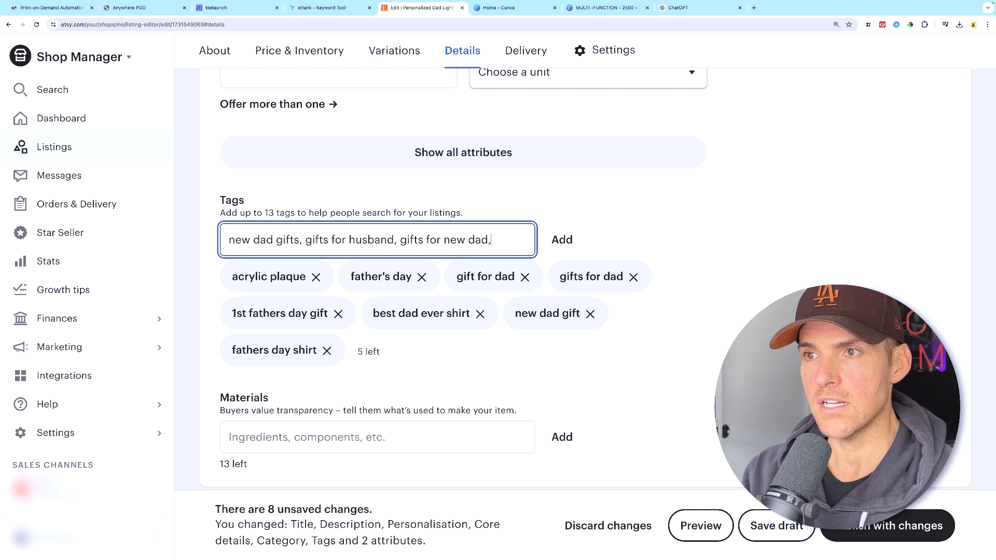
key(Return)
Add the tag "personalized plaque" to the Etsy listing, leaving the tags entry empty
click(324, 7)
click(421, 8)
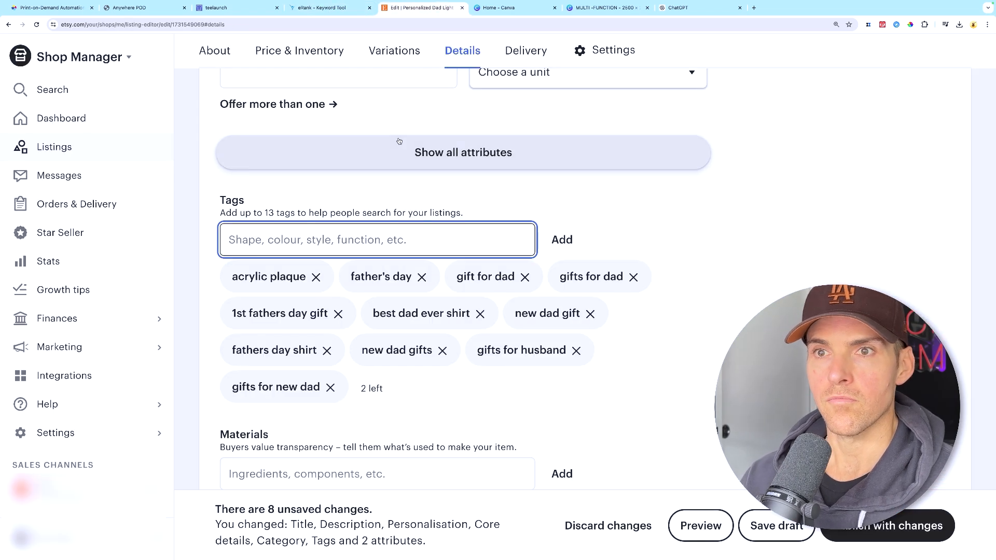
text(personalized plaque,)
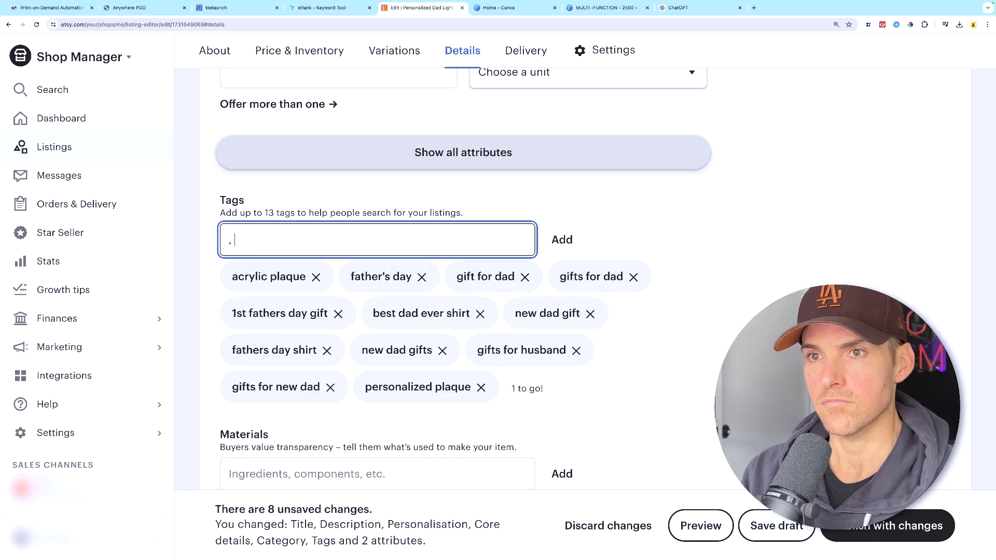
key(BackSpace)
key(BackSpace)
Find a high-search keyword among eRank's "dad" ideas and add "fathers day gift" as the Etsy listing's last tag
click(325, 7)
scroll(396, 234, up, 2)
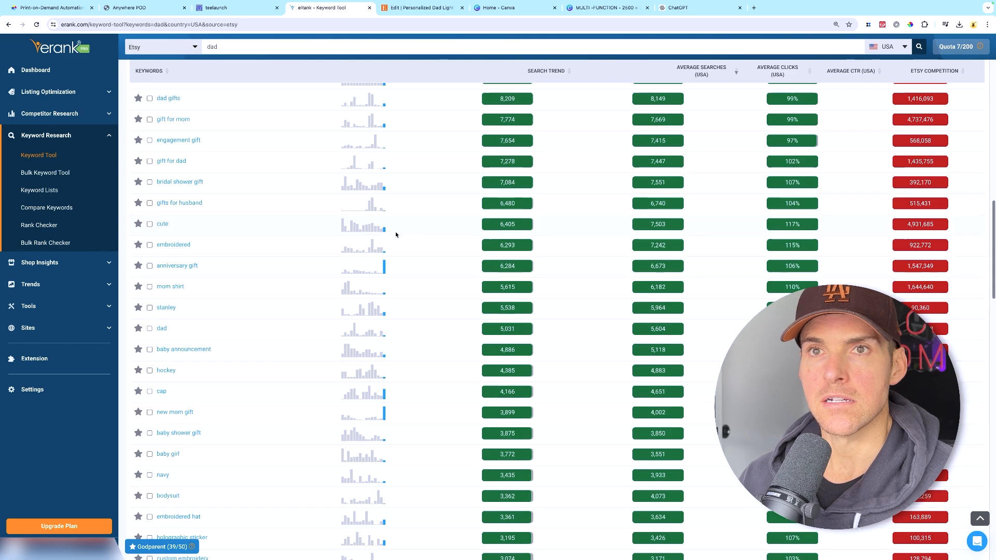
scroll(395, 234, up, 5)
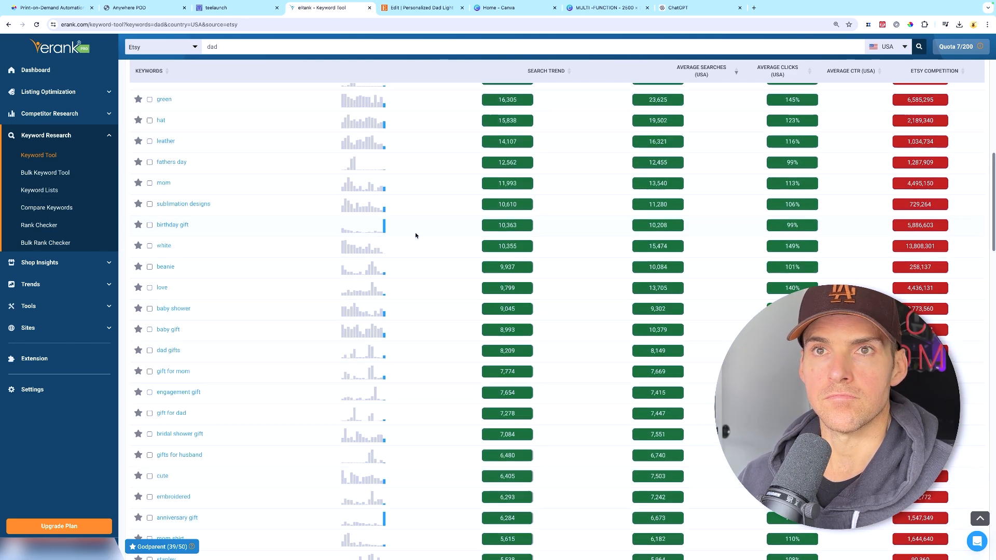
scroll(416, 236, up, 3)
click(423, 7)
text(fa)
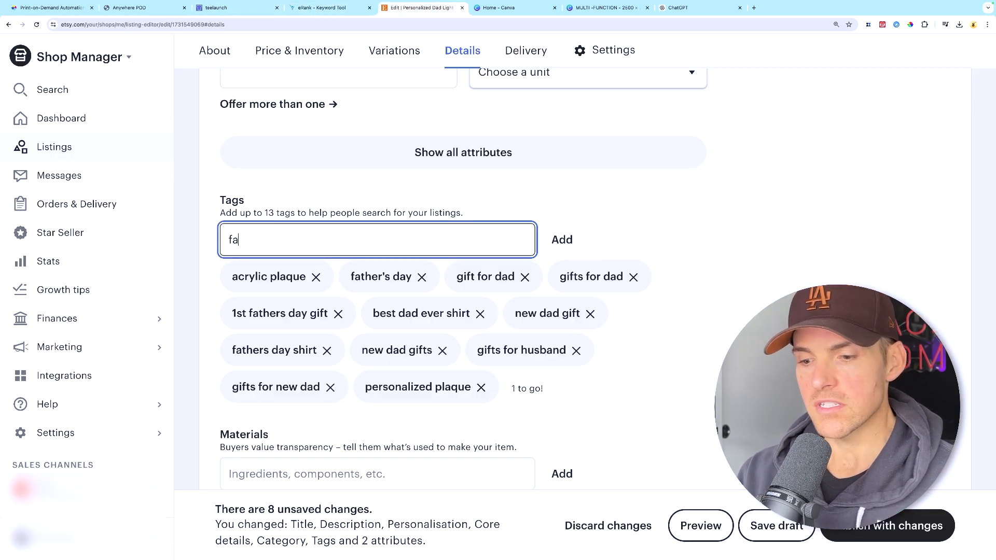
text(thers day gift)
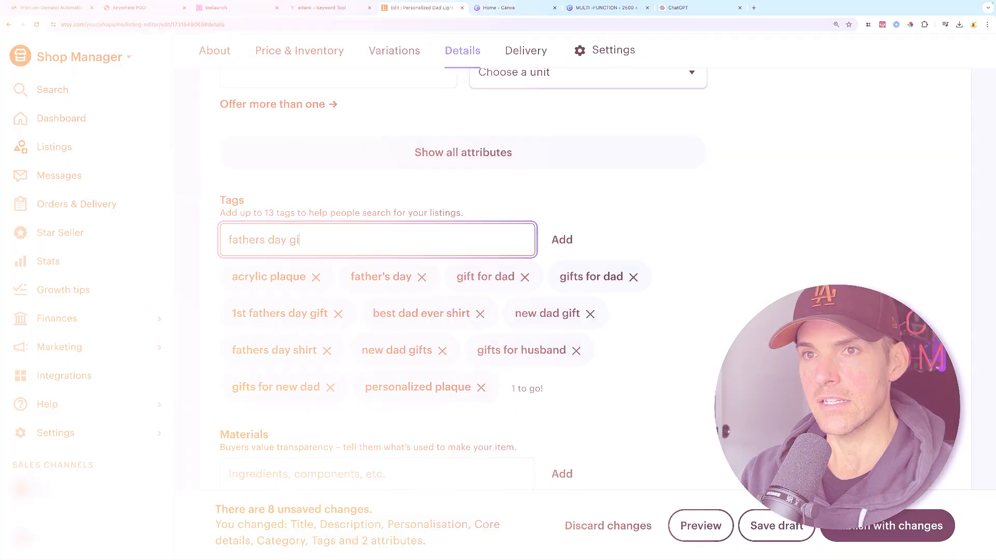
key(Return)
Check the listing's delivery details and apply the 30-day returns and exchanges policy
scroll(743, 278, down, 2)
scroll(738, 276, down, 8)
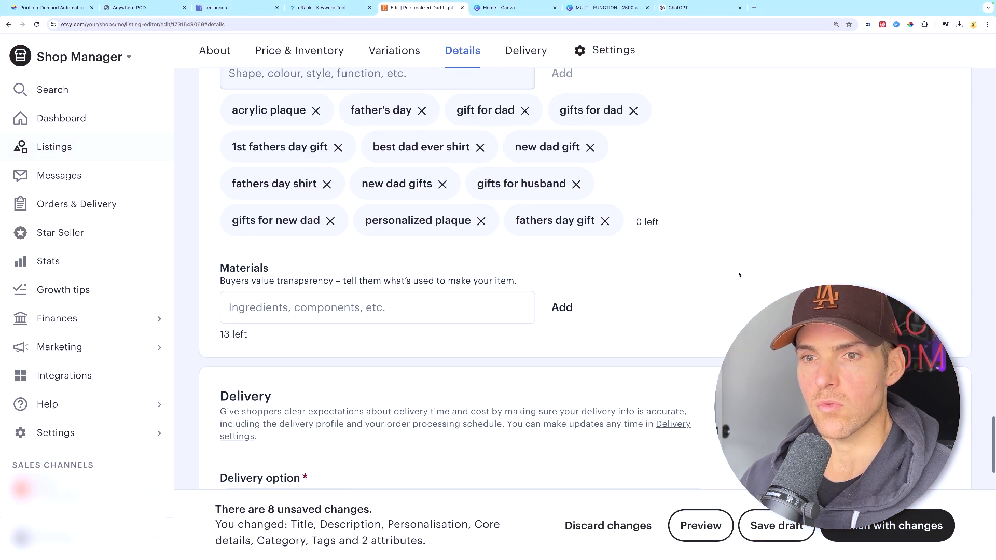
scroll(771, 284, down, 1)
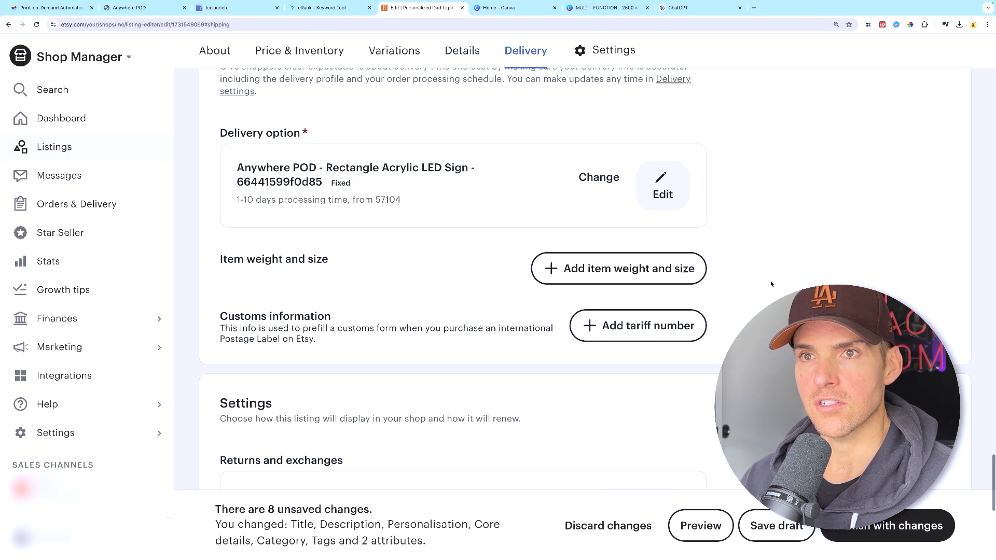
scroll(765, 233, down, 1)
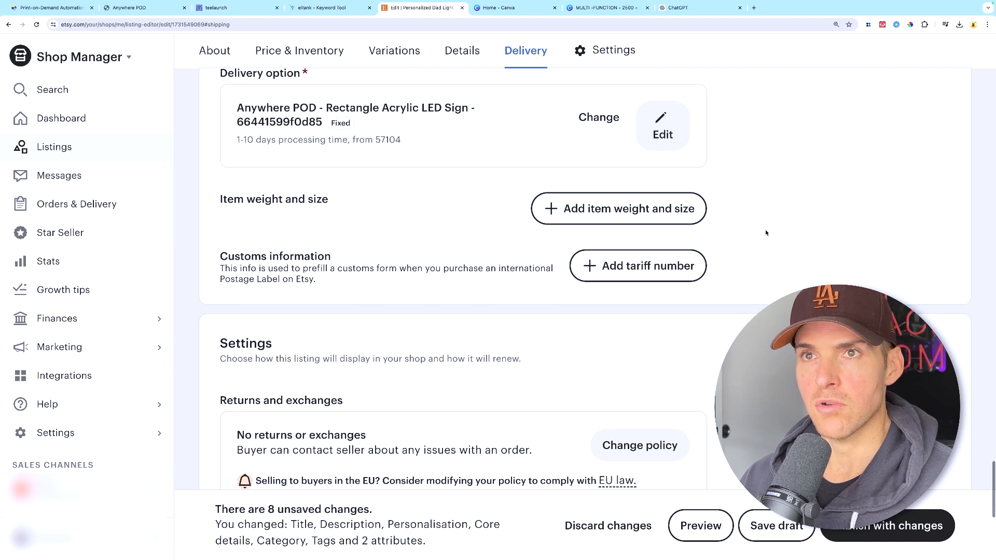
scroll(766, 233, up, 3)
scroll(767, 234, down, 7)
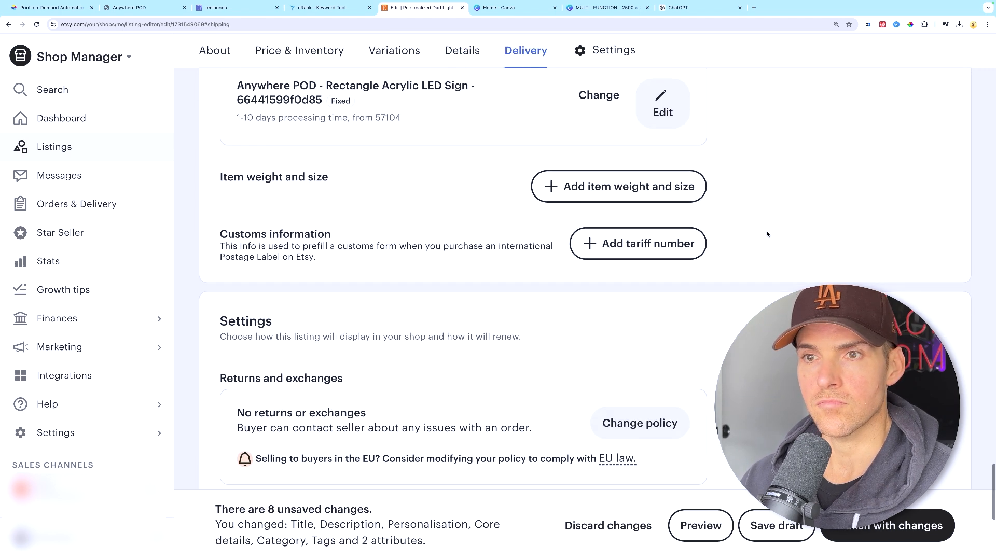
click(666, 223)
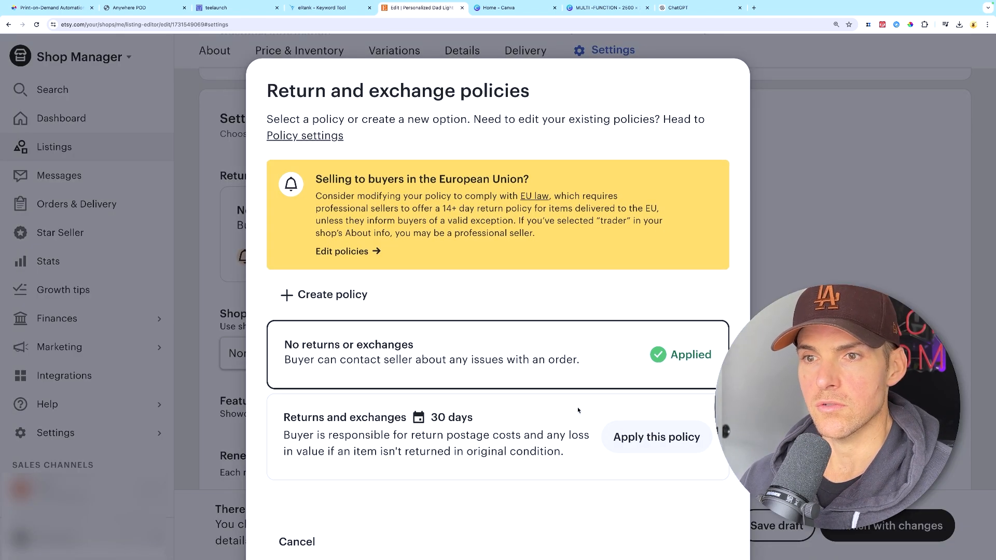
click(657, 437)
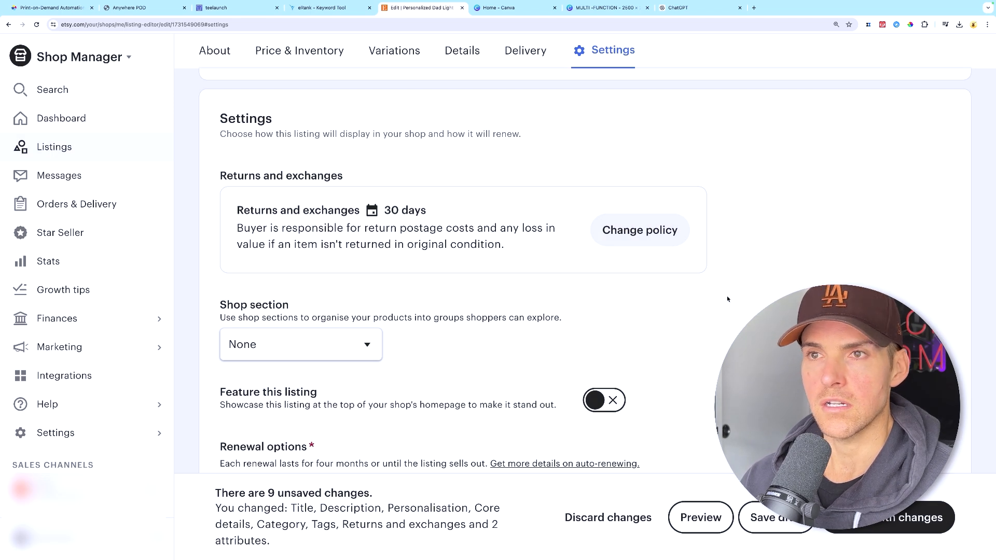
Feature this listing on the shop's homepage and publish it with its changes, accepting the listing fee
scroll(727, 295, down, 1)
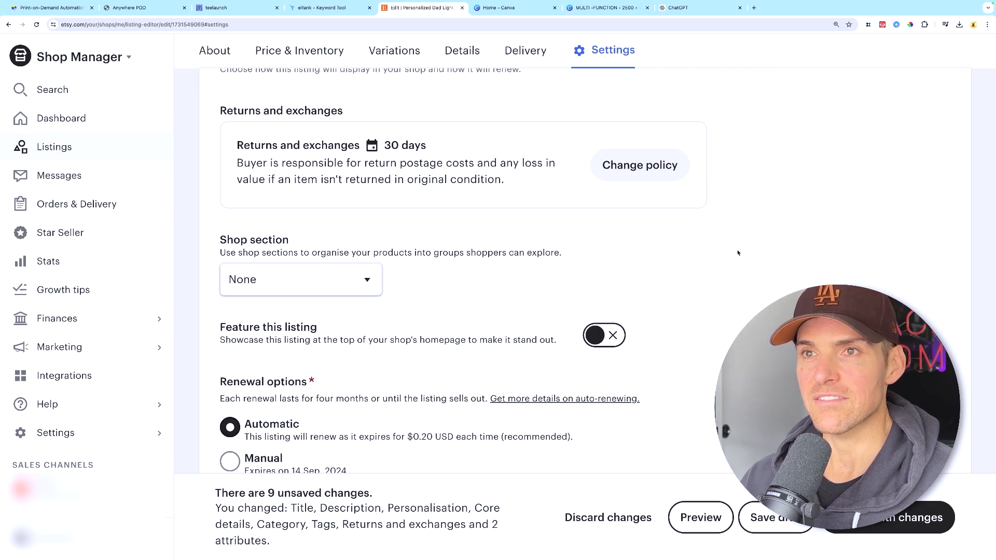
scroll(700, 247, down, 2)
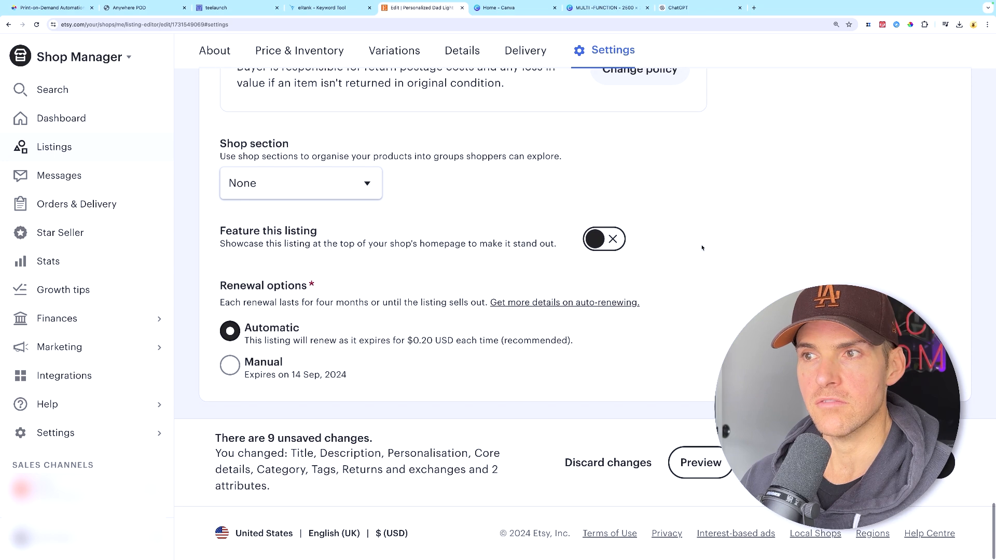
click(595, 236)
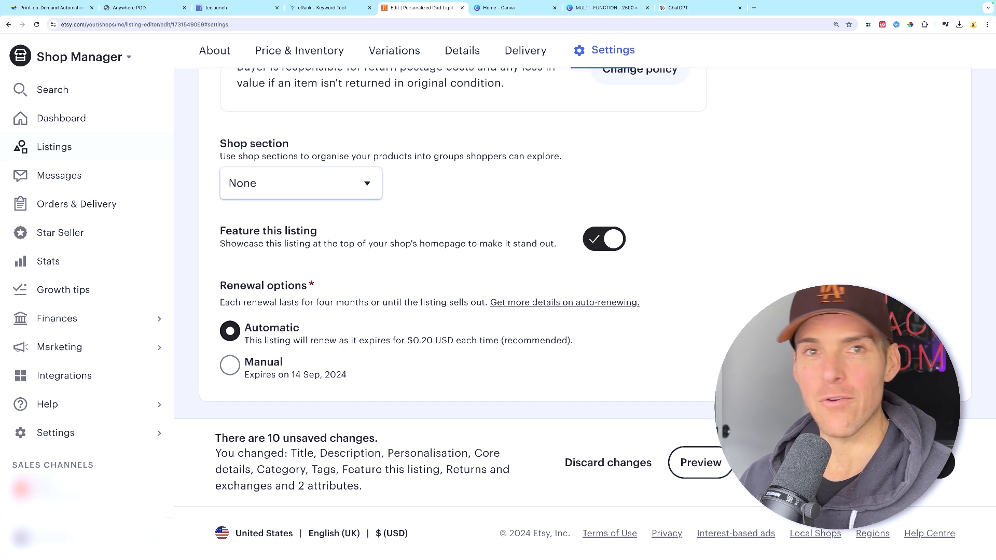
click(900, 467)
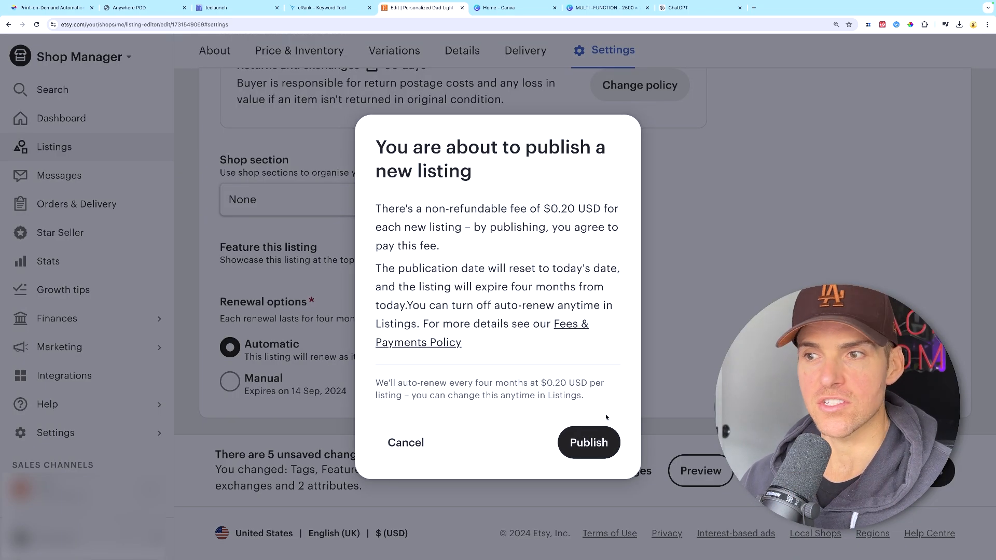
click(599, 440)
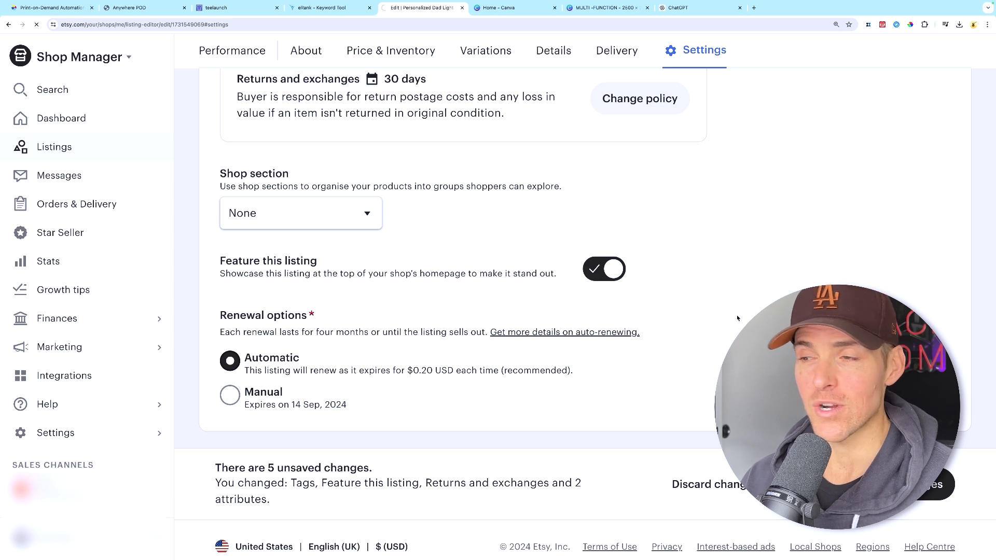
Switch to eRank and review the statistics and keyword ideas for "dad"
click(332, 8)
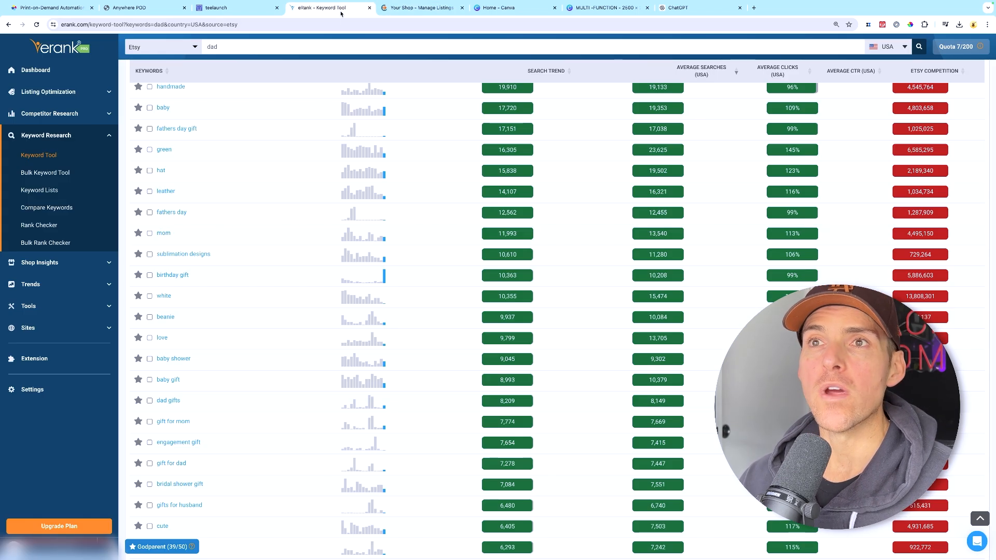
scroll(434, 211, up, 10)
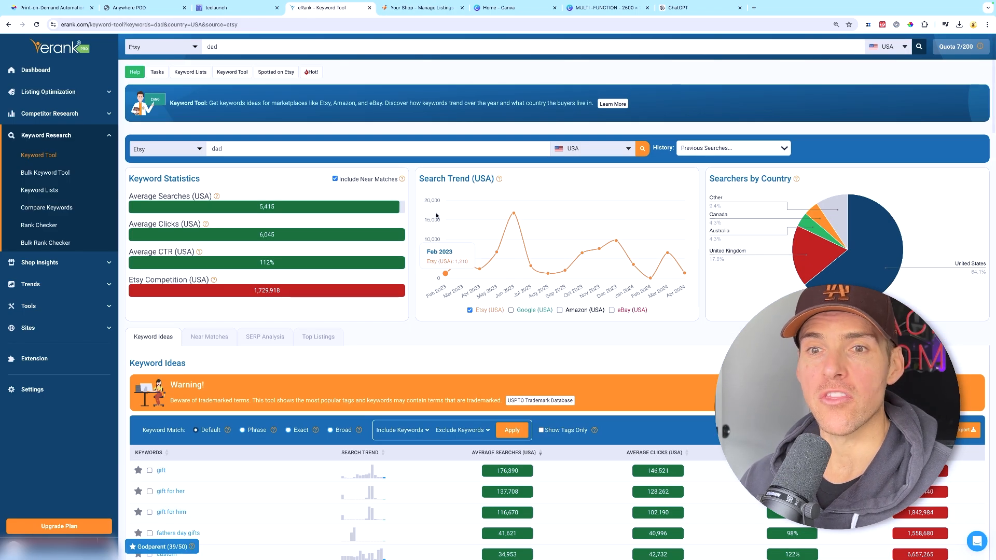
scroll(436, 215, down, 3)
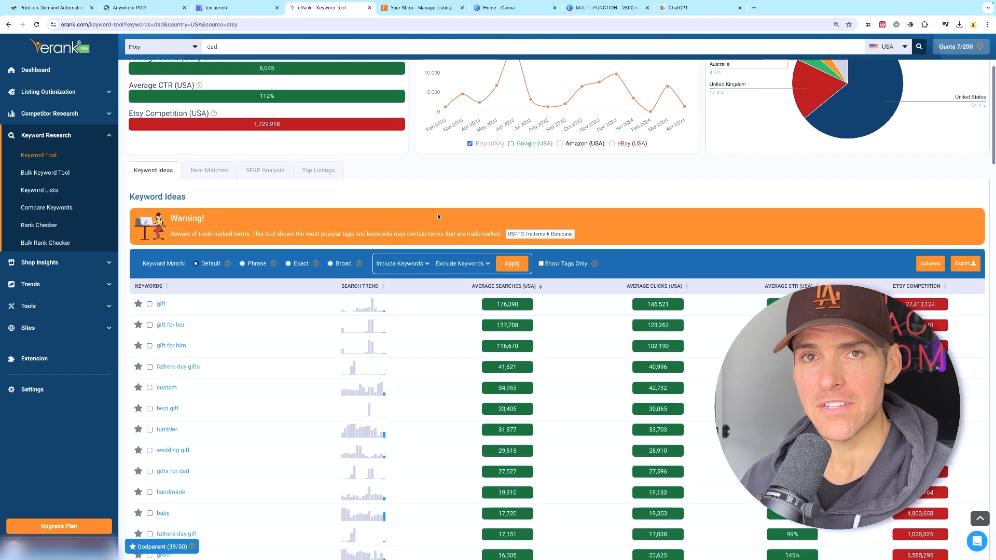